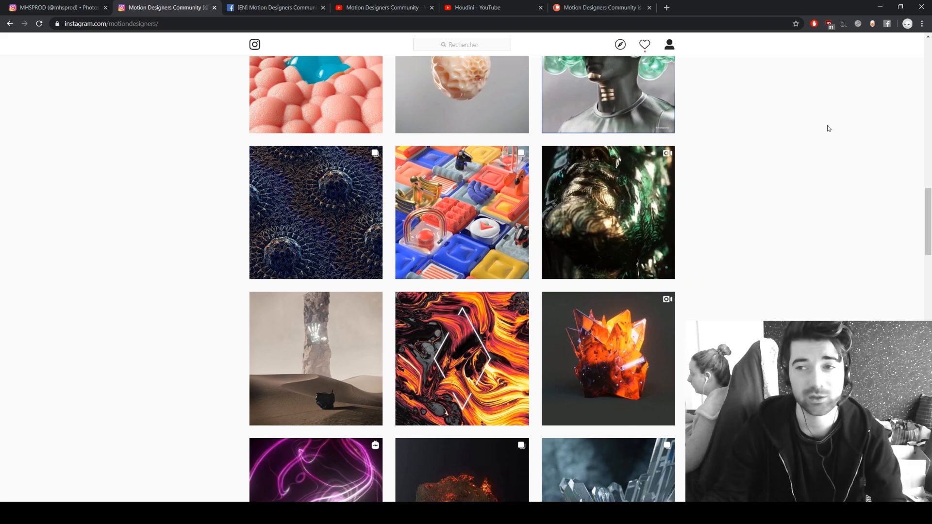
Switch to Houdini and examine the coloured vein scene alongside the reference render Veins (0-00-00-00).png.
left_click(877, 7)
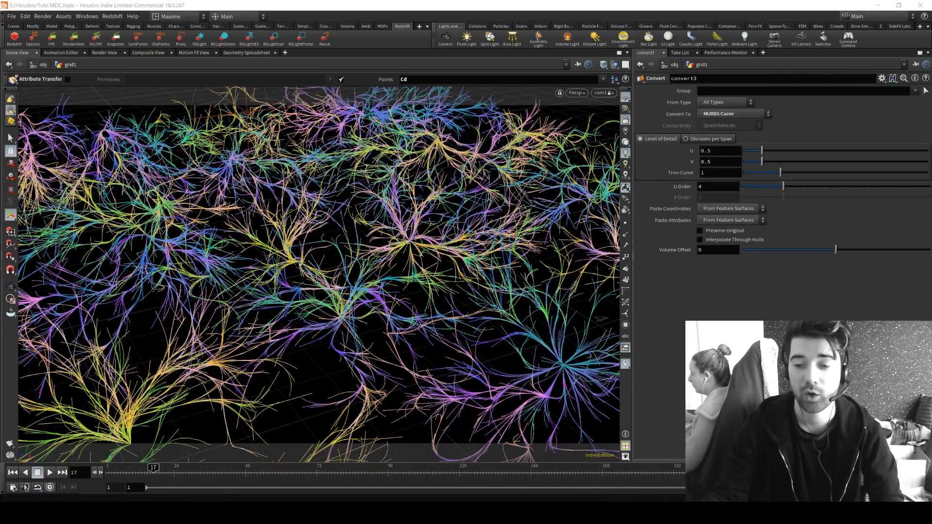
left_click_drag(460, 415, 544, 459)
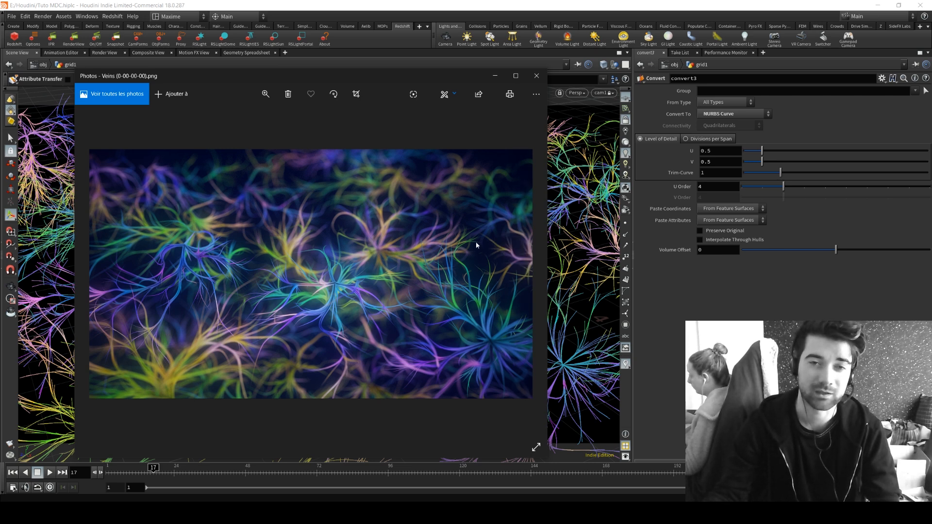
left_click_drag(342, 74, 561, 59)
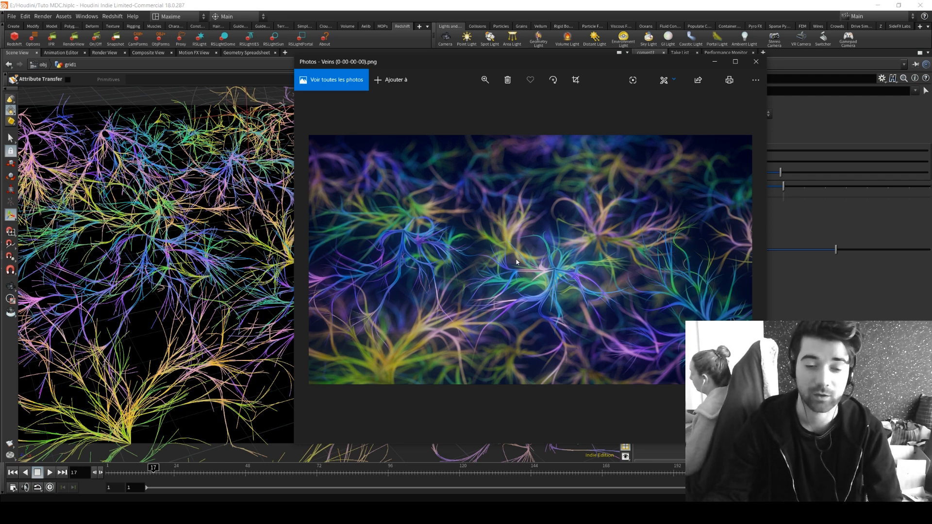
Switch to the browser and look through the posts in the Motion Designers Community Facebook group.
key("alt+Tab")
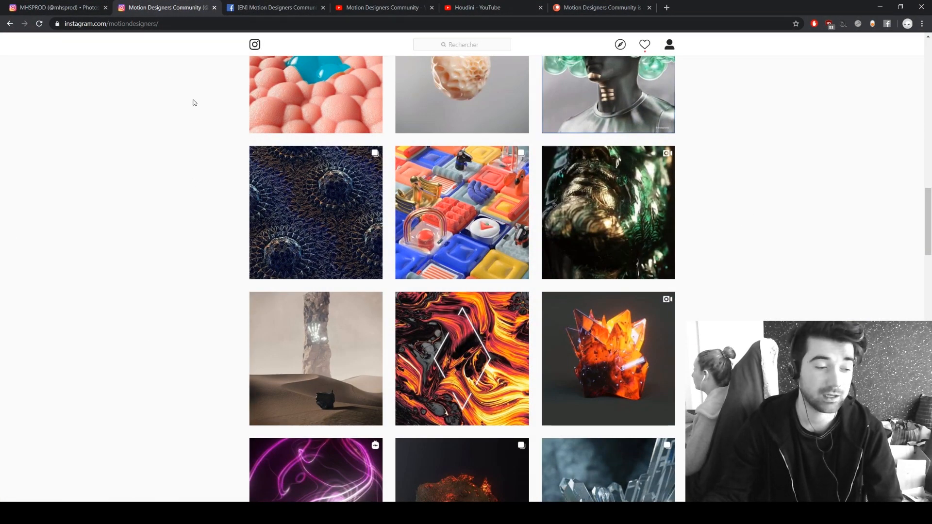
left_click(272, 7)
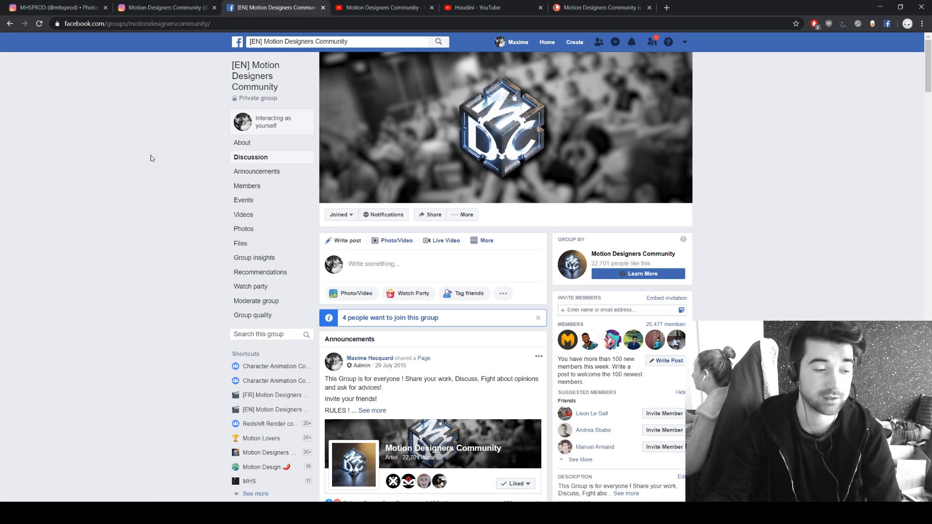
scroll(163, 148, "down", 3)
scroll(163, 149, "down", 3)
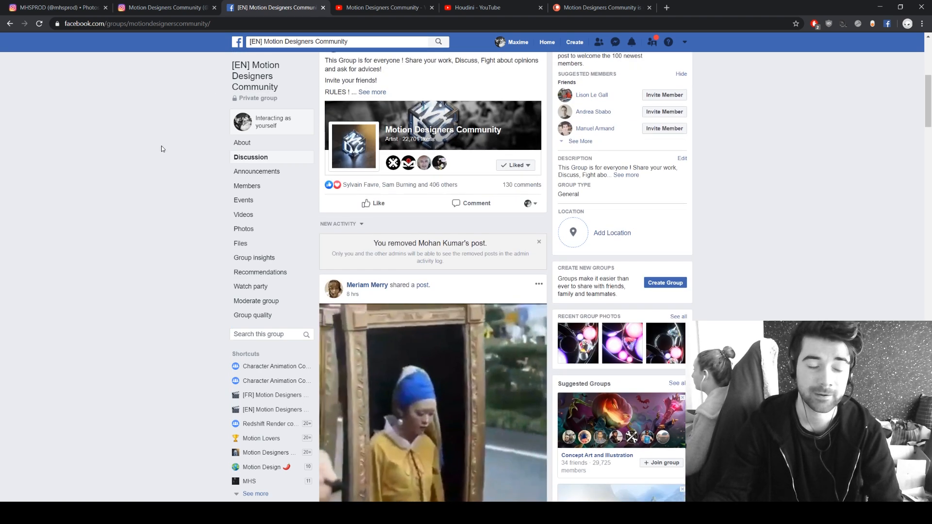
scroll(164, 141, "down", 15)
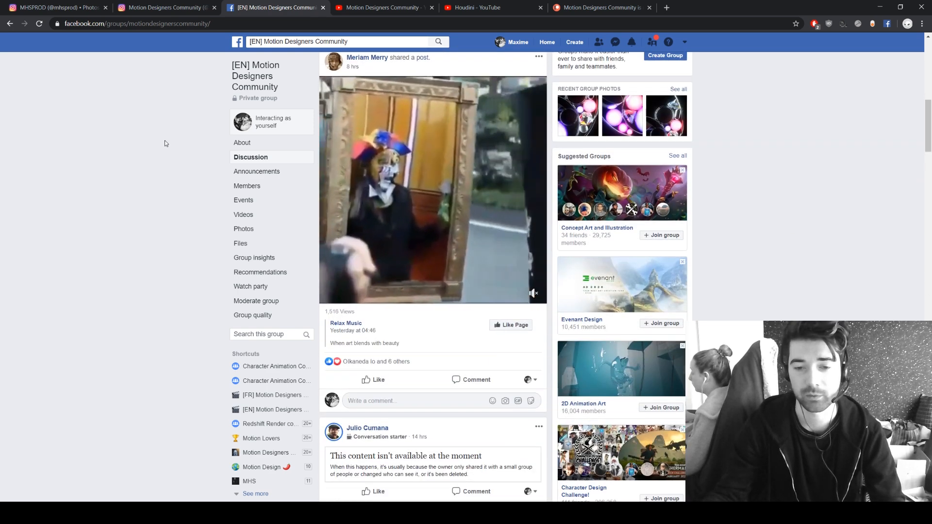
scroll(164, 140, "down", 5)
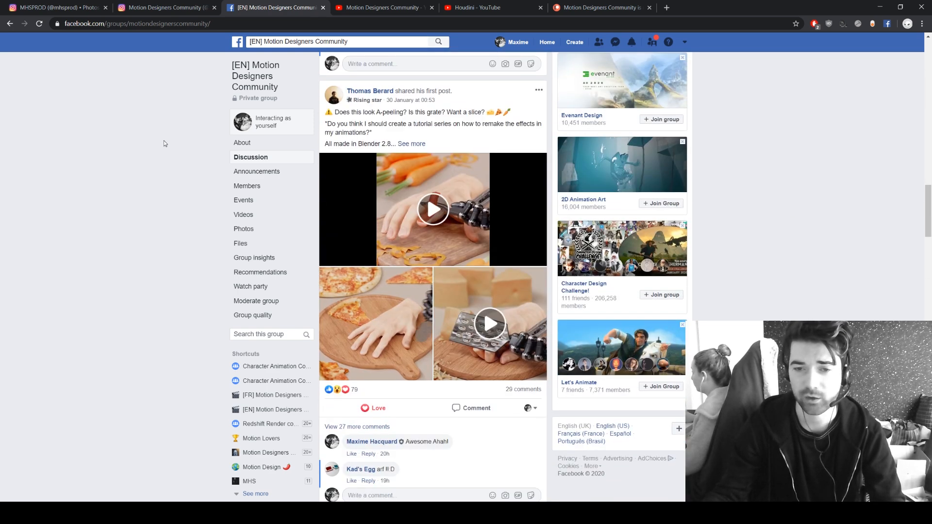
scroll(163, 141, "down", 4)
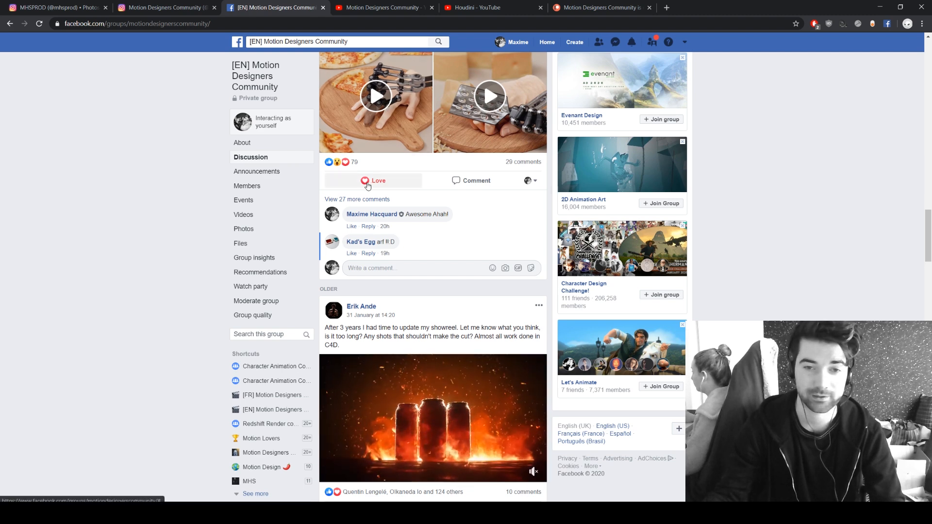
mouse_move(370, 185)
scroll(160, 151, "down", 4)
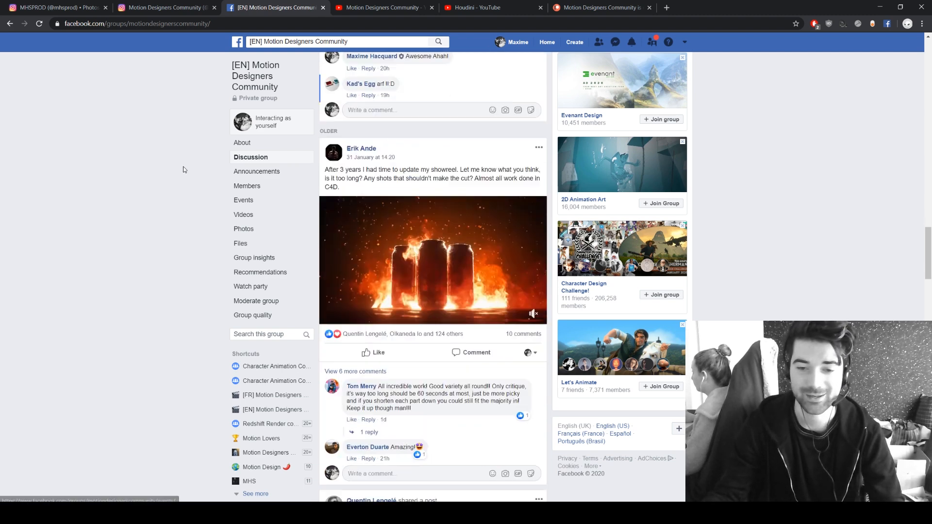
scroll(156, 151, "down", 8)
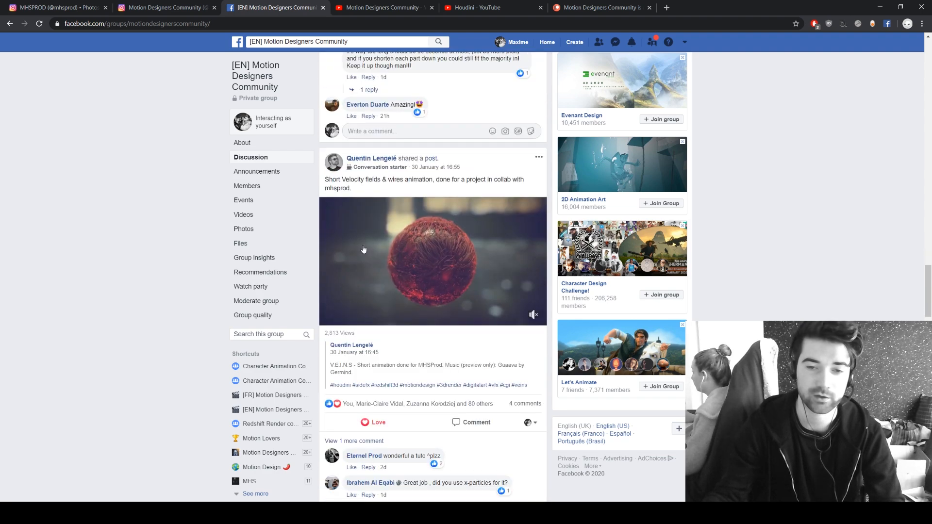
scroll(198, 175, "down", 4)
scroll(198, 175, "down", 15)
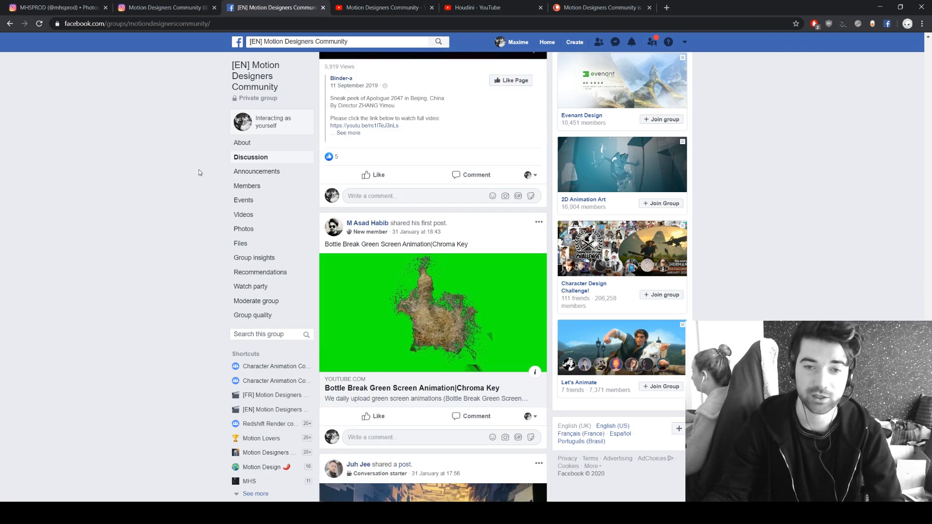
scroll(198, 170, "down", 7)
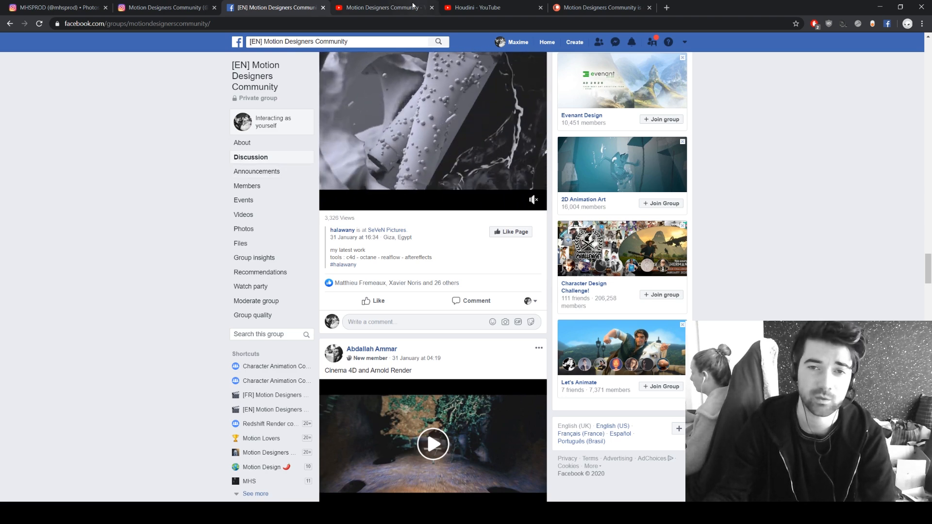
Look over the Motion Designers Community YouTube channel and read through its Houdini tutorial playlist.
left_click(390, 7)
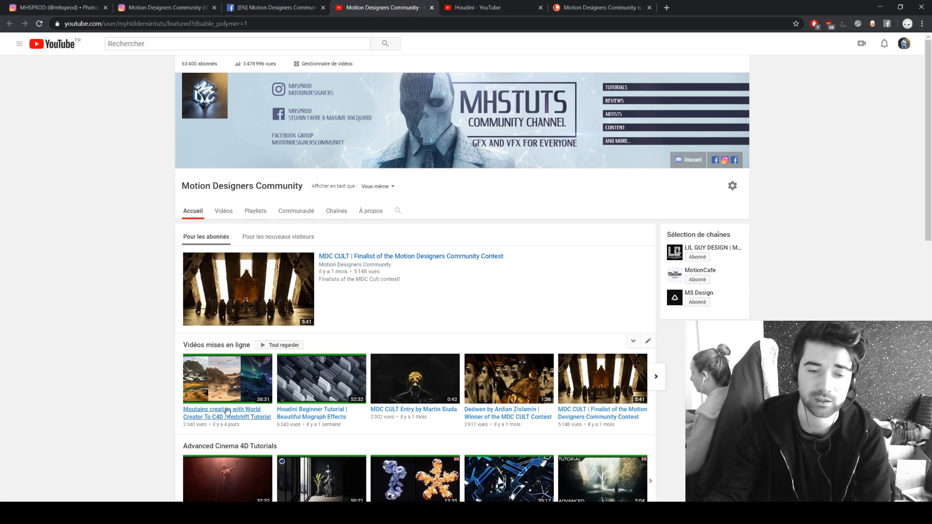
left_click(464, 7)
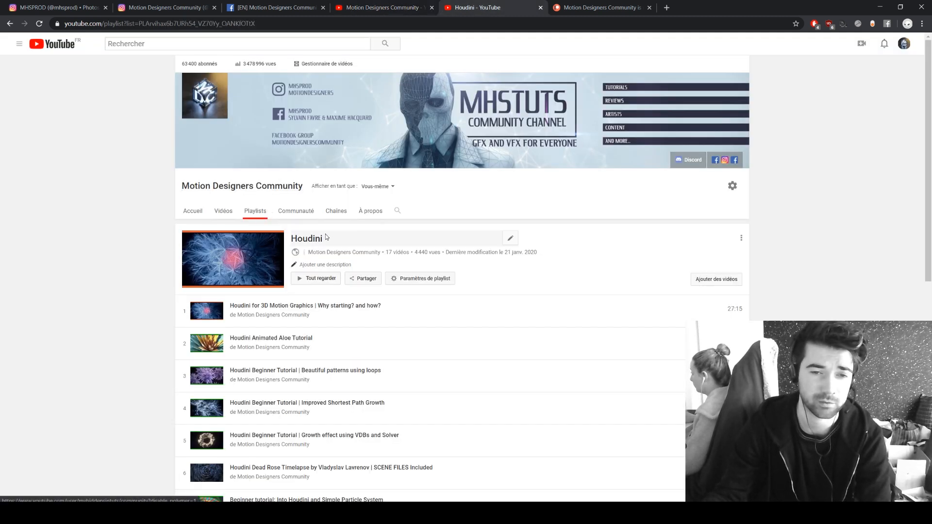
scroll(286, 165, "down", 4)
scroll(287, 166, "down", 5)
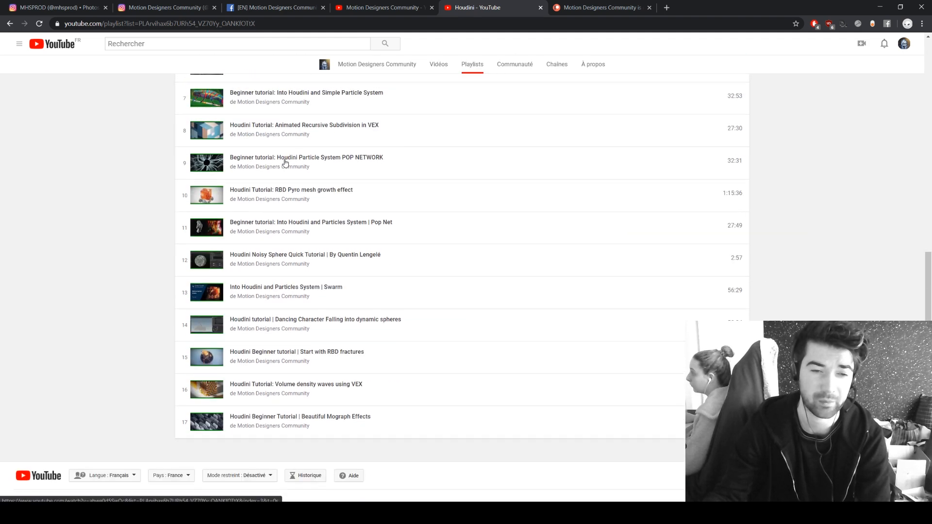
scroll(97, 278, "up", 9)
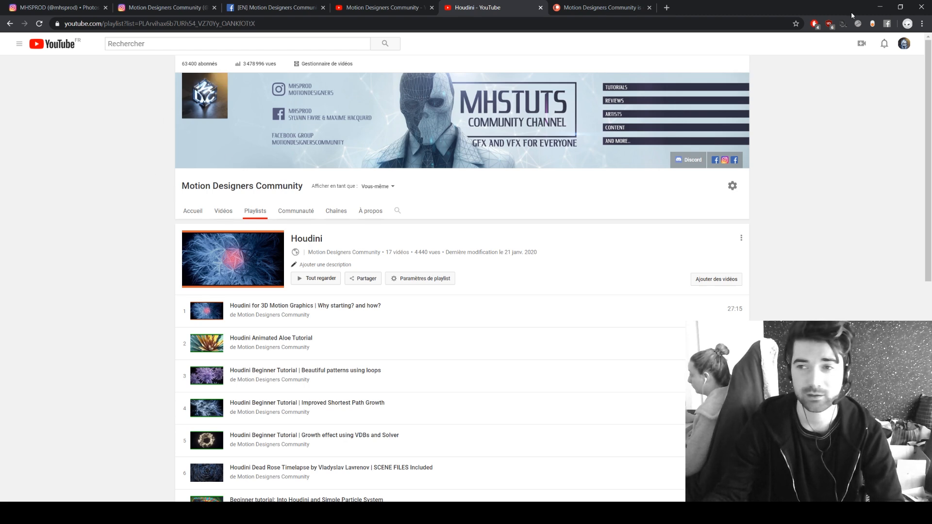
Return to Houdini, review the veins reference image over the scene, and put the image away.
left_click(879, 7)
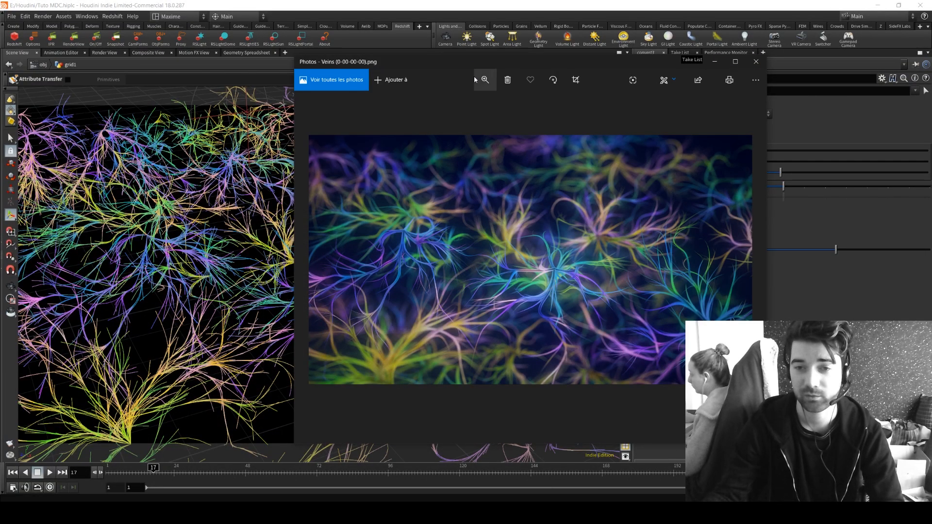
left_click_drag(502, 59, 332, 56)
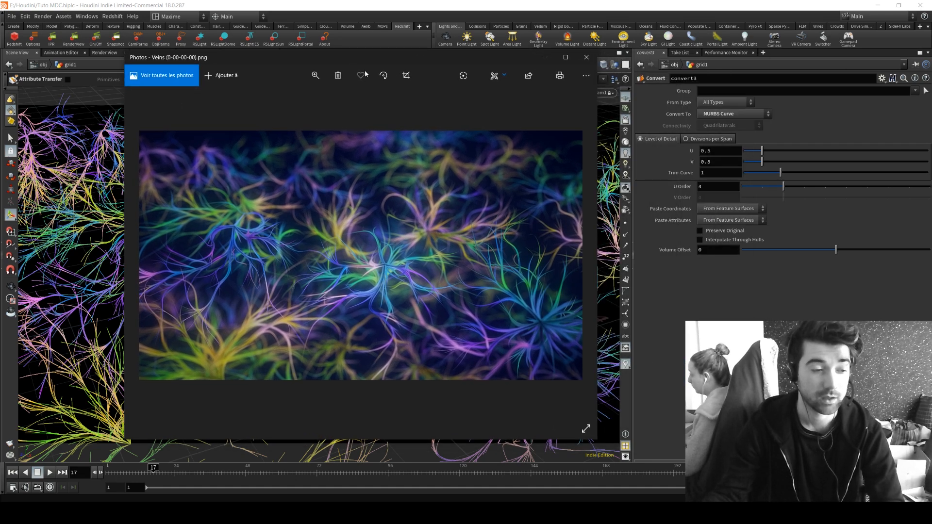
left_click(545, 57)
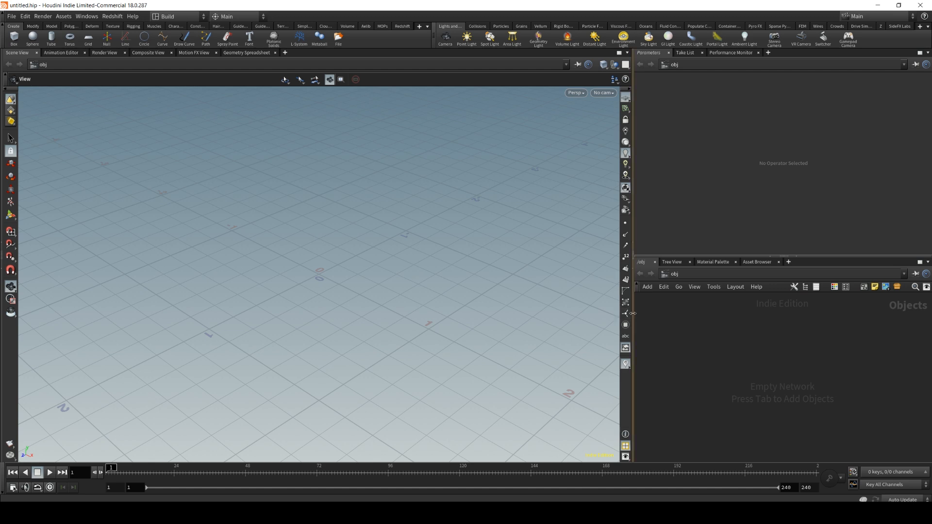
Rearrange the workspace with a narrower viewport and the parameters and network editor side by side at full height.
left_click_drag(632, 306, 434, 314)
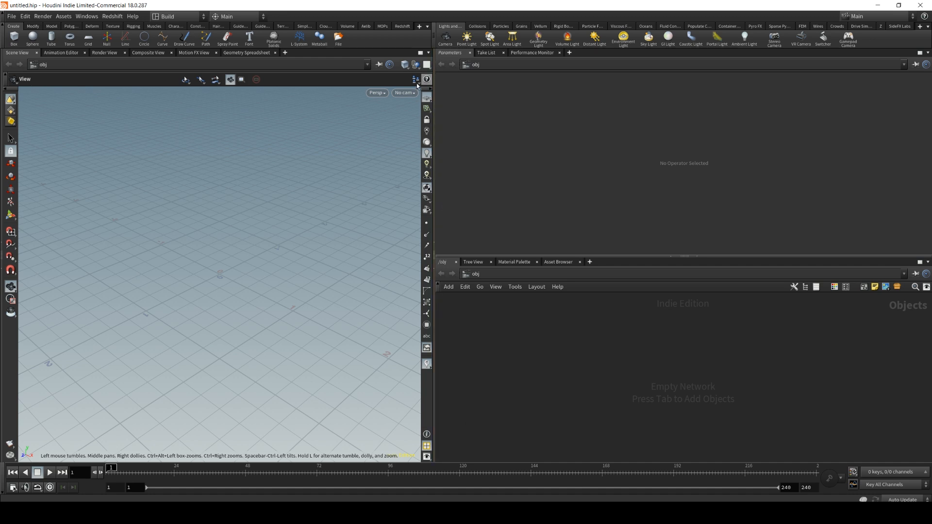
left_click(698, 258)
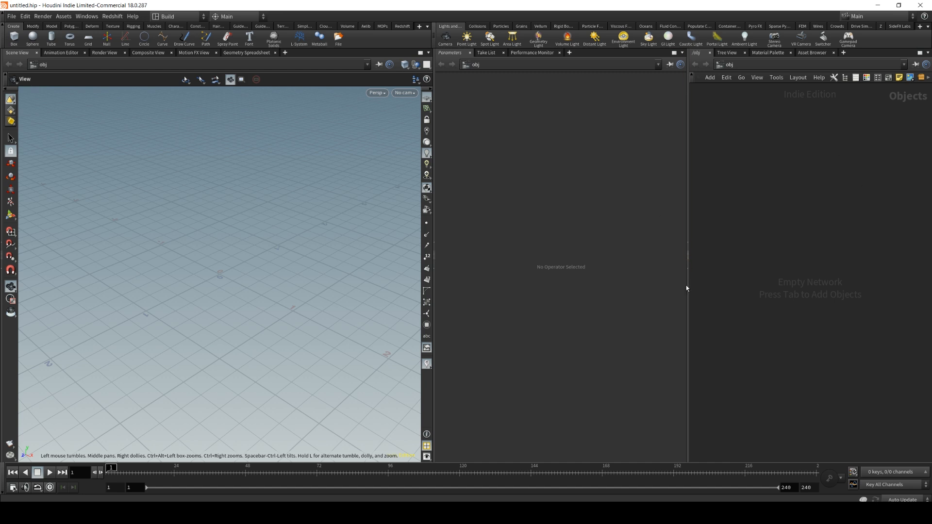
left_click_drag(686, 289, 662, 288)
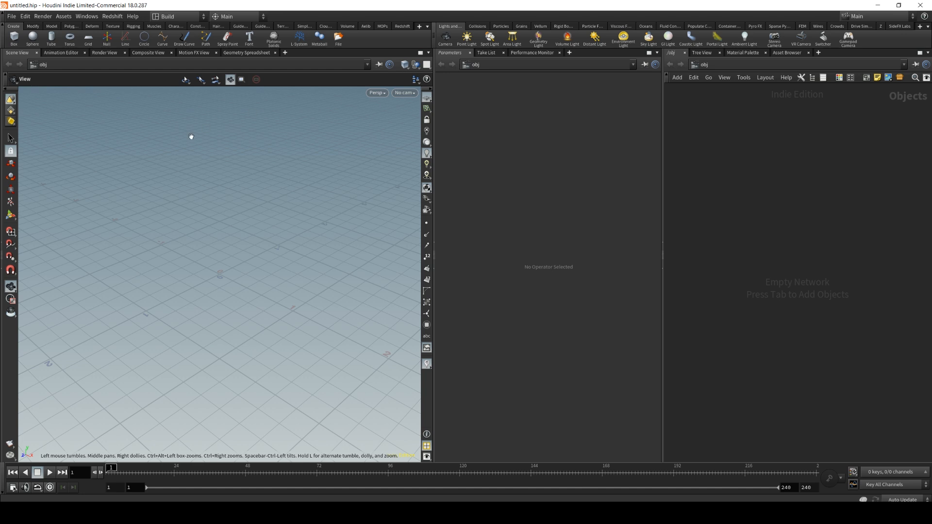
left_click(89, 39)
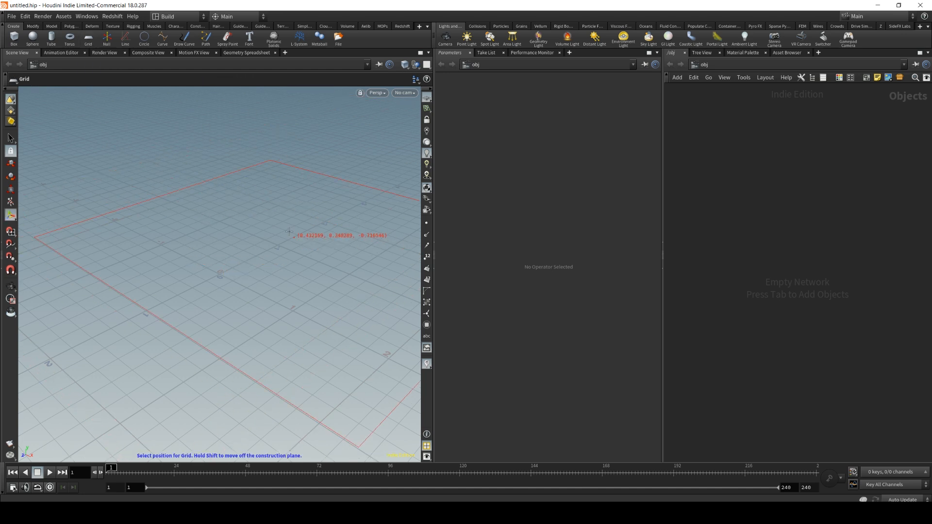
key("Return")
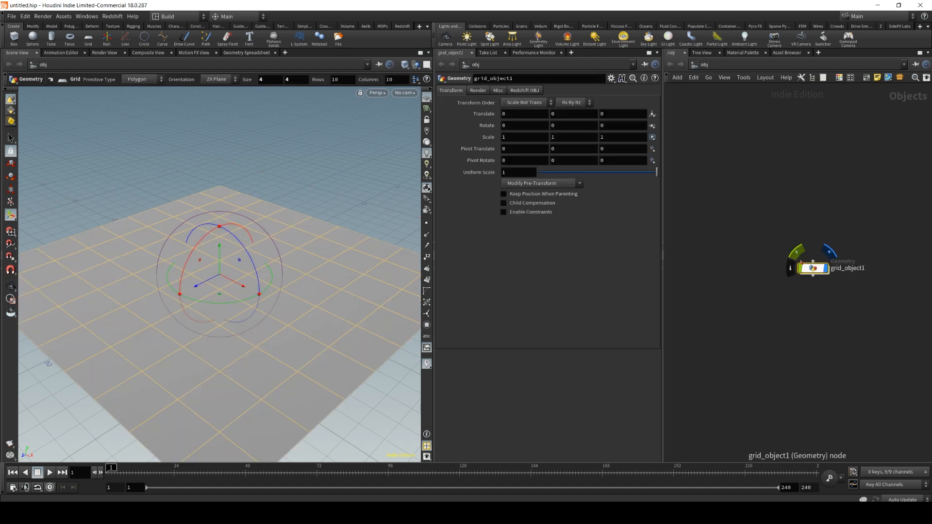
key("Delete")
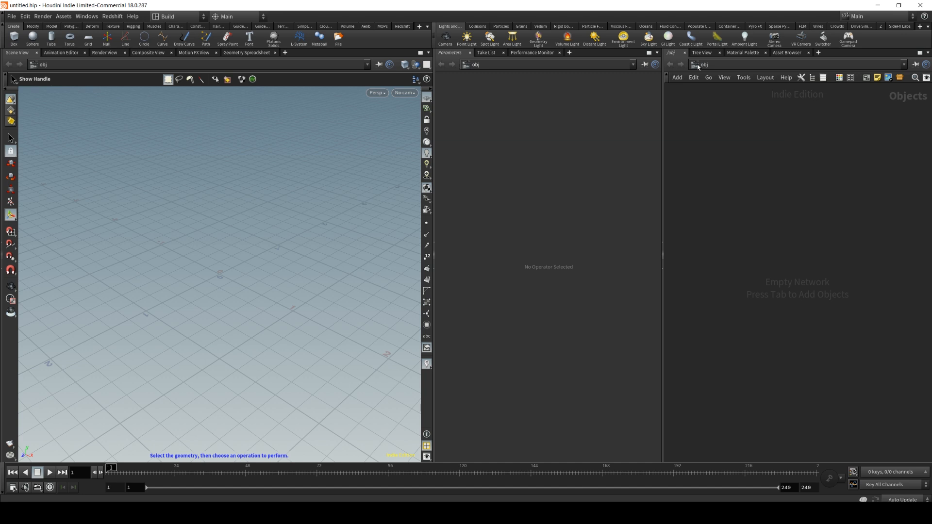
Add a grid geometry object in the object network and position its node in the open space.
key("Tab")
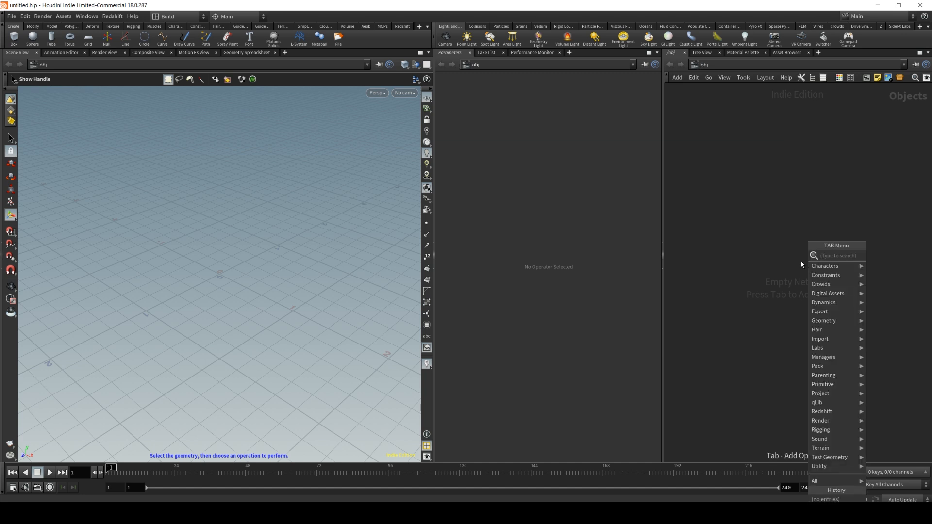
type("geo")
key("Return")
left_click(798, 228)
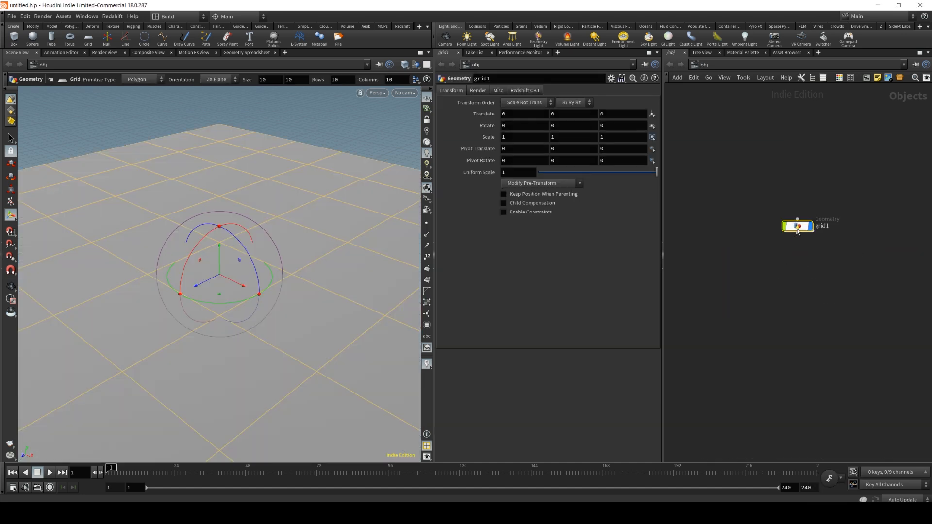
left_click_drag(801, 228, 808, 234)
Examine the list of network contexts available from the object level, such as mat, obj, out and shop.
left_click(692, 64)
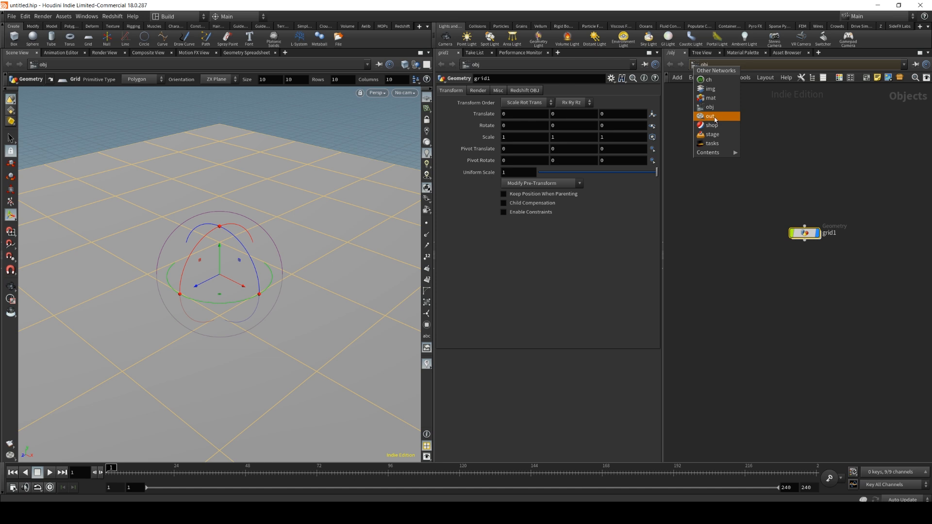
left_click(807, 148)
left_click_drag(804, 233, 798, 252)
left_click(701, 65)
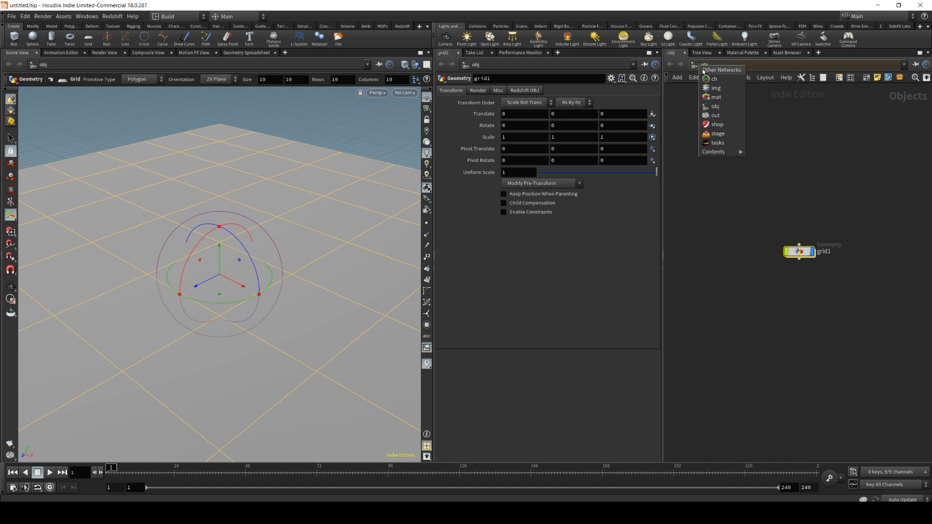
left_click(787, 187)
left_click_drag(798, 252, 801, 248)
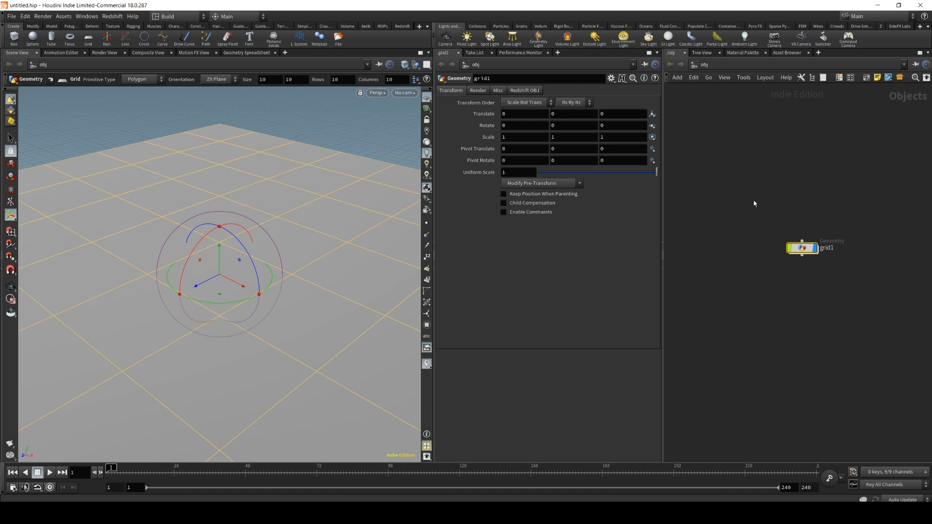
left_click(692, 64)
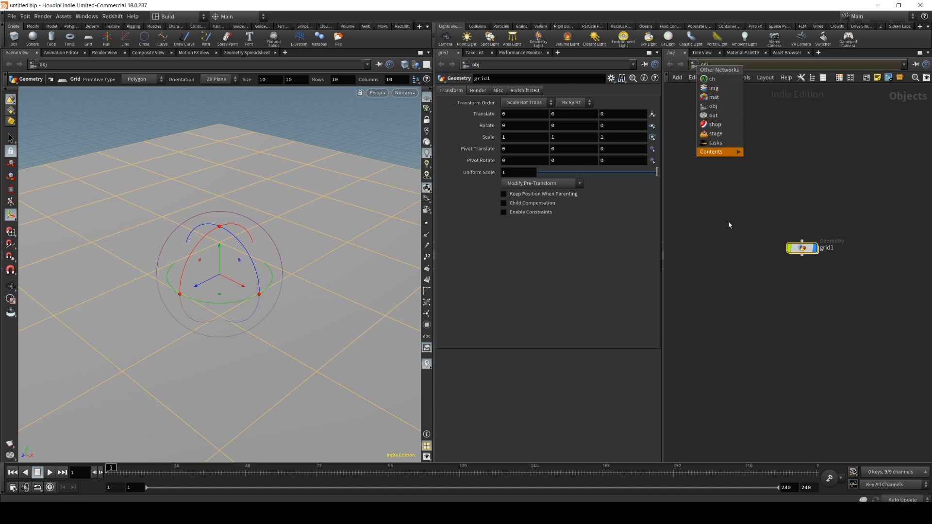
left_click(723, 208)
left_click(700, 69)
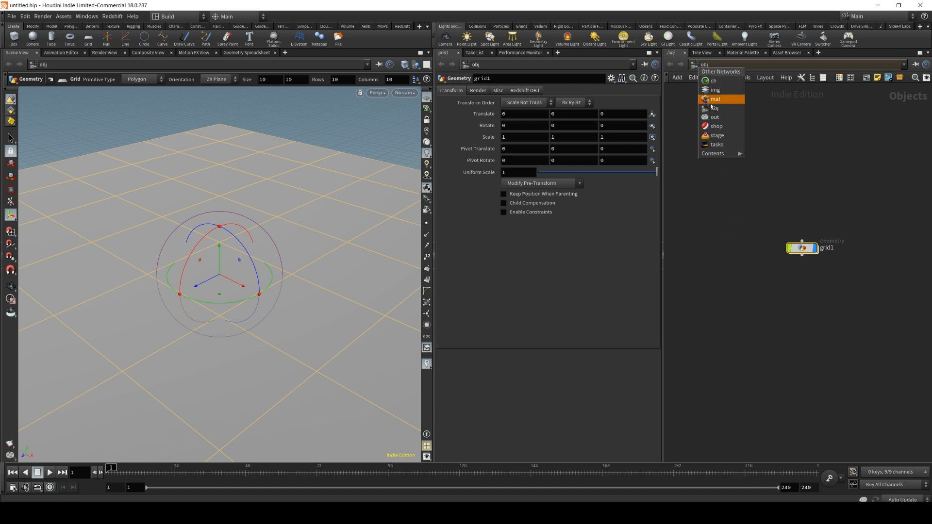
left_click(755, 271)
Try adding a material network node beside the grid1 object.
key("Tab")
type("matr")
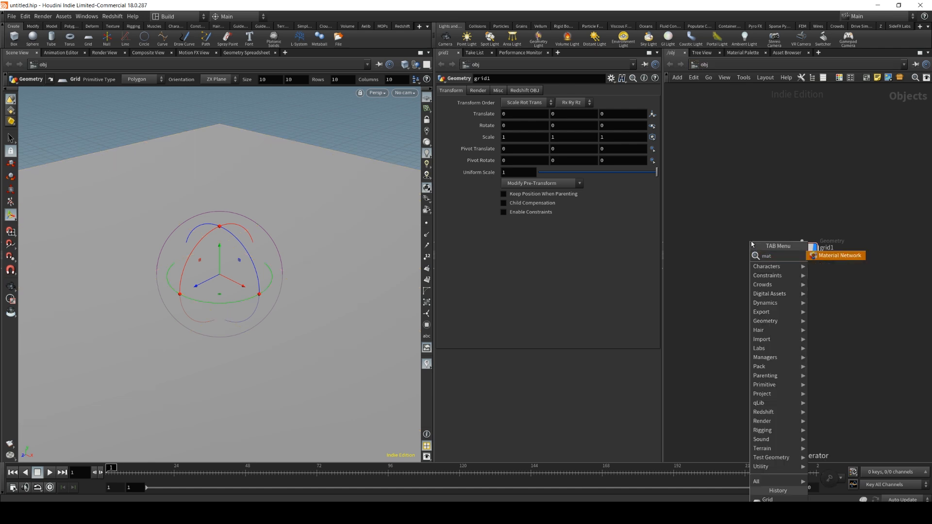
left_click(845, 255)
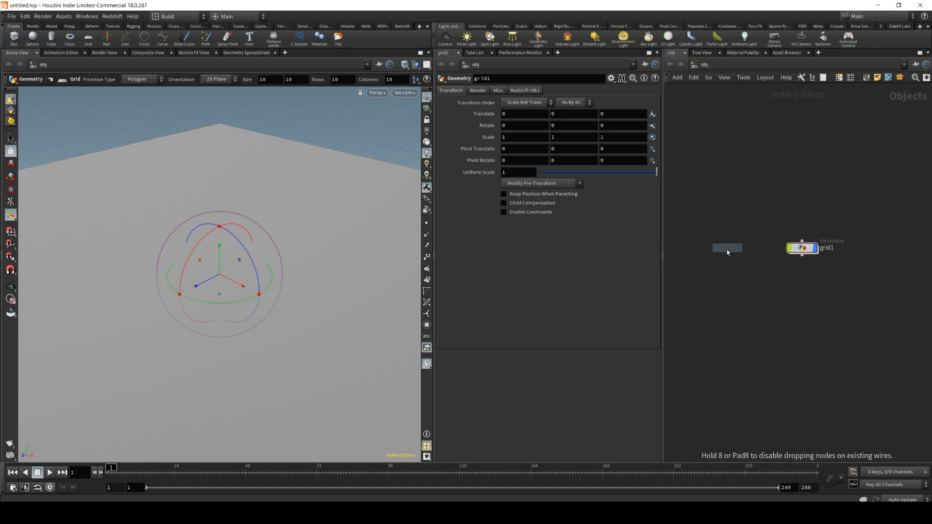
left_click(736, 251)
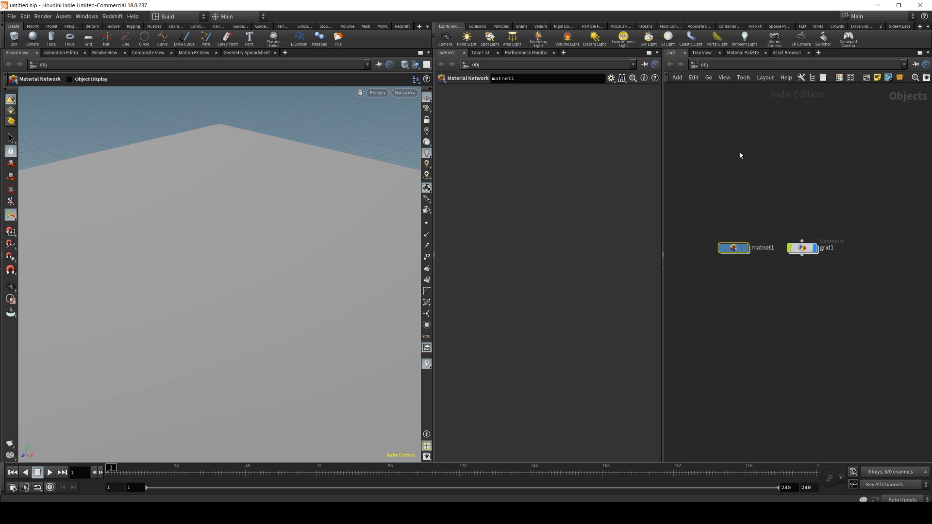
Try adding a CHOP network near the material network, and delete both network nodes so only grid1 is left.
key("Tab")
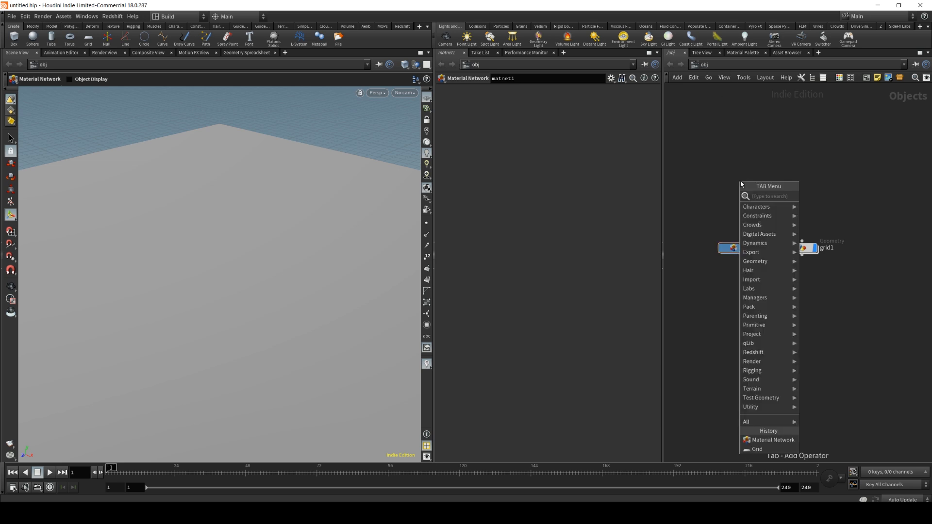
type("ch")
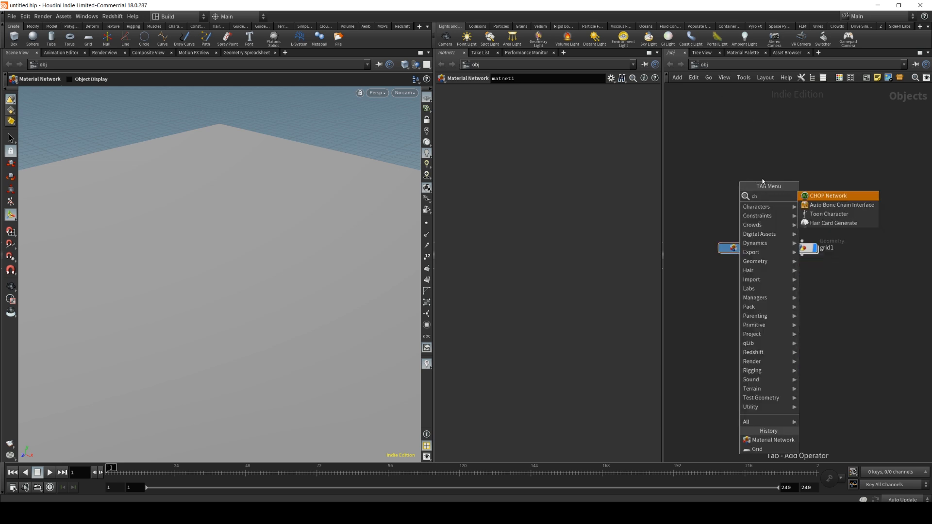
key("Return")
left_click_drag(733, 203, 731, 217)
left_click_drag(694, 182, 774, 302)
key("Delete")
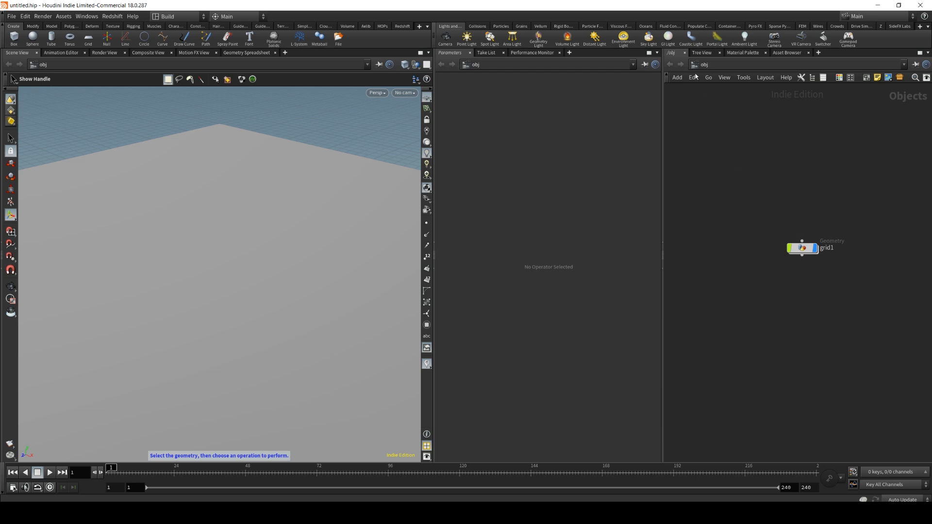
Enter the grid1 object's geometry network and move its grid node higher up in the open space.
double_click(802, 248)
left_click_drag(803, 272, 778, 186)
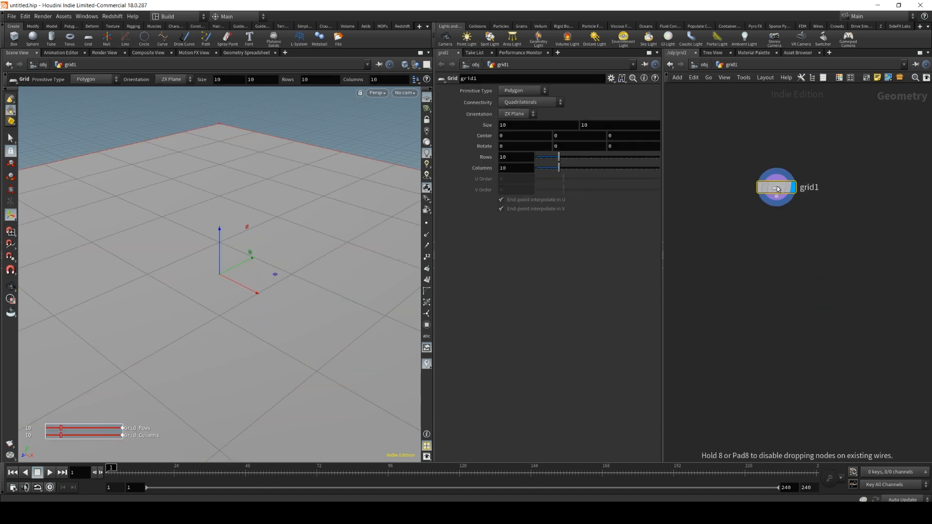
key("Escape")
left_click_drag(225, 203, 332, 256)
key("Return")
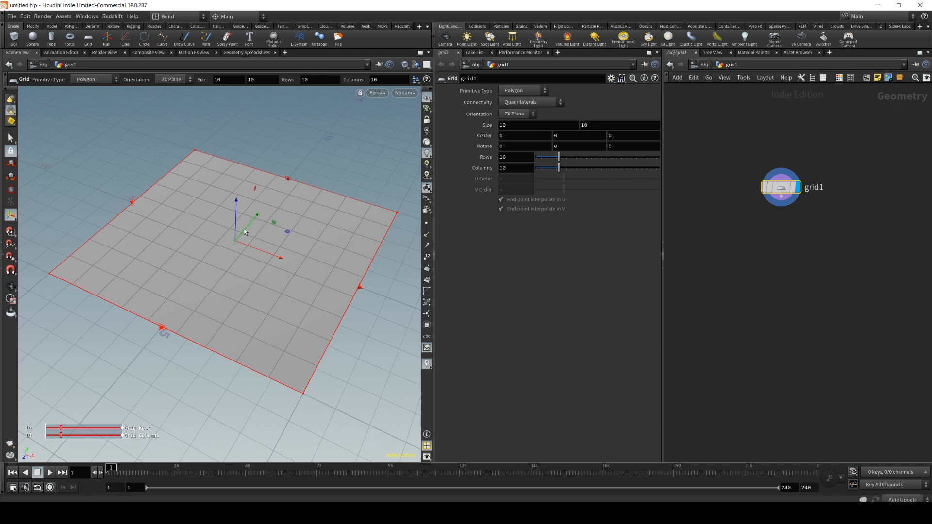
key("Escape")
left_click_drag(239, 239, 214, 208)
right_click_drag(214, 208, 237, 231)
mouse_move(237, 231)
left_mouse_down()
mouse_move(219, 241)
mouse_move(227, 241)
left_mouse_up()
key("Return")
left_click_drag(783, 189, 789, 196)
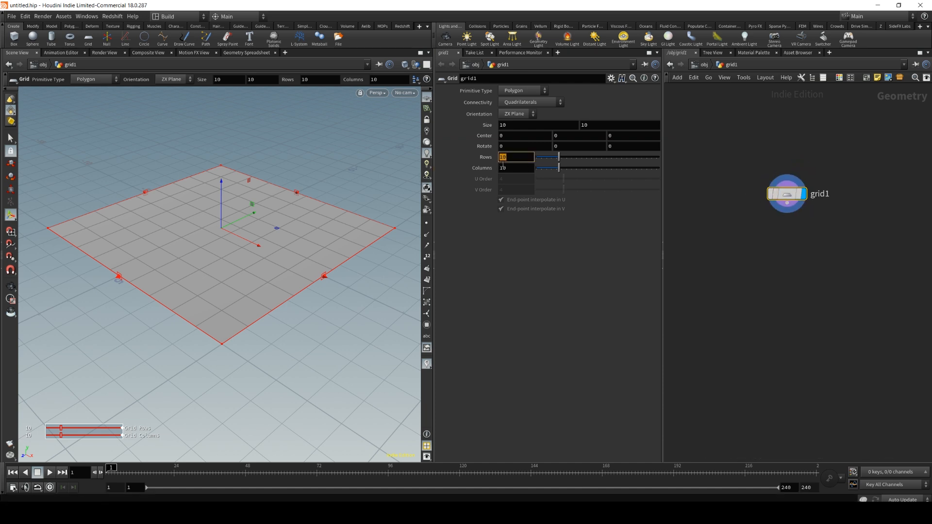
Set both the rows and the columns of the grid to 2.
key("Tab")
type("2")
key("Return")
key("space")
left_click_drag(216, 248, 251, 249)
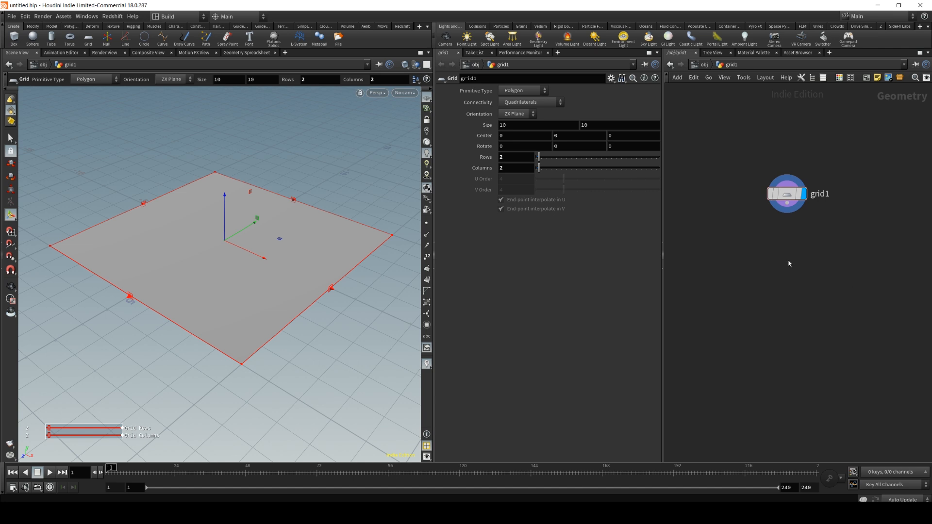
Add a Scatter node fed by the grid, display its points, and place it well below the grid node.
key("Tab")
type("scatter")
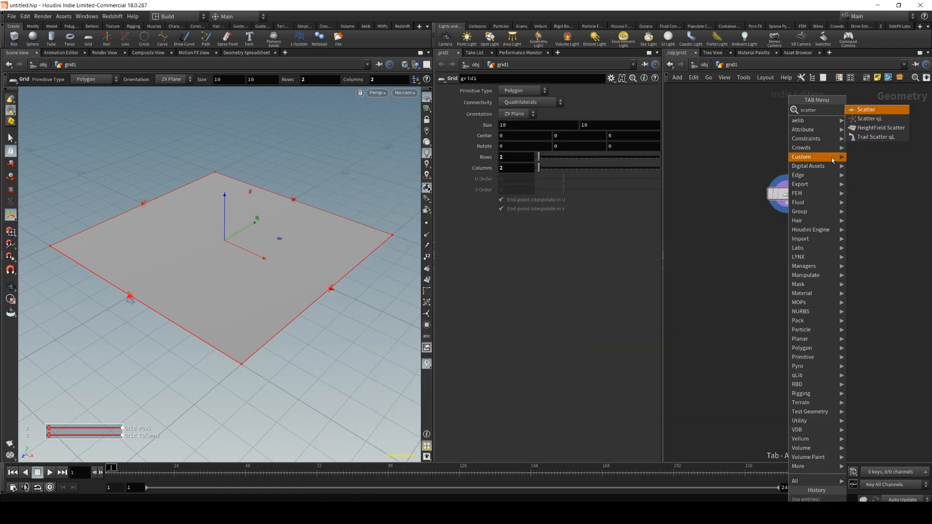
left_click(867, 111)
left_click(784, 258)
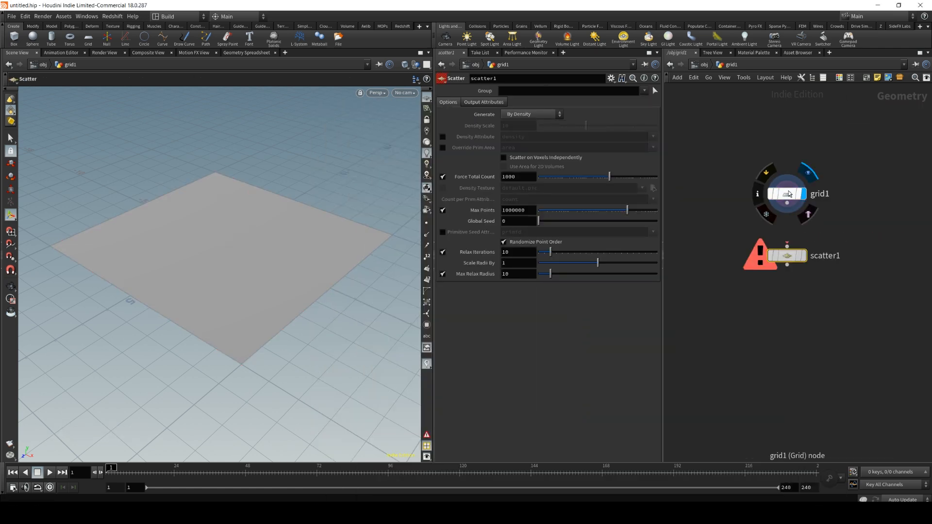
left_click(808, 236)
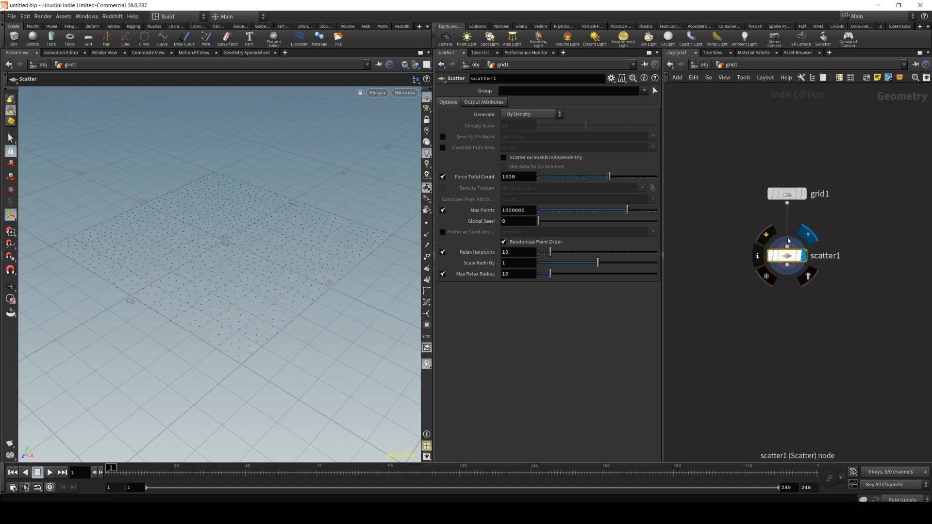
left_click_drag(223, 225, 203, 227)
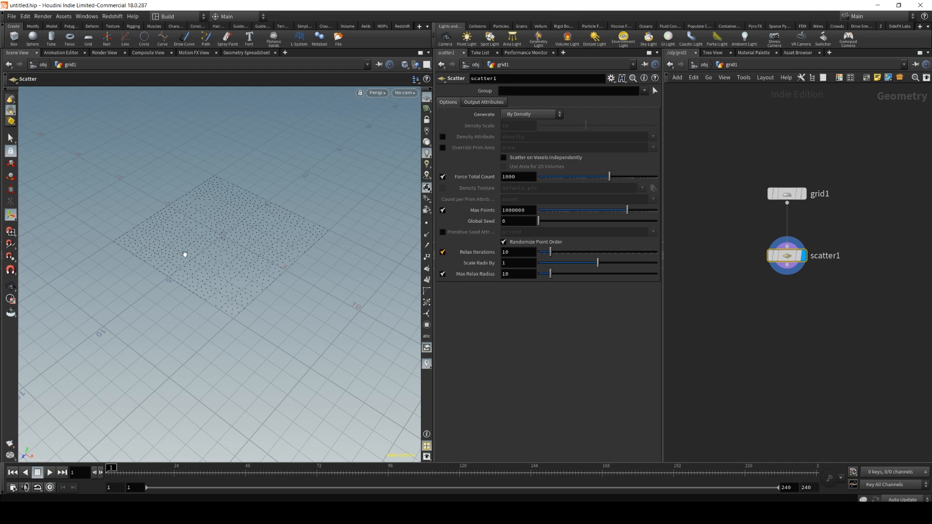
scroll(243, 218, "up", 10)
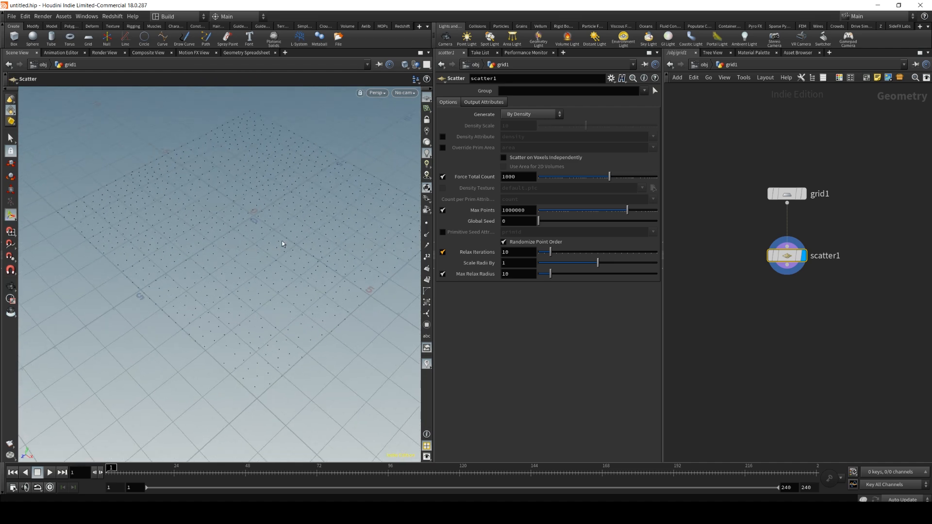
mouse_move(788, 260)
left_mouse_down()
mouse_move(767, 253)
mouse_move(789, 250)
left_mouse_up()
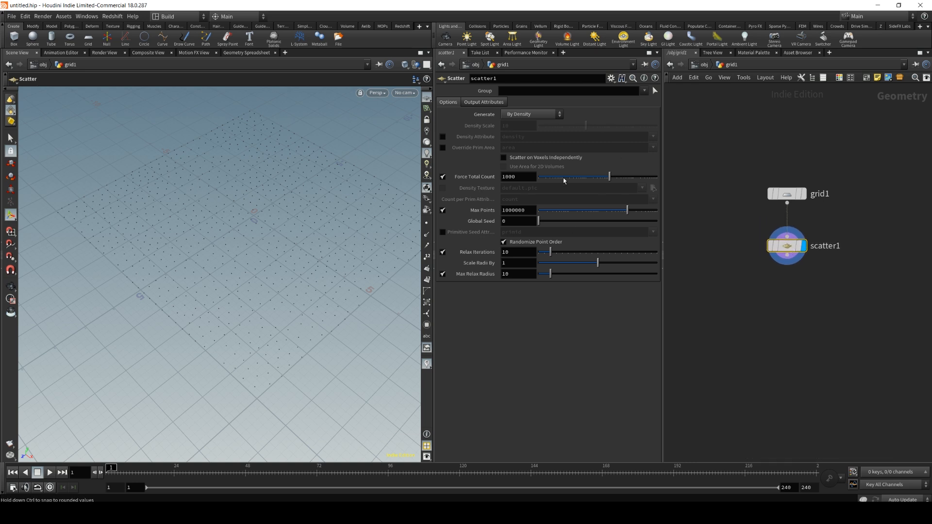
left_click_drag(788, 250, 789, 277)
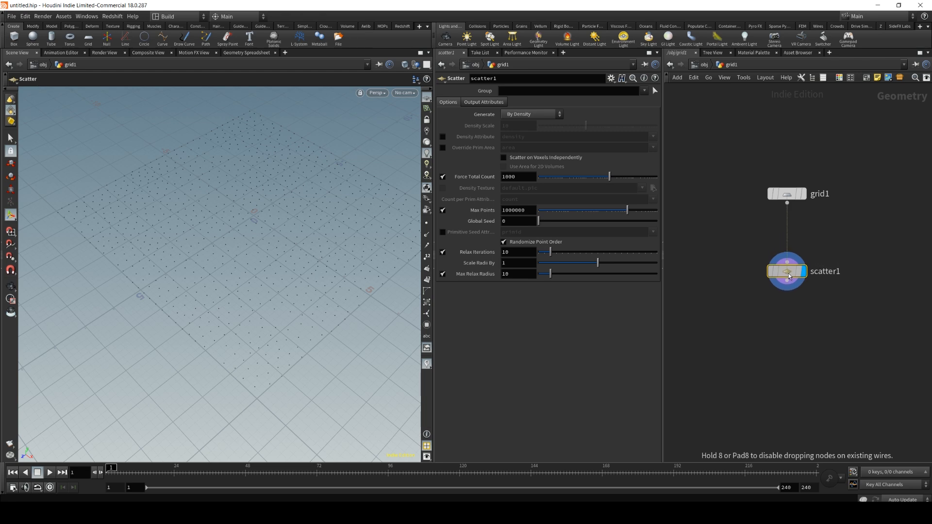
Turn off Relax Iterations on the Scatter node and inspect the point distribution.
left_click(443, 252)
left_click_drag(187, 237, 236, 239, "alt")
key("Return")
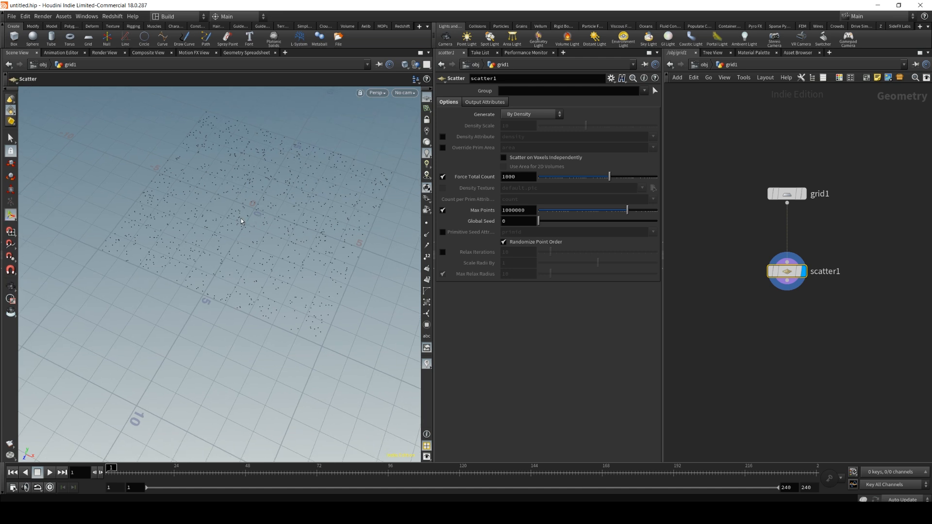
Insert a UV Texture node between the grid and the Scatter node and display its output.
left_click_drag(787, 271, 786, 276)
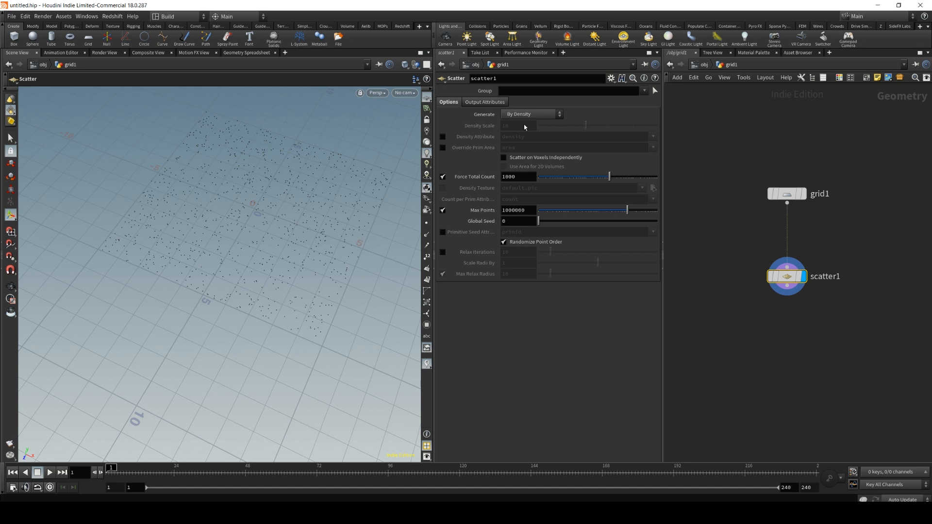
key("Tab")
type("uvfl")
left_click(811, 110)
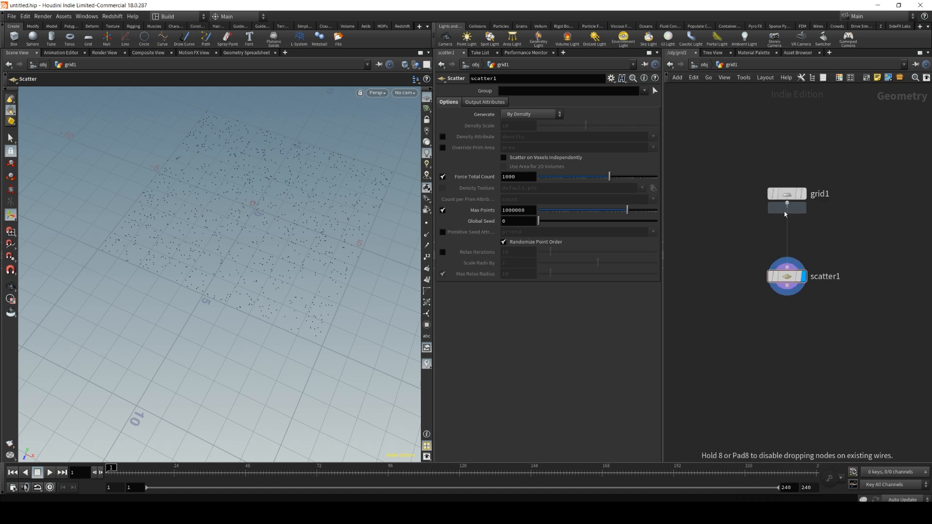
left_click(798, 229)
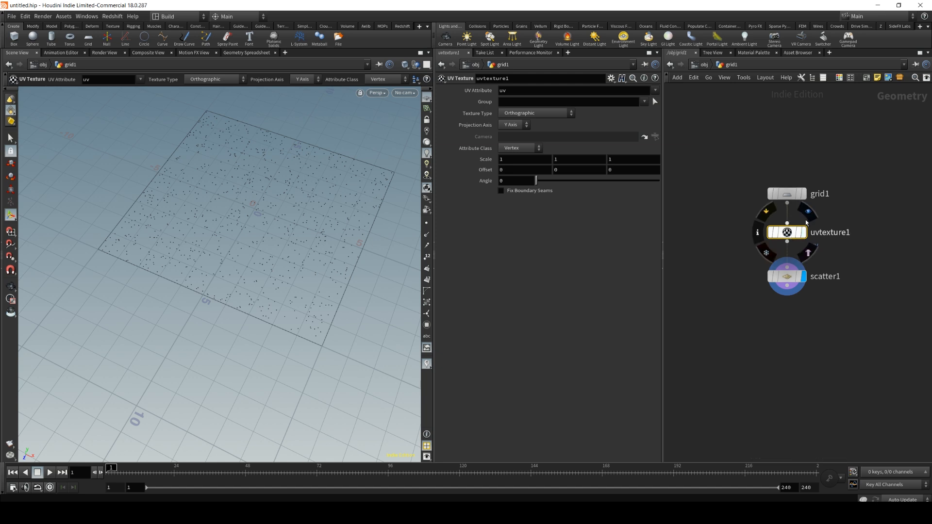
left_click(802, 232)
Branch a UV Quick Shade node off the UV Texture node and display the checker pattern on the grid.
key("Tab")
type("uv q")
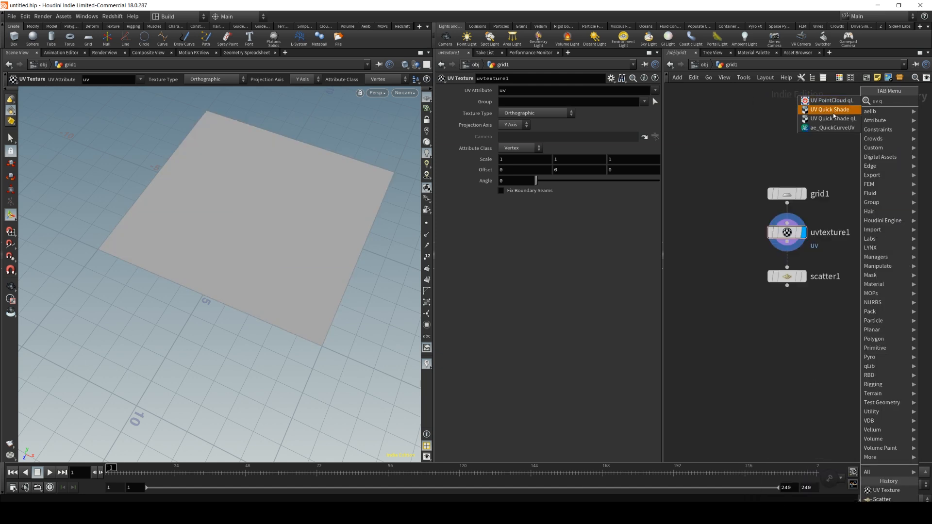
left_click(834, 113)
left_click(877, 270)
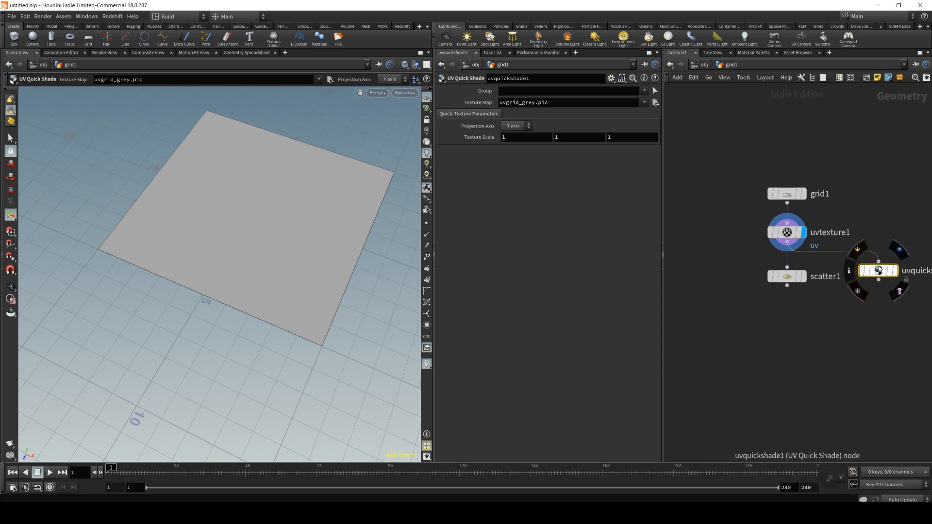
left_click(894, 270)
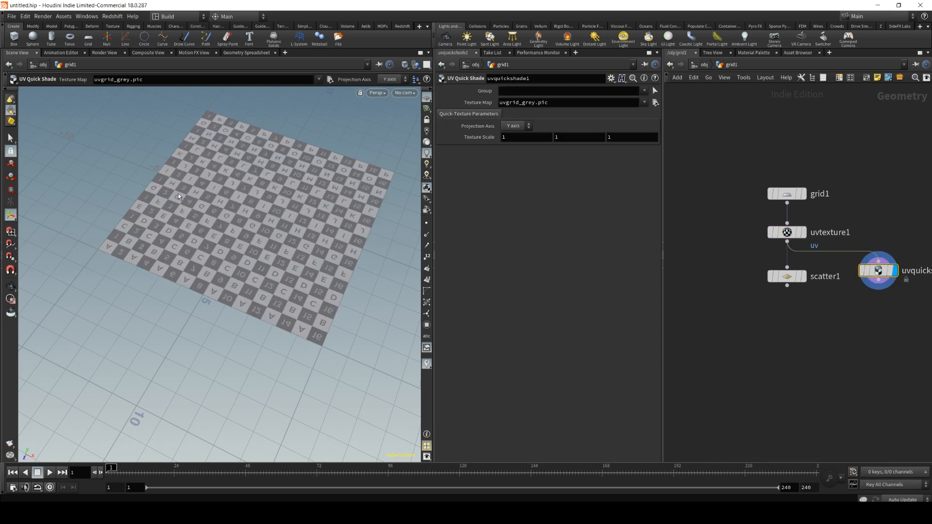
Examine the grid's layout in the UV viewport and return to the perspective view.
left_click(384, 95)
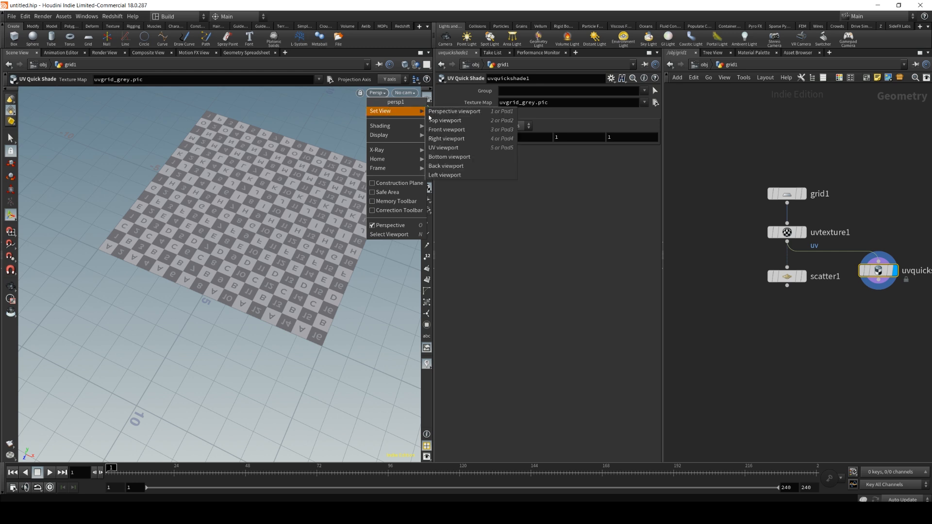
left_click(460, 150)
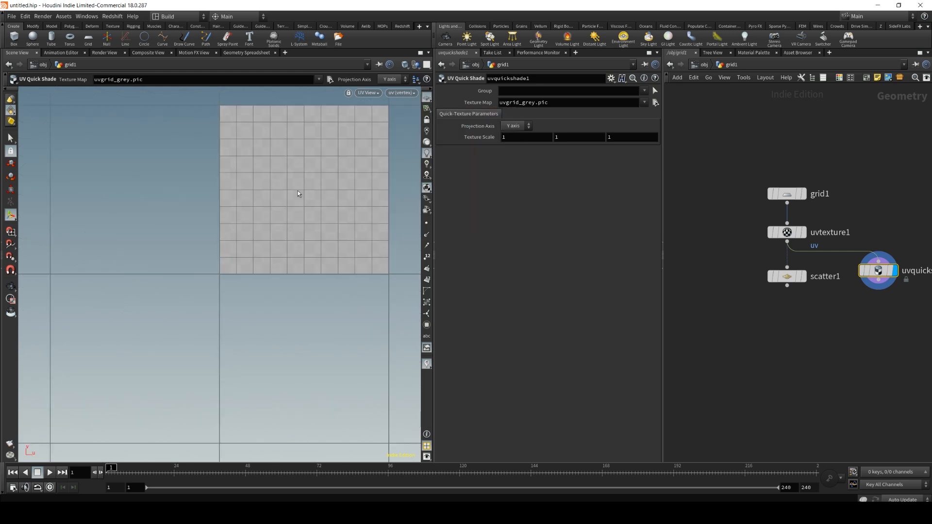
left_click(367, 93)
mouse_move(384, 109)
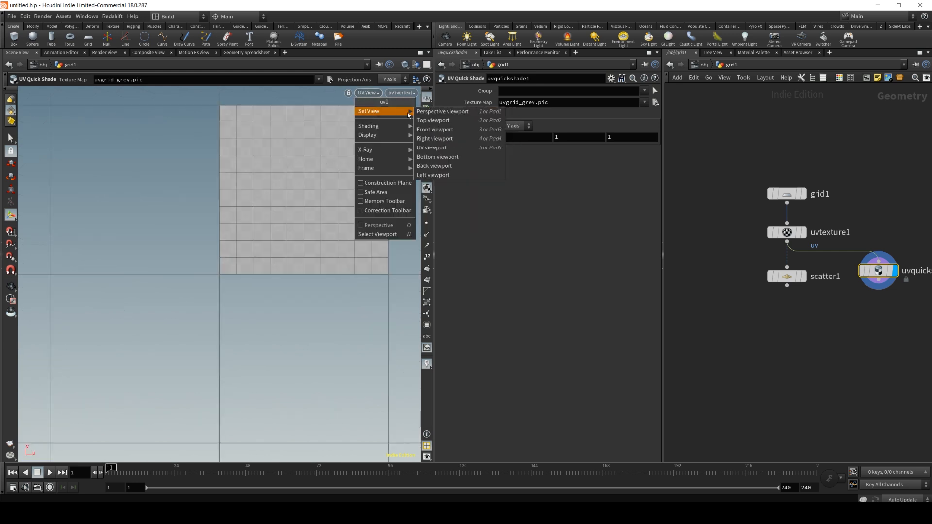
left_click(458, 110)
left_click_drag(275, 196, 276, 235)
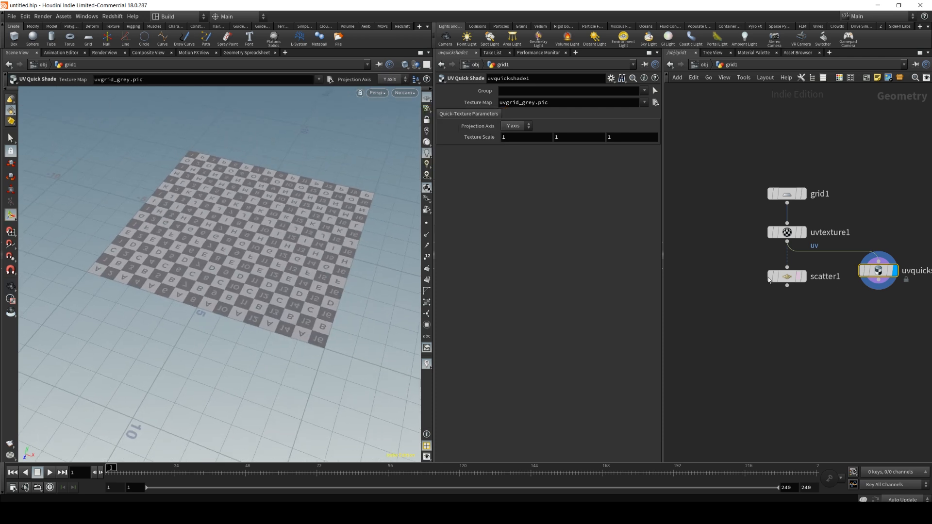
key("Return")
Display the Scatter node again and set its Generate mode to In Texture Space.
left_click(799, 257)
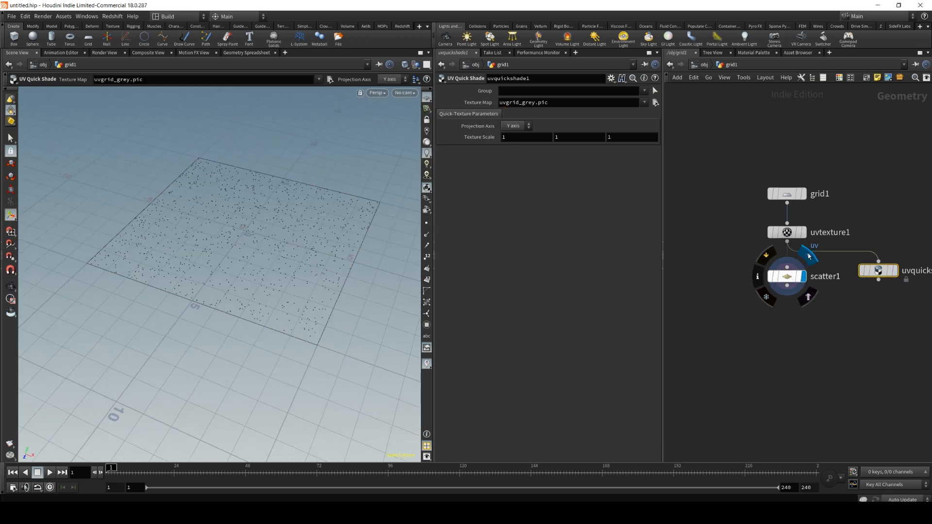
key("Escape")
left_click_drag(279, 237, 280, 228)
left_click(794, 278)
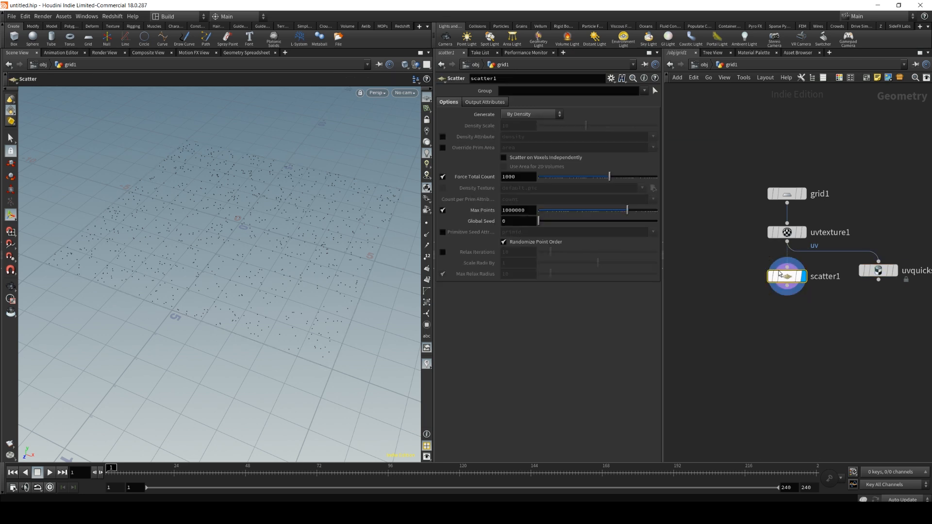
left_click(524, 117)
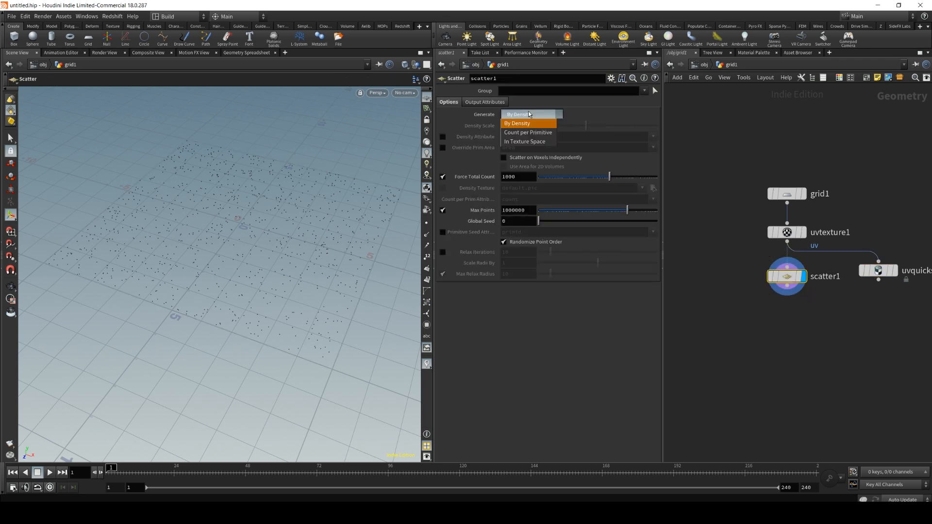
left_click(526, 142)
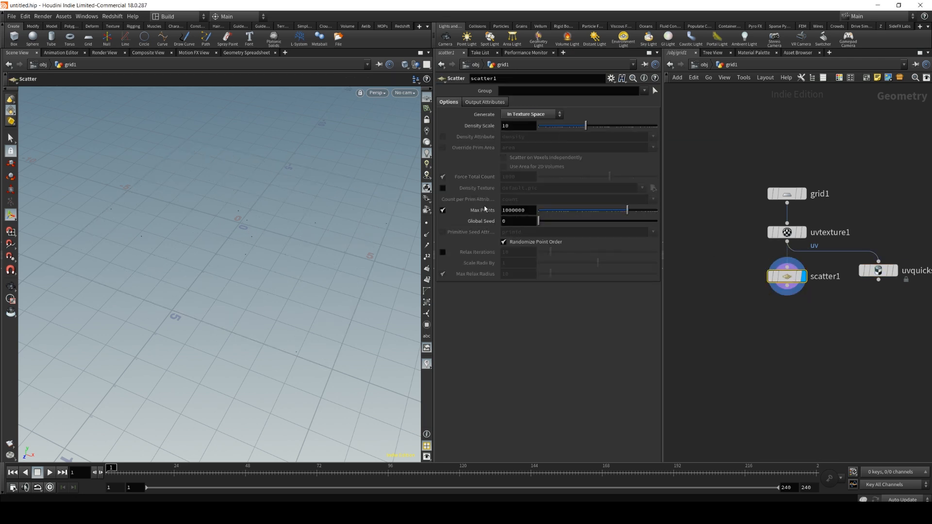
Raise the Scatter node's Density Scale to 10000 and enable the Density Texture with default.pic.
left_click_drag(623, 129, 666, 129)
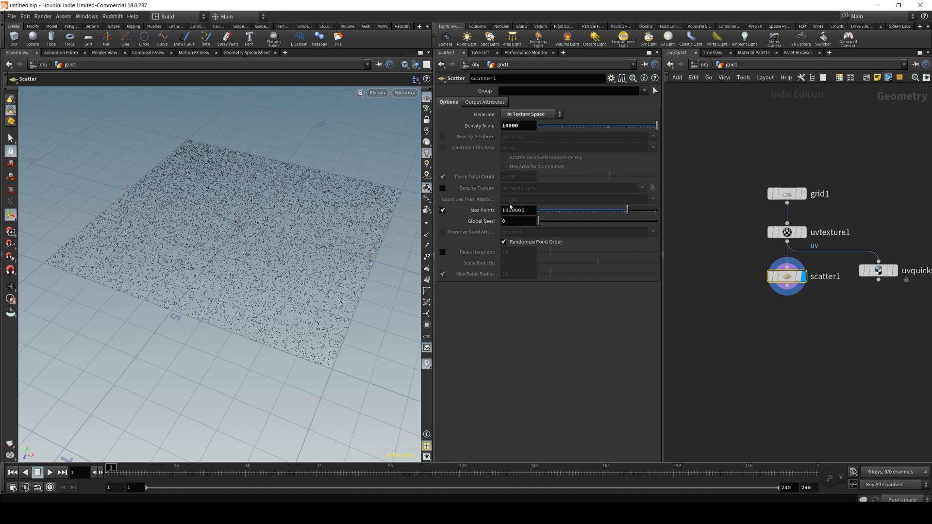
left_click(443, 189)
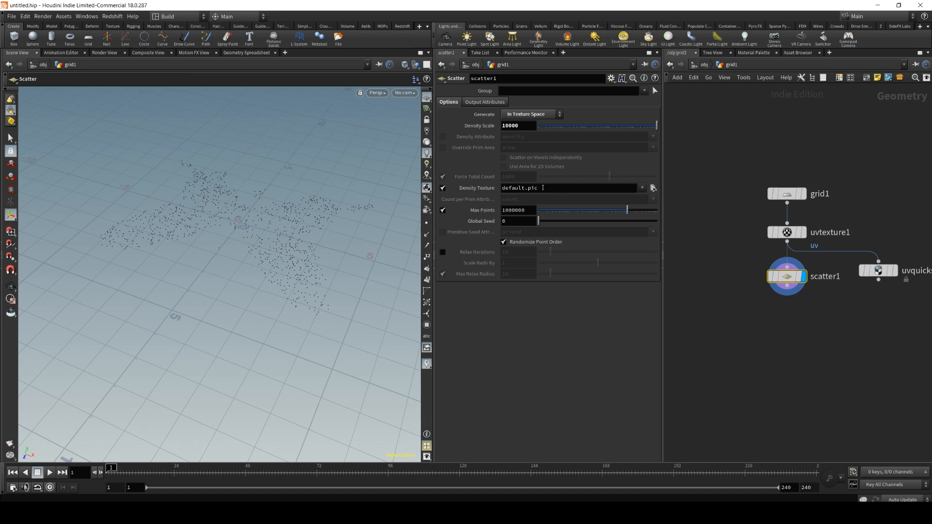
scroll(243, 218, "down", 6)
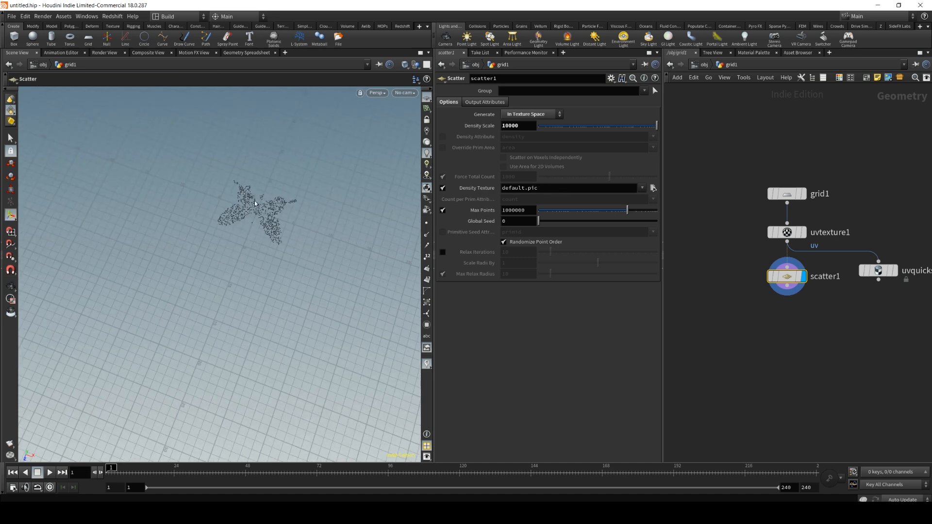
Set the Scatter node's Generate mode back to By Density.
key("Escape")
scroll(260, 207, "up", 3)
left_click_drag(260, 208, 297, 242)
left_click(532, 114)
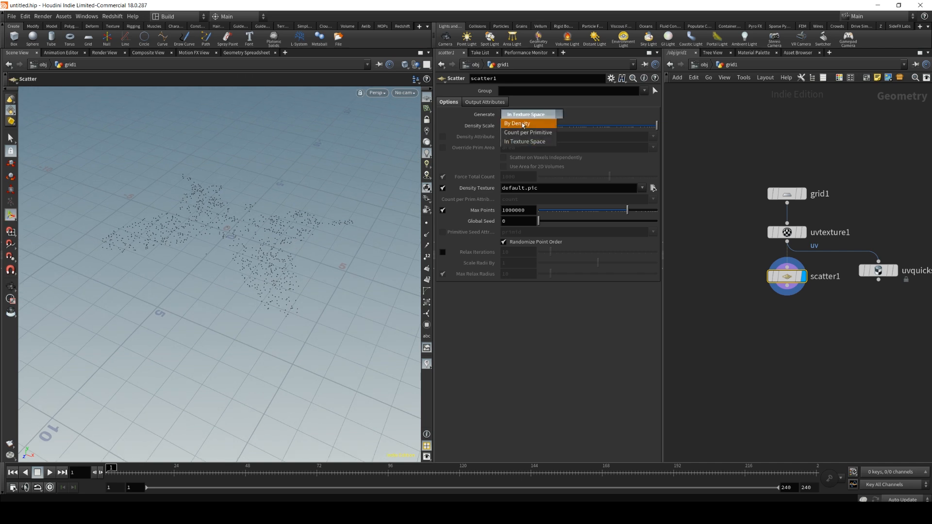
left_click(528, 122)
left_click_drag(232, 231, 254, 247)
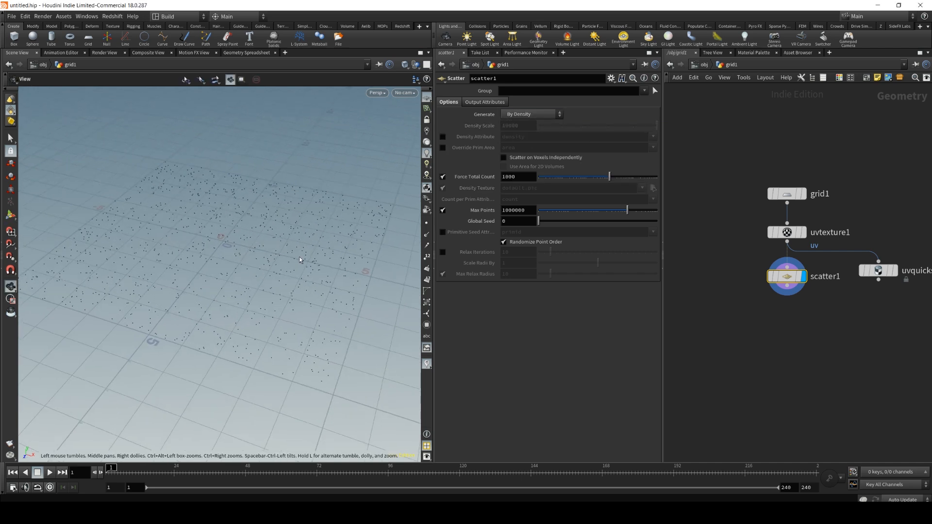
key("Return")
Delete the UV Texture and UV Quick Shade nodes and move the Scatter node up closer to the grid node.
left_click(784, 231)
key("Delete")
left_click(877, 270)
key("Delete")
left_click_drag(786, 277, 786, 257)
left_click_drag(727, 210, 747, 276)
left_click(790, 258)
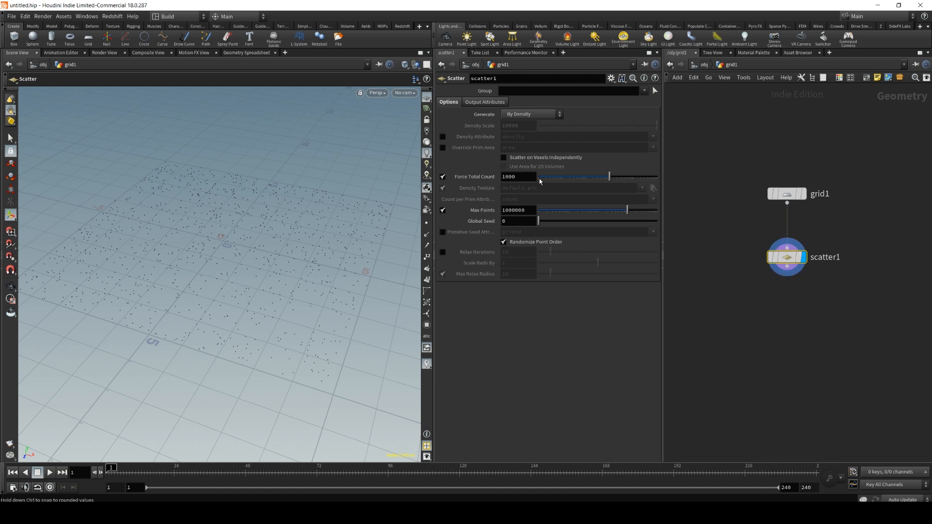
key("Escape")
left_click_drag(229, 231, 180, 282)
key("Return")
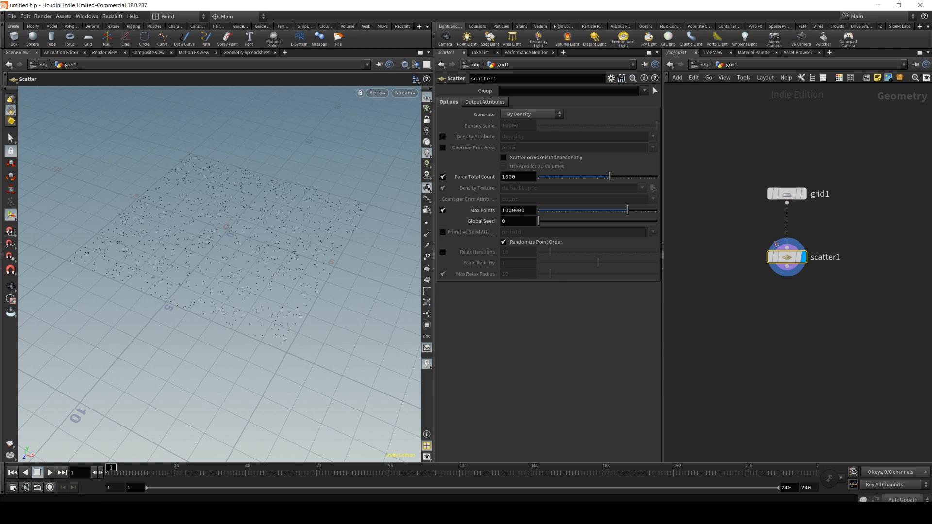
left_click_drag(782, 257, 782, 249)
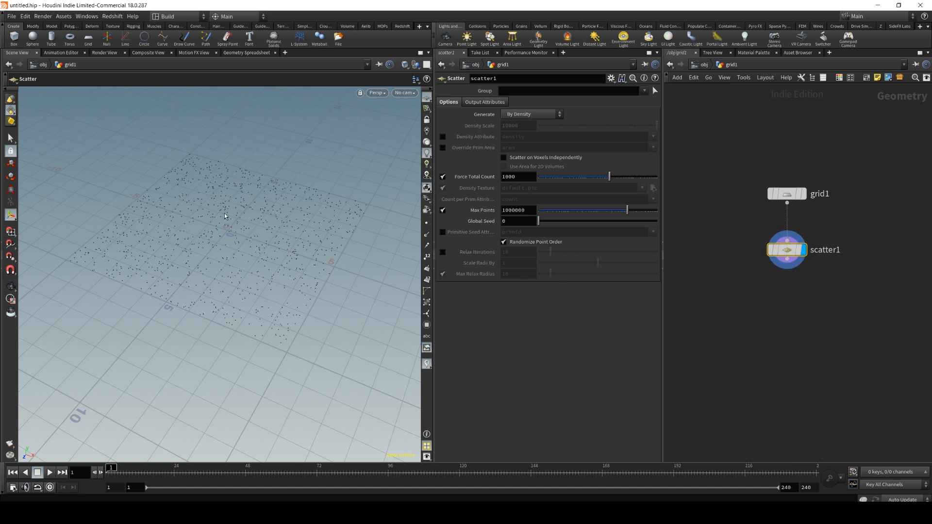
Add a Connect Adjacent Pieces node below the Scatter node.
left_click_drag(177, 231, 225, 219)
key("Escape")
left_click_drag(199, 272, 241, 236)
key("Return")
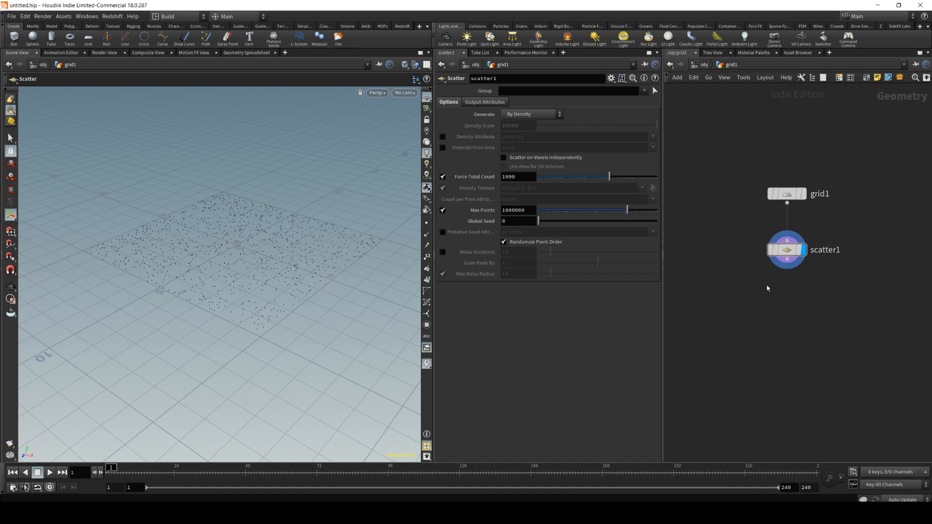
scroll(238, 231, "up", 5)
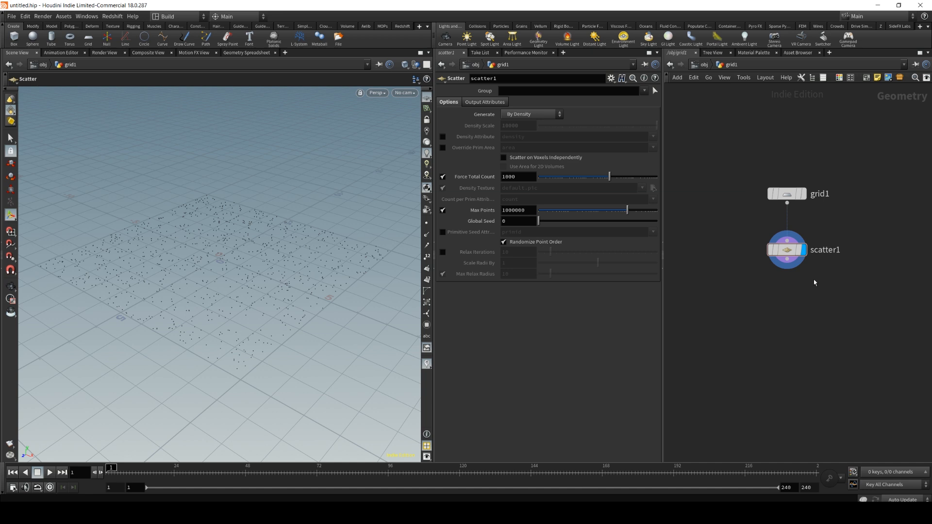
key("Tab")
type("connect")
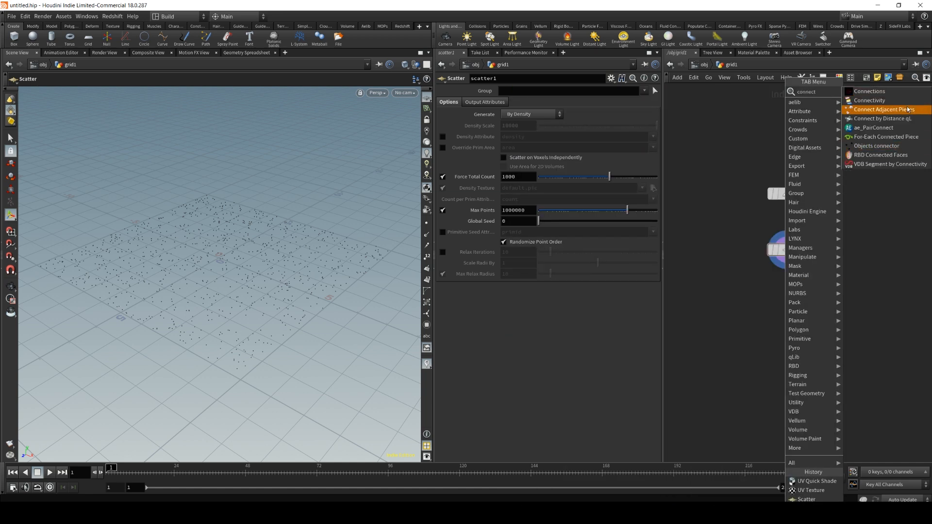
left_click(906, 110)
left_click(786, 303)
mouse_move(783, 307)
left_mouse_down()
mouse_move(755, 300)
mouse_move(771, 328)
mouse_move(786, 319)
left_mouse_up()
Look inside the Connect Adjacent Pieces node, read the connect_nearby_points wrangle code, and return to the grid1 network.
double_click(786, 319)
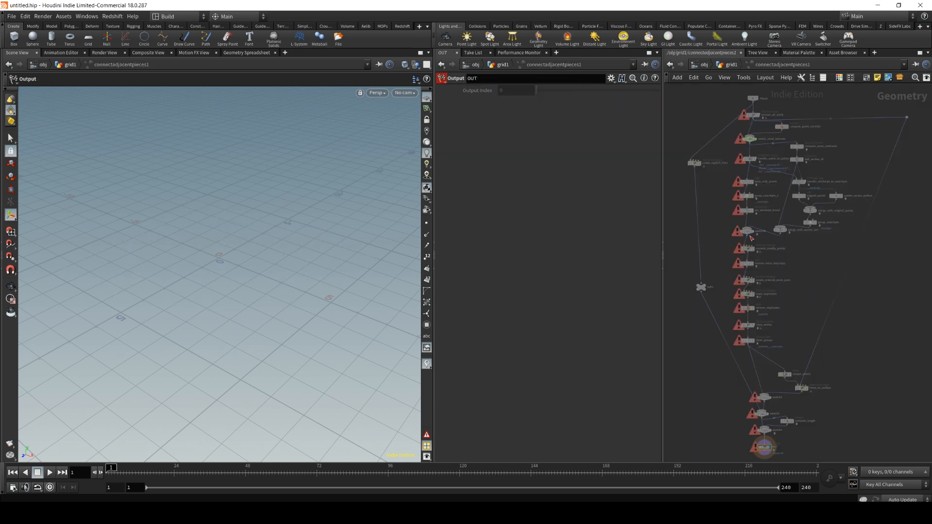
scroll(869, 262, "up", 5)
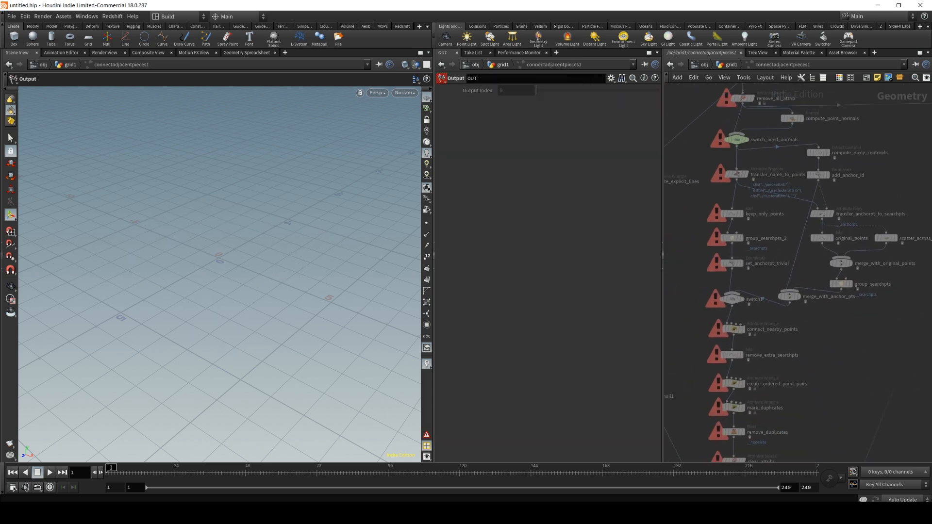
scroll(749, 141, "down", 3)
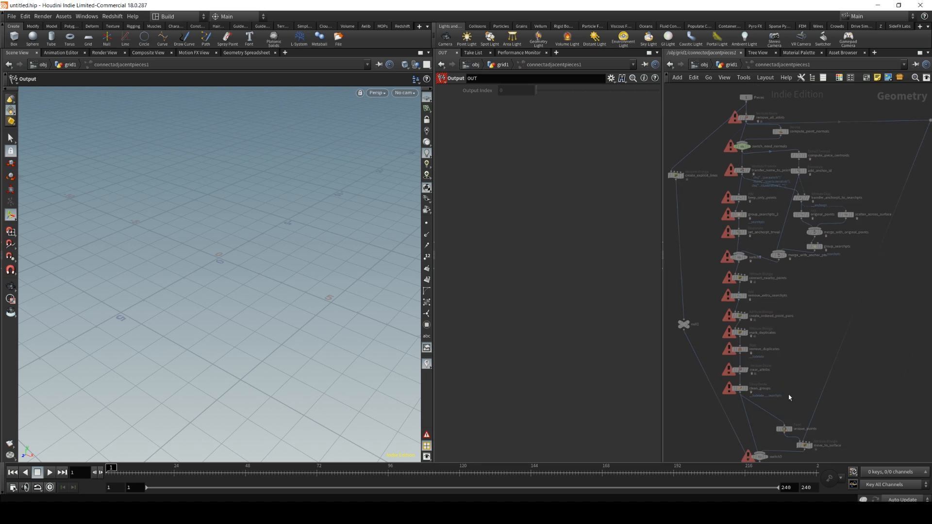
left_click(739, 277)
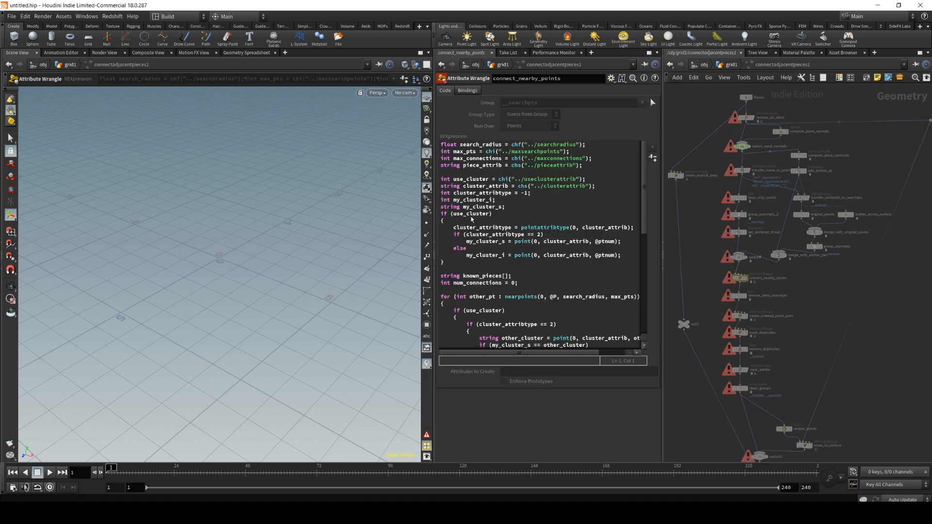
scroll(649, 185, "down", 7)
scroll(650, 186, "up", 7)
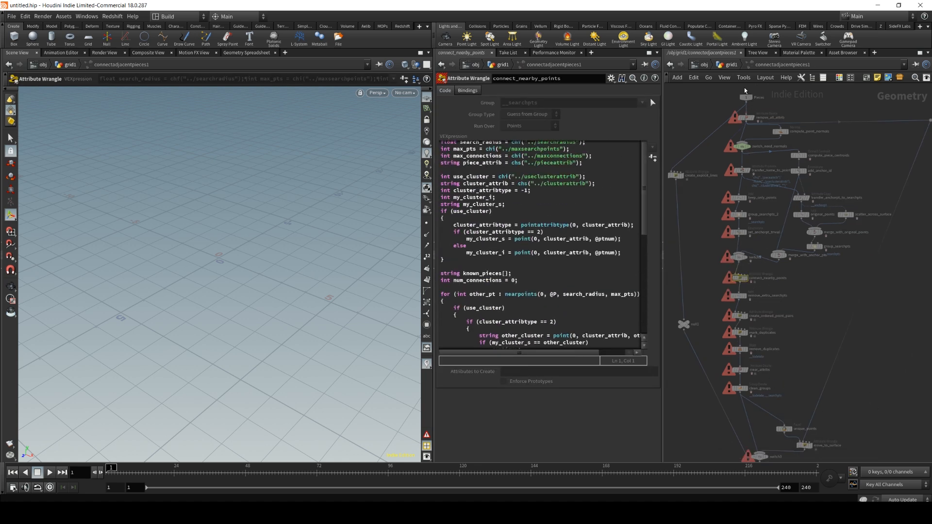
left_click(725, 64)
Wire the Scatter output into Connect Adjacent Pieces and display that node.
mouse_move(781, 319)
left_mouse_down()
mouse_move(769, 324)
mouse_move(783, 318)
left_mouse_up()
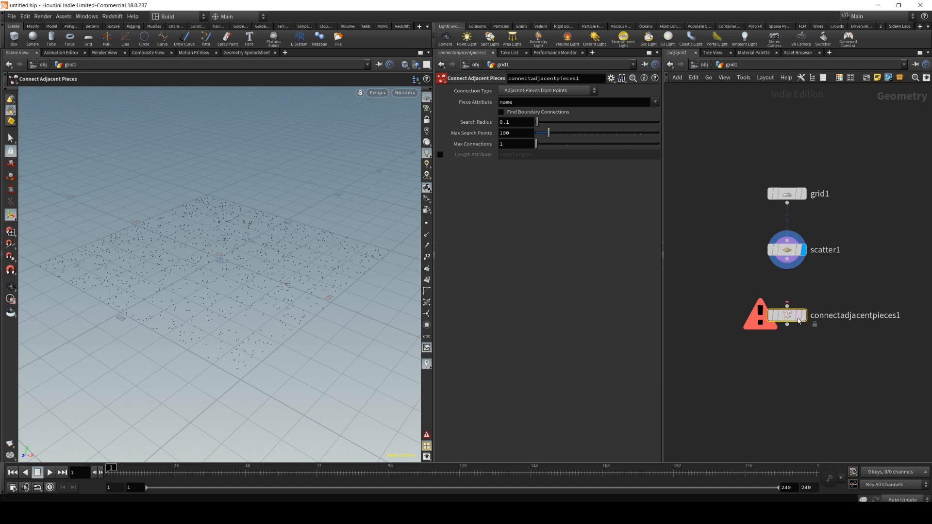
left_click_drag(787, 267, 787, 306)
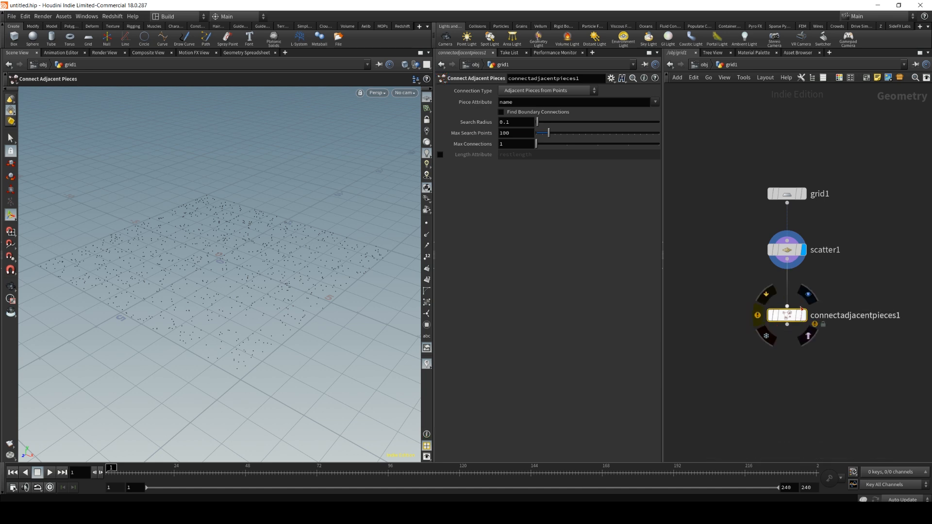
left_click(803, 315)
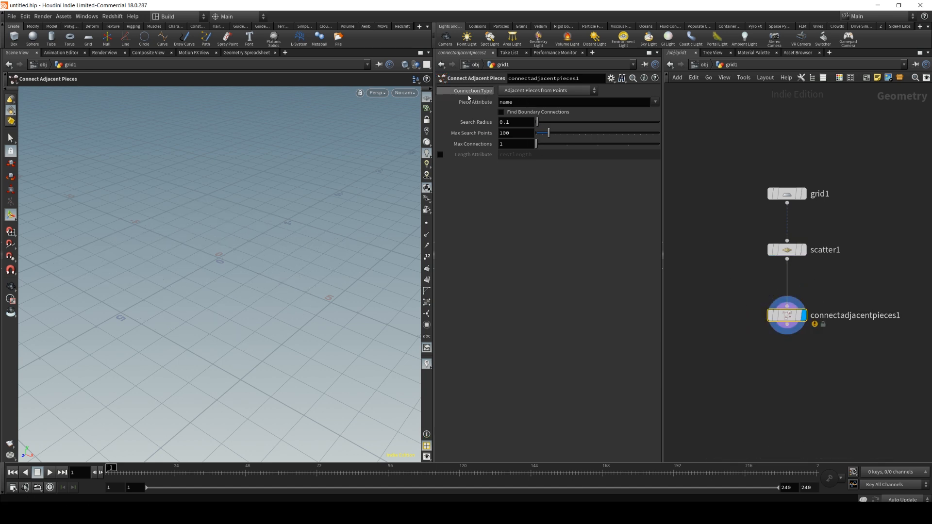
Set the Connection Type of Connect Adjacent Pieces to Adjacent Points.
left_click(560, 92)
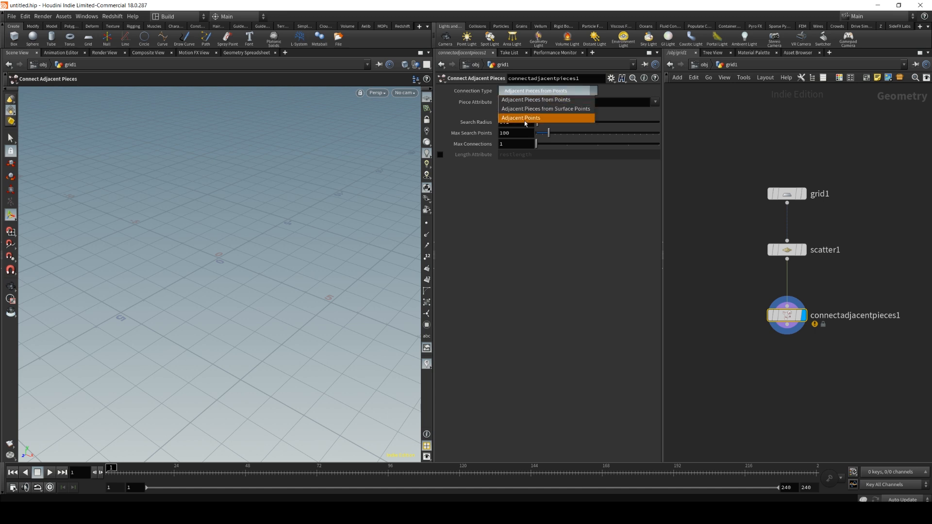
left_click(790, 377)
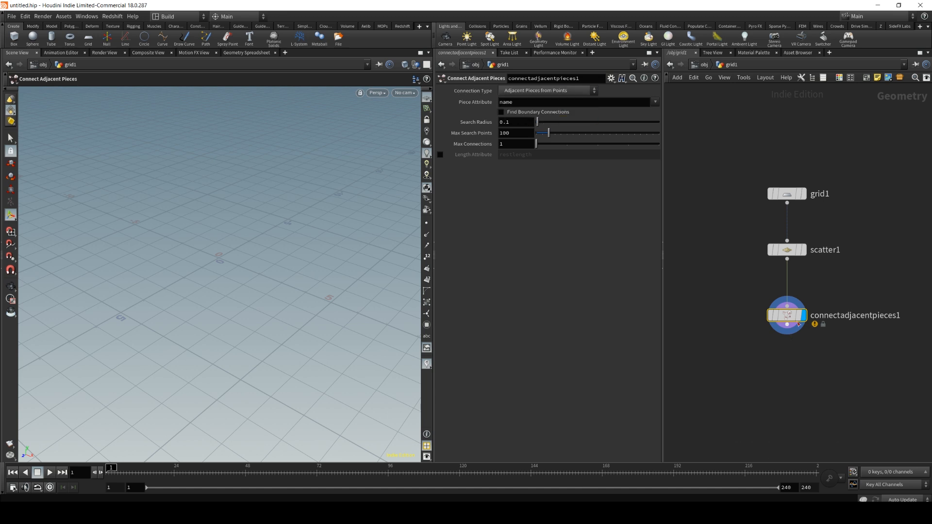
mouse_move(788, 318)
left_click(566, 93)
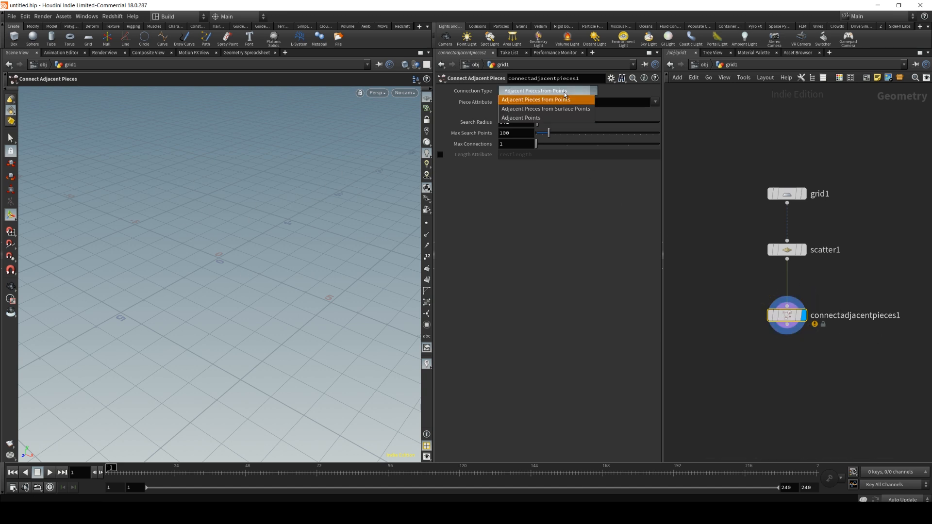
left_click(528, 119)
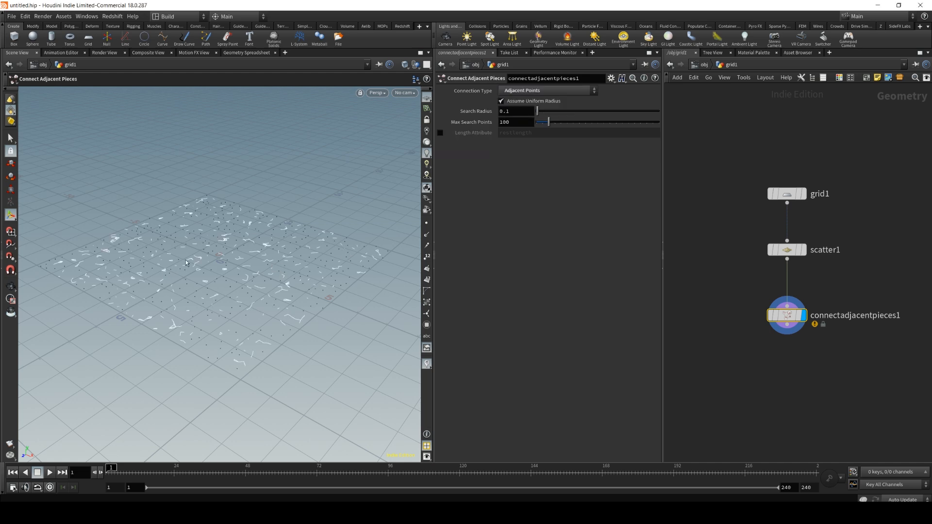
Raise the Search Radius of Connect Adjacent Pieces to 0.45.
right_click_drag(209, 254, 260, 233, "alt")
left_click_drag(260, 233, 210, 296, "alt")
right_click_drag(210, 295, 183, 188, "alt")
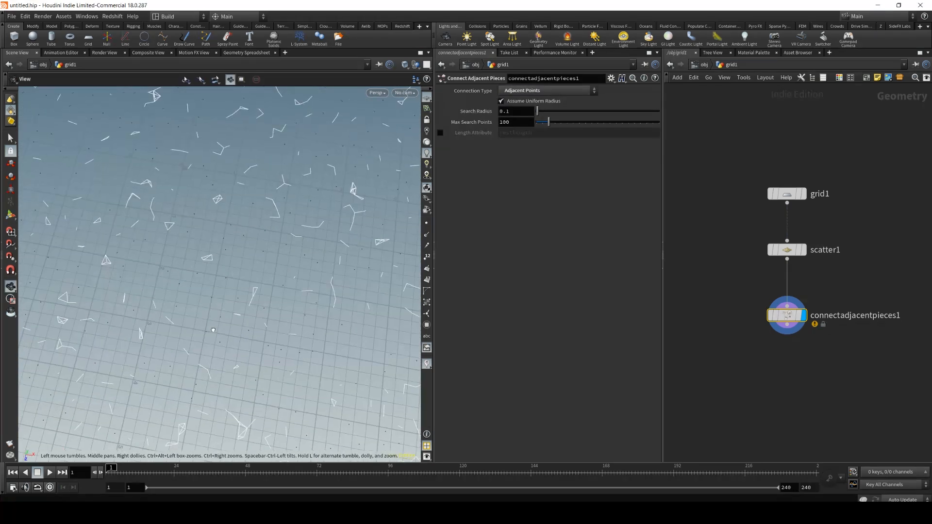
left_click_drag(183, 187, 156, 207, "alt")
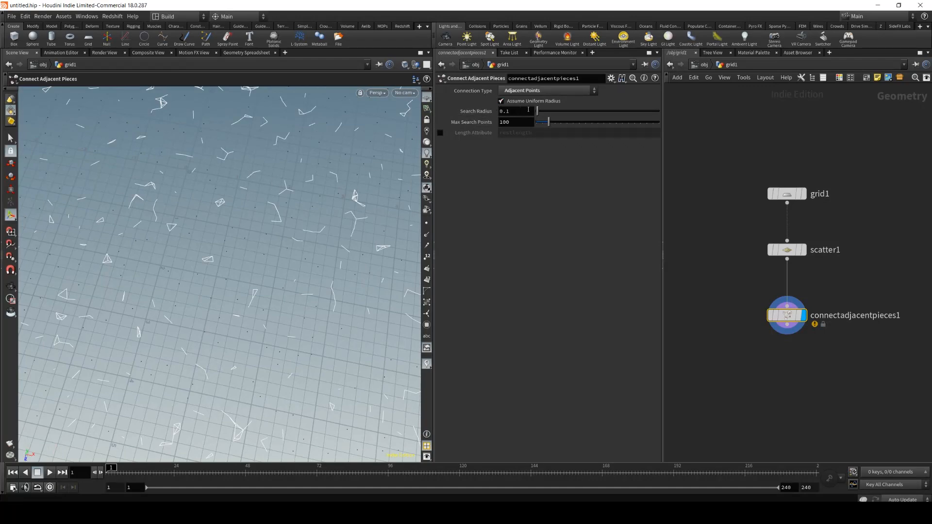
left_click_drag(540, 114, 542, 113)
right_click_drag(252, 228, 194, 194, "alt")
left_click_drag(194, 194, 265, 251, "alt")
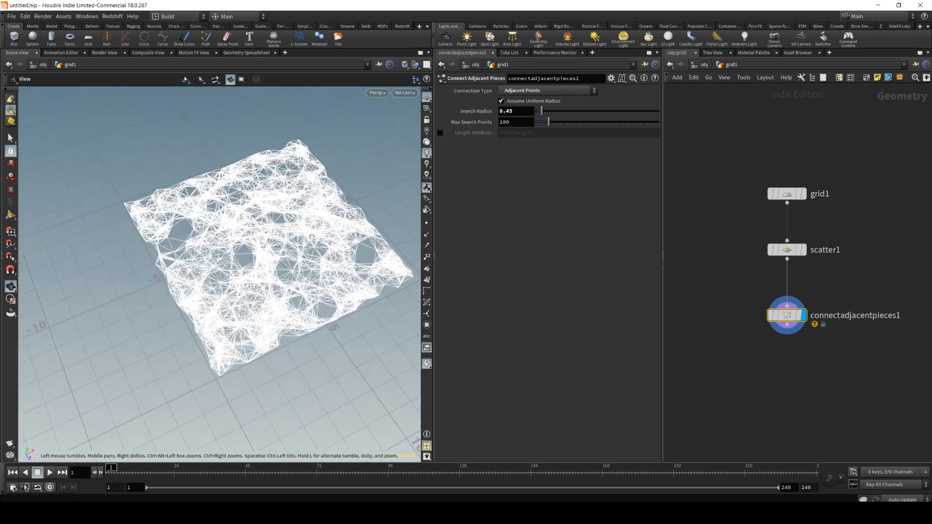
Examine the connected line network from several angles, including edge-on, and check the grid node's parameters.
right_click_drag(335, 209, 364, 233)
left_click_drag(228, 213, 270, 304)
left_click_drag(249, 290, 238, 207)
left_click_drag(786, 318, 787, 370)
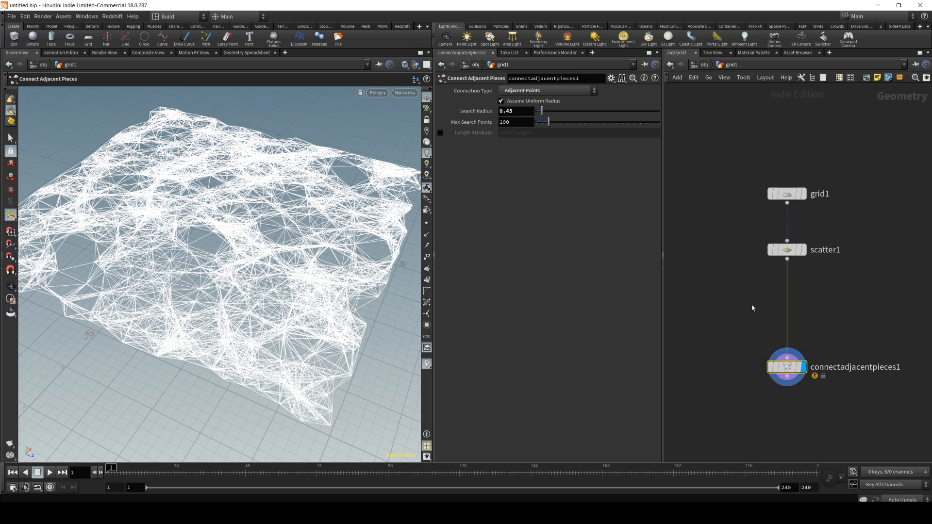
left_click_drag(250, 349, 287, 255)
left_click_drag(231, 298, 267, 307)
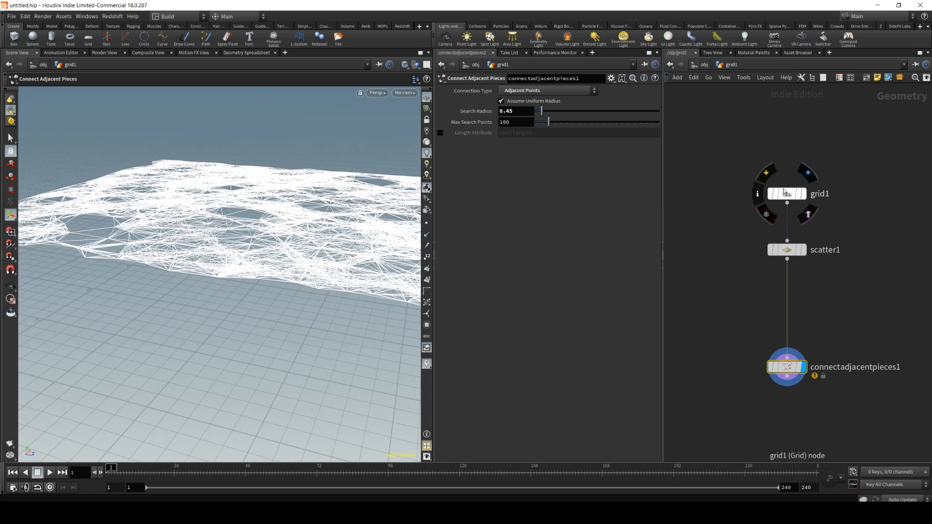
left_click(784, 192)
key("Escape")
mouse_move(228, 243)
left_mouse_down()
mouse_move(250, 232)
mouse_move(219, 236)
mouse_move(238, 238)
mouse_move(234, 252)
mouse_move(245, 243)
left_mouse_up()
scroll(831, 292, "down", 3)
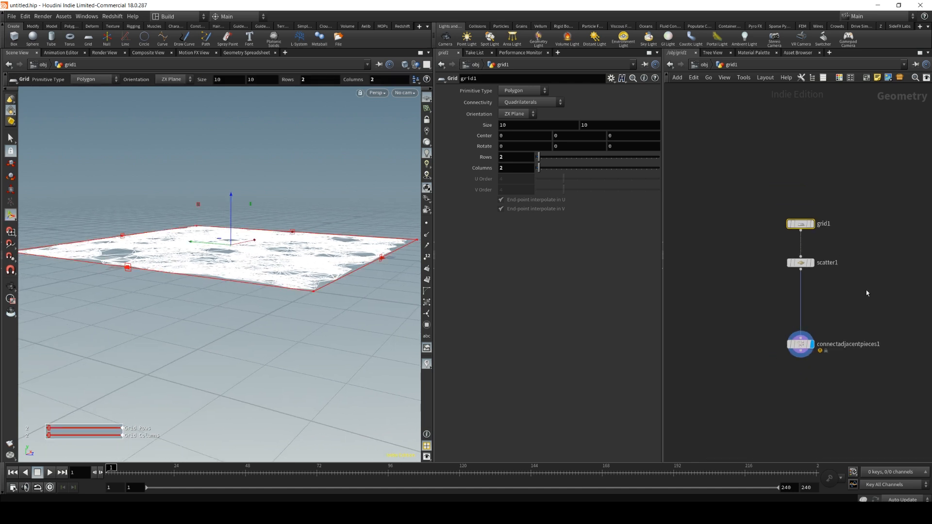
middle_click_drag(866, 293, 838, 251)
Move Connect Adjacent Pieces up under Scatter and spread both away from the grid node to make room between them.
left_click_drag(772, 300, 771, 258)
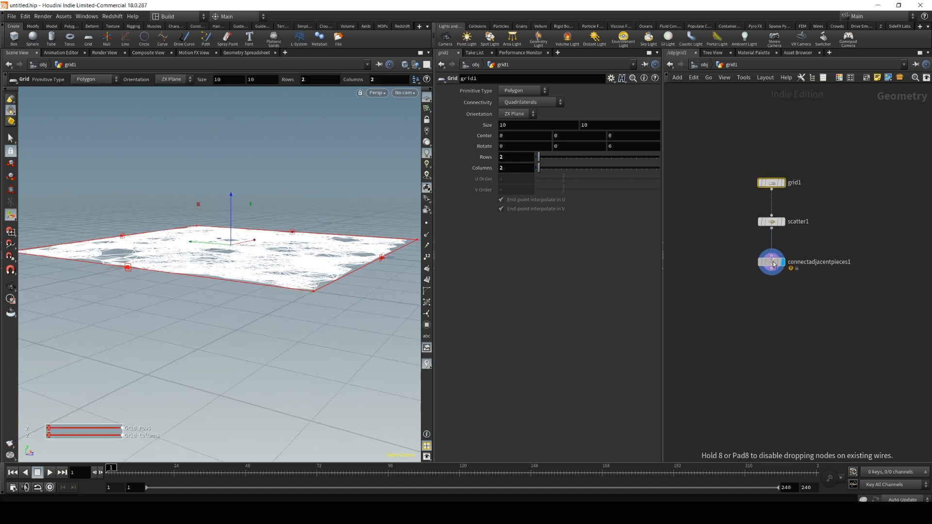
left_click_drag(183, 258, 242, 264)
key("Return")
left_click_drag(771, 182, 772, 151)
left_click_drag(757, 208, 729, 220)
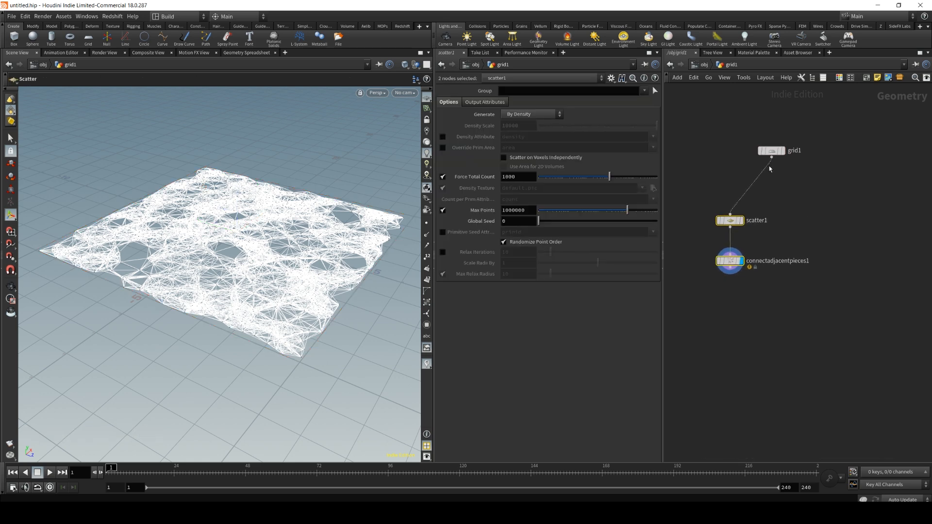
Insert a PolyExtrude node between the grid and Scatter nodes, line it up above Scatter and display it.
left_click(741, 139)
key("Tab")
type("extru")
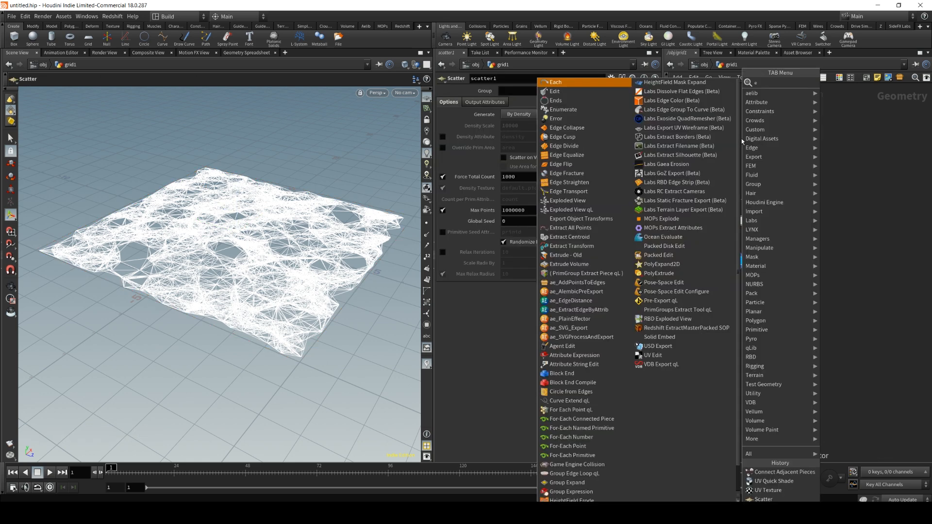
left_click(847, 100)
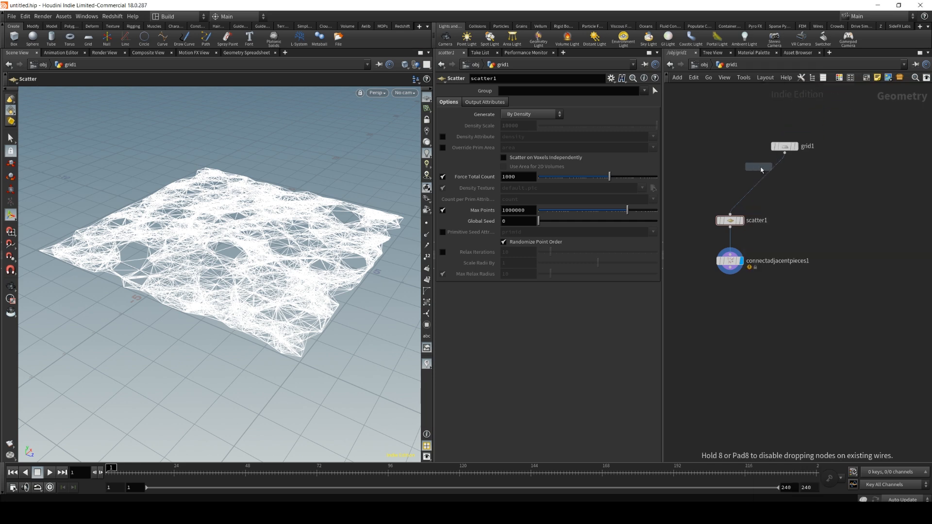
left_click(772, 172)
left_click(782, 171)
left_click_drag(772, 173, 732, 169)
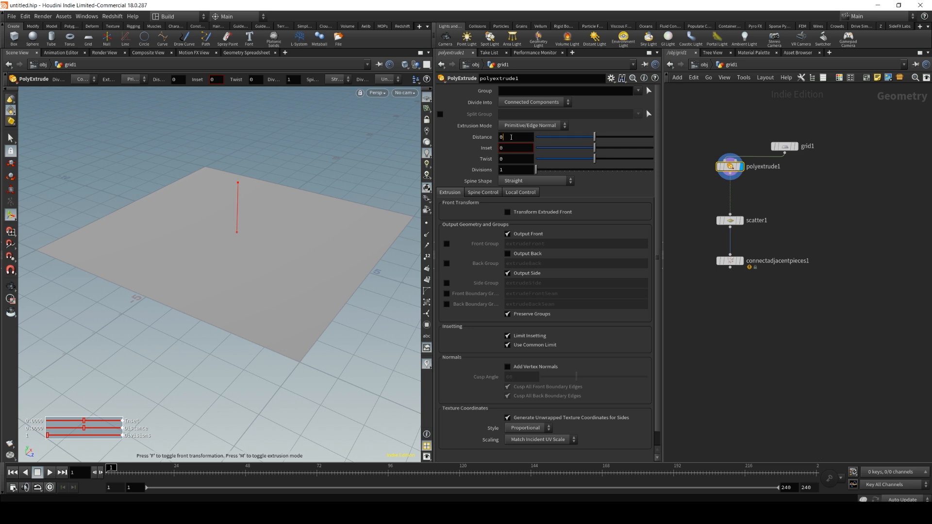
Set the PolyExtrude Distance to 1.
left_click(509, 136)
type("1")
key("Return")
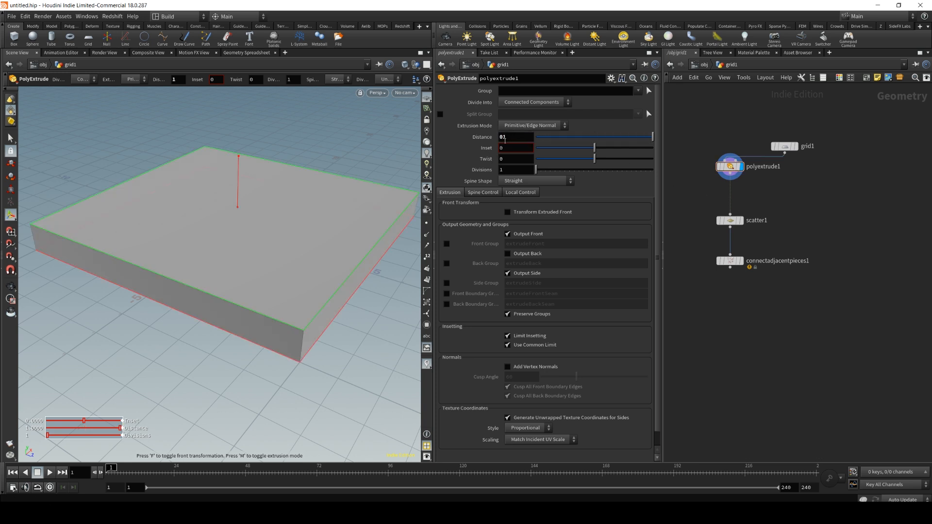
Insert an IsoOffset node between the PolyExtrude and Scatter nodes.
key("Tab")
type("iso")
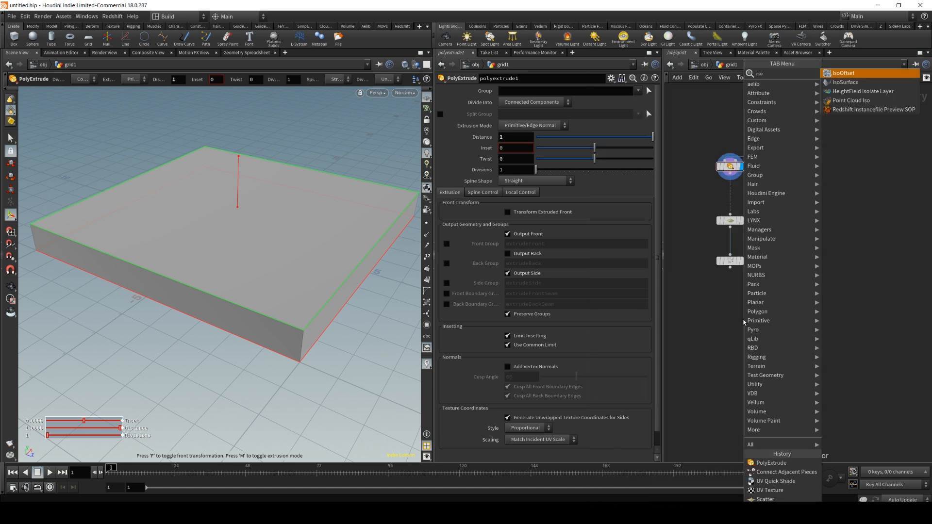
left_click(849, 74)
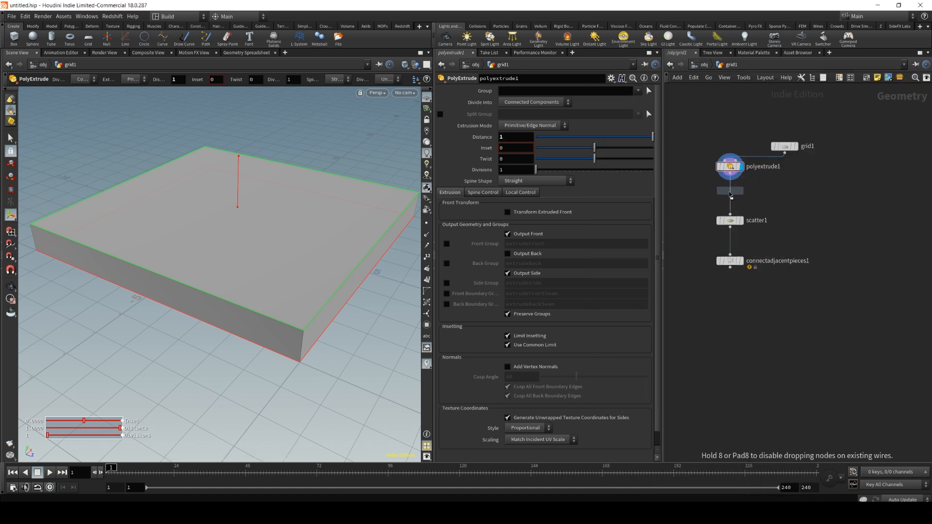
left_click(730, 193)
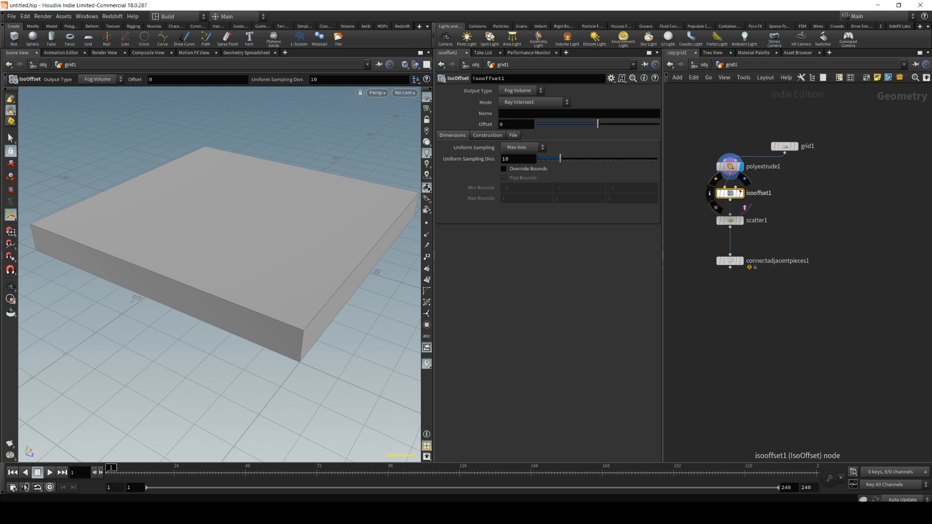
Display the IsoOffset node and enable Output Back on the PolyExtrude to close the extruded volume.
left_click(740, 193)
left_click_drag(246, 274, 226, 260, "alt")
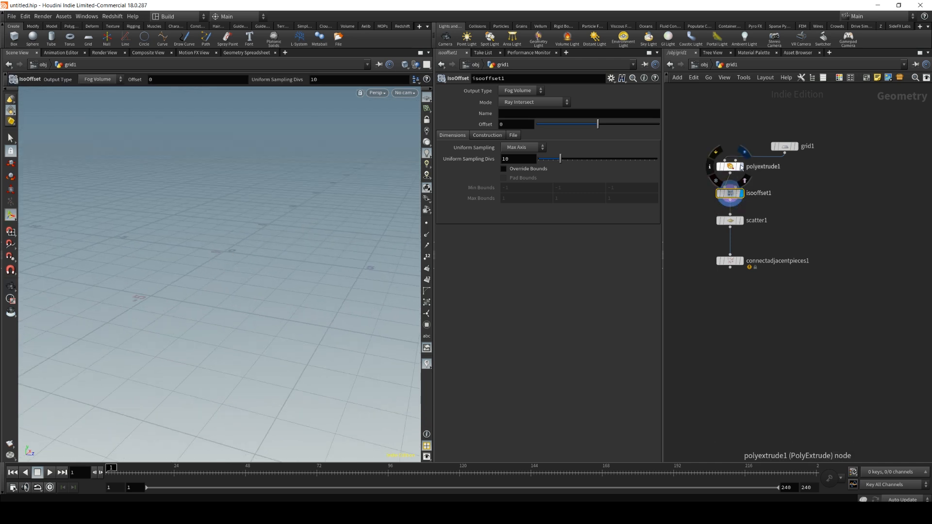
left_click(731, 167)
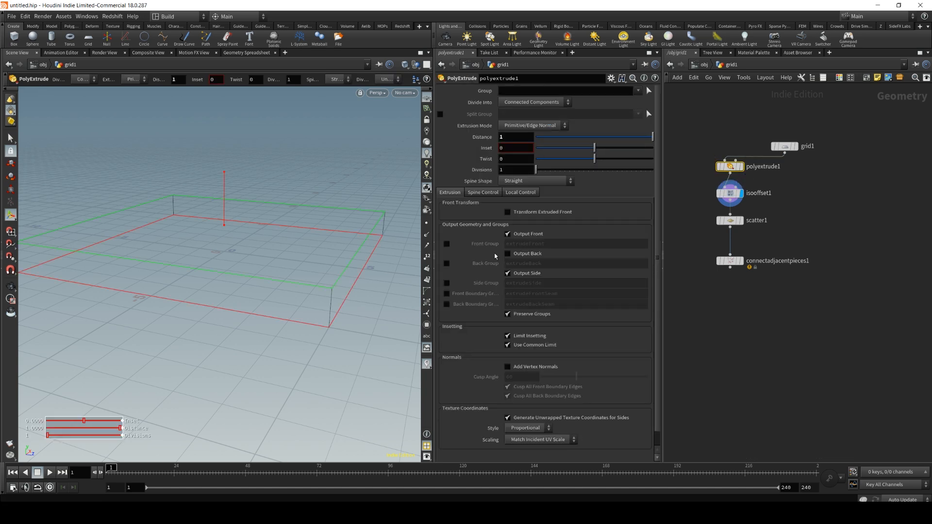
left_click(507, 253)
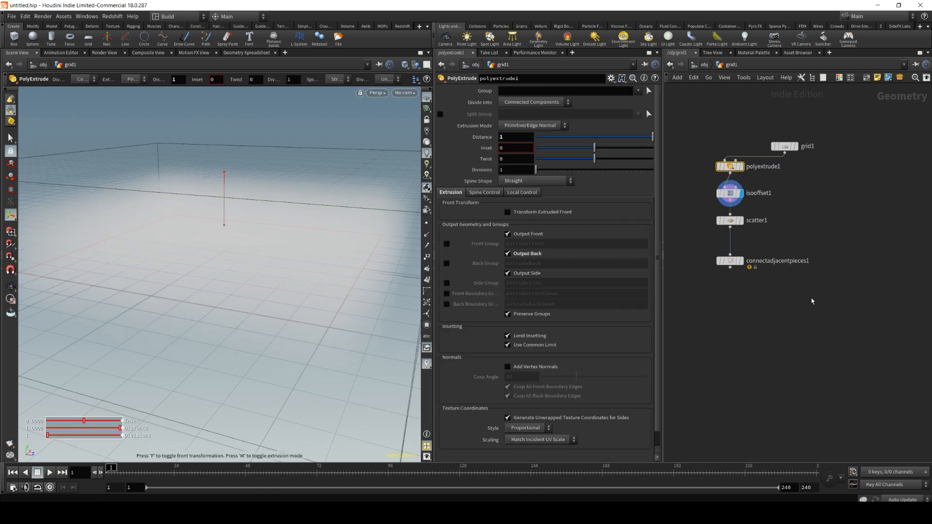
Display the Scatter node and set the PolyExtrude Distance to 0.5.
left_click(741, 220)
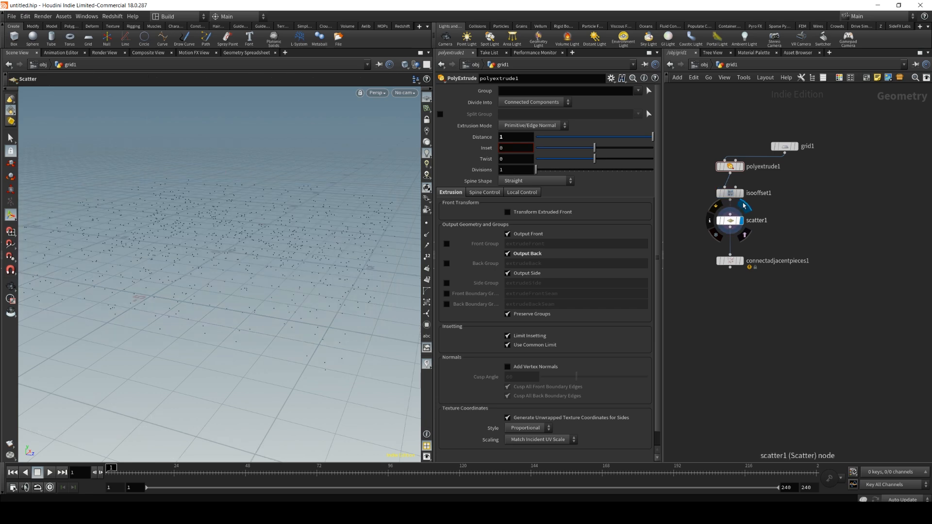
left_click_drag(174, 260, 189, 238)
left_click(729, 165)
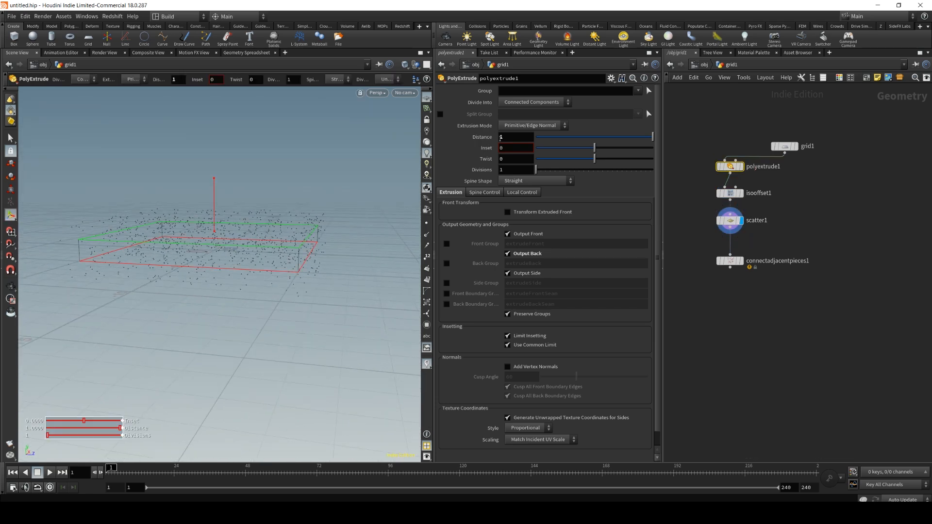
type("0.5")
key("Return")
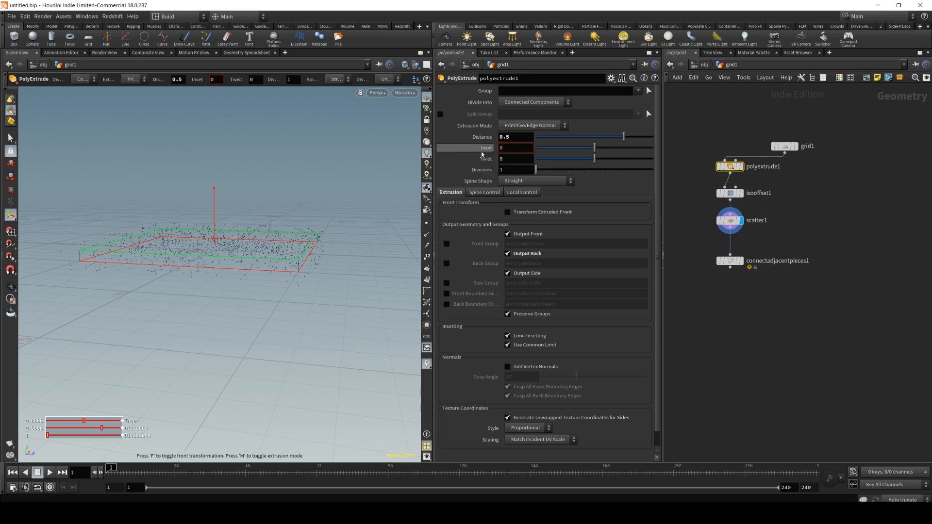
Display the Connect Adjacent Pieces node and examine the line network built from the scattered volume.
left_click(740, 262)
scroll(270, 218, "up", 3)
left_click_drag(270, 262, 225, 243, "alt")
key("Return")
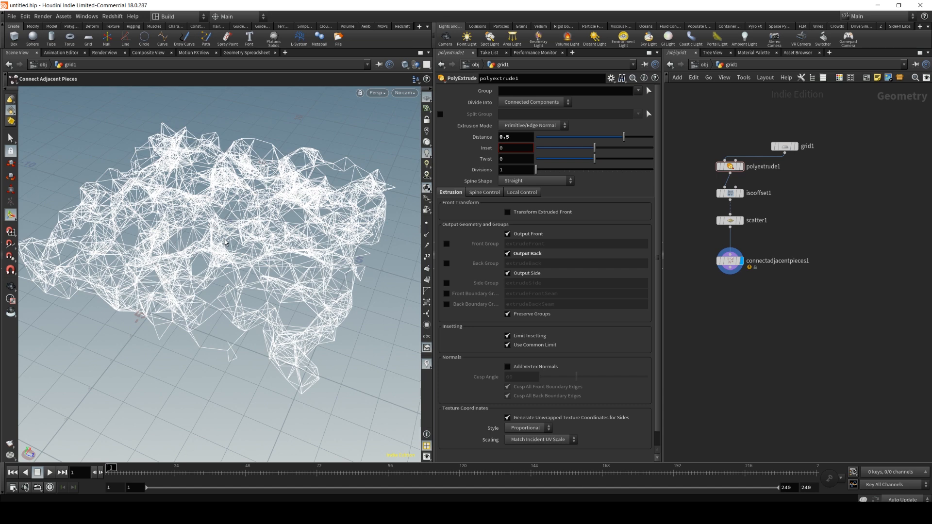
scroll(225, 242, "down", 3)
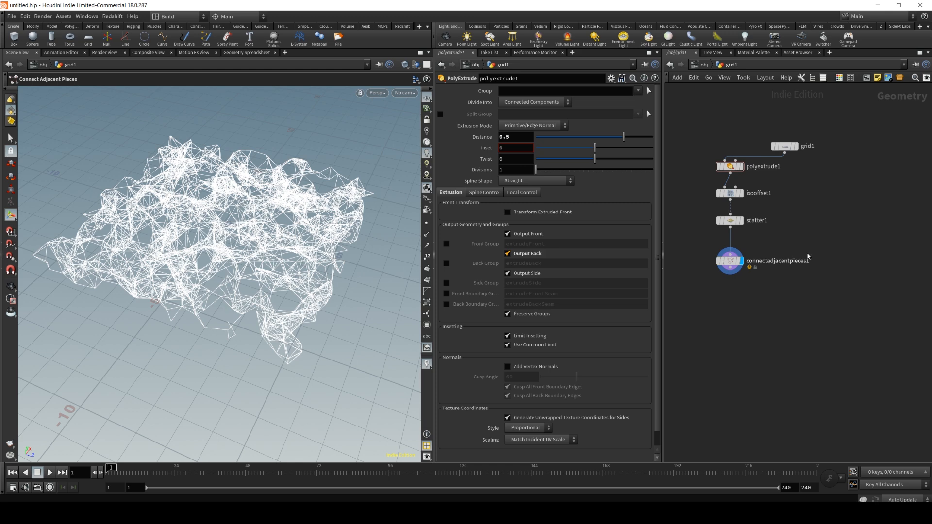
Duplicate the Scatter node beside the original and disconnect the copy from the IsoOffset node.
mouse_move(724, 221)
left_click_drag(730, 224, 834, 224)
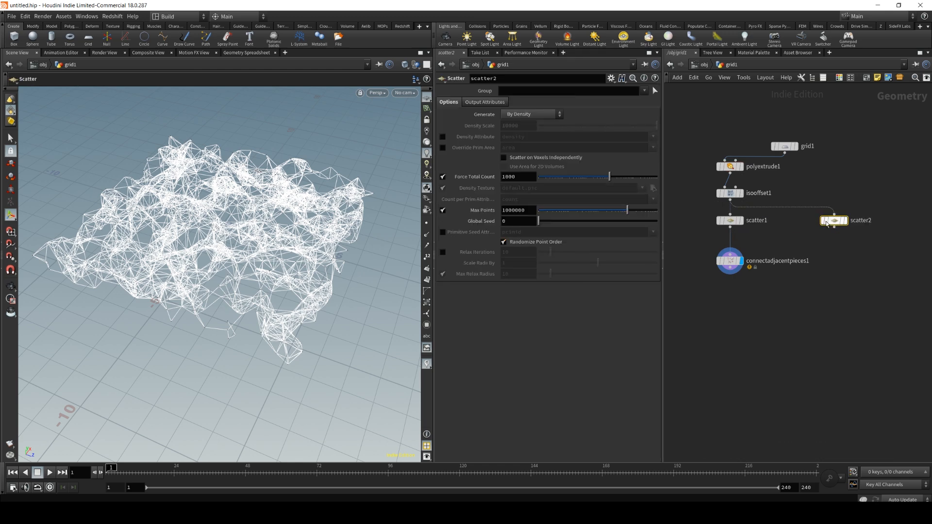
mouse_move(729, 224)
left_click_drag(730, 224, 842, 292)
key("Delete")
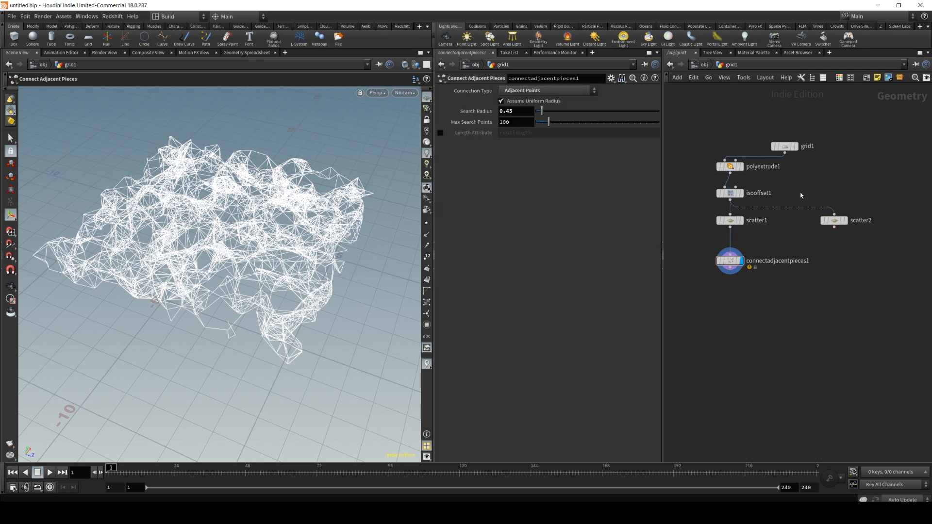
left_click_drag(803, 261, 803, 261)
left_click_drag(834, 220, 842, 239)
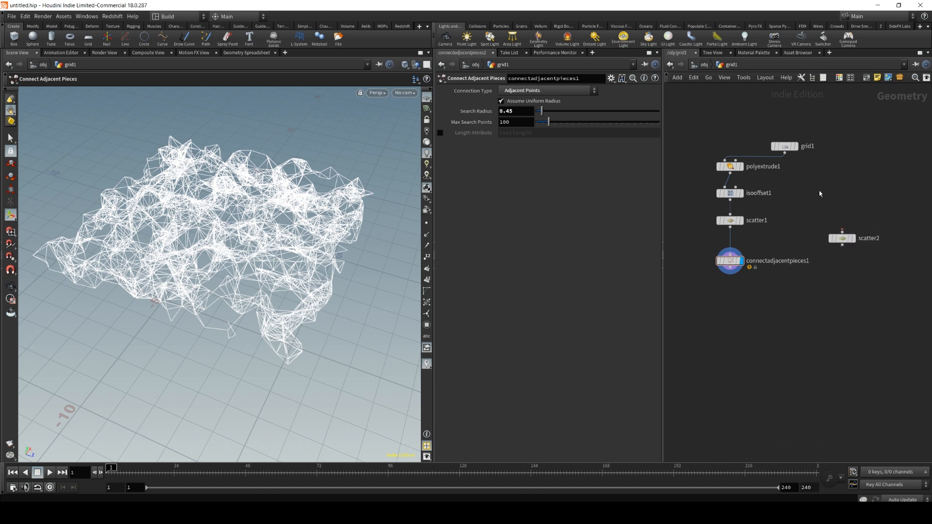
Place the copied Scatter below the grid node, wire the grid into its input and display it.
left_click_drag(785, 154, 835, 191)
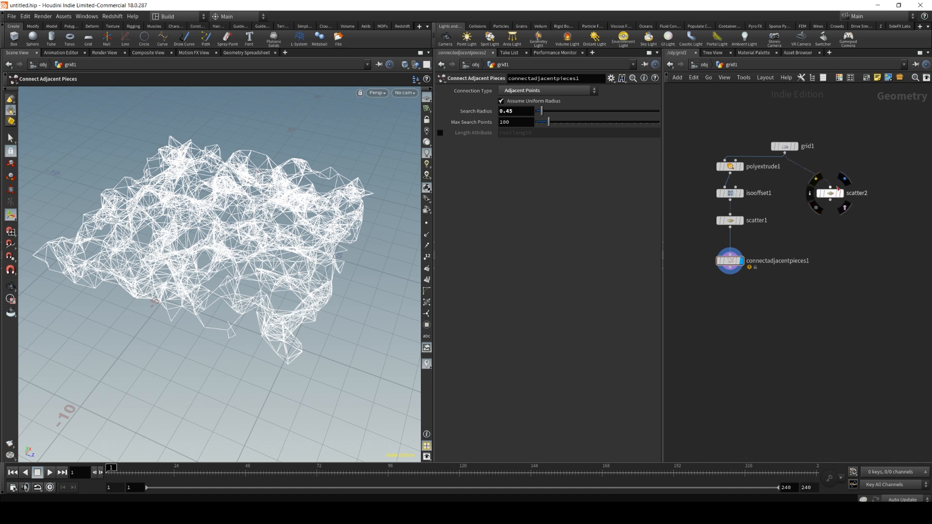
left_click(831, 186)
left_click(831, 187)
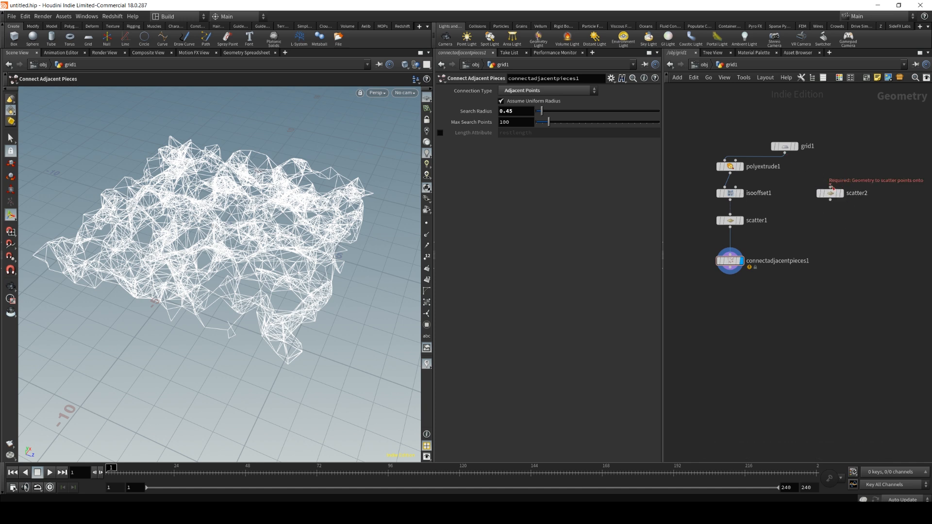
left_click(841, 193)
Add a Point VOP node directly below the copied Scatter node.
key("Tab")
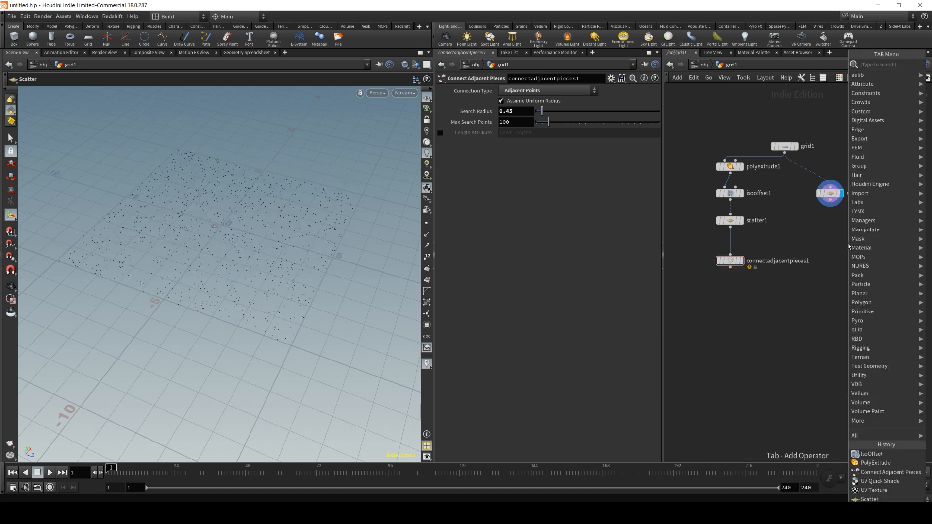
type("point vop")
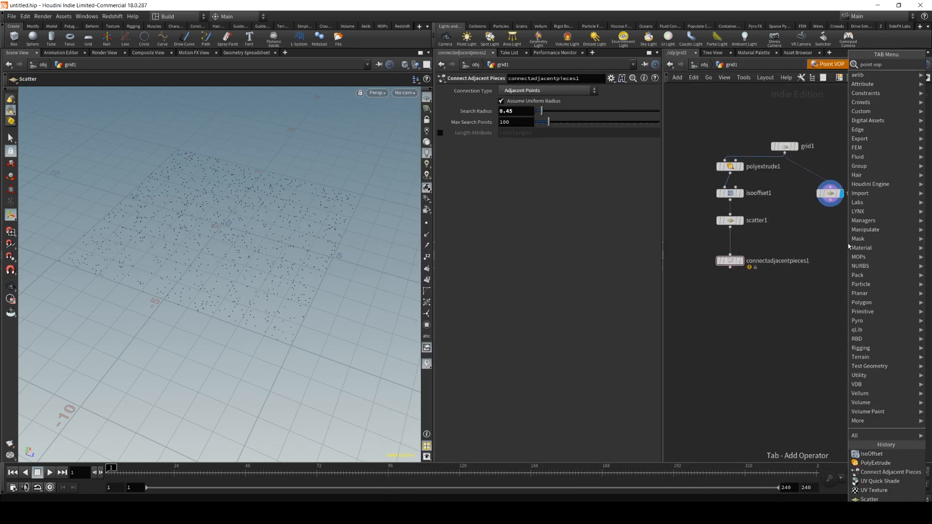
key("Return")
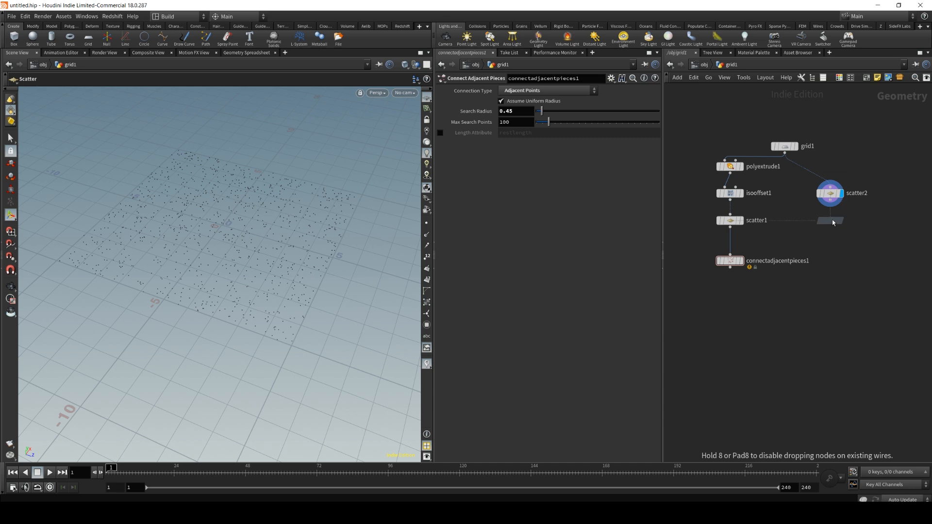
left_click(833, 222)
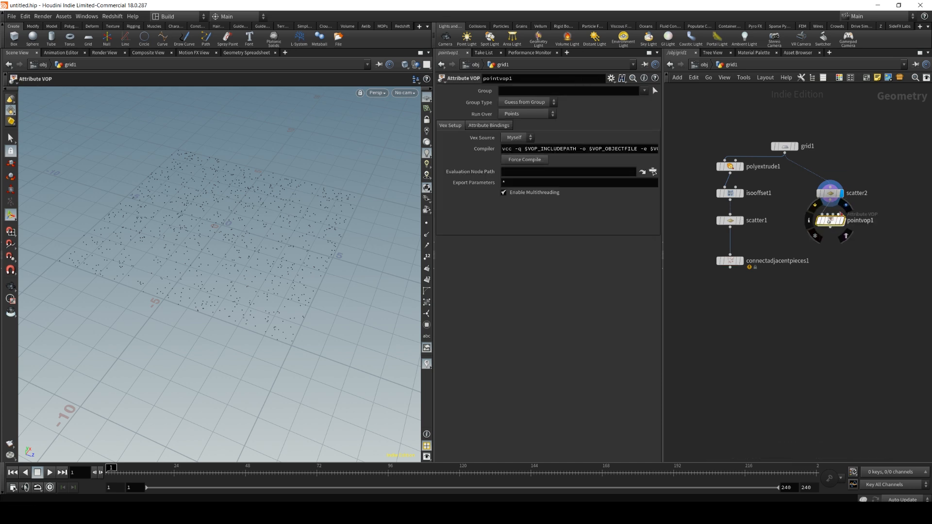
Open the Point VOP network, line up its global and output nodes, and insert an Add node with P wired to its first input.
double_click(830, 221)
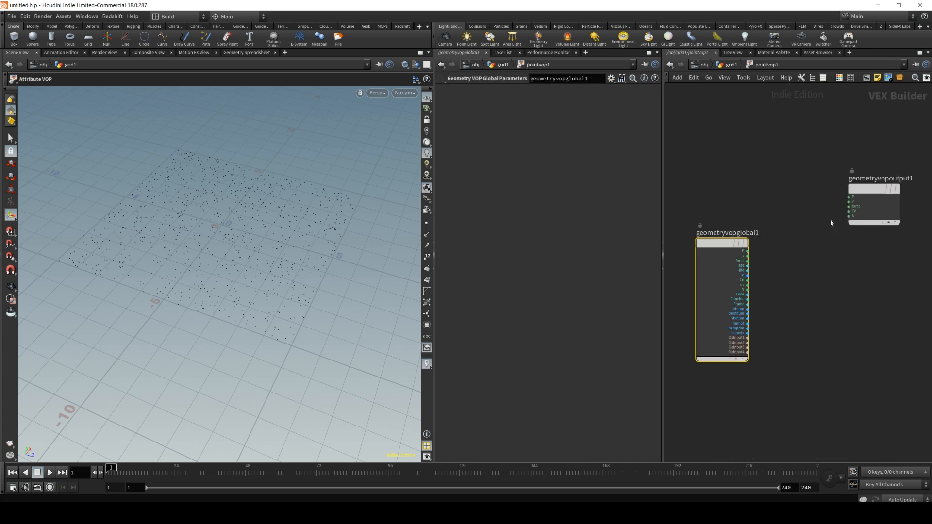
left_click_drag(722, 291, 711, 237)
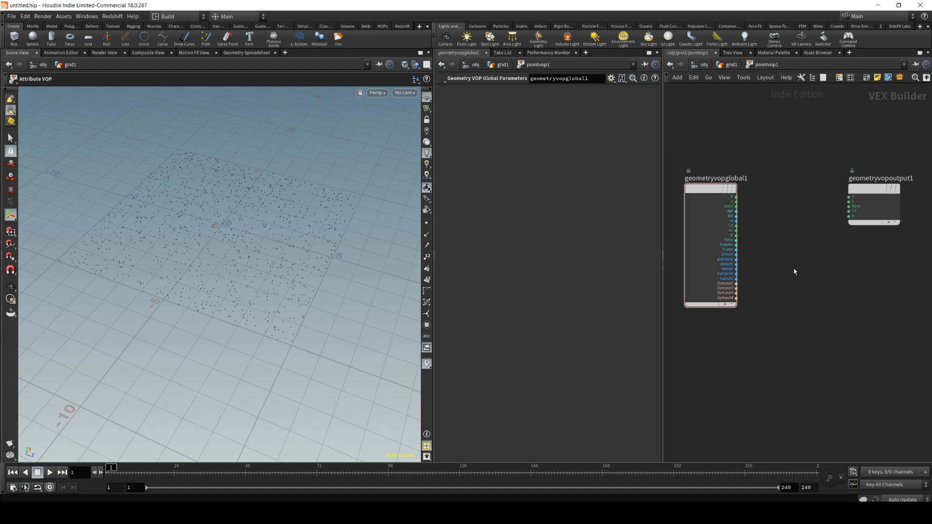
key("Tab")
type("add")
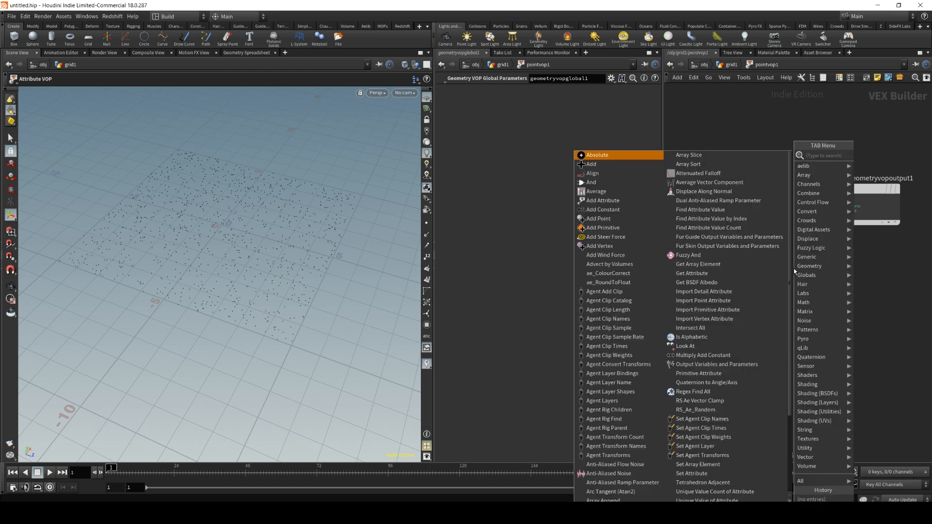
left_click(877, 154)
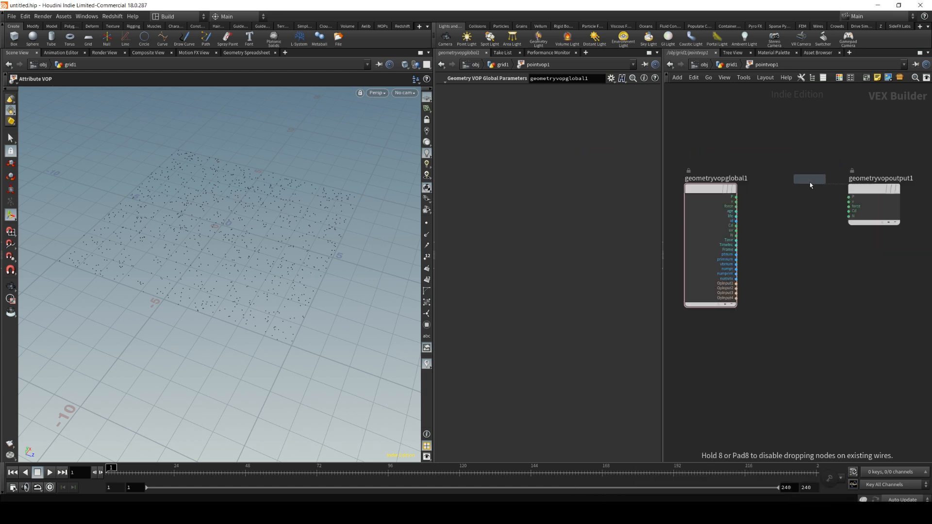
left_click(809, 182)
left_click_drag(772, 193, 785, 187)
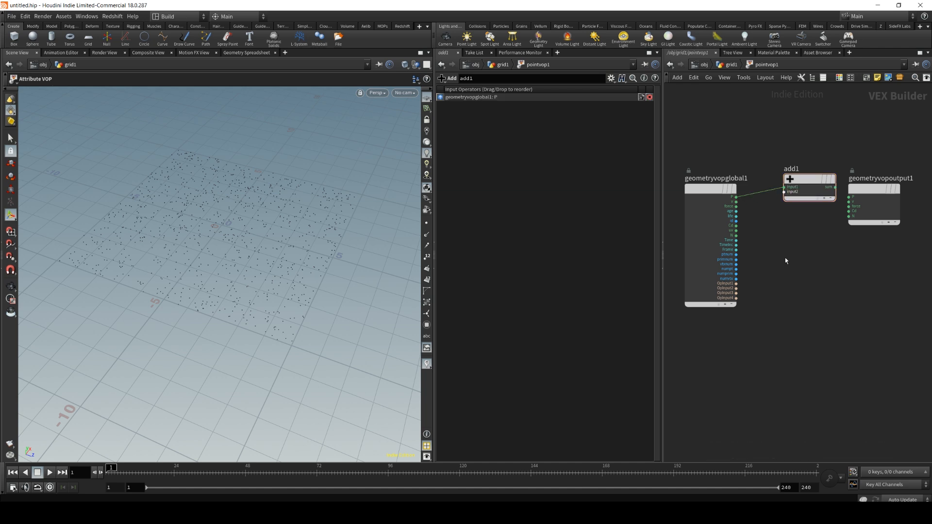
Add a Turbulent Noise node, feed P into its position and wire its noise output into the Add node's second input.
key("Tab")
type("turbule")
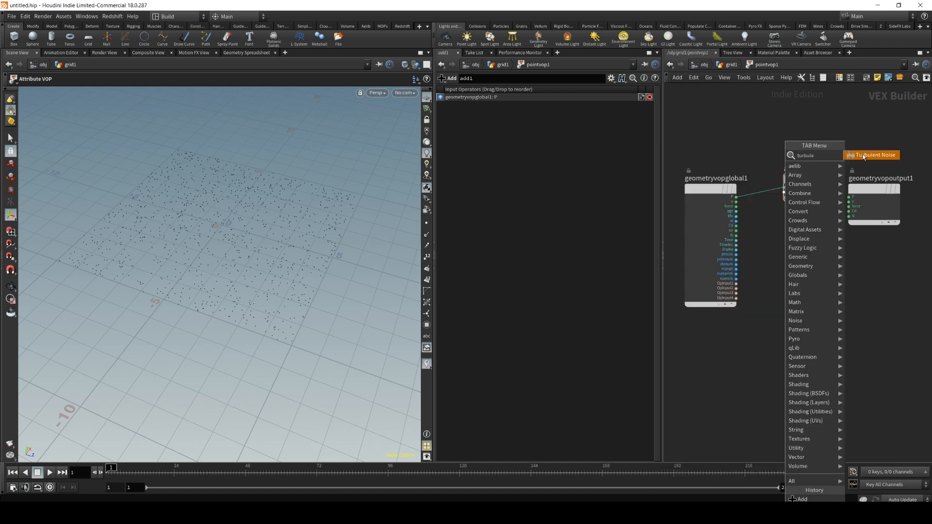
left_click(864, 155)
left_click(782, 248)
left_click_drag(776, 245, 788, 236)
left_click_drag(736, 196, 839, 233)
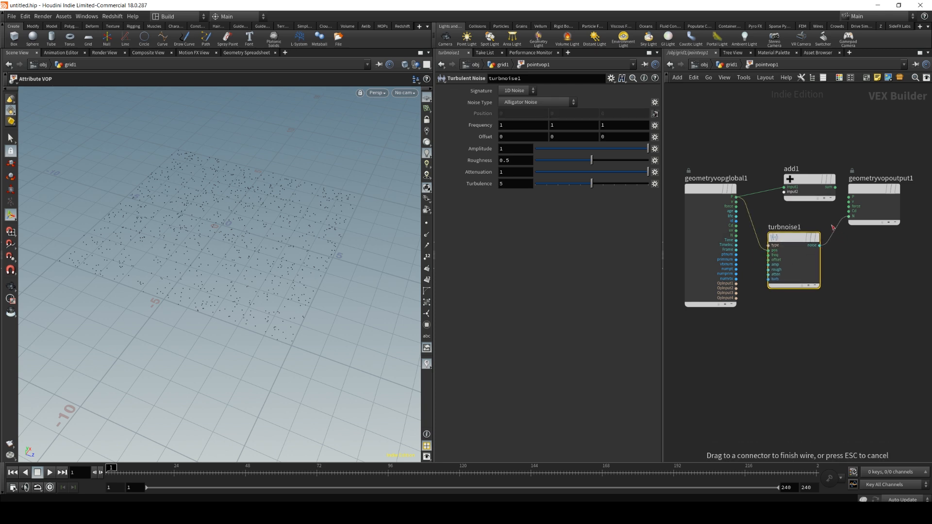
left_click_drag(790, 206, 784, 192)
left_click_drag(793, 238, 793, 242)
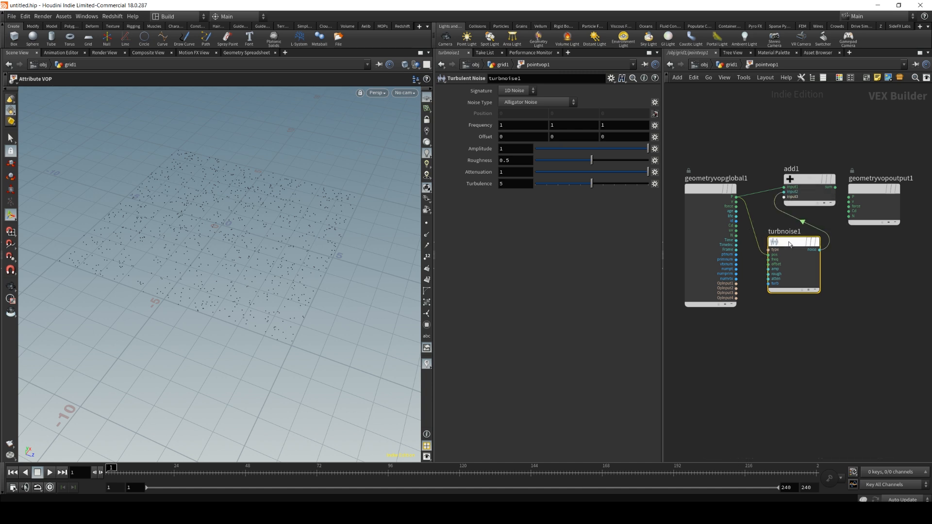
Wire the Add node's sum into the P input of the geometry output and view the points from a low angle.
left_click_drag(834, 187, 852, 197)
key("space")
left_click_drag(218, 239, 266, 216)
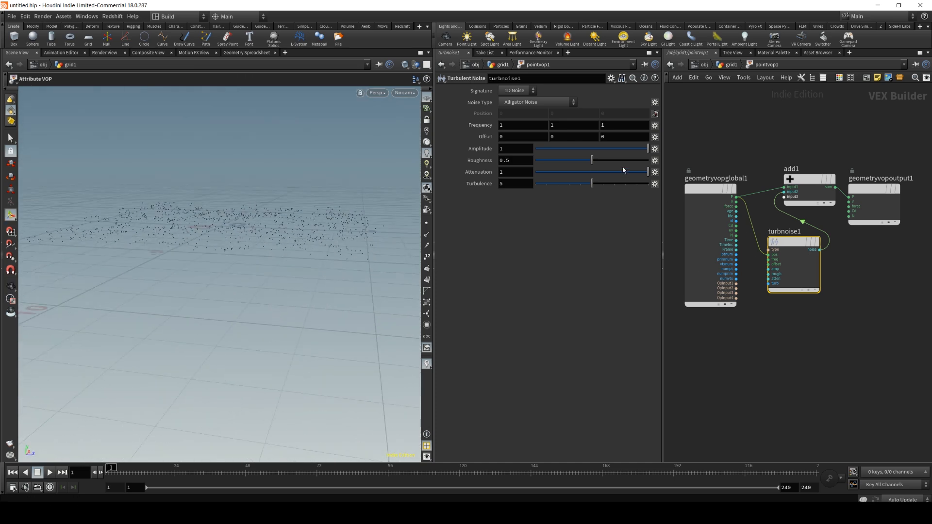
Set the Turbulent Noise Amplitude to 1.1 and its Signature to 3D Noise.
mouse_move(482, 148)
middle_mouse_down()
mouse_move(521, 147)
mouse_move(500, 147)
middle_mouse_up()
key("Escape")
mouse_move(206, 226)
left_mouse_down()
mouse_move(194, 267)
mouse_move(257, 205)
mouse_move(262, 220)
mouse_move(241, 224)
mouse_move(529, 236)
left_mouse_up()
left_click(520, 91)
left_click(514, 103)
key("Escape")
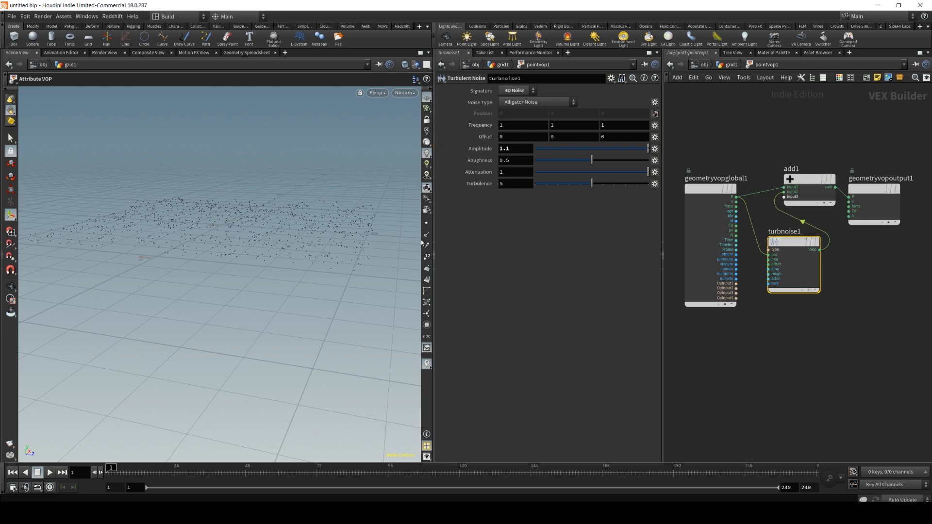
Create input parameters for the Turbulent Noise node and return to the grid1 network with the Point VOP selected.
right_click(787, 242)
mouse_move(831, 289)
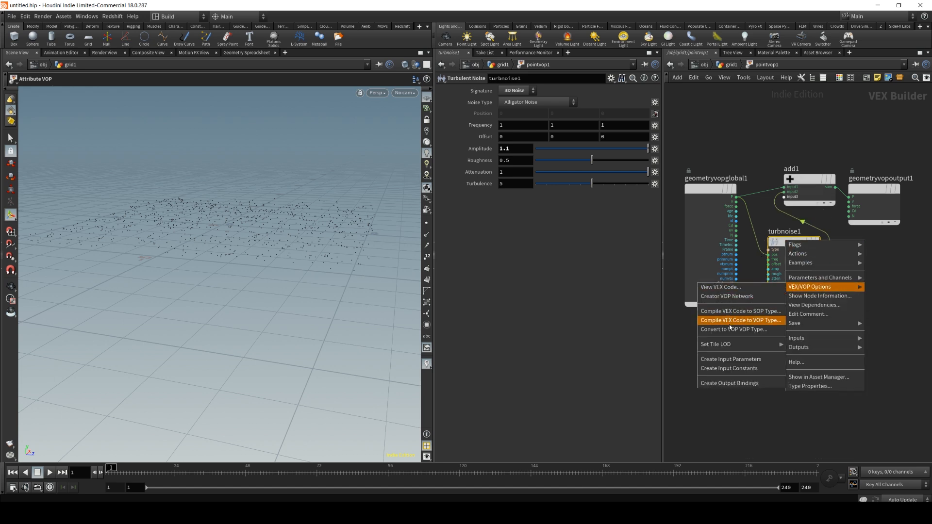
left_click(733, 359)
left_click(727, 64)
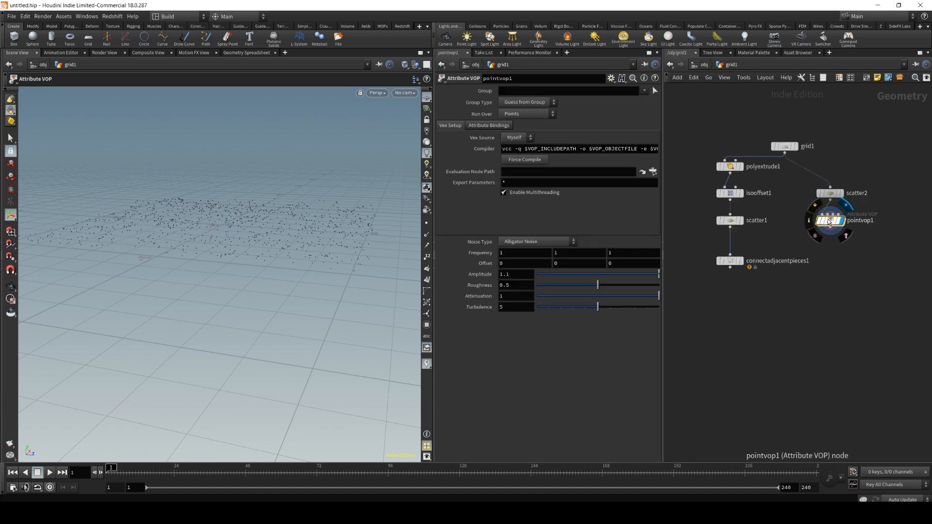
mouse_move(483, 254)
middle_mouse_down()
mouse_move(497, 254)
mouse_move(486, 254)
middle_mouse_up()
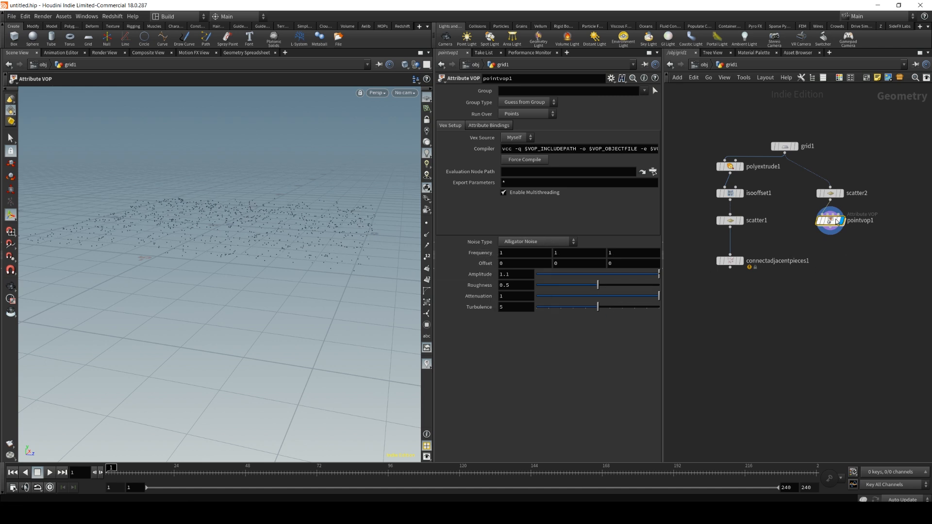
mouse_move(841, 228)
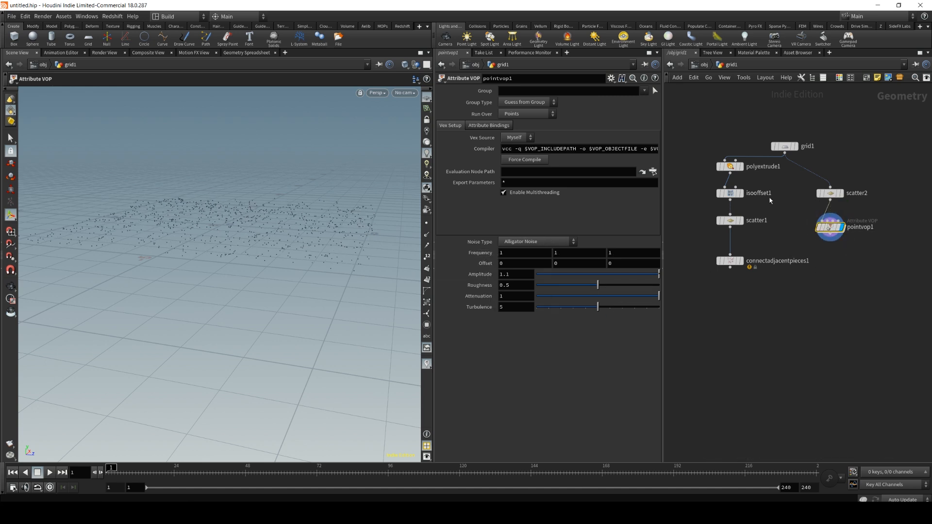
Edit the Point VOP's parameter interface and add a folder labelled VOP Parameters above the Group parameter.
left_click(610, 79)
left_click(631, 88)
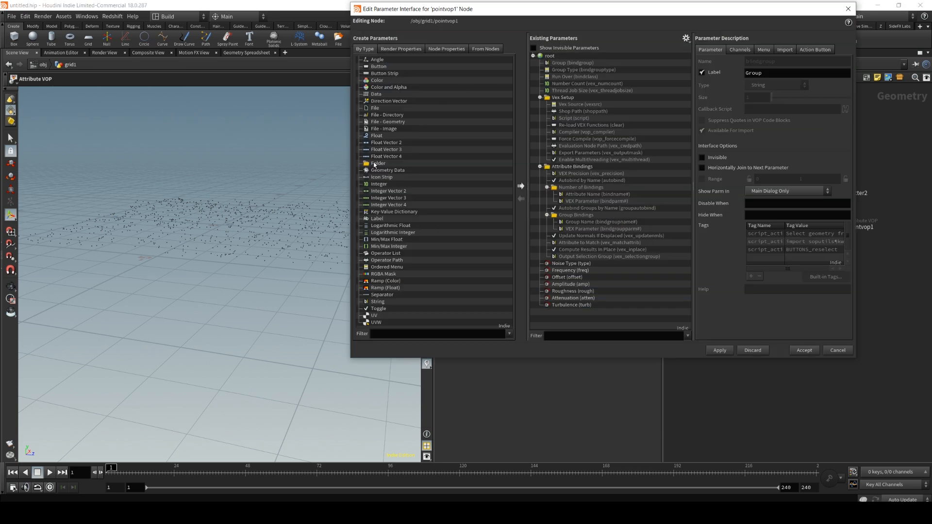
left_click_drag(416, 162, 560, 73)
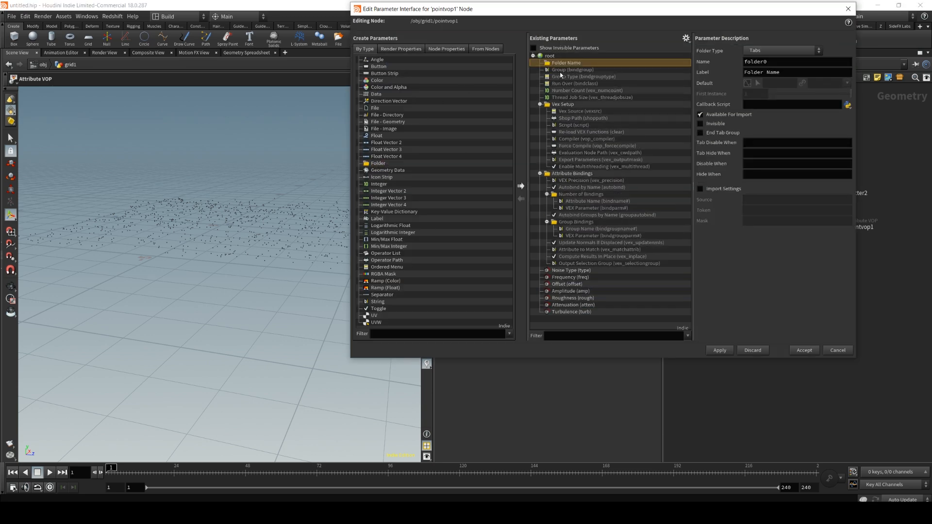
triple_click(778, 73)
type("VOP Parameters")
Move all built-in parameters from Group through Output Selection Group into the VOP Parameters folder, leaving the noise parameters outside.
left_click(556, 71)
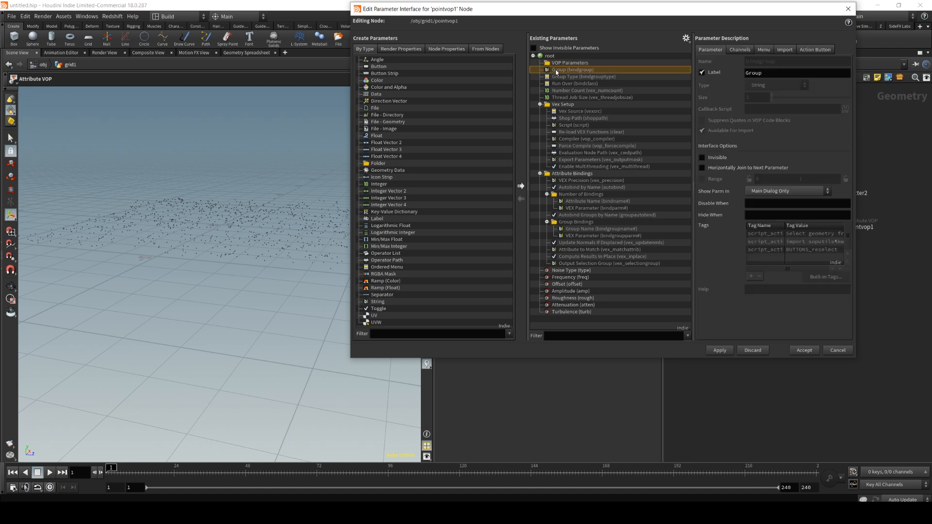
left_click(575, 263, "shift")
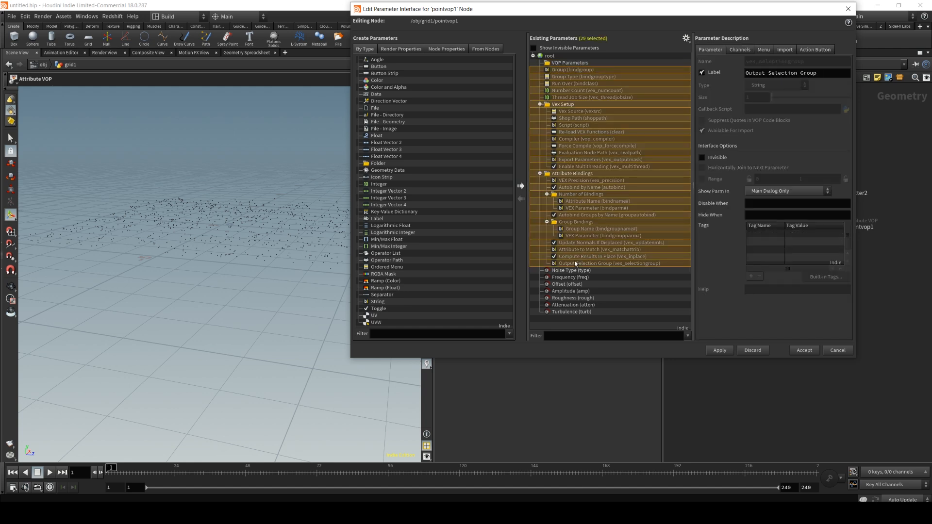
mouse_move(560, 70)
left_mouse_down()
mouse_move(567, 64)
mouse_move(559, 66)
left_mouse_up()
left_click(565, 64)
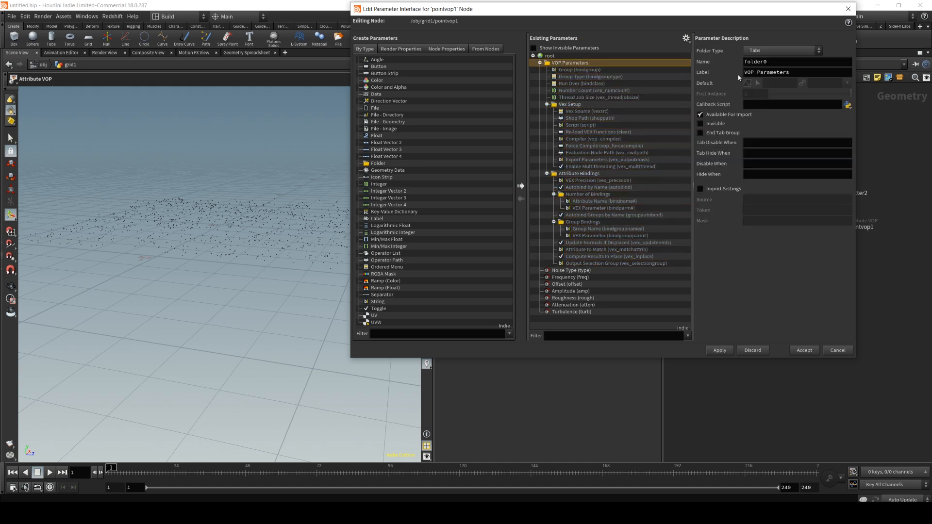
Change the VOP Parameters folder type to Collapsible and accept the edited parameter interface.
left_click(772, 50)
left_click(757, 58)
left_click(540, 63)
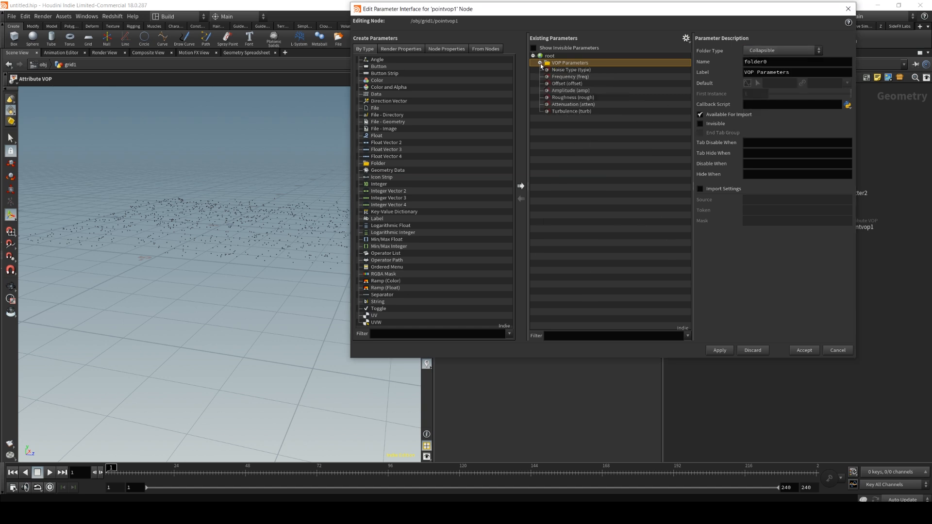
left_click(719, 349)
left_click(804, 351)
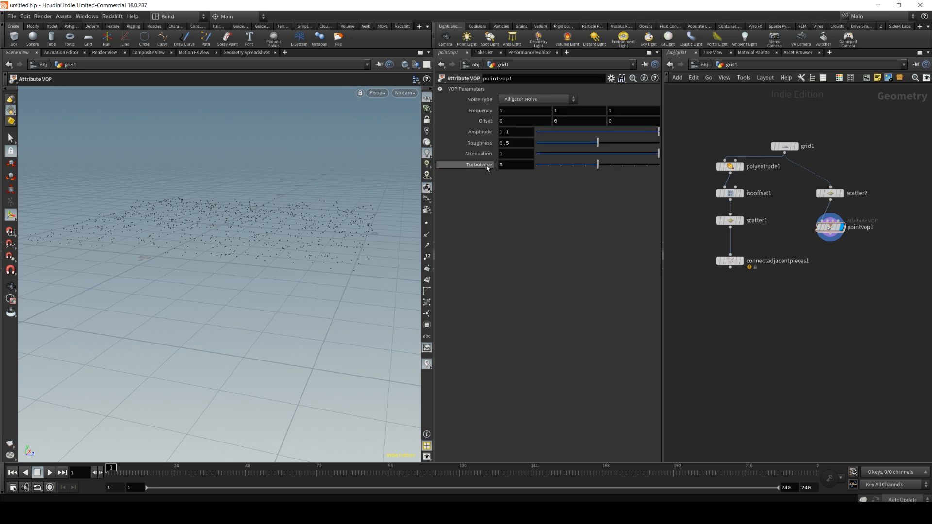
Rename the pointvop1 node as Point_Displacement and colour it pink.
double_click(859, 227)
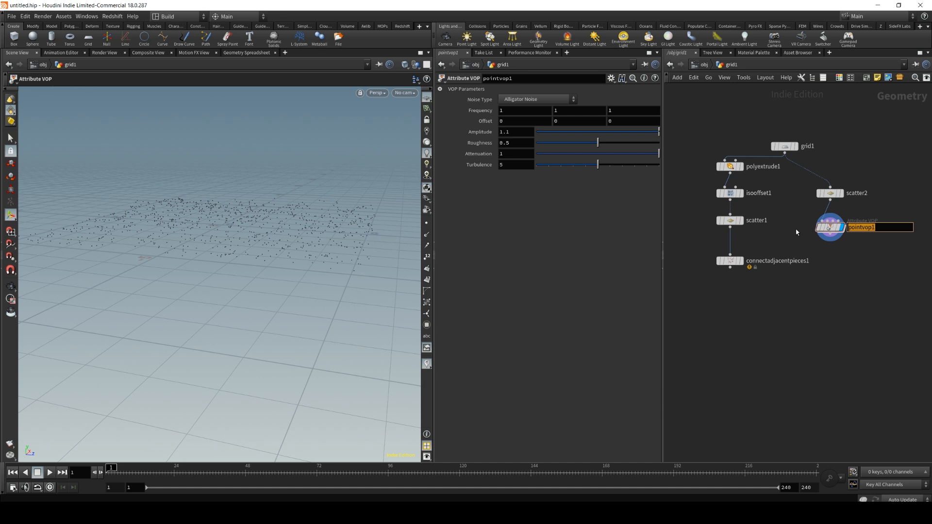
type("N")
key("Return")
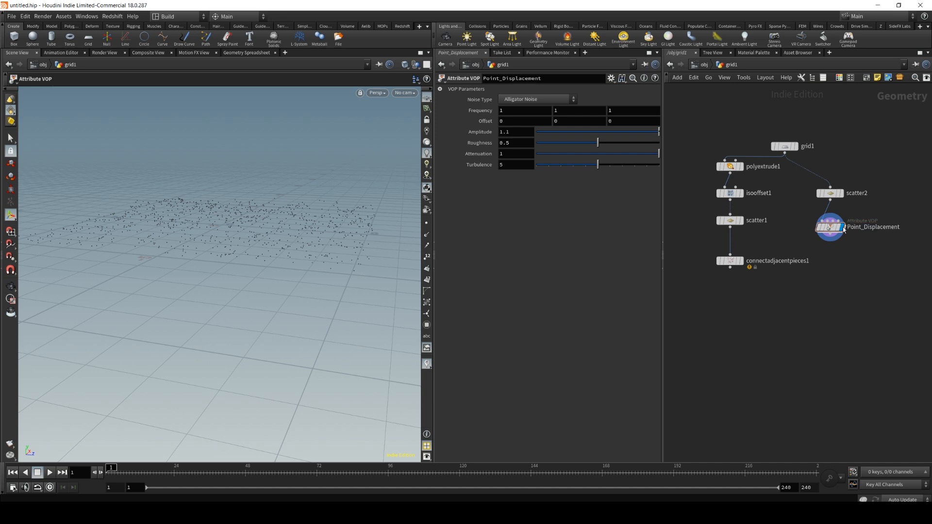
left_click(838, 78)
left_click(918, 414)
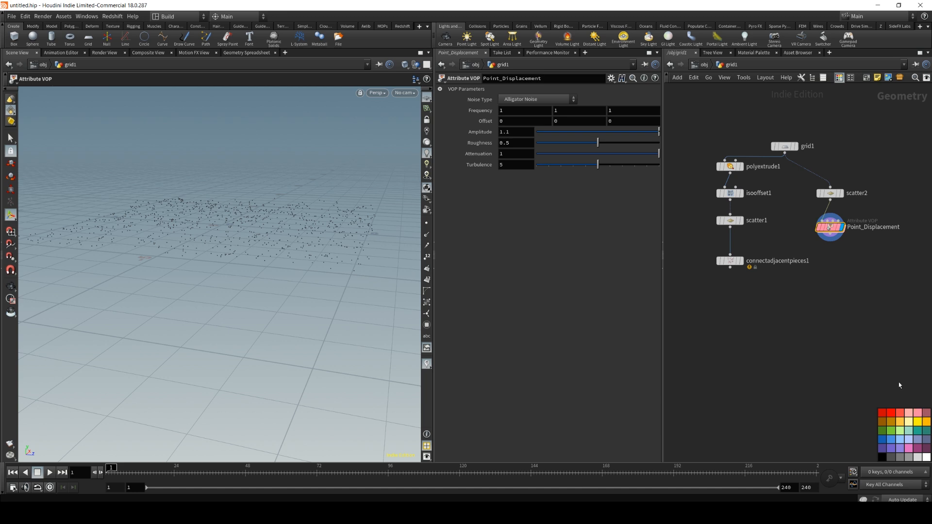
left_click(838, 78)
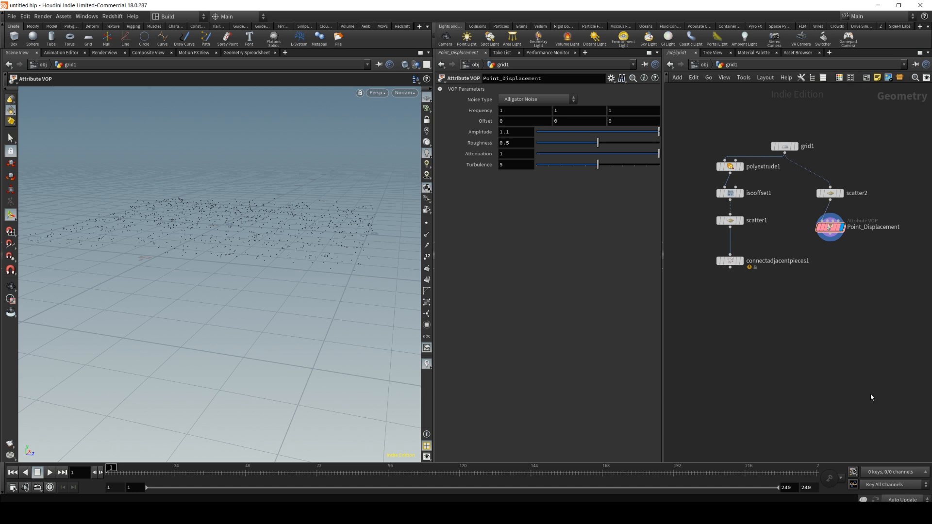
mouse_move(830, 217)
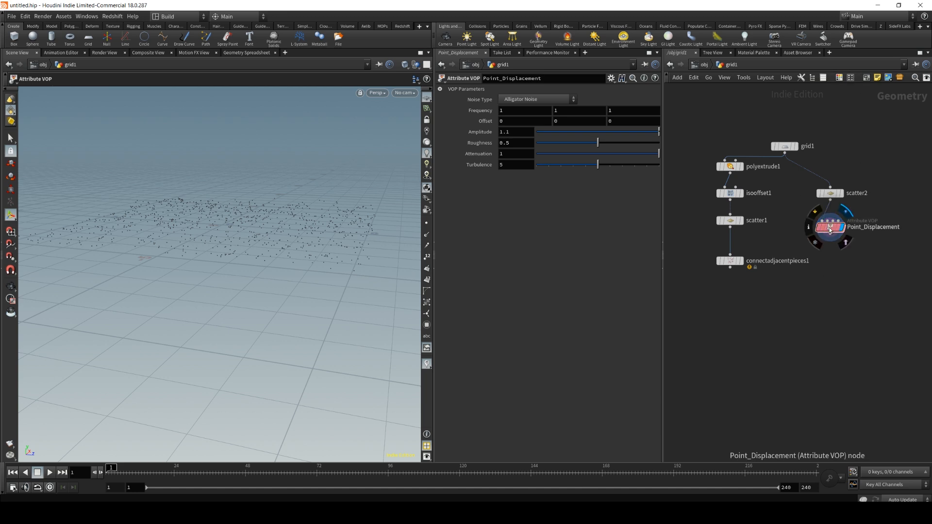
left_click_drag(832, 227, 832, 229)
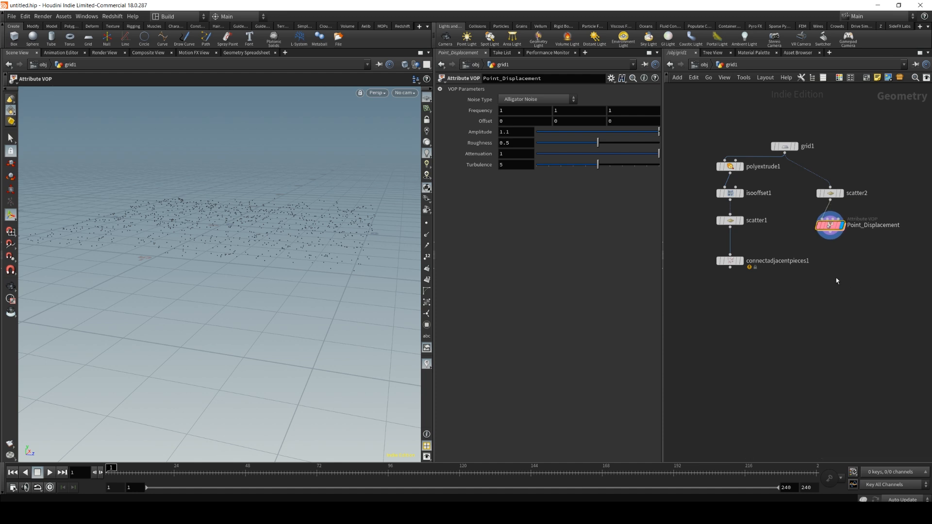
Add a sticky note reading "Controls are over pink nodes", colour it pink and place it beside grid1.
left_click_drag(891, 274, 842, 361)
left_click(886, 79)
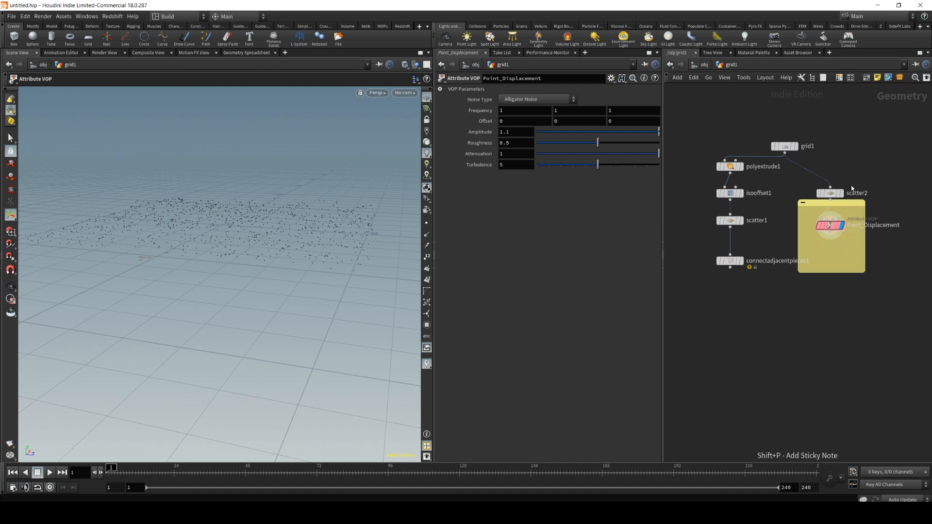
left_click_drag(814, 203, 815, 316)
left_click(816, 358)
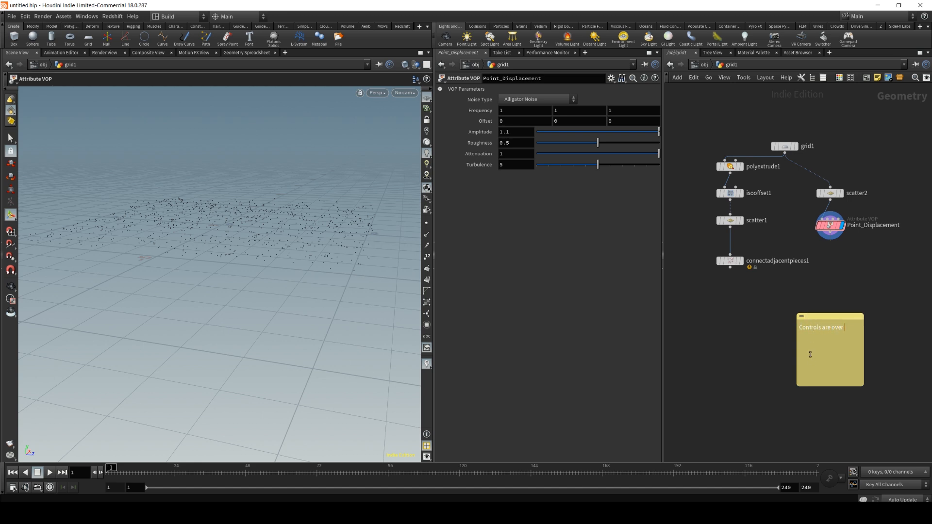
left_click(704, 316)
left_click(823, 317)
left_click(840, 77)
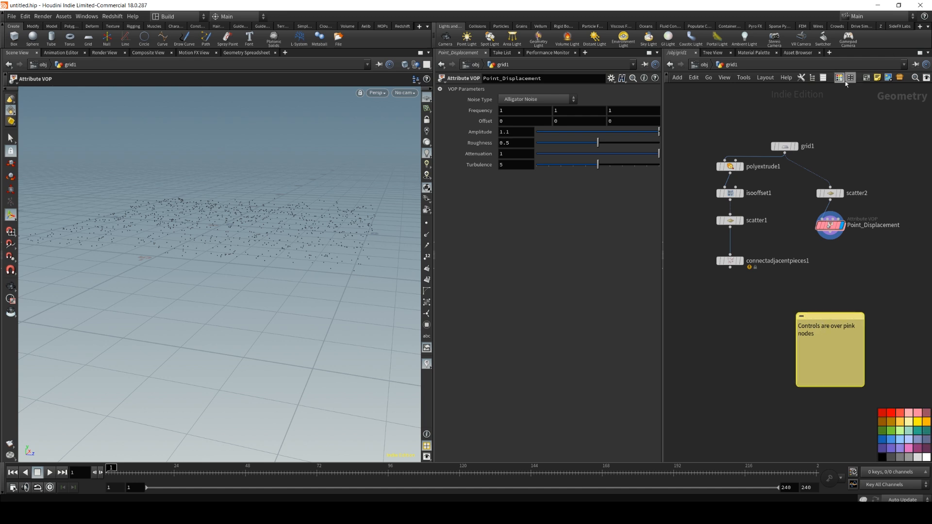
left_click(908, 416)
left_click_drag(823, 317, 881, 114)
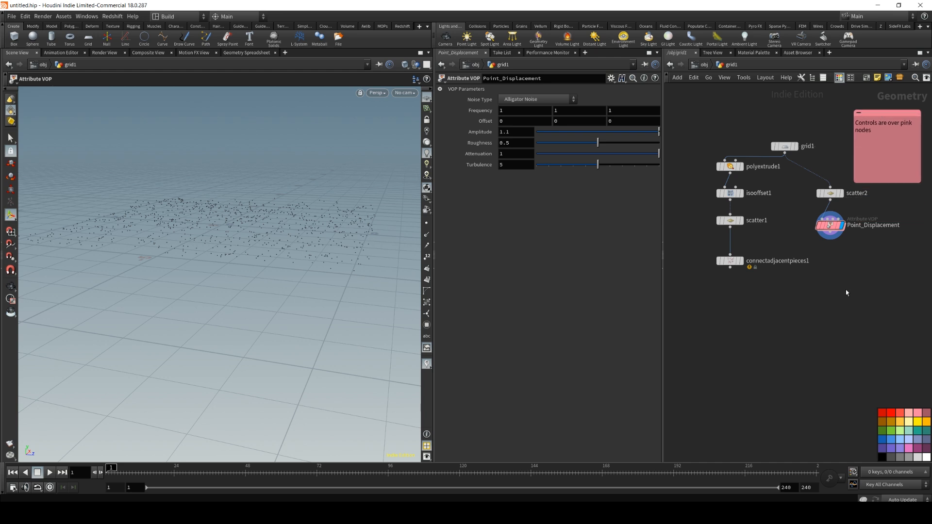
Delete the sticky note and close the colour palette.
middle_click_drag(865, 309, 856, 327)
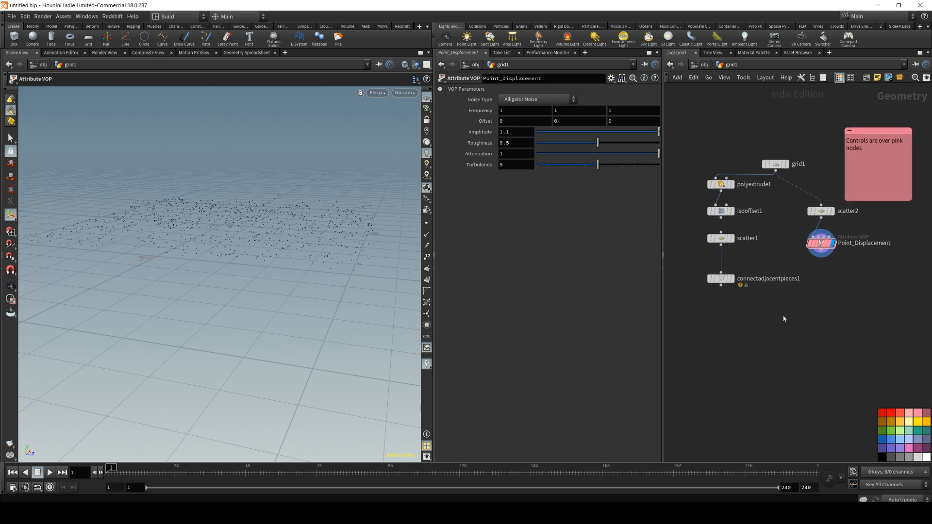
key("Delete")
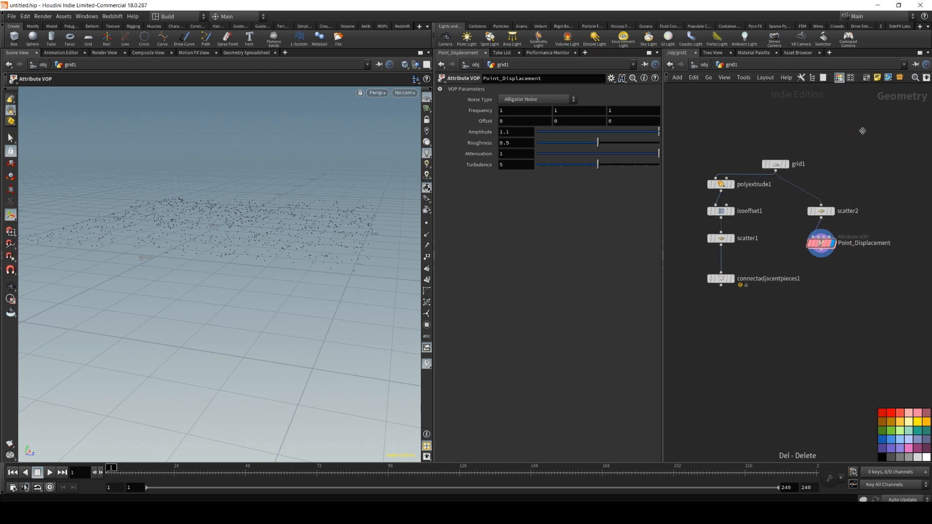
left_click(836, 78)
Duplicate connectadjacentpieces1, wire Point_Displacement's output into the copy and display the resulting line network.
middle_click_drag(847, 348, 856, 342)
right_click_drag(187, 245, 226, 213, "alt")
left_click_drag(226, 213, 291, 239, "alt")
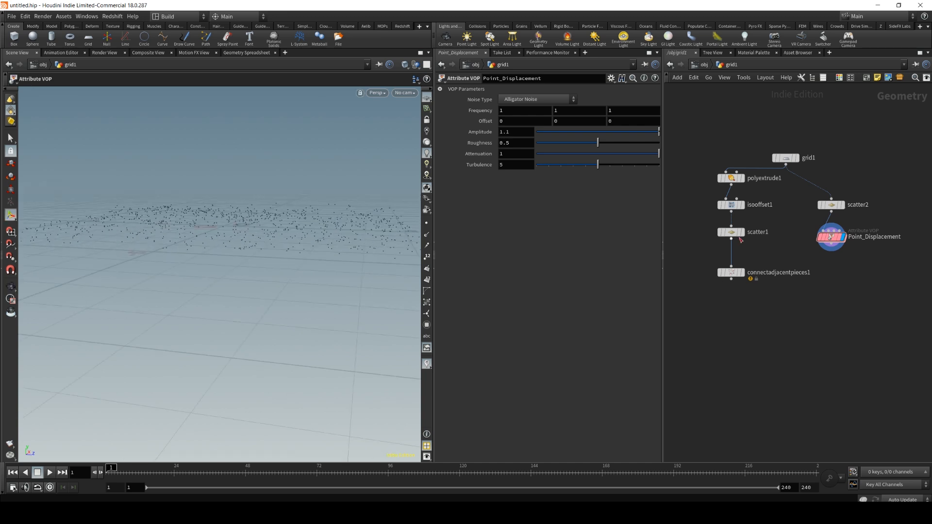
left_click_drag(733, 275, 846, 276, "alt")
left_click_drag(831, 243, 844, 266)
key("Escape")
left_click_drag(292, 206, 291, 230, "alt")
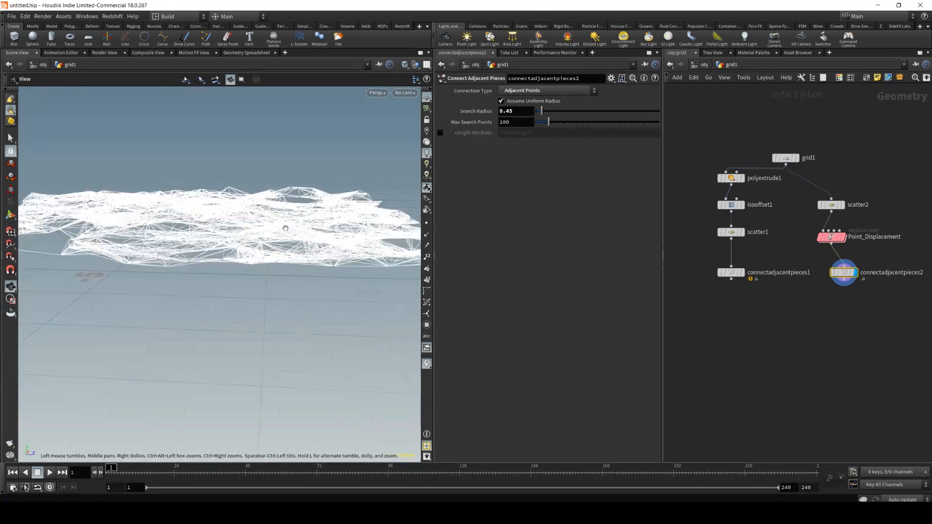
Bypass Point_Displacement to compare the line network without displacement, then re-enable it and display its points.
left_click(820, 237)
key("Escape")
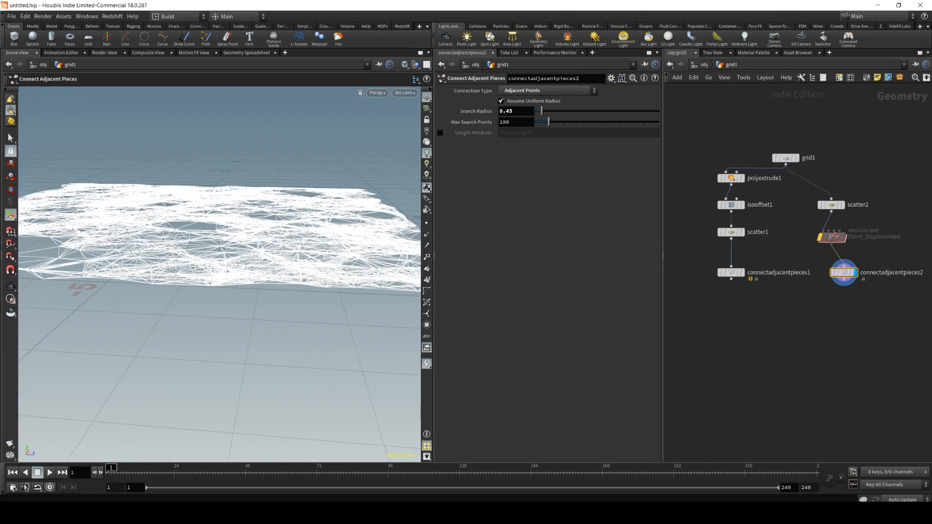
left_click(846, 221)
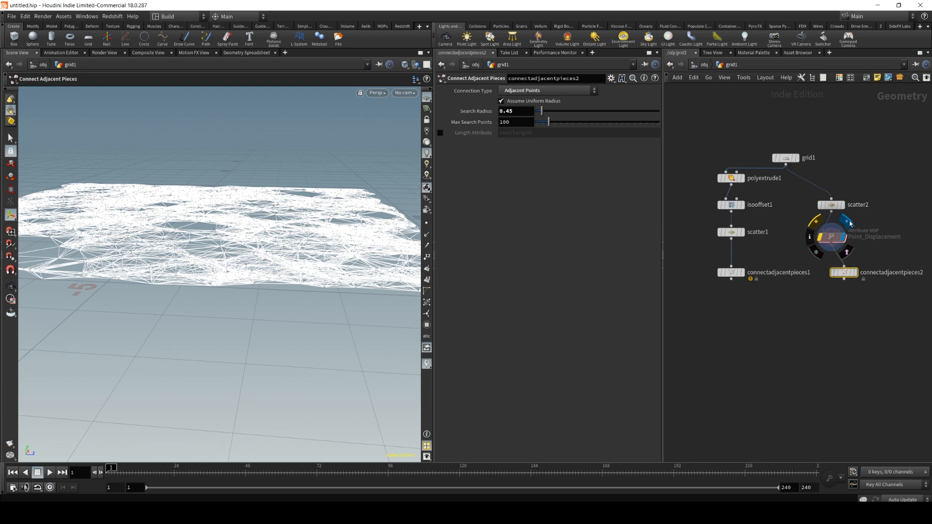
left_click(816, 221)
Align connectadjacentpieces2 beneath Point_Displacement and set it as the displayed node.
mouse_move(847, 278)
left_click_drag(847, 278, 834, 278)
middle_click_drag(790, 309, 744, 315)
right_click_drag(151, 206, 152, 252, "alt")
left_click_drag(152, 252, 213, 228, "alt")
key("Return")
key("q")
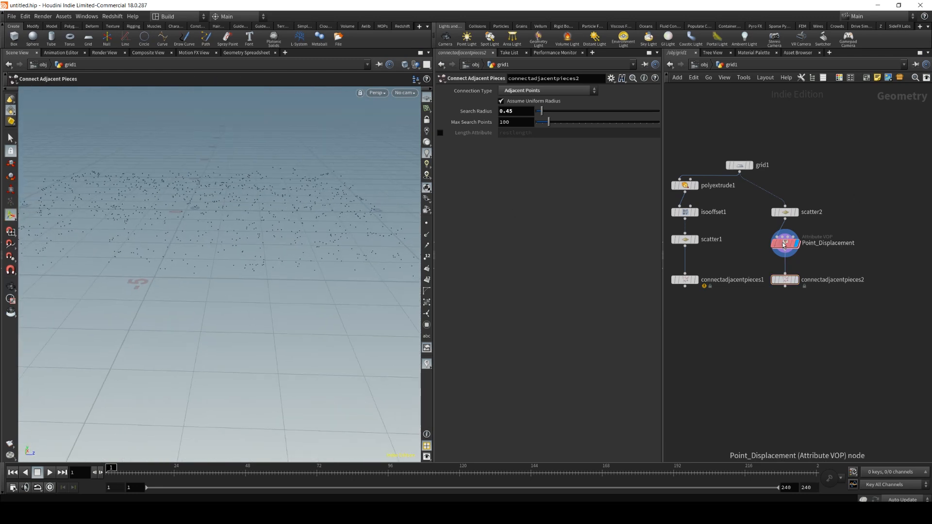
left_click(796, 279)
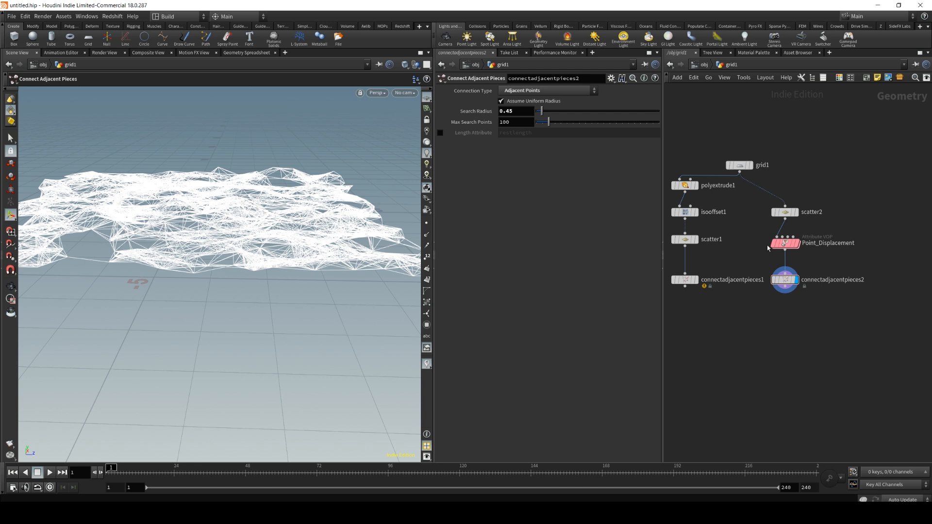
Delete the polyextrude1, isooffset1, scatter1 and connectadjacentpieces1 branch, and line up the remaining nodes under grid1.
left_click_drag(741, 310, 688, 159)
key("Delete")
left_click_drag(760, 189, 850, 290)
left_click_drag(804, 231, 759, 224)
left_click(758, 261)
Set the Point_Displacement Amplitude to 2.
left_click_drag(297, 246, 223, 199, "alt")
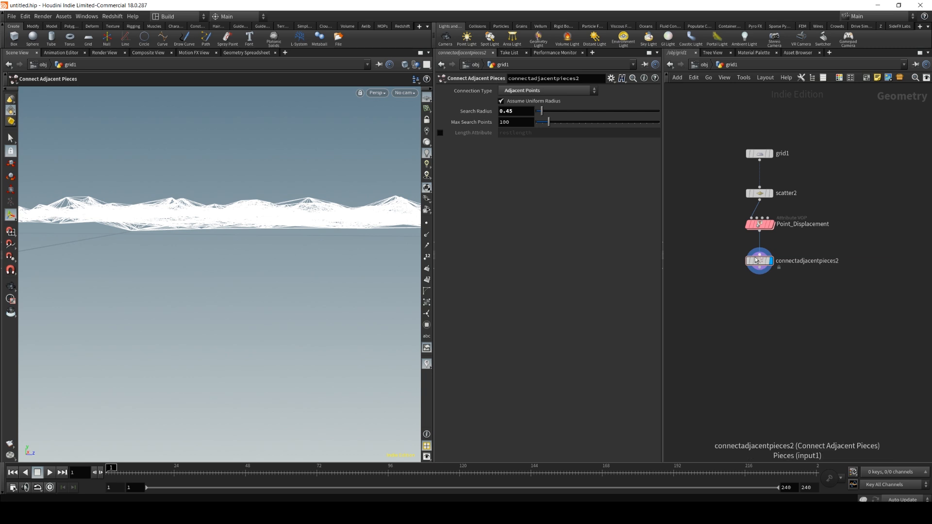
left_click_drag(209, 168, 602, 281, "alt")
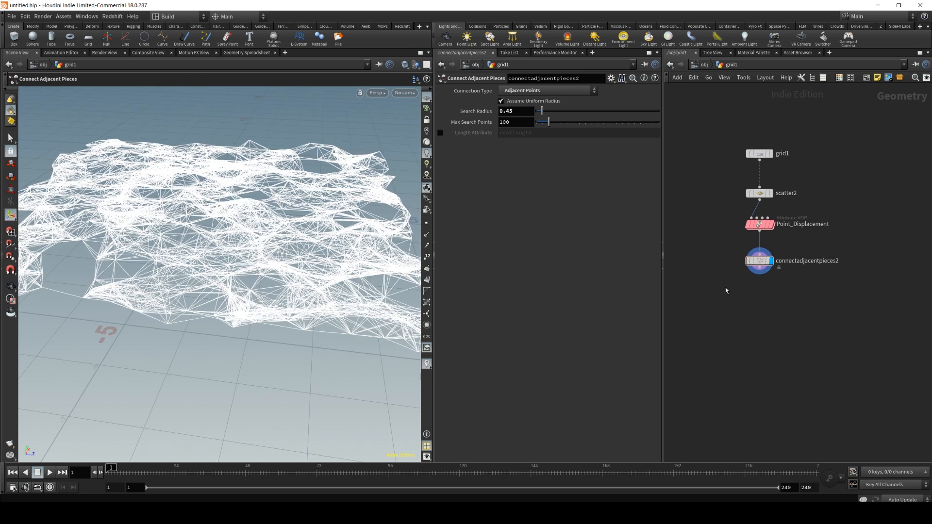
left_click(760, 224)
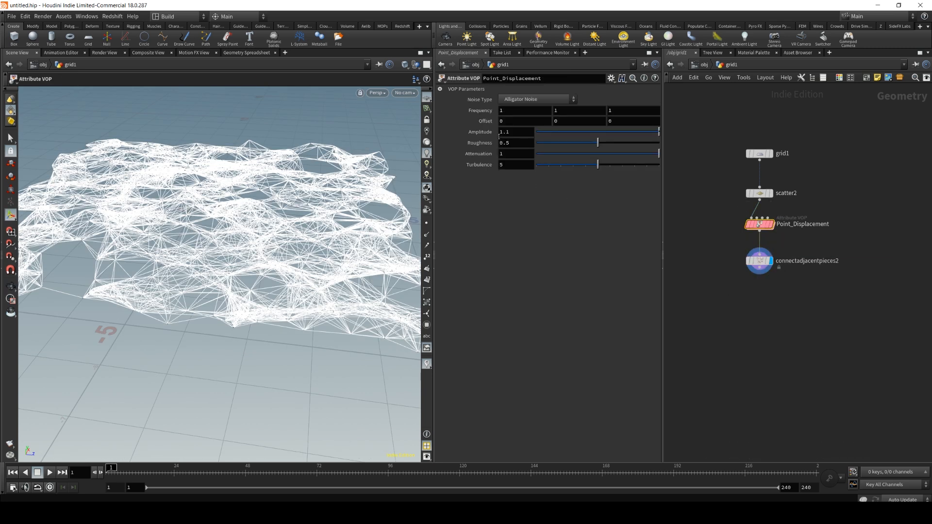
middle_click_drag(487, 131, 534, 129)
right_click(261, 251)
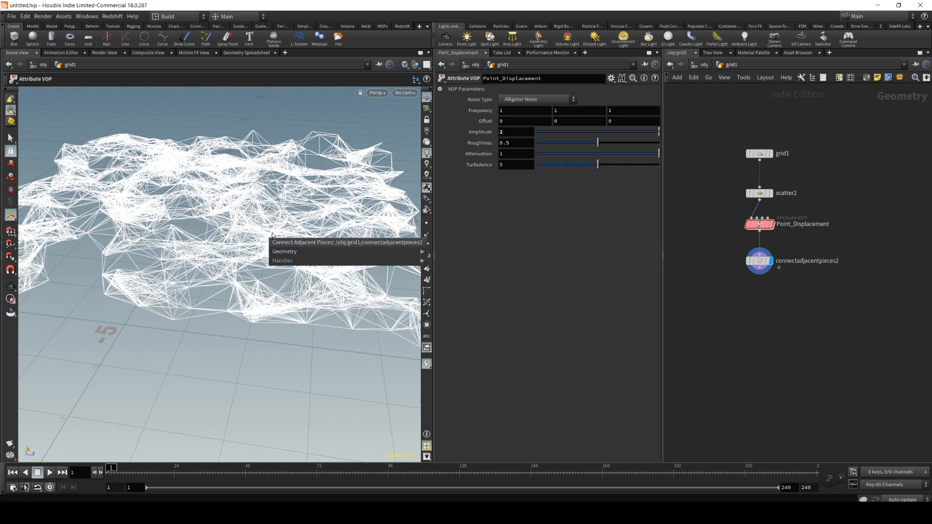
left_click(260, 251)
Examine the shape and density of the displaced line network from several angles.
left_click_drag(260, 251, 213, 230, "alt")
left_click_drag(804, 318, 713, 178)
left_click(759, 224)
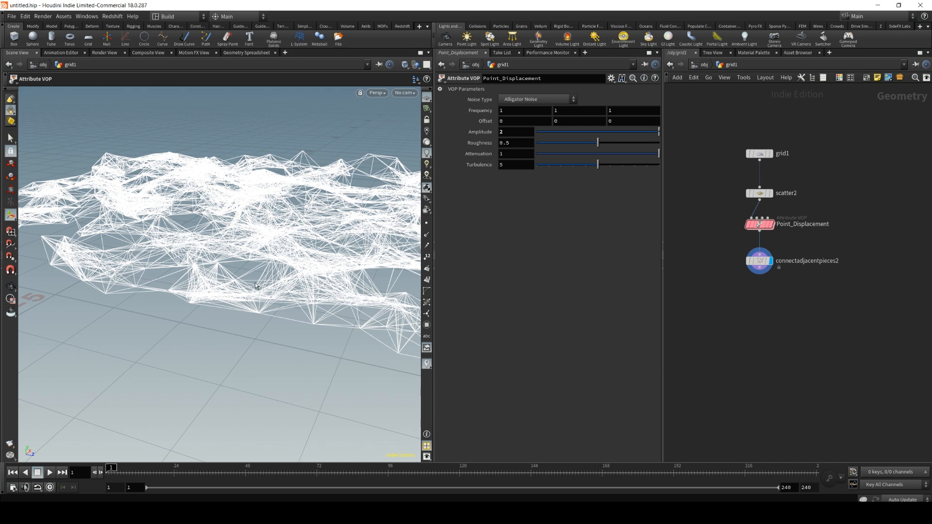
left_click_drag(283, 160, 266, 209, "alt")
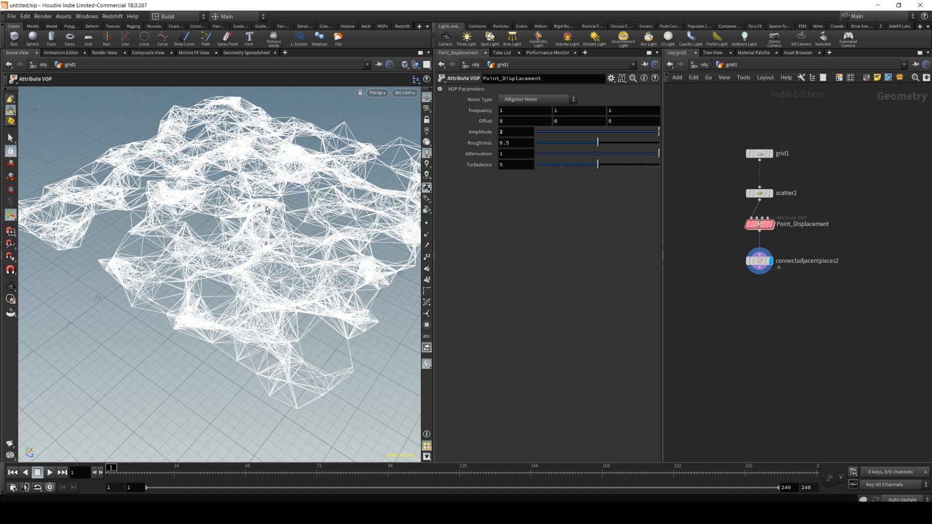
left_click_drag(266, 208, 286, 220, "alt")
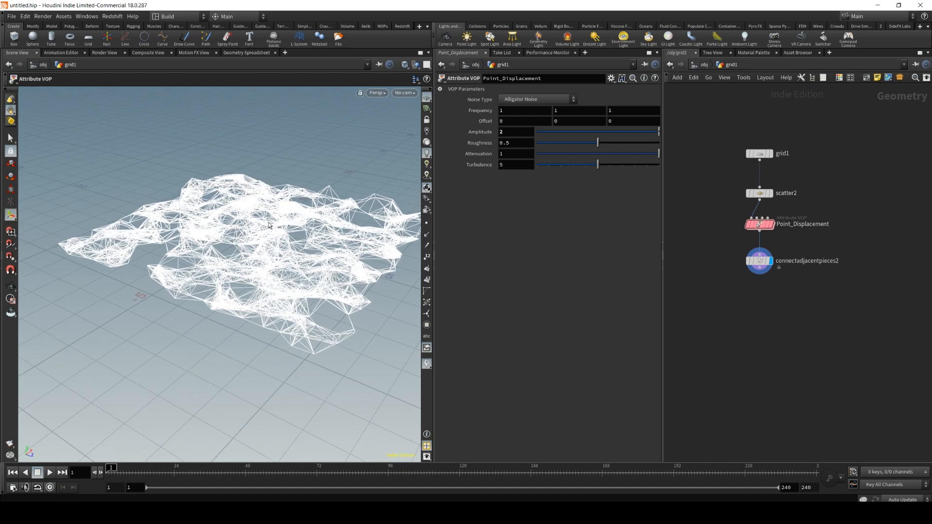
left_click_drag(297, 215, 259, 214, "alt")
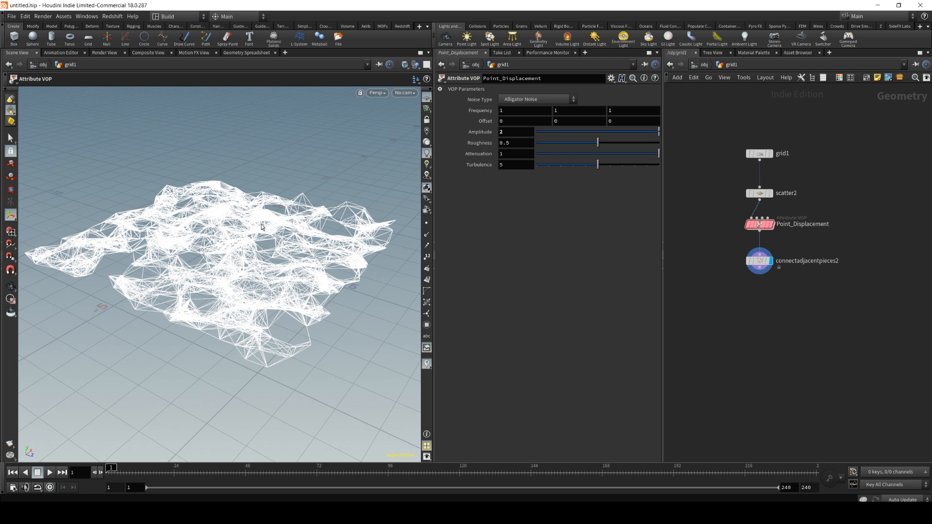
mouse_move(760, 262)
mouse_move(759, 157)
left_click_drag(200, 244, 248, 248, "alt")
scroll(241, 261, "up", 1)
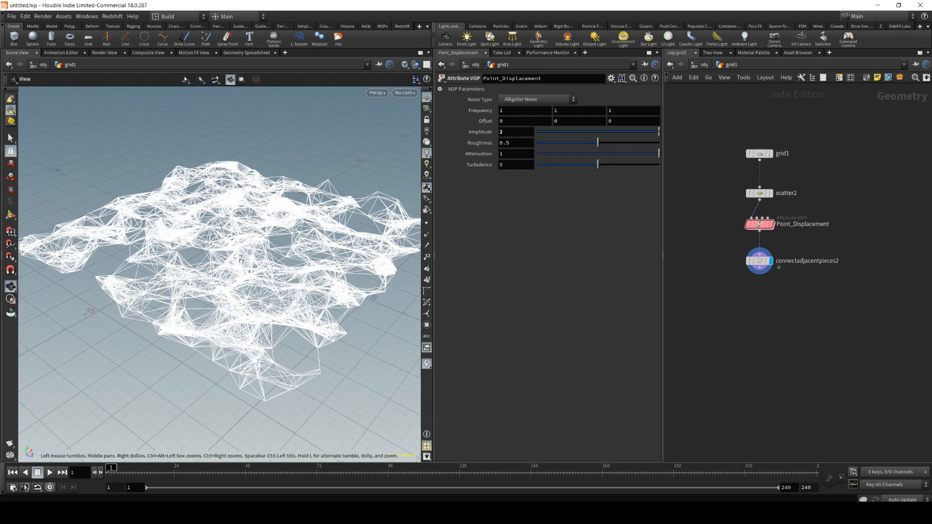
scroll(241, 261, "down", 2)
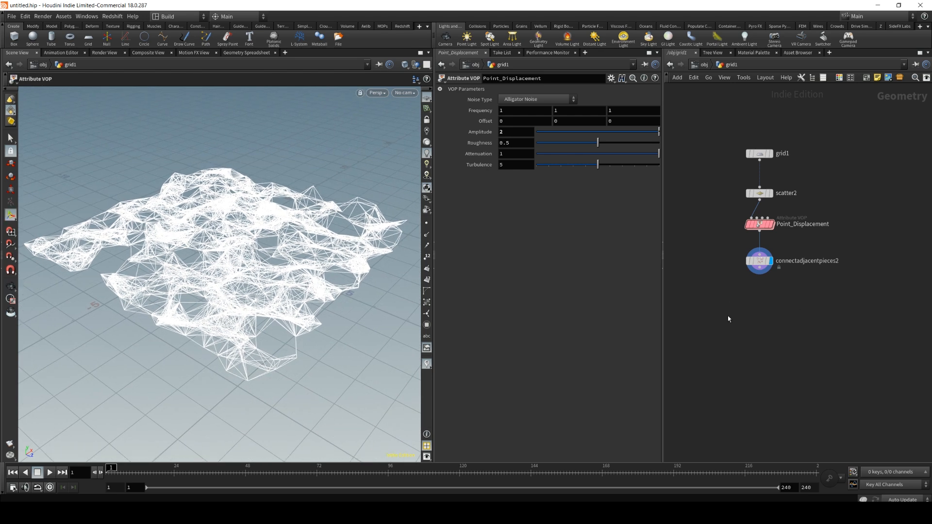
Shift connectadjacentpieces2 and Point_Displacement downward to open a gap beneath scatter2.
left_click_drag(762, 262, 761, 291)
left_click_drag(764, 223, 762, 259)
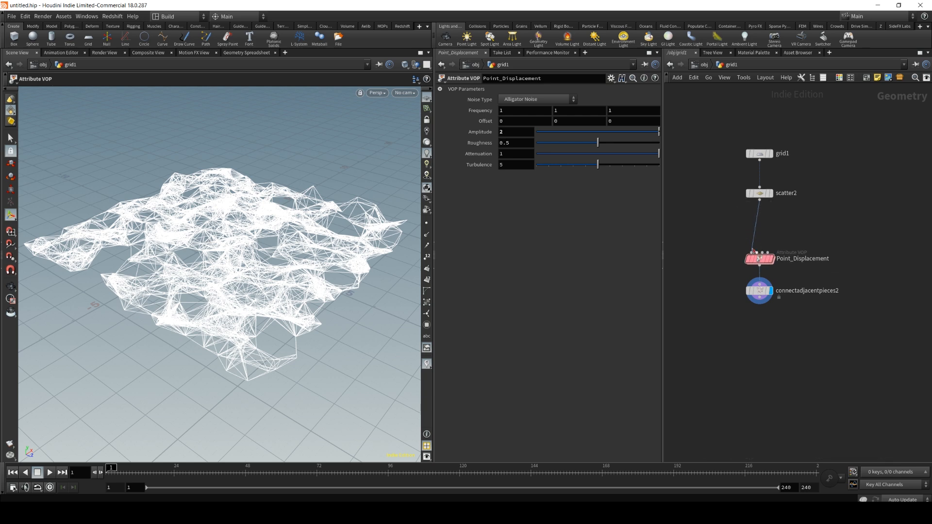
Insert a Color node between scatter2 and Point_Displacement.
key("Tab")
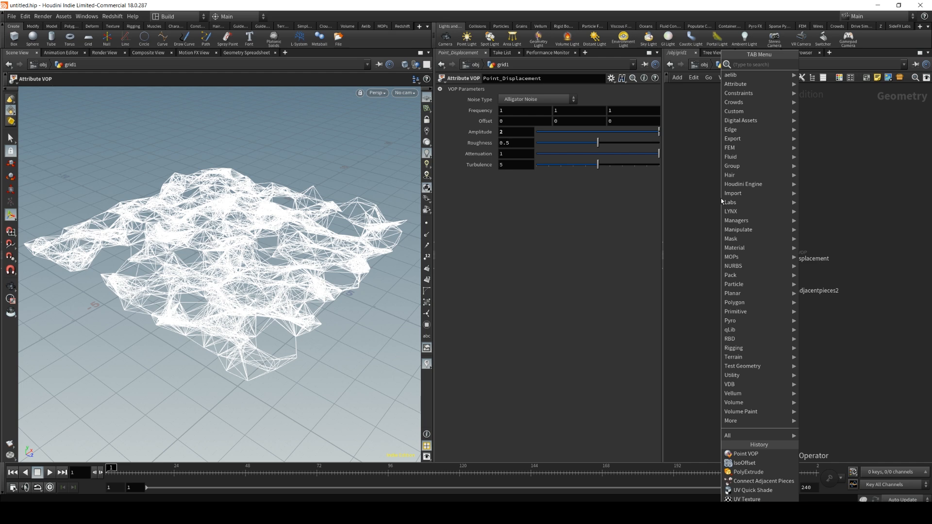
type("color")
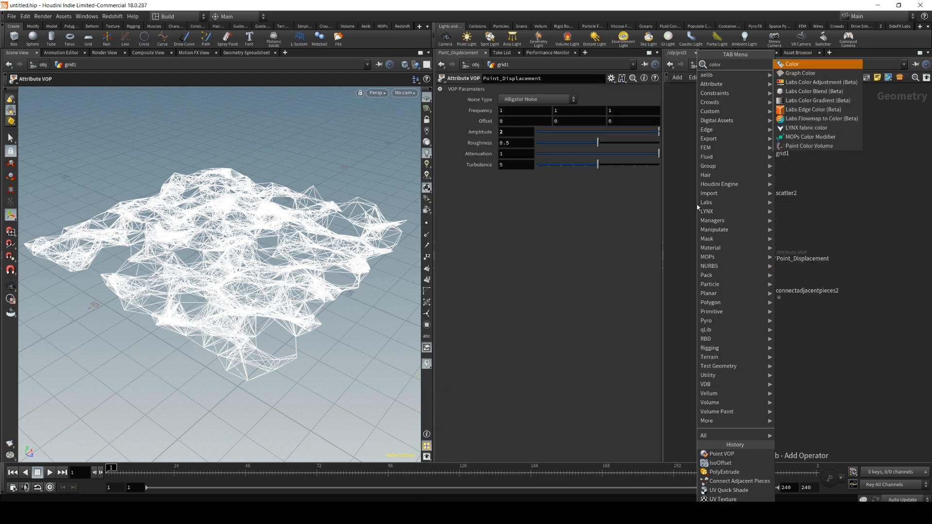
left_click(792, 63)
left_click(760, 215)
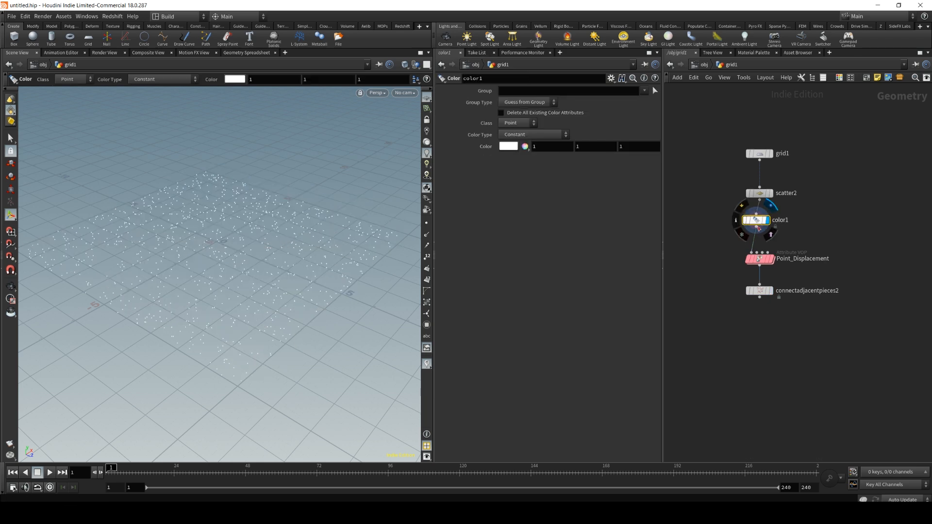
Try the Random and Bounding Box color types on color1, and display connectadjacentpieces2 to judge the coloured lines.
left_click(530, 123)
left_click(548, 209)
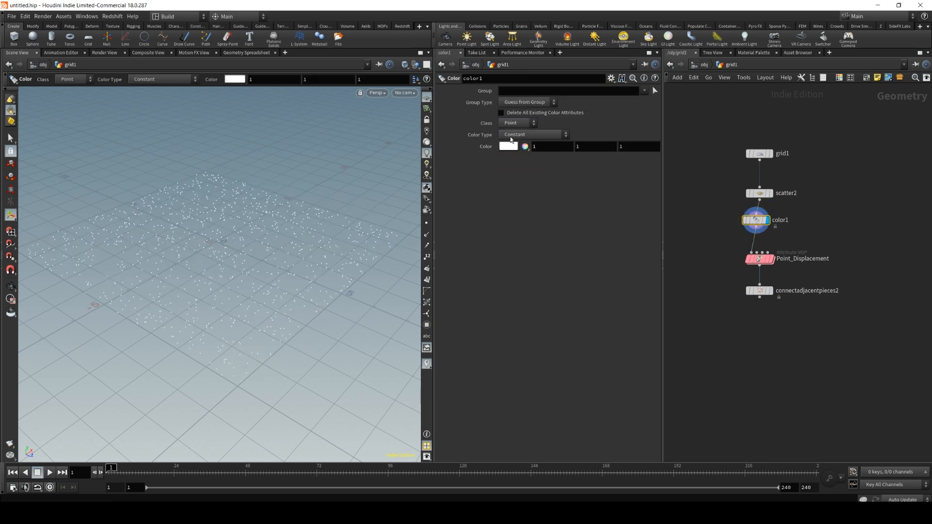
left_click(511, 138)
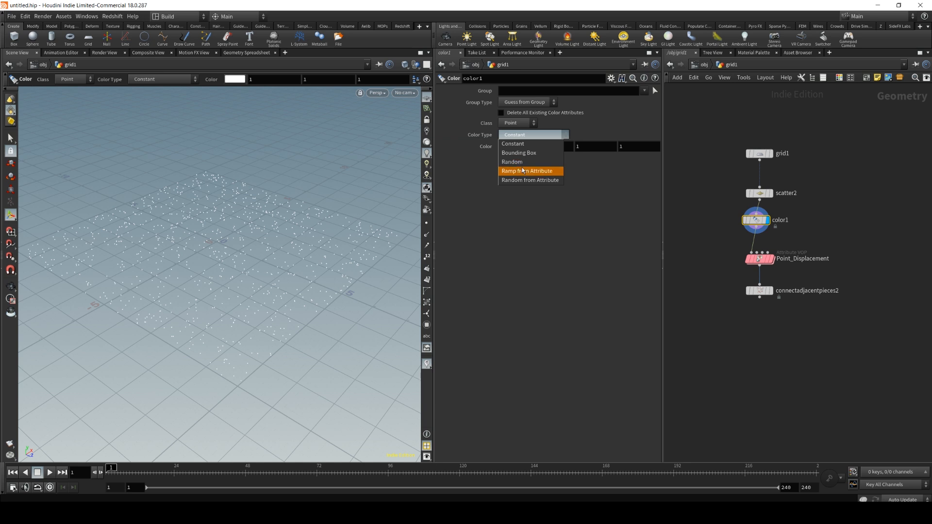
left_click(512, 162)
left_click(533, 136)
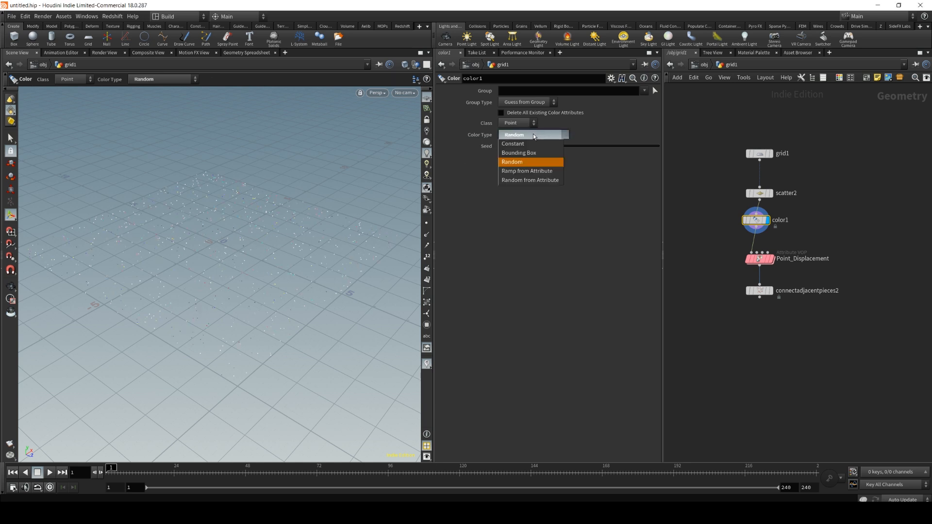
left_click(516, 152)
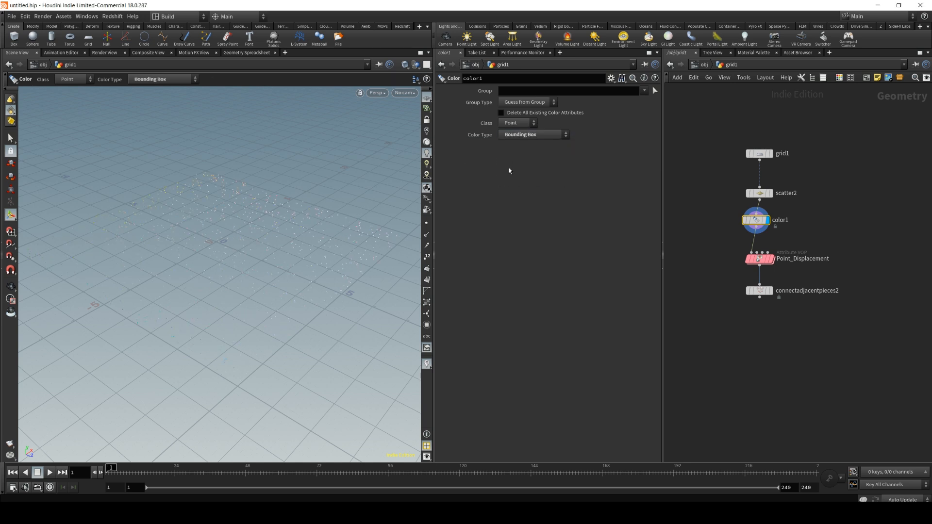
left_click(770, 290)
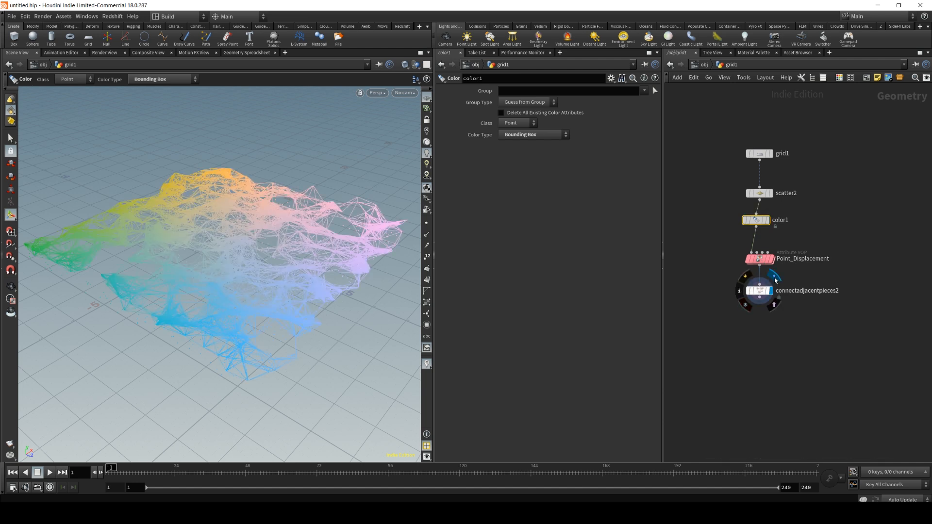
left_click_drag(241, 209, 354, 248)
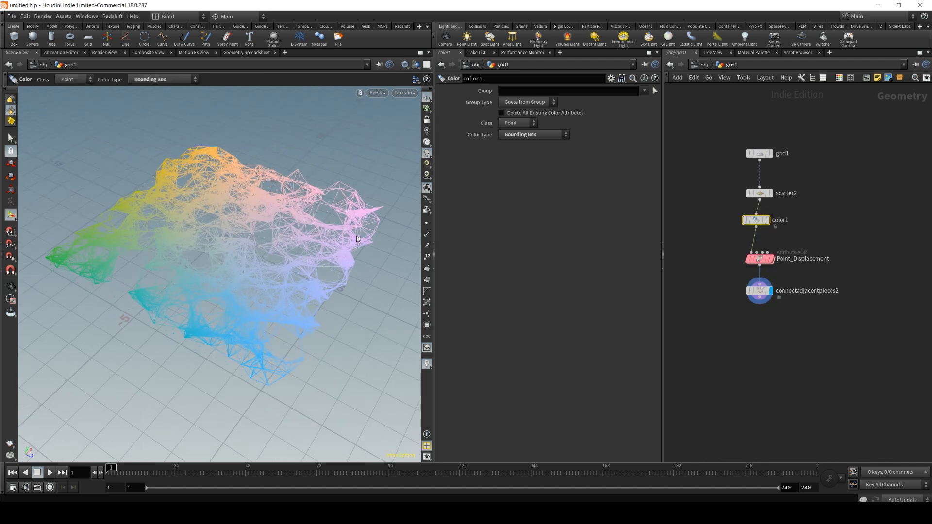
Pull color1 out of the node chain and delete it.
mouse_move(760, 221)
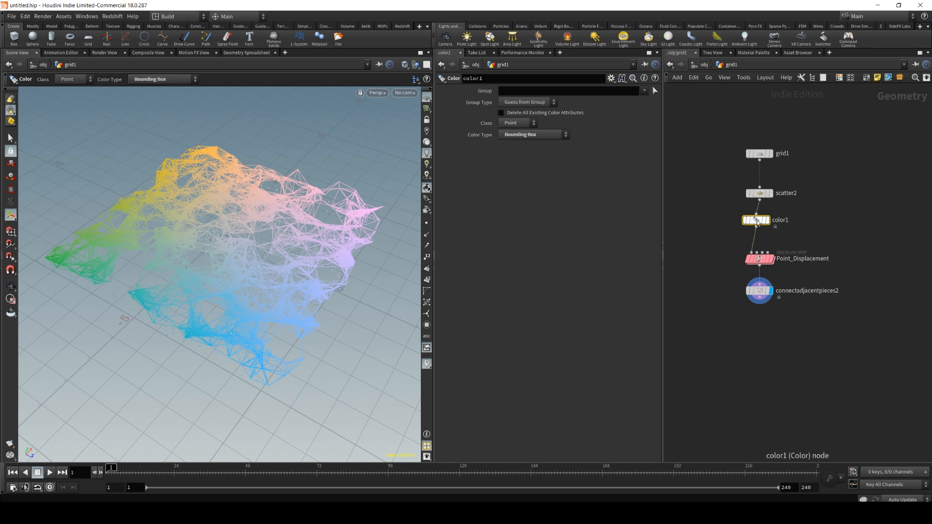
left_click_drag(756, 222, 720, 224)
key("Delete")
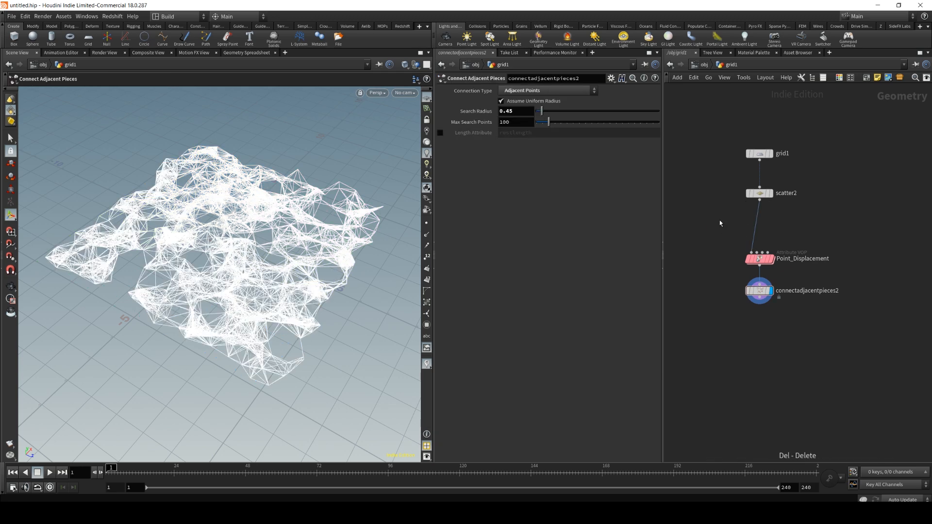
Insert an Attribute from Map node between scatter2 and Point_Displacement and set it as the displayed node.
key("Tab")
type("attributer fro")
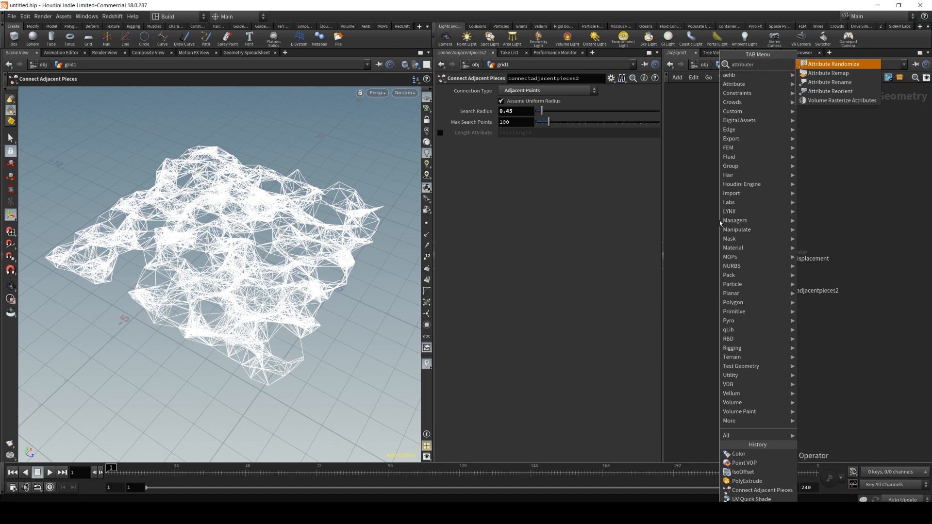
key("BackSpace")
type("fr")
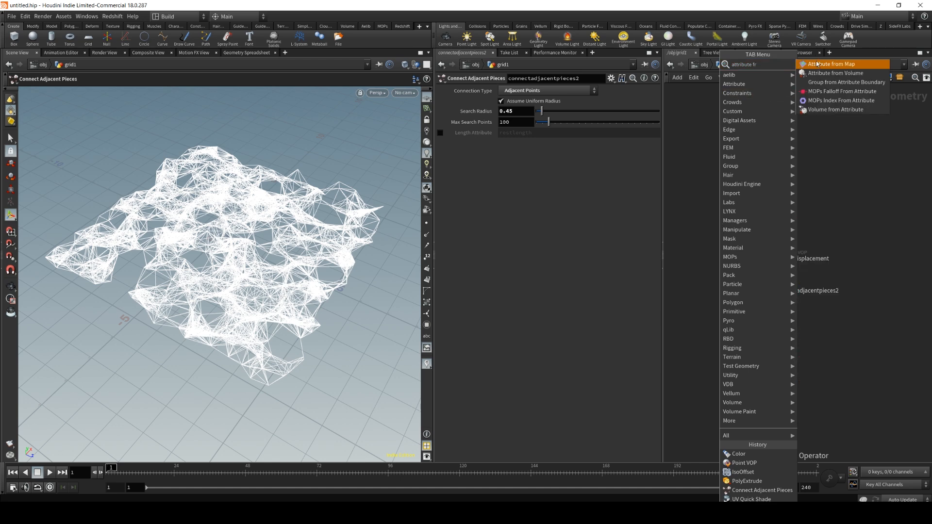
left_click(817, 64)
left_click(761, 221)
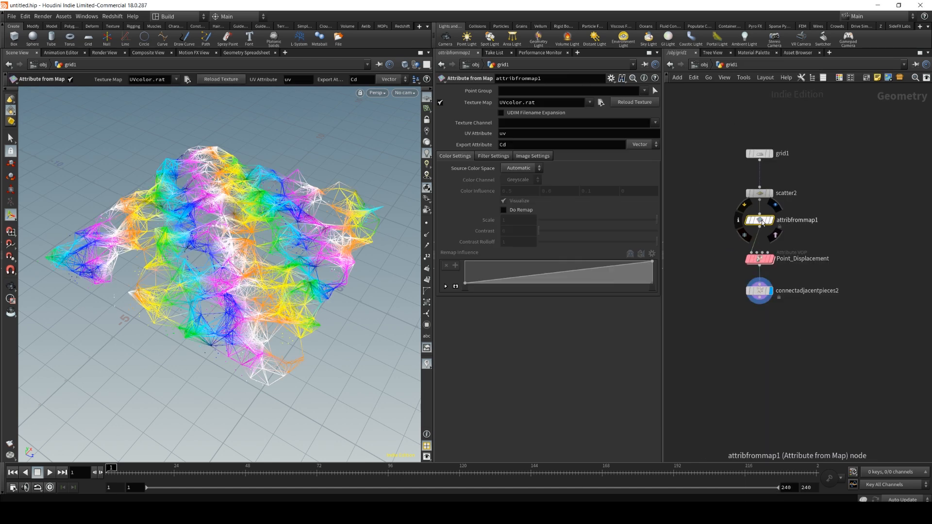
left_click(774, 205)
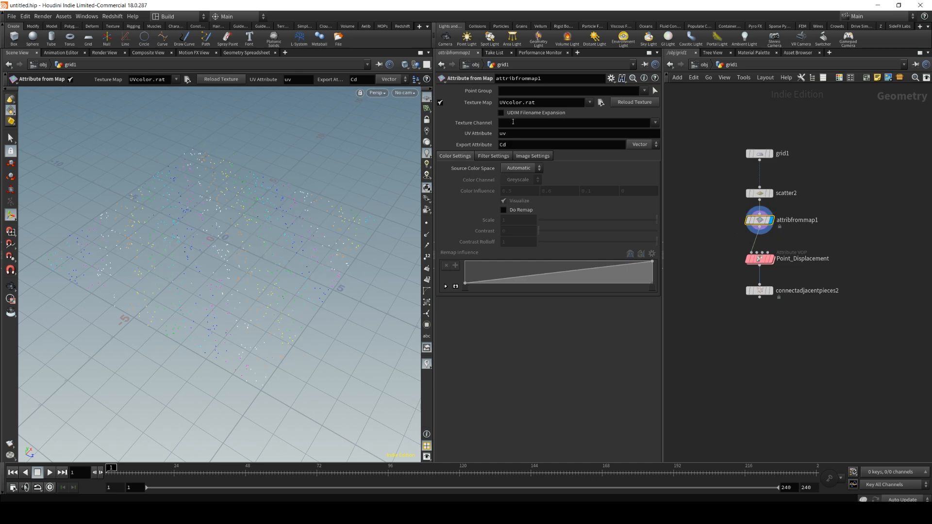
Examine the Texture Map setting of attribfrommap1, its list of recent image files and the coloured points.
left_click_drag(543, 101, 503, 95)
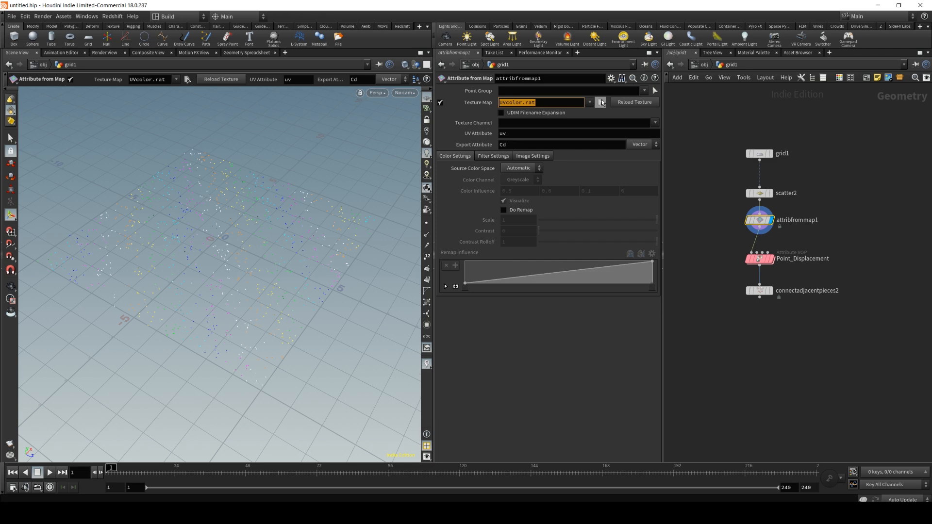
left_click(710, 202)
key("Escape")
left_click_drag(318, 219, 252, 262)
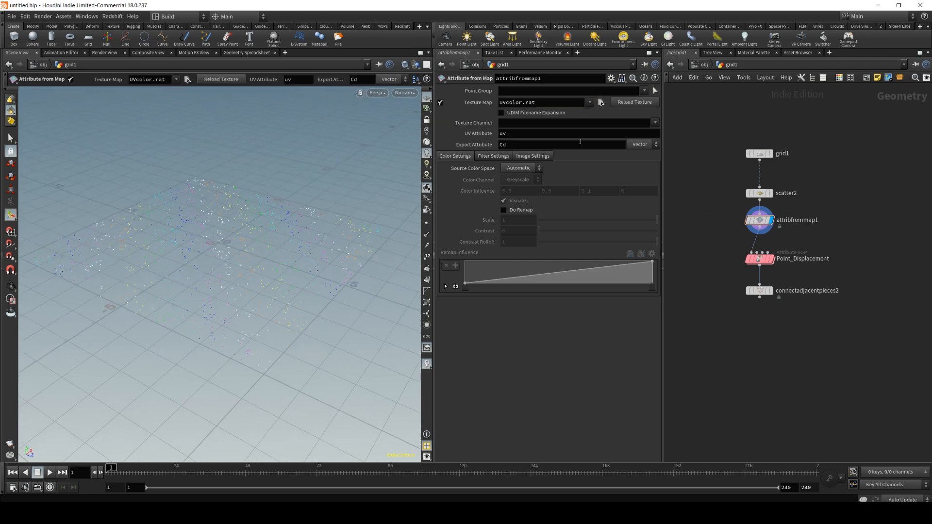
left_click(589, 101)
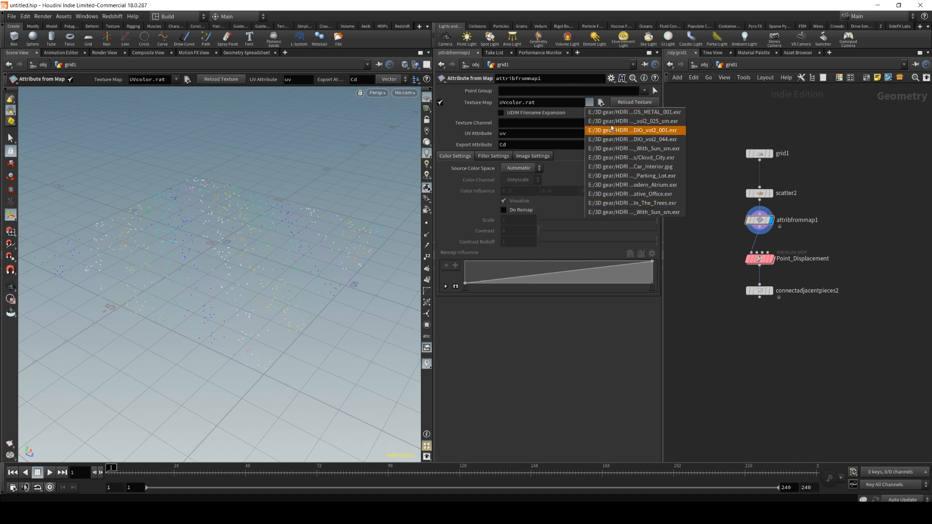
left_click(703, 109)
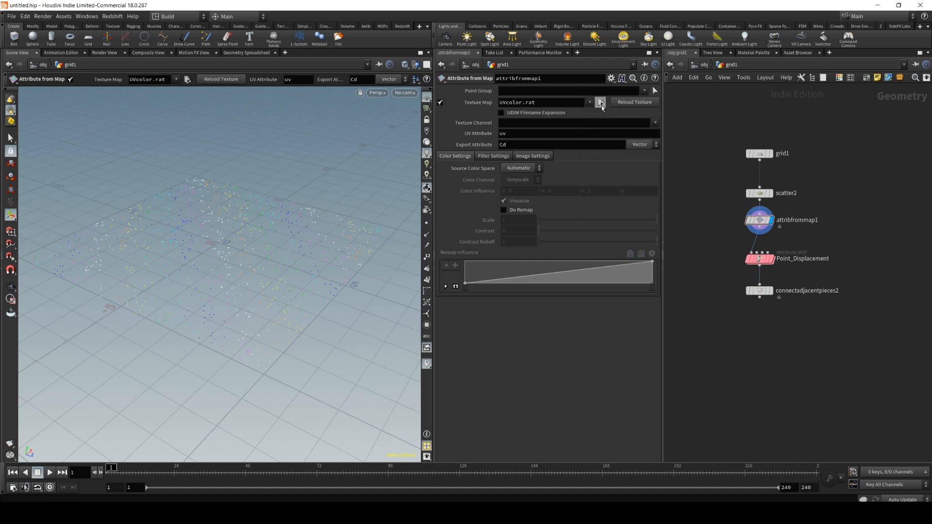
left_click_drag(225, 223, 266, 248, "alt")
key("Return")
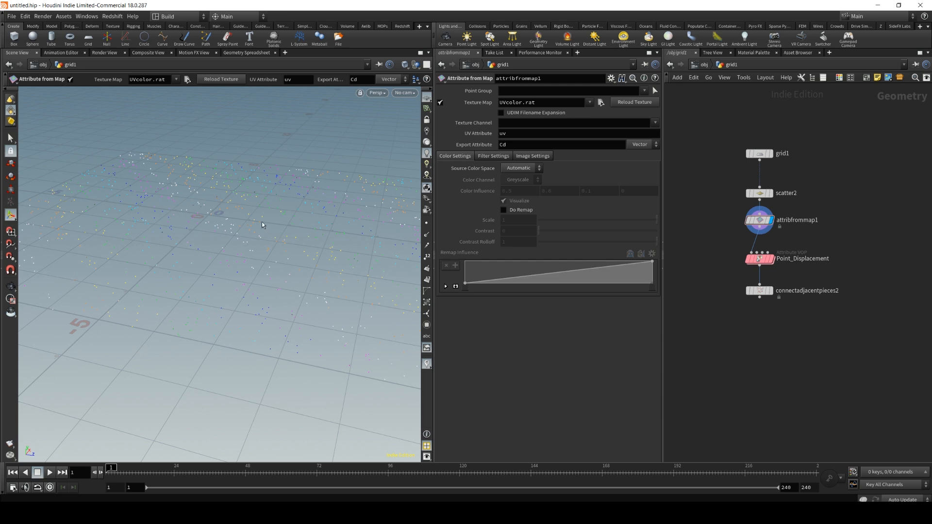
Display Point_Displacement and set its Amplitude to 0.
mouse_move(769, 260)
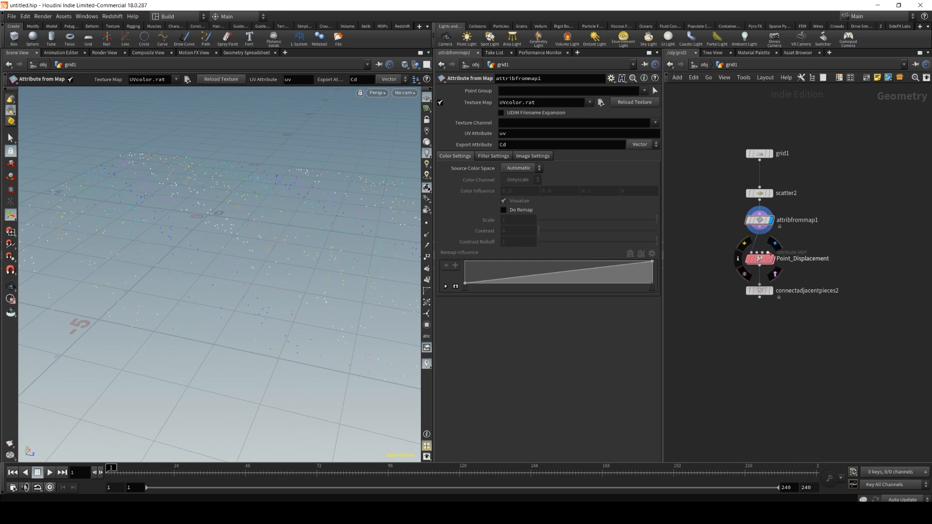
left_click(775, 244)
key("Escape")
left_click_drag(204, 227, 264, 179)
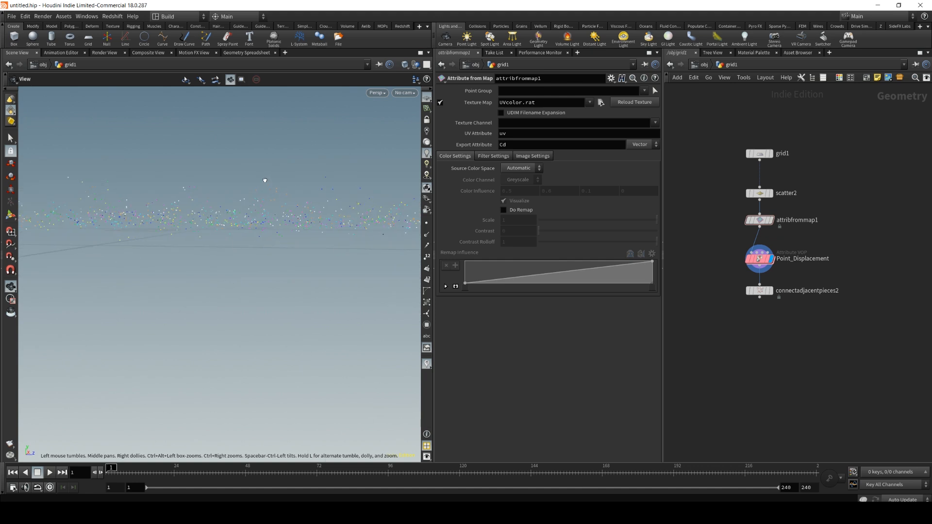
left_click(760, 260)
double_click(513, 128)
type("0")
key("Return")
Set the Point_Displacement Amplitude back to 2.
middle_click_drag(480, 132, 550, 146)
left_click_drag(521, 132, 427, 164)
type("2")
key("Return")
Set connectadjacentpieces2 as the displayed node and inspect the coloured line network.
left_click_drag(252, 199, 262, 328, "alt")
left_click(774, 276)
right_click_drag(262, 327, 242, 316, "alt")
left_click_drag(243, 316, 214, 264, "alt")
right_click_drag(213, 264, 192, 250, "alt")
left_click_drag(306, 217, 303, 171, "alt")
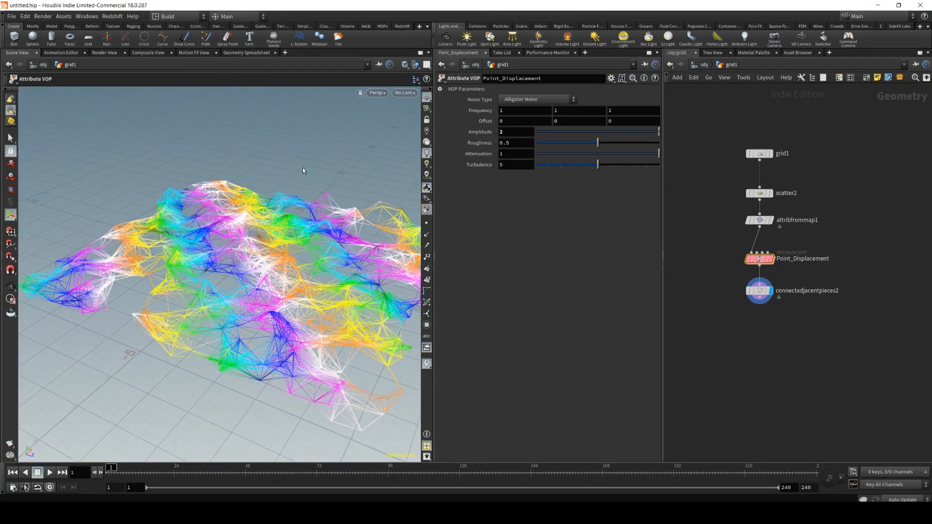
Set the Filter Width of attribfrommap1 to 0.25 to blend the map colours.
left_click(764, 217)
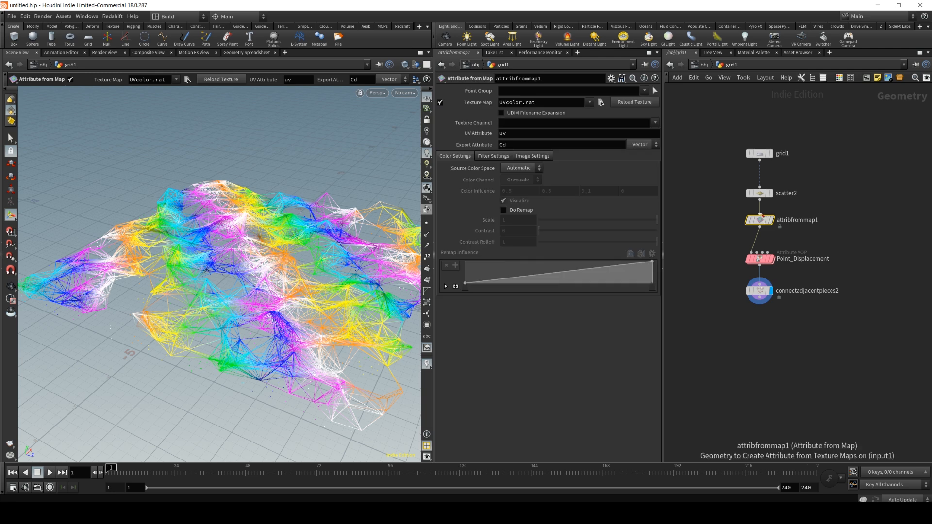
left_click(484, 156)
left_click(517, 179)
type(".25")
key("Return")
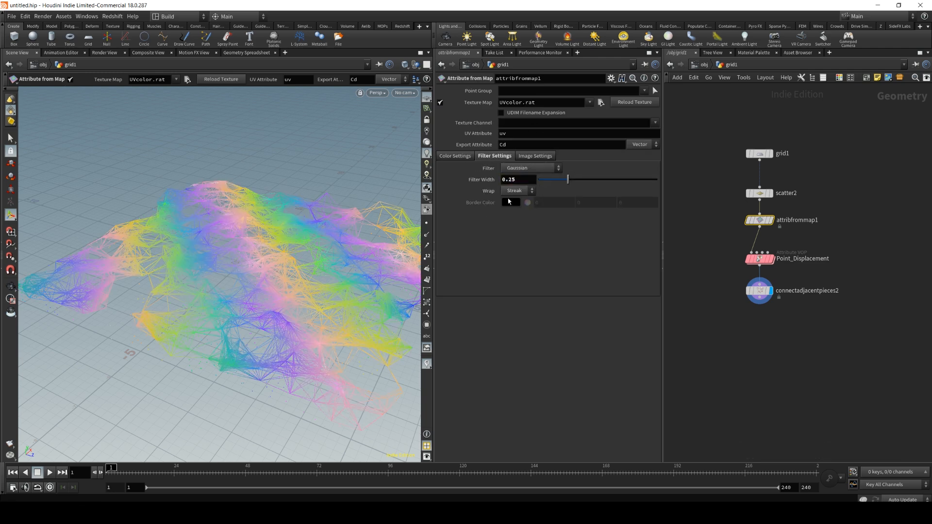
right_click_drag(262, 262, 226, 290, "alt")
left_click_drag(226, 289, 284, 315, "alt")
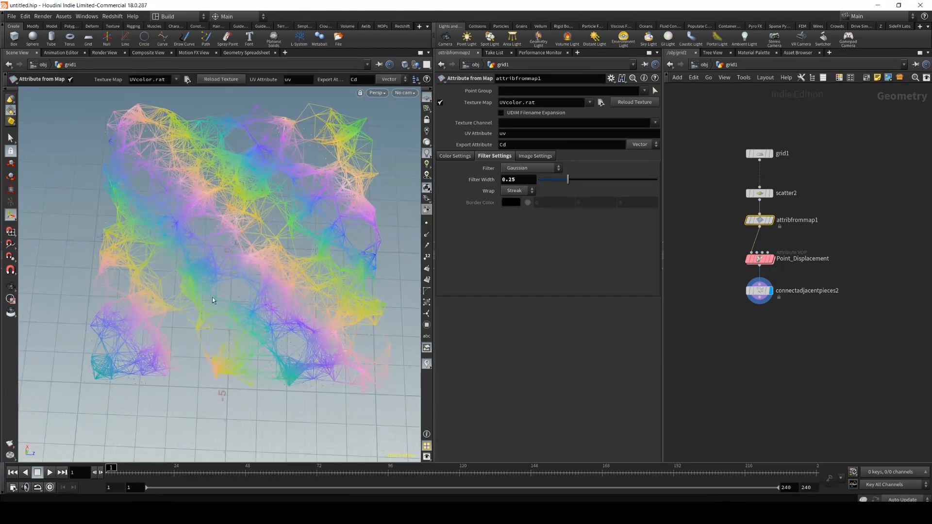
Reduce the image Scale of attribfrommap1 to 0.2 and check the resulting gradient across the lines.
left_click(534, 155)
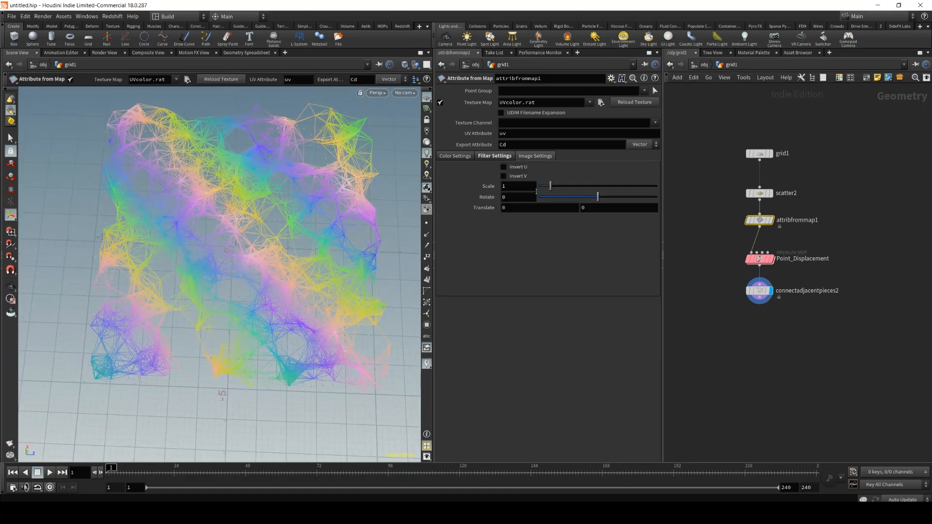
mouse_move(549, 186)
left_mouse_down()
mouse_move(567, 187)
mouse_move(540, 186)
left_mouse_up()
left_click_drag(248, 292, 230, 184, "alt")
left_click_drag(270, 250, 283, 266, "alt")
middle_click_drag(290, 296, 269, 259, "alt")
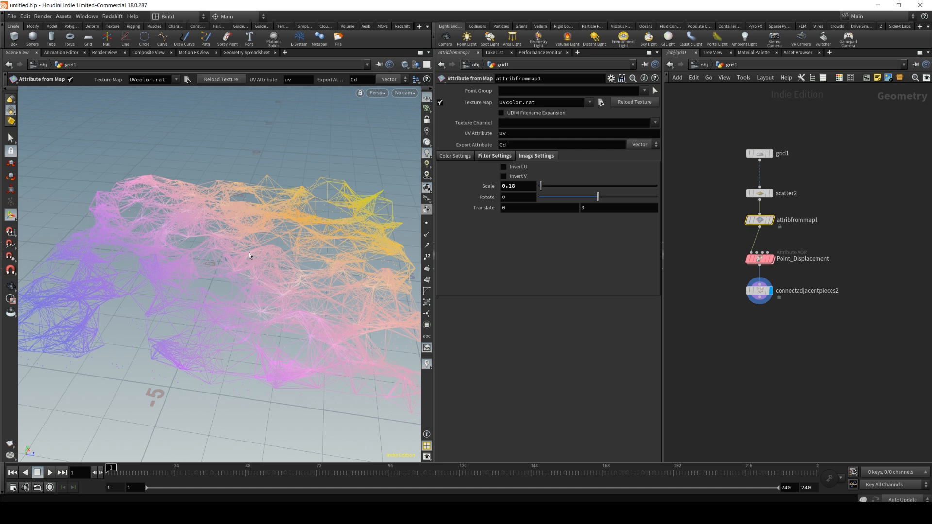
left_click(518, 186)
key("BackSpace")
key("Return")
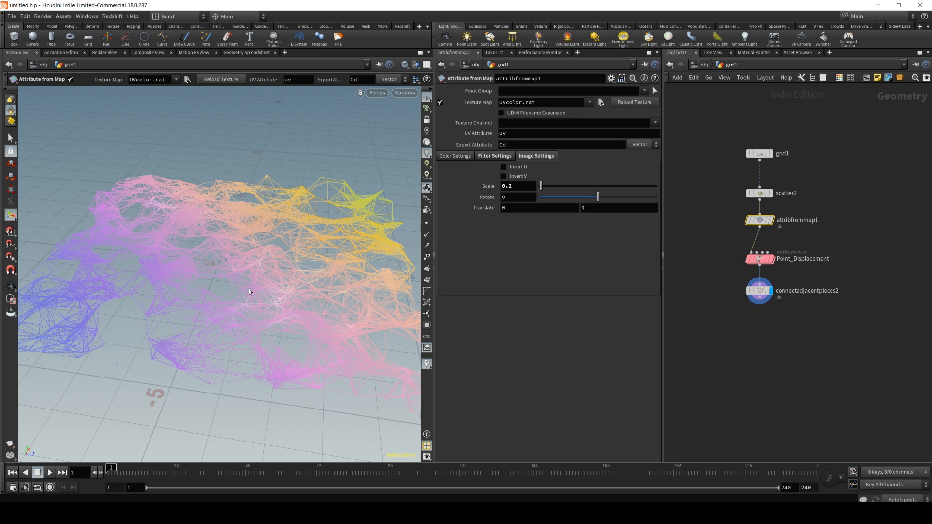
right_click_drag(248, 288, 228, 289, "alt")
left_click_drag(229, 289, 247, 264, "alt")
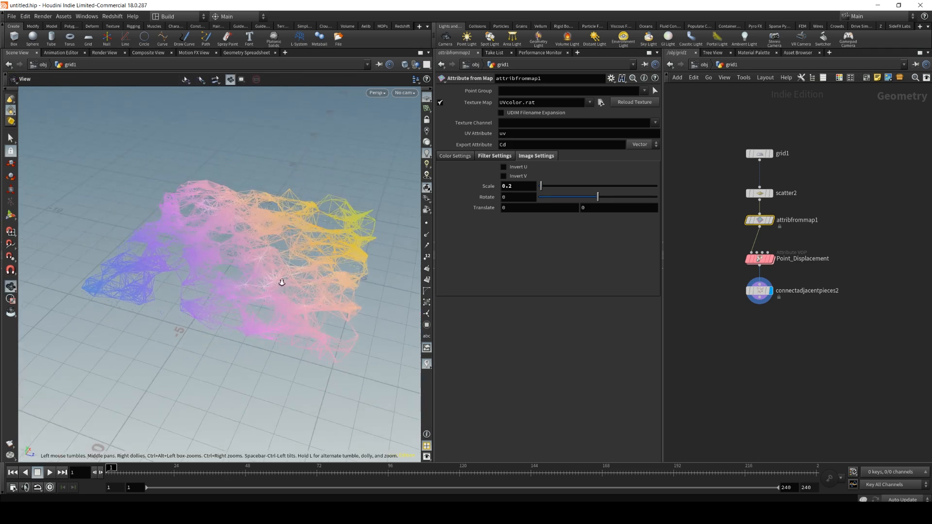
right_click_drag(281, 284, 294, 274, "alt")
left_click_drag(294, 273, 276, 289, "alt")
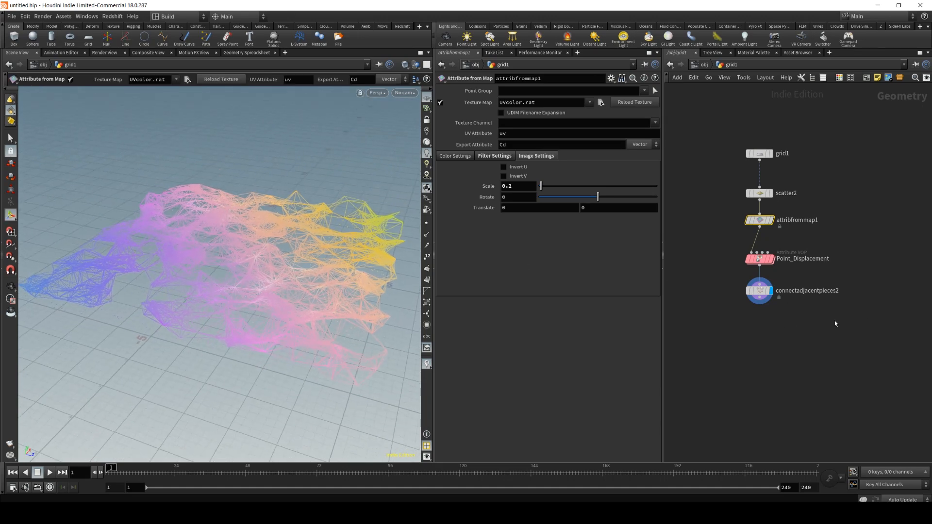
Add a second Grid node beside the existing chain and switch the viewport to selection mode.
middle_click_drag(814, 334, 812, 314)
left_click_drag(228, 245, 460, 277, "alt")
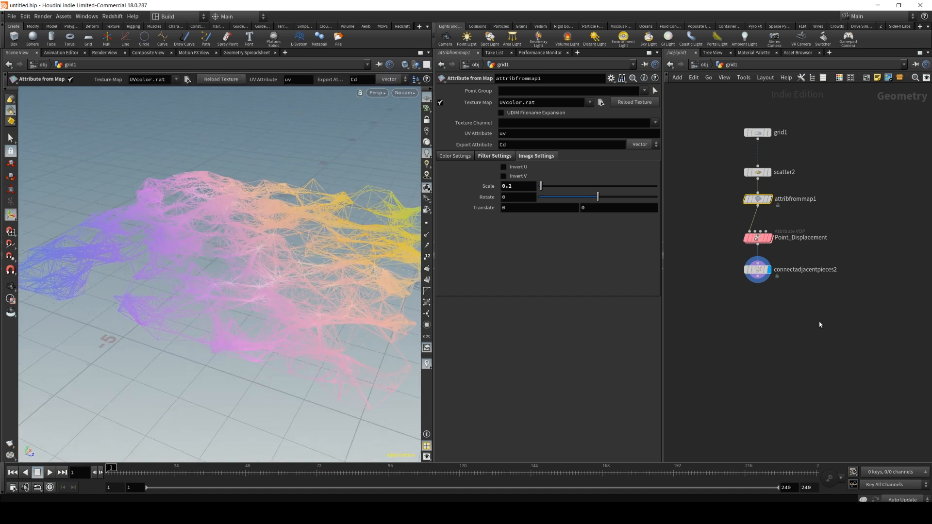
middle_click_drag(821, 328, 766, 330)
key("Tab")
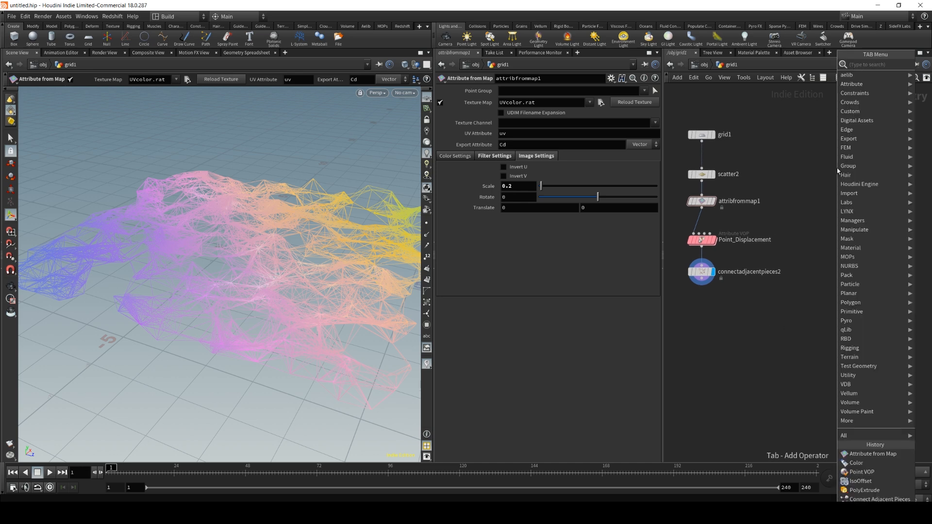
type("grid")
key("Return")
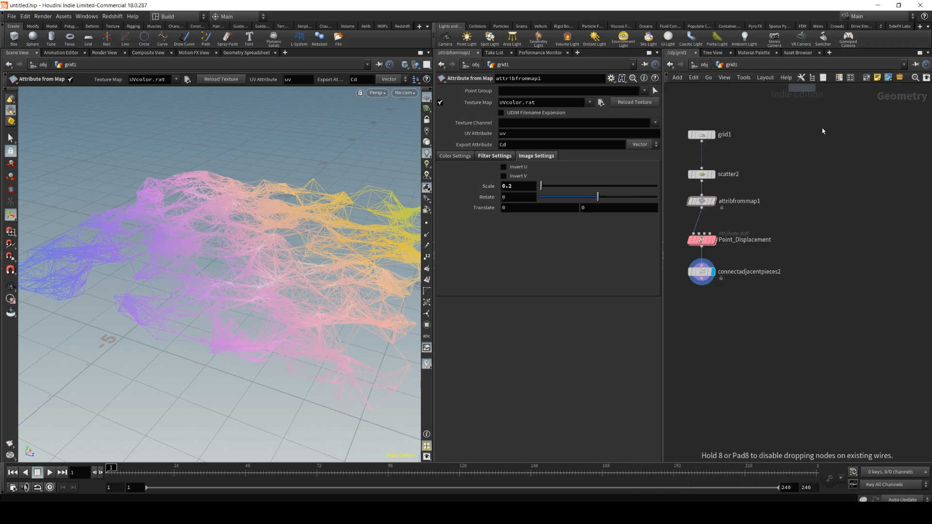
left_click(831, 168)
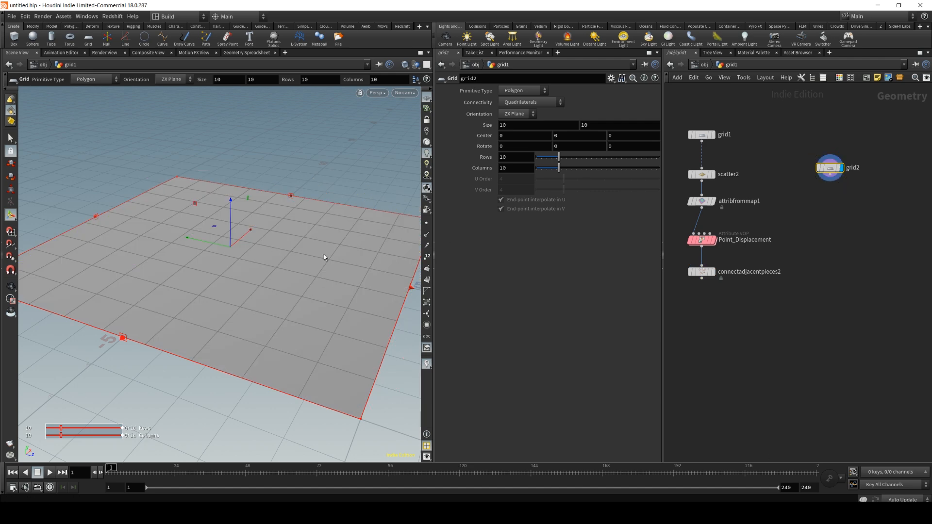
left_click(10, 138)
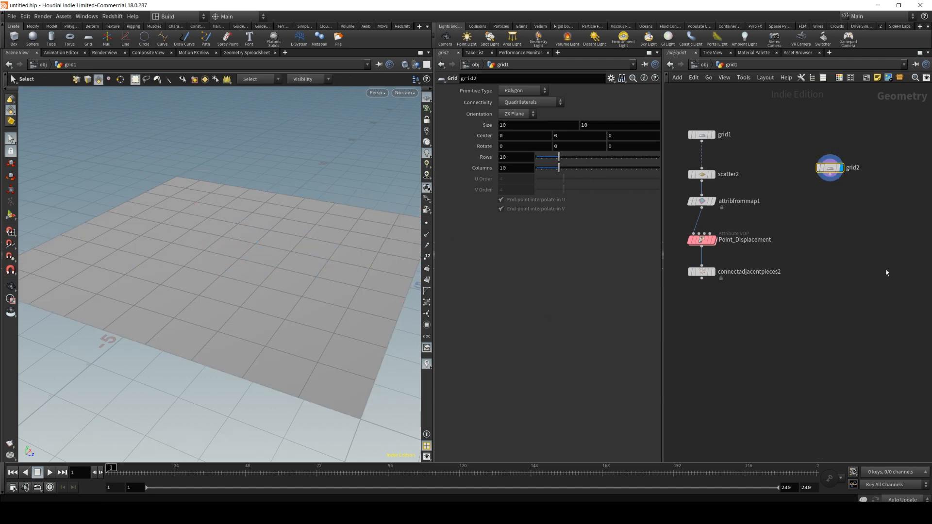
Add a Group node below grid2, wire grid2 into it and set it as the displayed node.
key("Tab")
type("group")
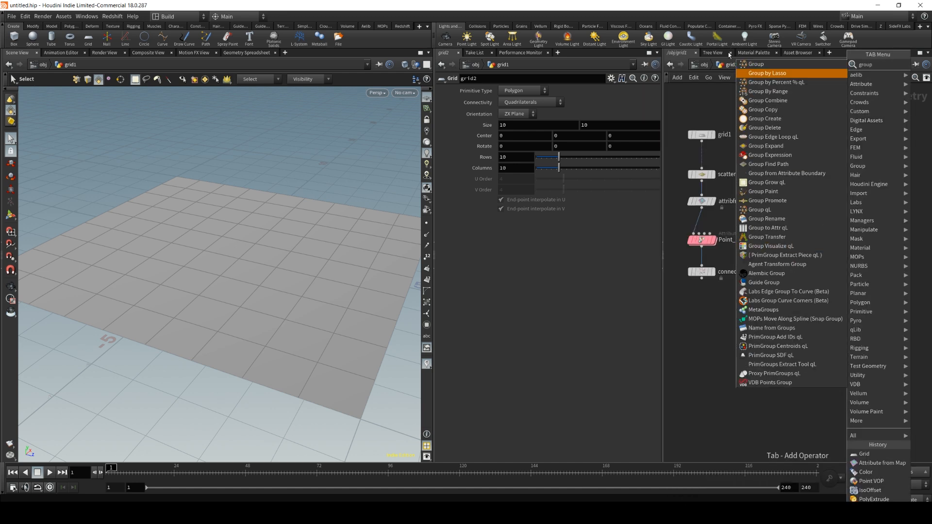
left_click(747, 66)
left_click(835, 211)
left_click_drag(829, 175, 840, 212)
left_click(850, 196)
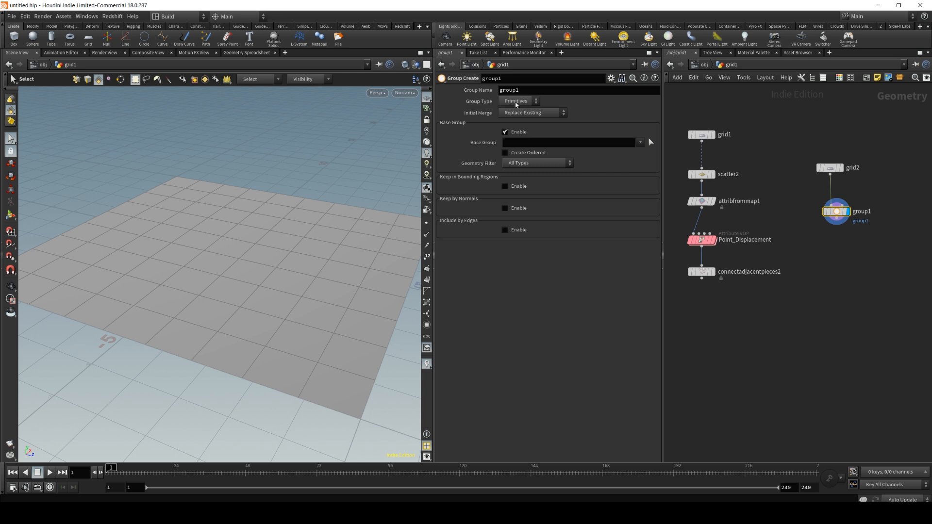
Keep the group type on Primitives and pick faces 23, 39, 41, 56 and 67 in the viewport as group1's Base Group.
left_click(515, 101)
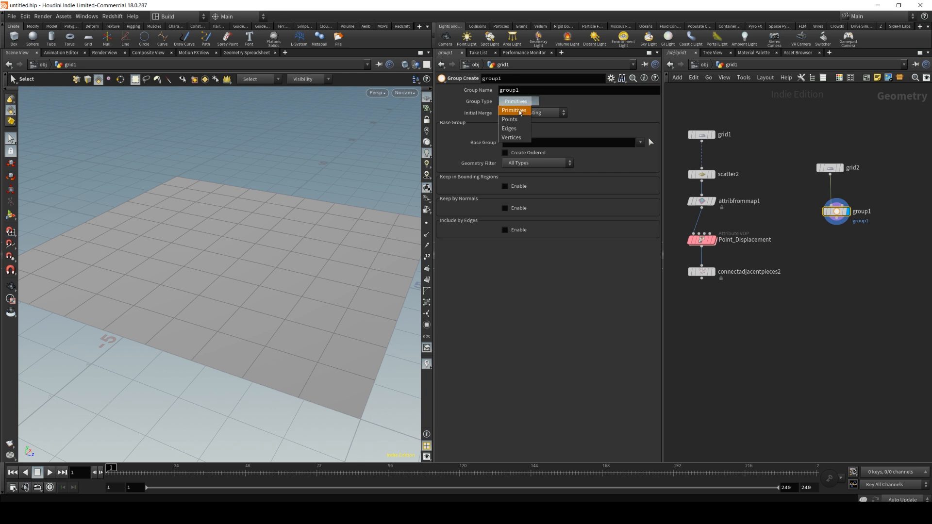
left_click(352, 196)
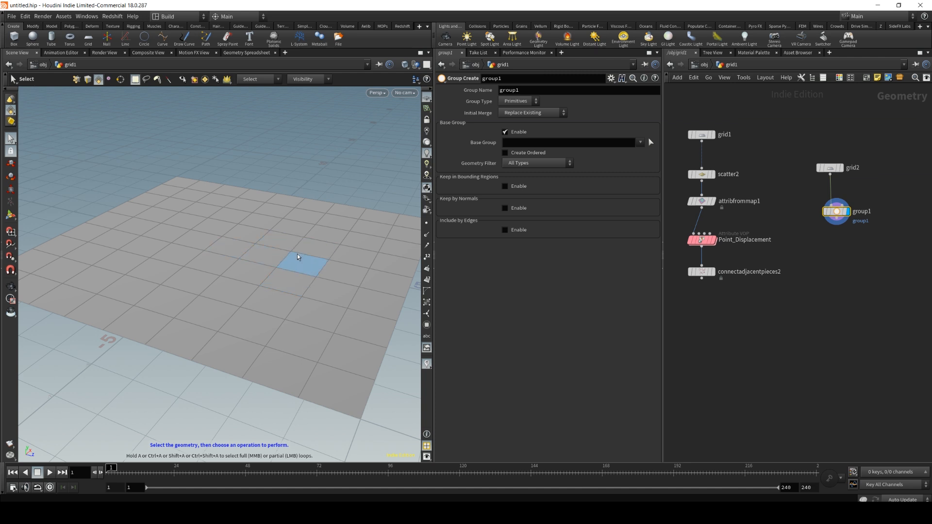
left_click(651, 142)
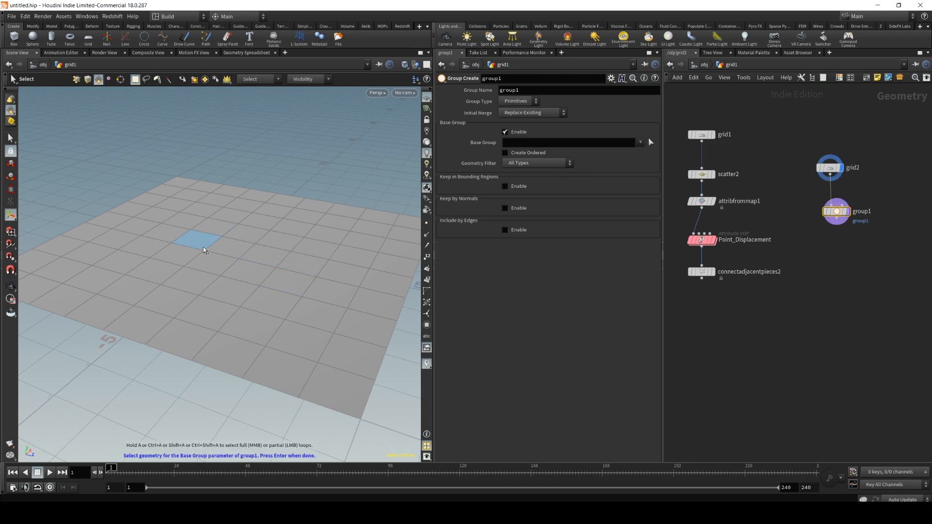
left_click(255, 232)
left_click(211, 263, "shift")
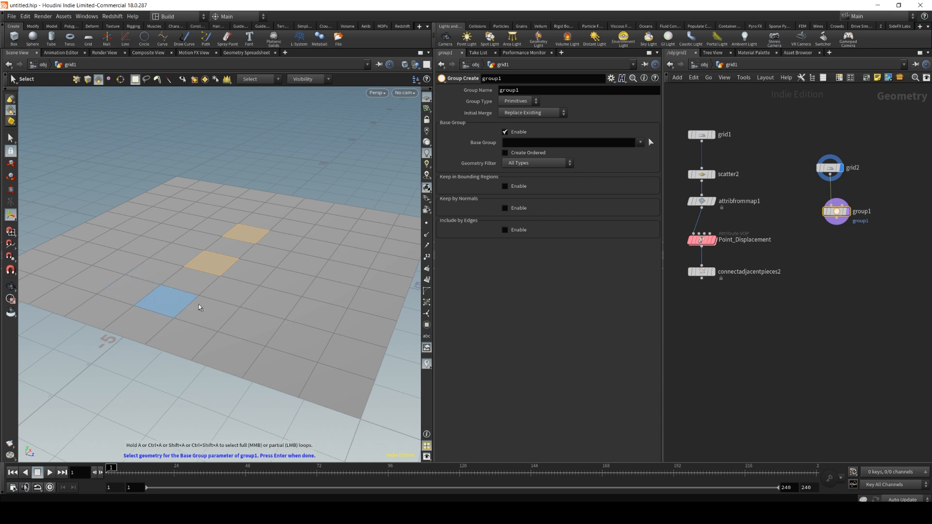
left_click(279, 309, "shift")
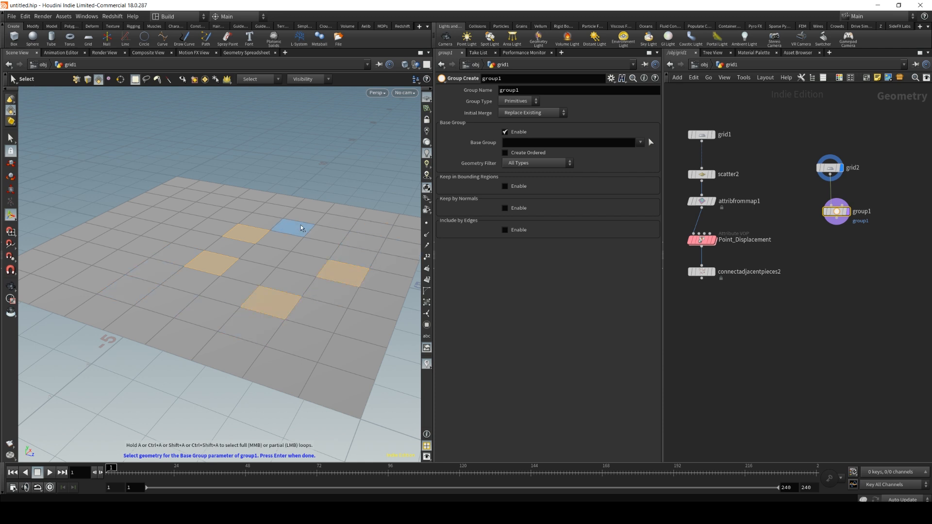
left_click(188, 218, "shift")
key("Return")
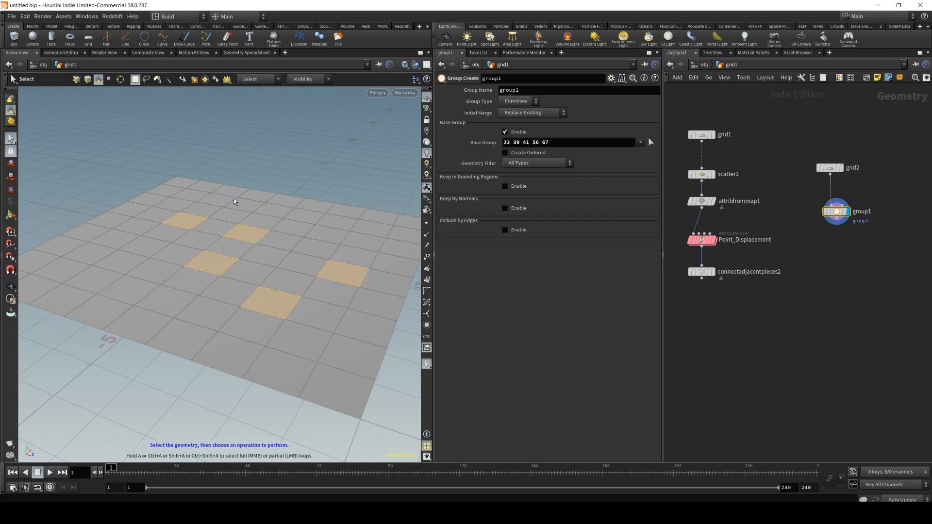
Display the primitive numbers on the grid and compare them with the entries in the Base Group.
left_click_drag(556, 147, 503, 142)
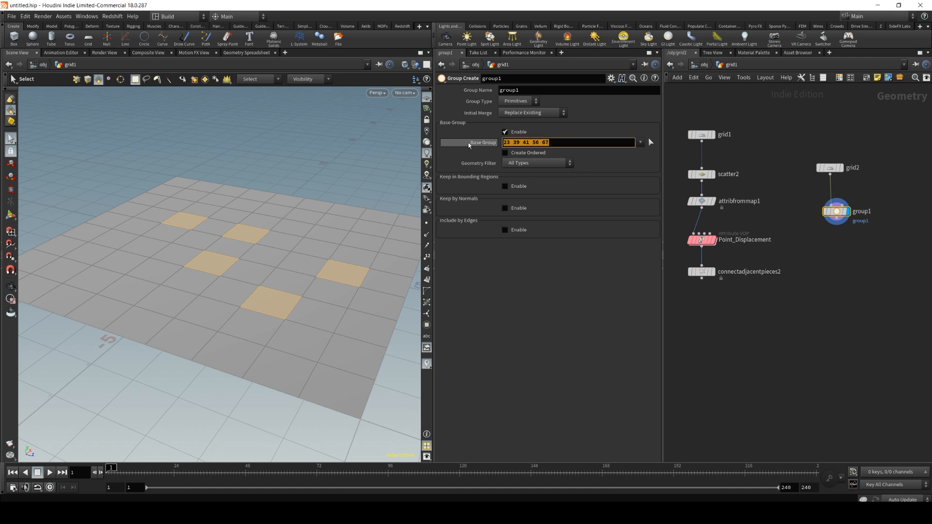
left_click(429, 261)
key("Escape")
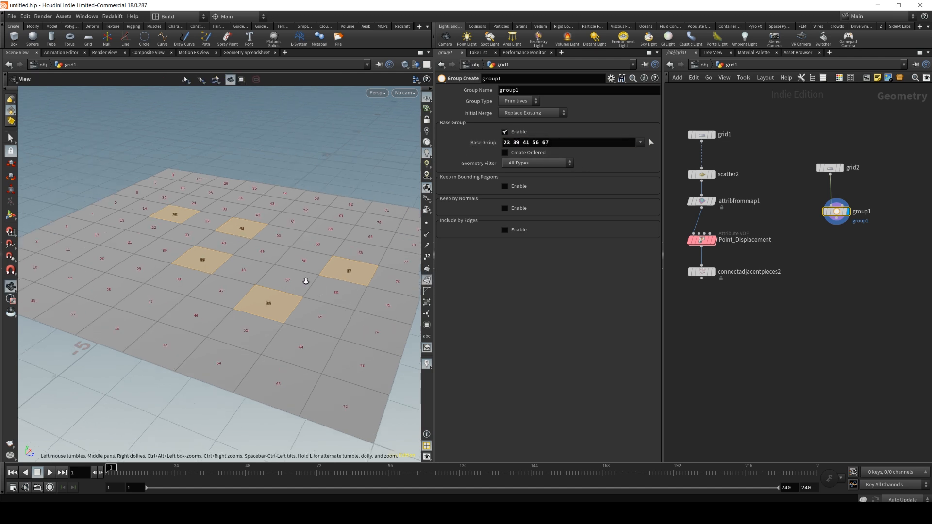
scroll(251, 308, "up", 6)
scroll(270, 345, "up", 4)
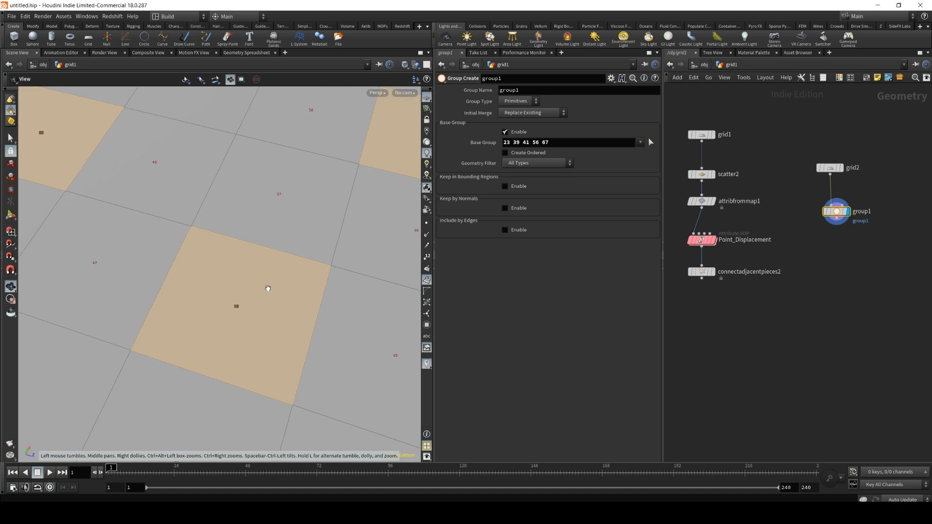
key("s")
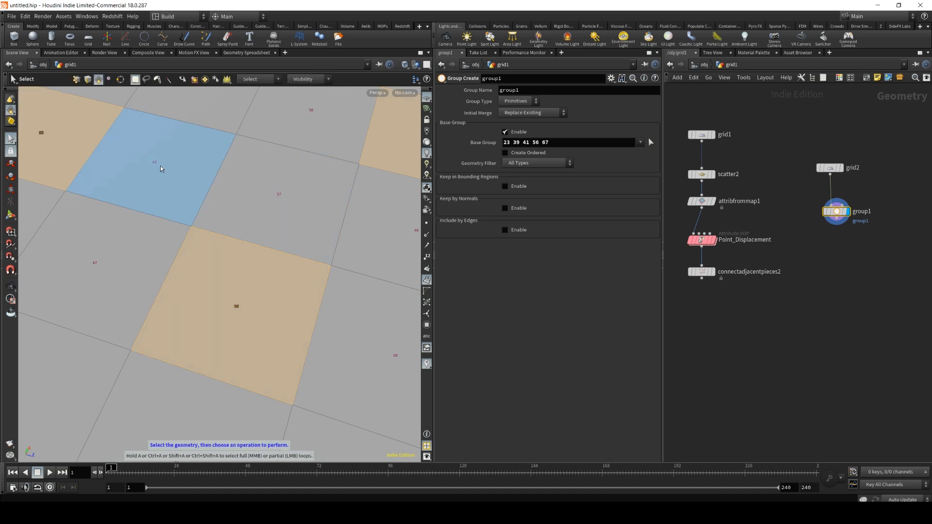
Add primitive 48 to the Base Group of group1.
left_click(586, 141)
key("Return")
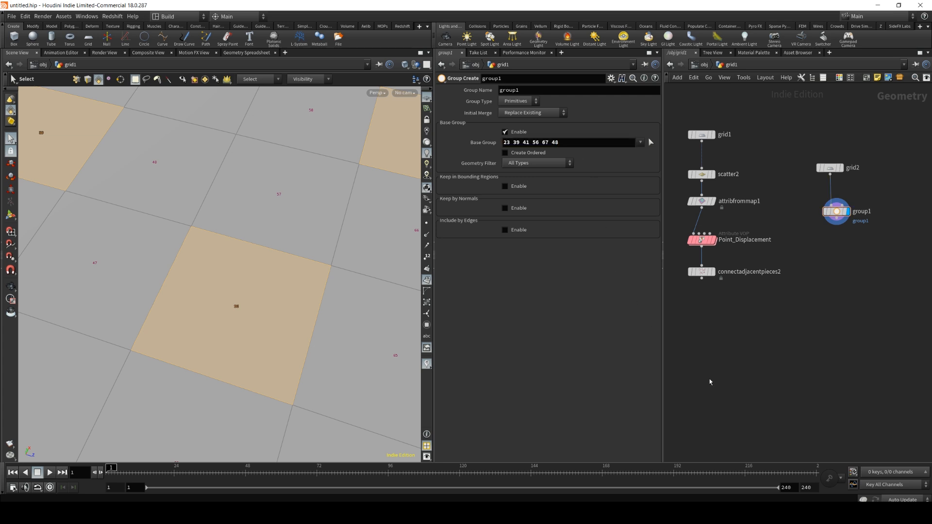
key("Escape")
mouse_move(139, 172)
left_mouse_down()
mouse_move(164, 195)
mouse_move(141, 184)
left_mouse_up()
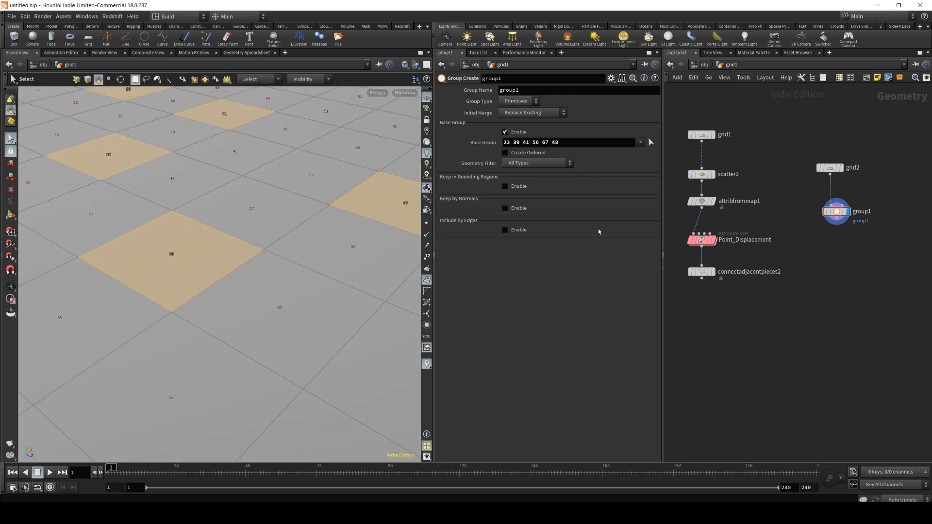
Clear all primitive numbers from the Base Group of group1.
right_click_drag(133, 181, 133, 245)
left_click(566, 140)
key("BackSpace")
key("BackSpace")
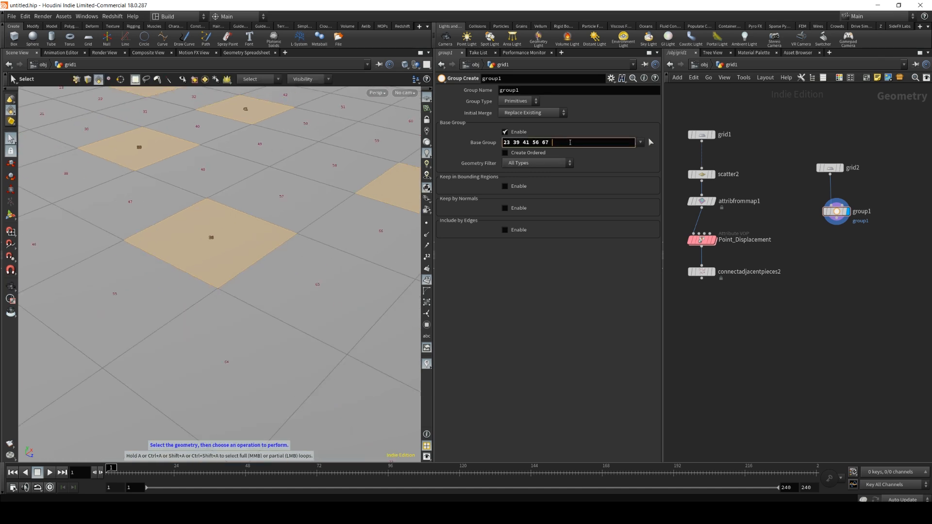
key("ctrl+a")
key("BackSpace")
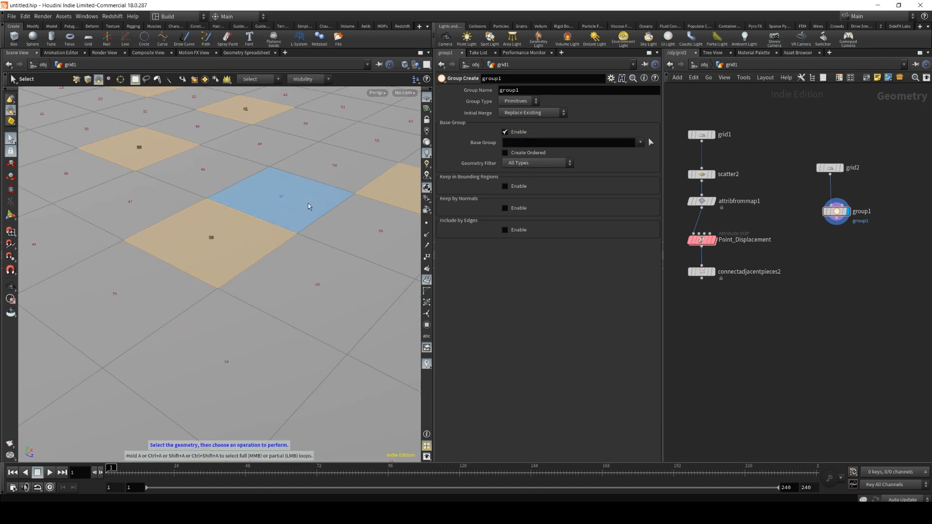
left_click(11, 163)
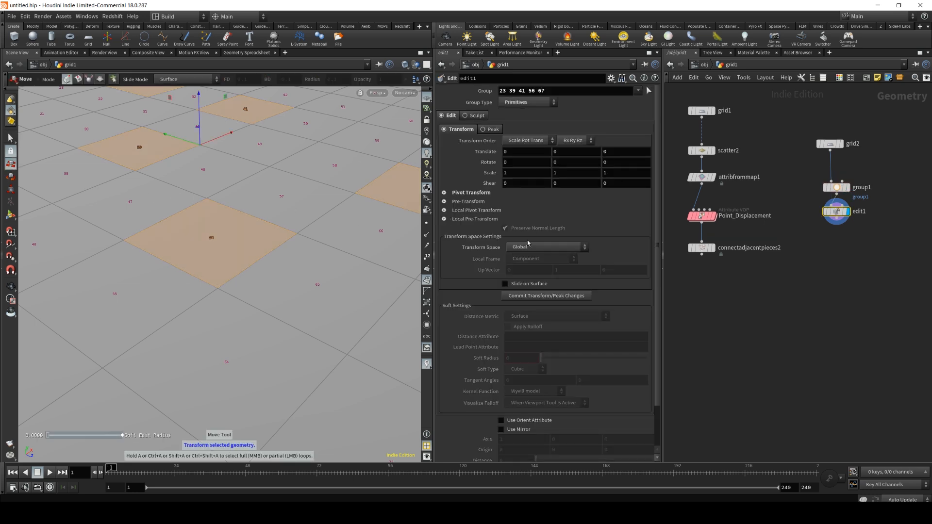
left_click(837, 213)
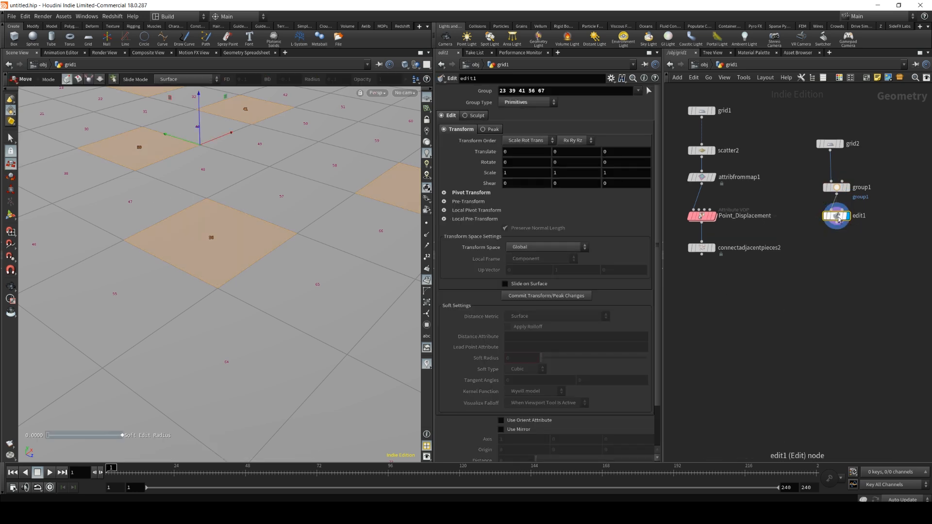
key("Delete")
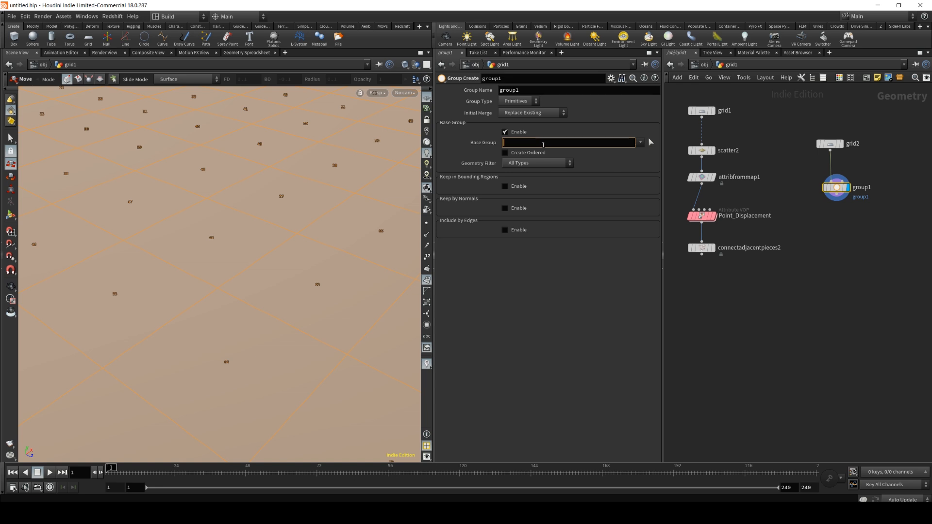
Enter primitives 56 and 47 as the Base Group of group1.
right_click(185, 240)
scroll(213, 236, "up", 5)
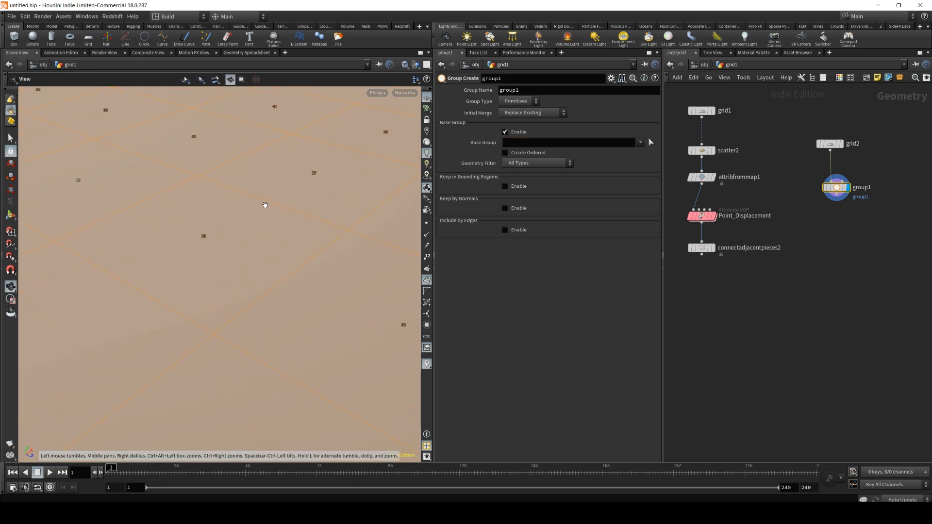
left_click(528, 143)
key("Return")
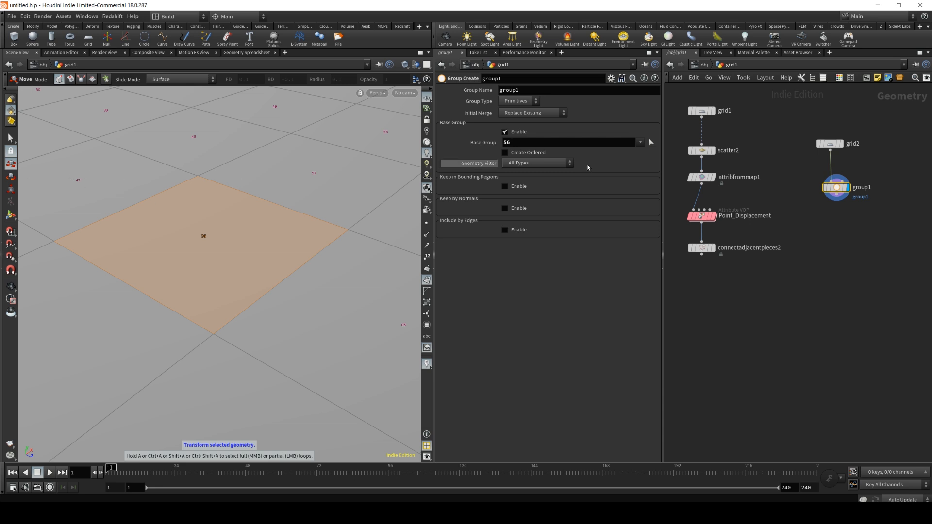
left_click(552, 143)
key("Return")
Add primitive 14, near the grid's far corner, to the Base Group.
middle_click_drag(213, 101, 239, 236, "alt")
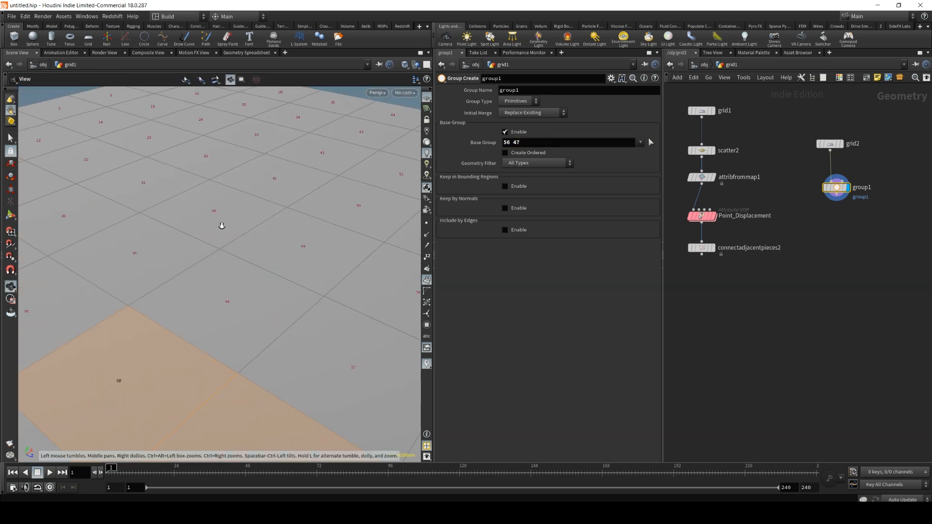
right_click_drag(240, 236, 168, 190, "alt")
middle_click_drag(169, 190, 231, 241, "alt")
right_click_drag(231, 241, 195, 277, "alt")
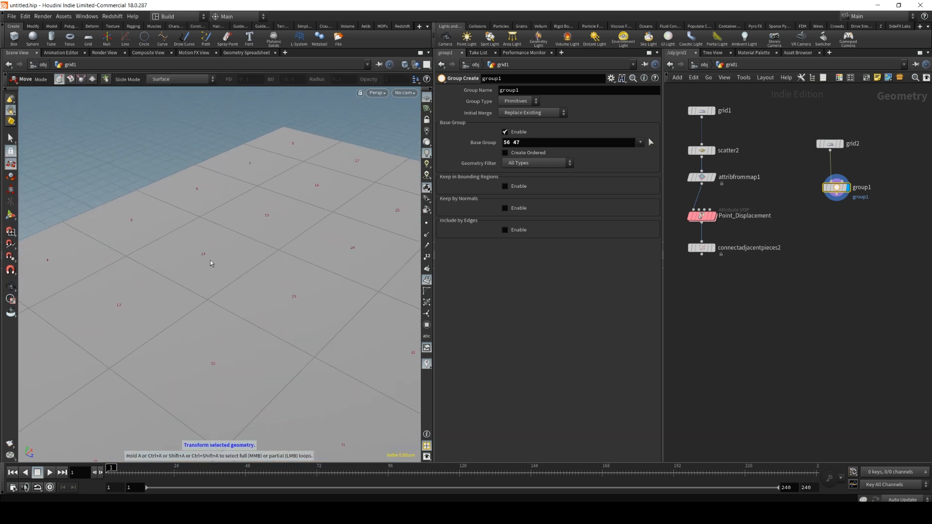
left_click(548, 139)
type("14")
key("Return")
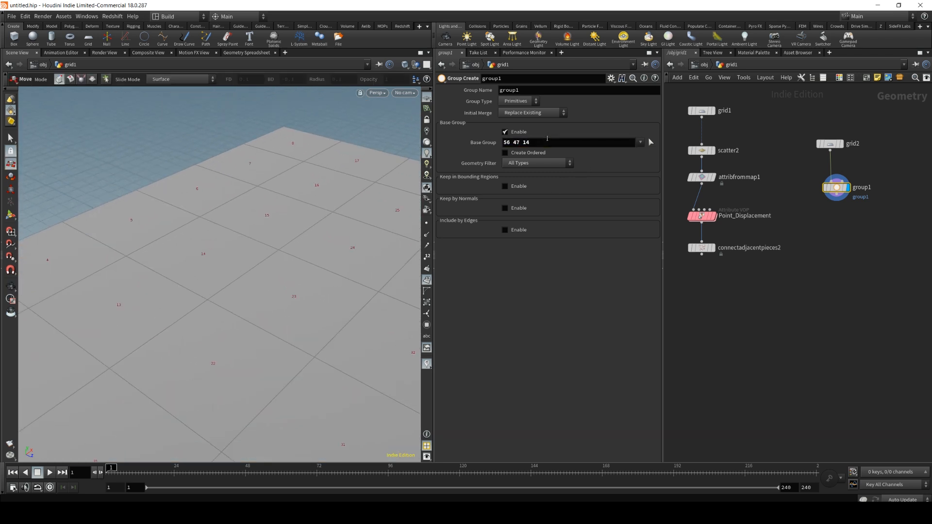
Extend the Base Group's last entry to the range 14-25 and limit it to every second primitive with :2.
left_click(556, 142)
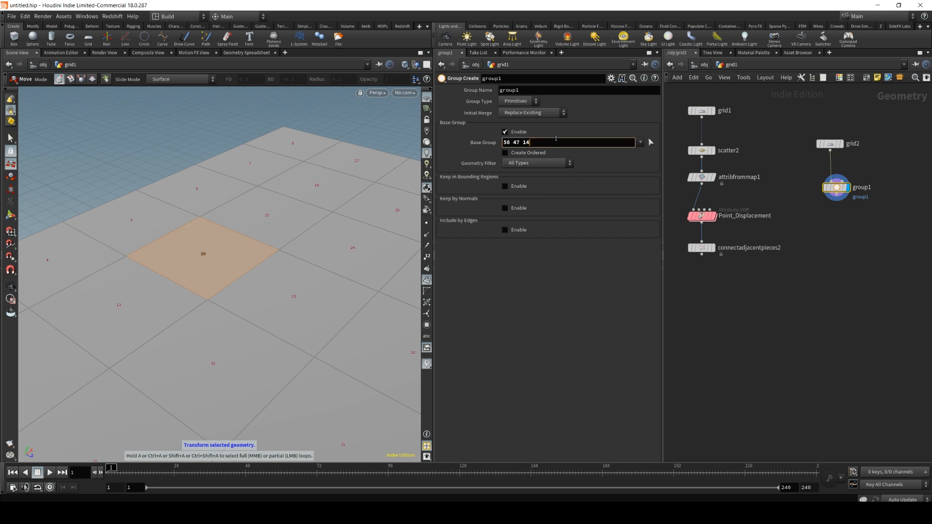
type("-25")
key("Return")
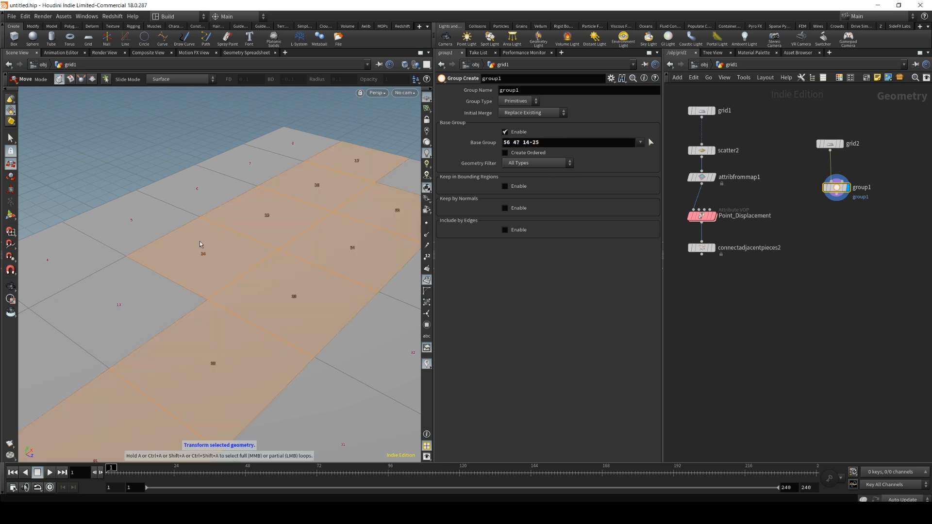
left_click_drag(206, 268, 179, 301, "alt")
left_click(552, 142)
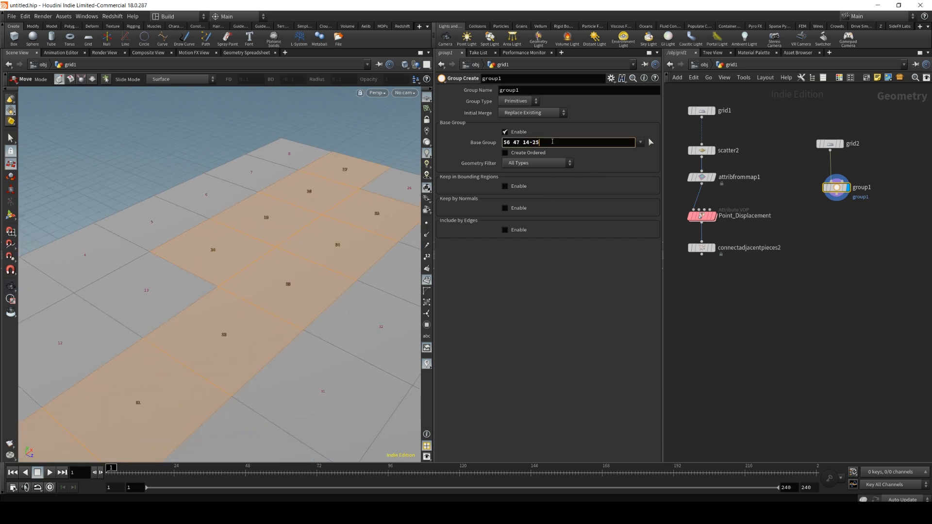
type(":2")
key("Return")
Change the end of the Base Group's primitive range to 35, giving 14-35:2.
right_click(219, 222)
left_click(187, 313)
left_click(536, 143)
key("BackSpace")
key("BackSpace")
type("35")
key("Return")
key("Escape")
scroll(258, 367, "down", 5)
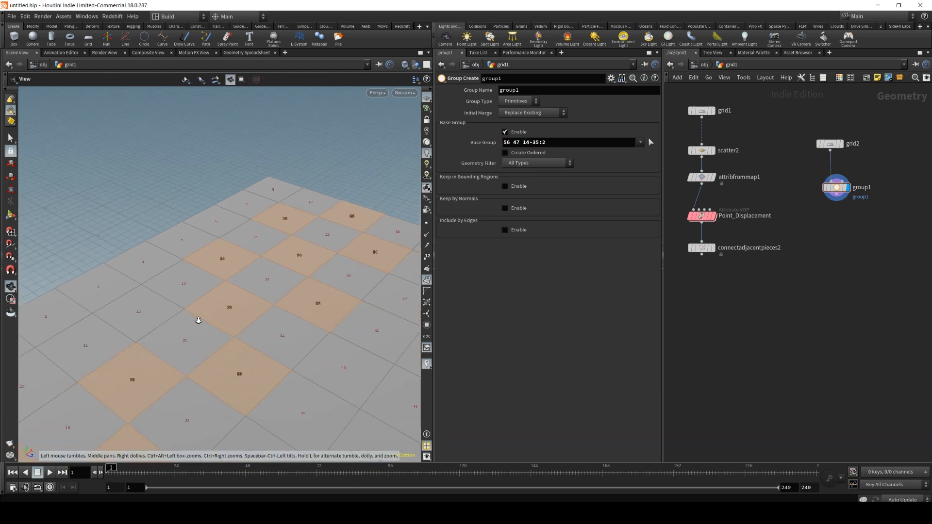
Enable Keep in Bounding Regions on group1 and set the bounding box Size to 5.7 on all axes.
middle_click_drag(259, 367, 242, 296)
right_click_drag(222, 287, 270, 277)
left_click_drag(271, 277, 287, 264)
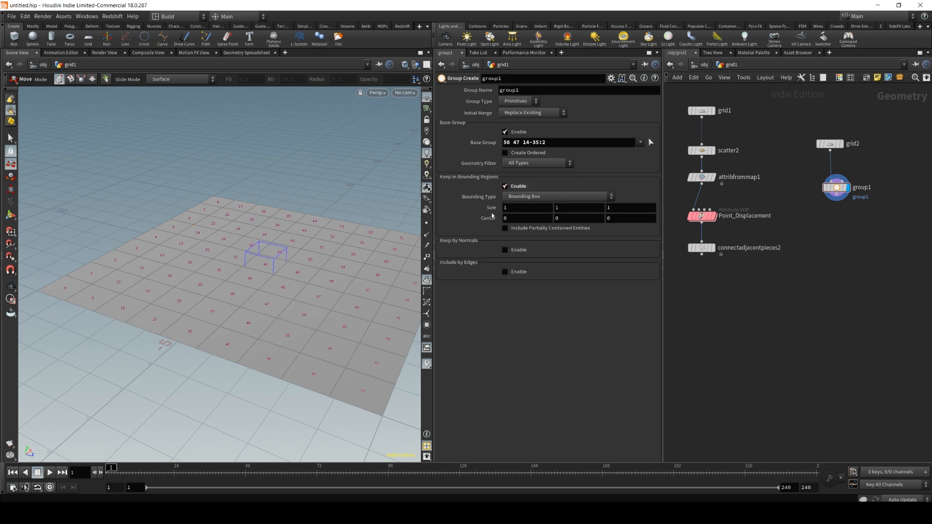
middle_click_drag(493, 208, 655, 216)
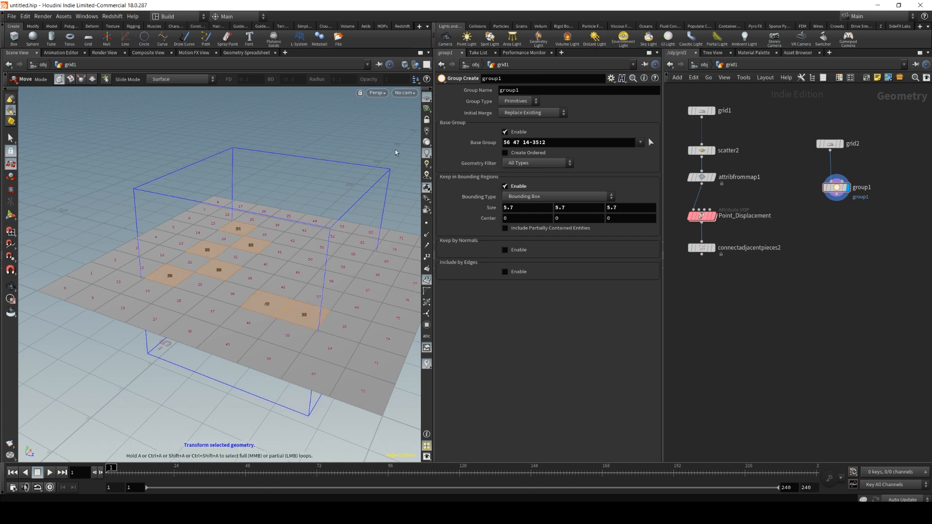
Restrict group1 to Points inside a bounding box of Size 4.8 on all axes, with its Base Group disabled.
left_click(505, 132)
middle_click_drag(495, 175, 550, 162)
left_click(519, 101)
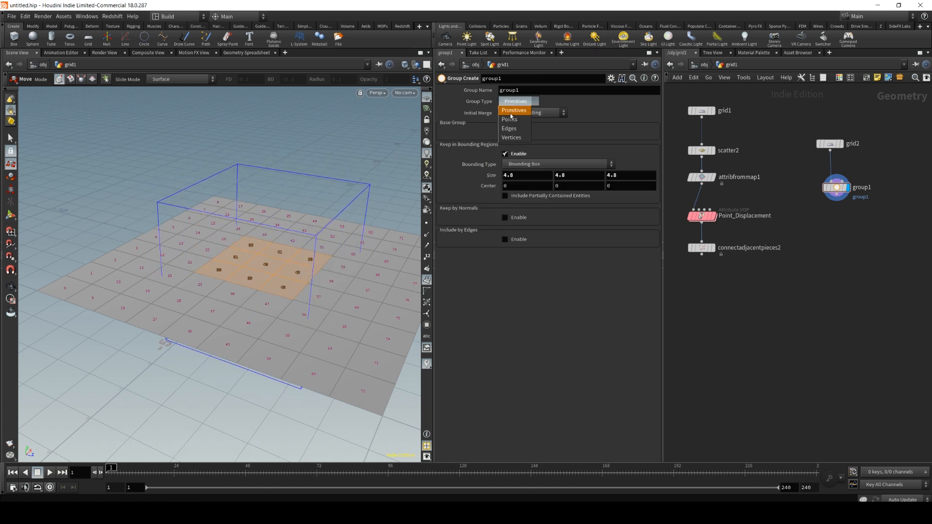
left_click(515, 112)
left_click(520, 102)
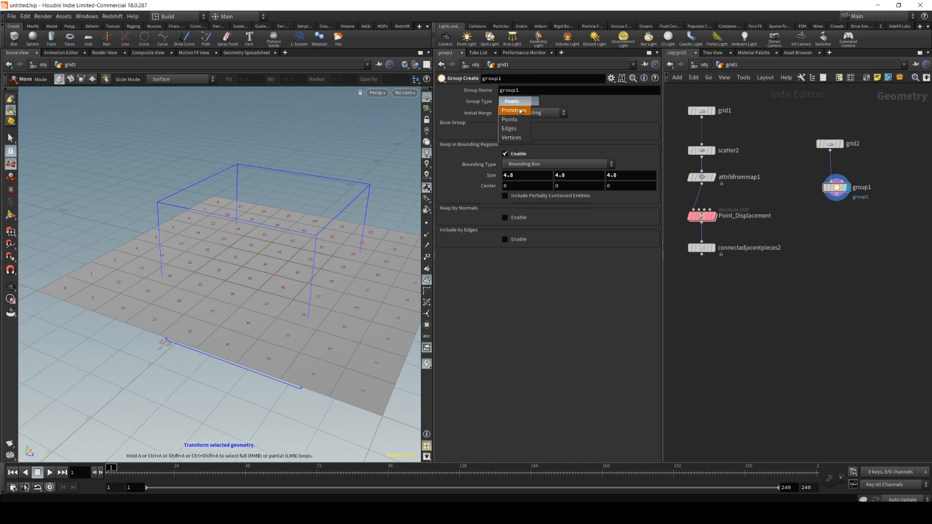
left_click(508, 158)
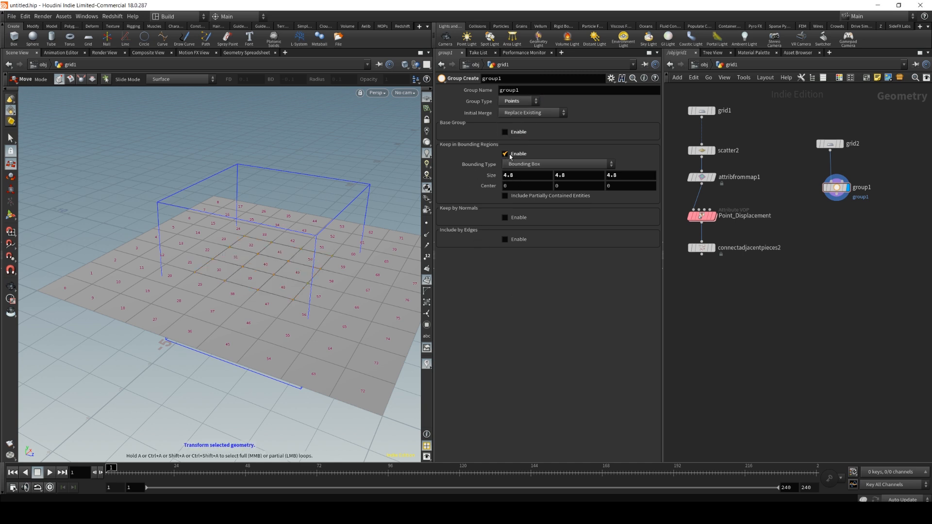
Return group1 to a Primitives group defined by its enabled Base Group, with Keep in Bounding Regions disabled.
left_click(505, 154)
left_click(504, 132)
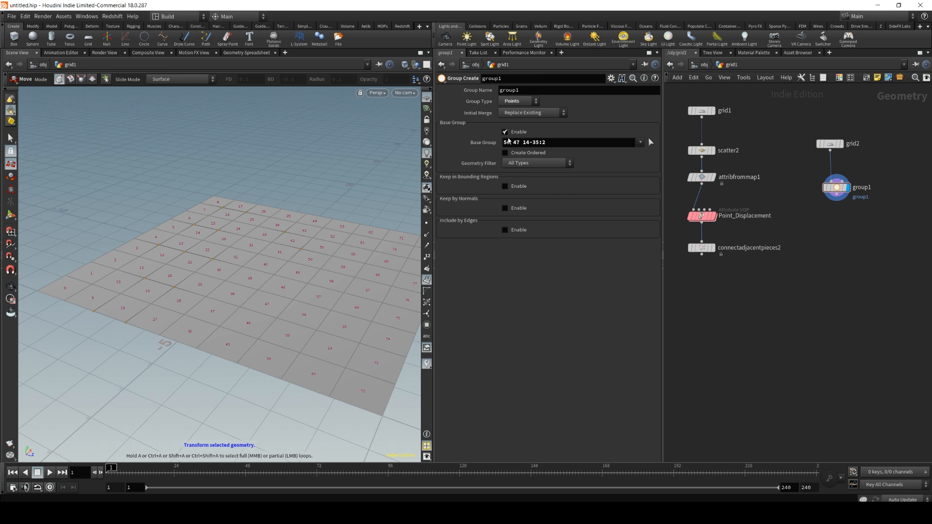
left_click(520, 101)
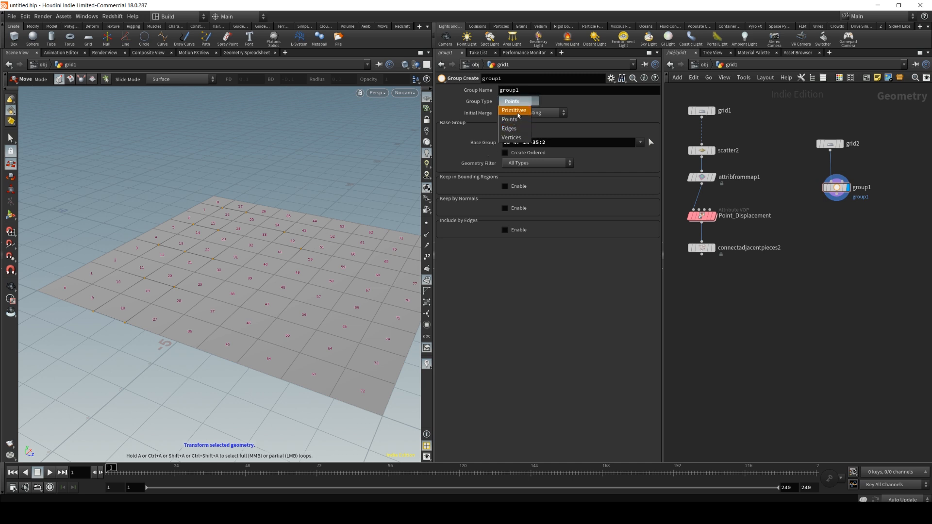
left_click(518, 97)
key("Escape")
Hide the primitive numbers in the viewport.
right_click_drag(244, 244, 258, 255)
left_click_drag(257, 256, 252, 270)
left_click(425, 282)
Add a displayed PolyExtrude node fed by group1, with Divide Into set to Individual Elements.
key("Tab")
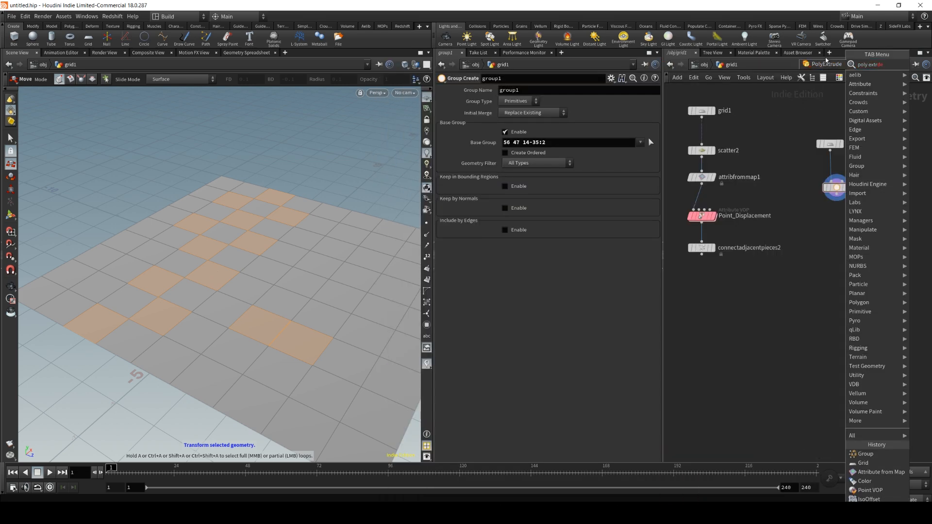
key("Return")
left_click(836, 222)
left_click(534, 102)
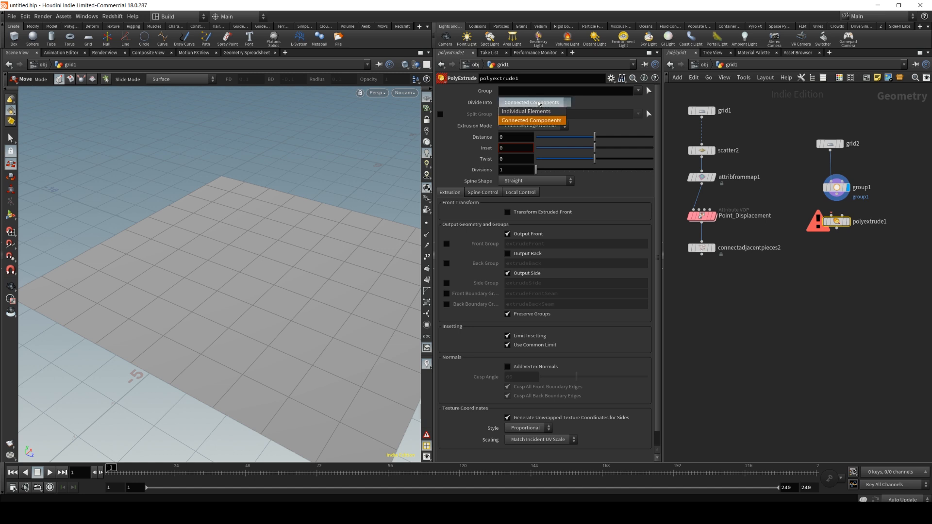
left_click(534, 112)
left_click_drag(839, 198, 835, 217)
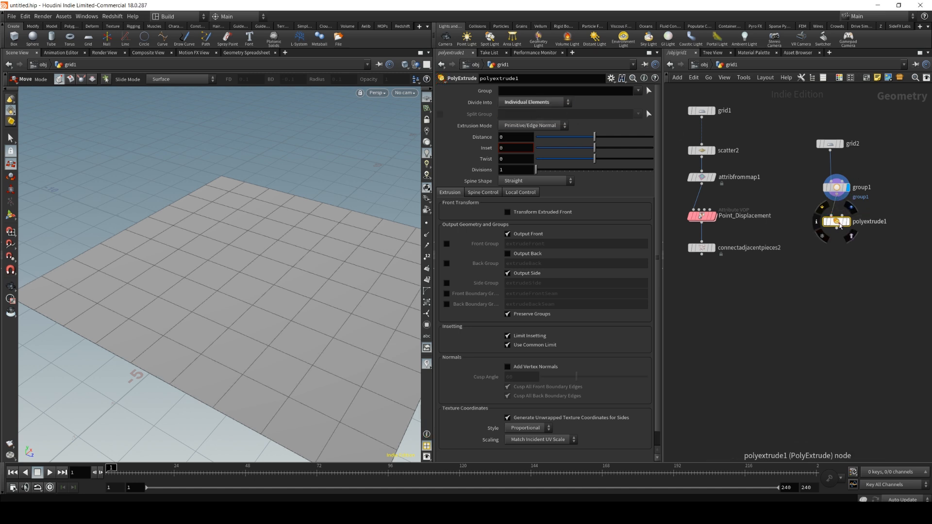
left_click(846, 221)
Set the PolyExtrude Distance to 0.72 and limit its Group to group1.
left_click_drag(594, 136, 636, 138)
left_click(638, 91)
left_click(644, 100)
right_click_drag(239, 227, 219, 242, "alt")
left_click_drag(218, 241, 257, 227, "alt")
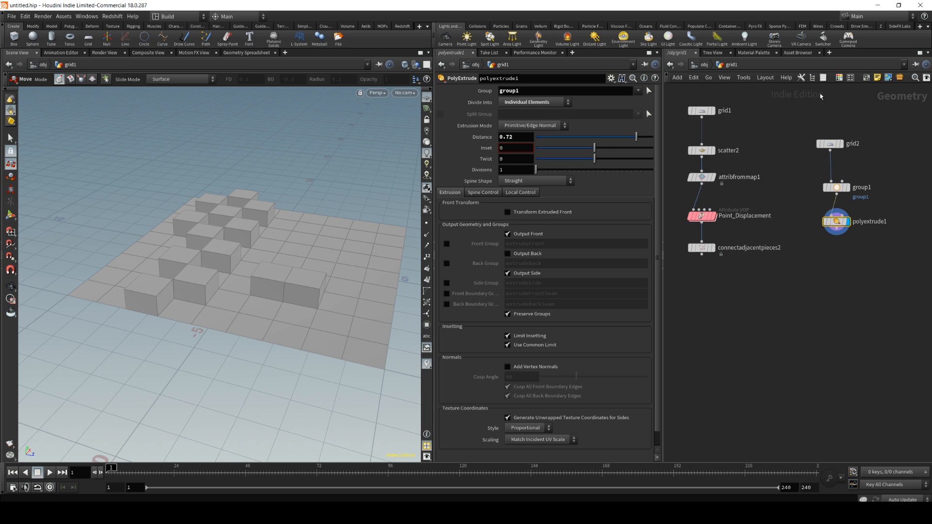
right_click_drag(243, 257, 264, 241, "alt")
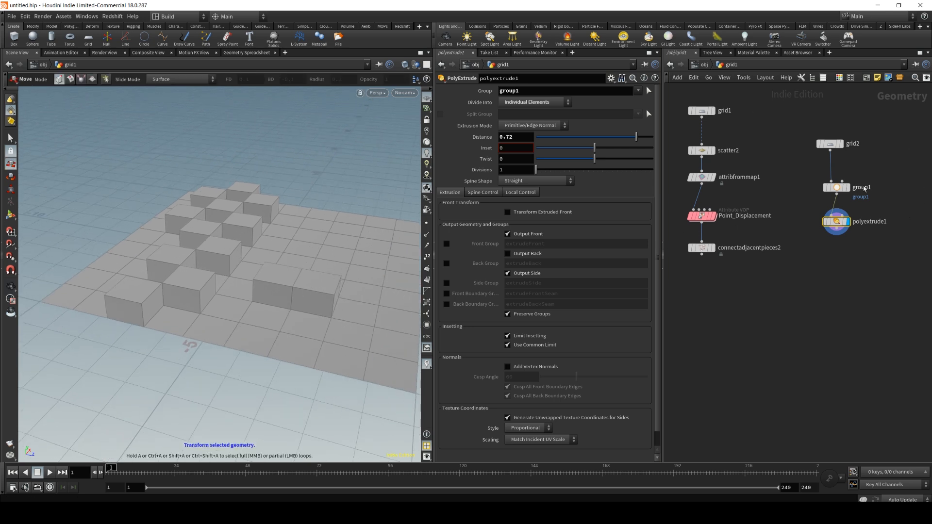
Remove primitive 56 from group1's Base Group.
left_click(836, 190)
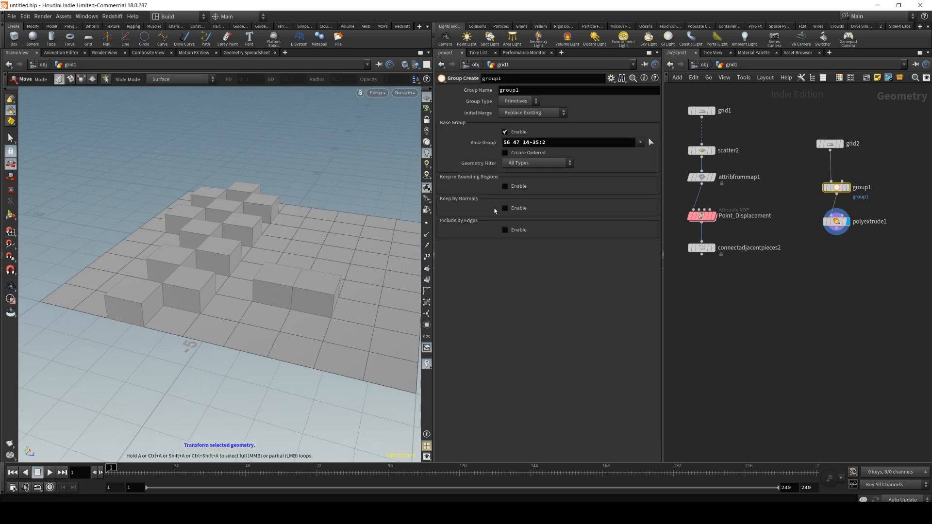
left_click_drag(513, 143, 502, 142)
key("BackSpace")
key("Return")
mouse_move(253, 297)
right_mouse_down("alt")
mouse_move(235, 305)
mouse_move(264, 292)
right_mouse_up("alt")
key("t")
left_click(512, 142)
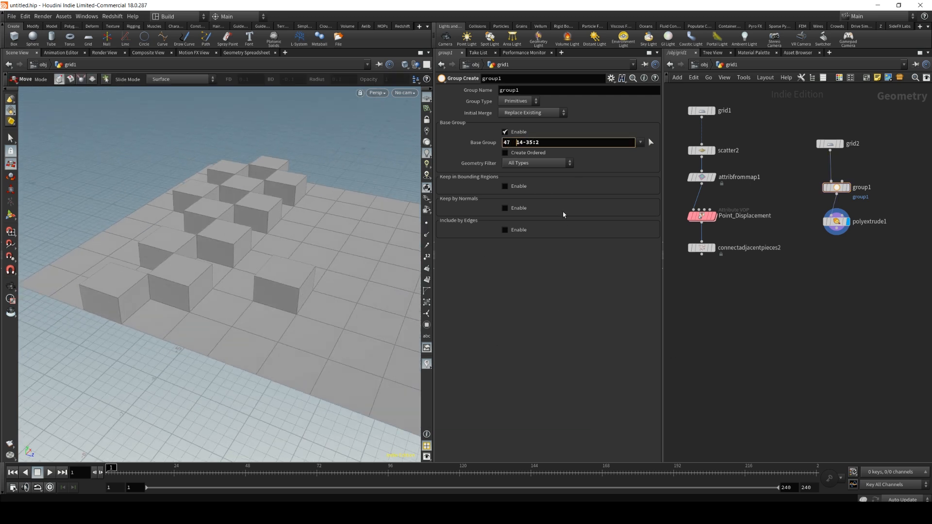
Show the primitive numbers in the viewport and add primitive 60 to the Base Group.
left_click(427, 256)
scroll(279, 321, "up", 10)
left_click(543, 142)
type("60")
key("Return")
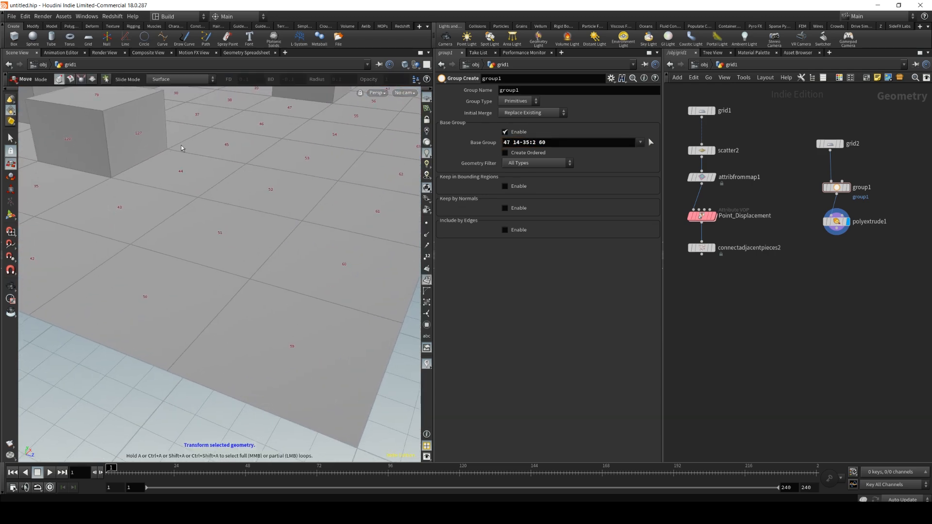
Add primitive 59 to the end of the Base Group.
left_click(563, 142)
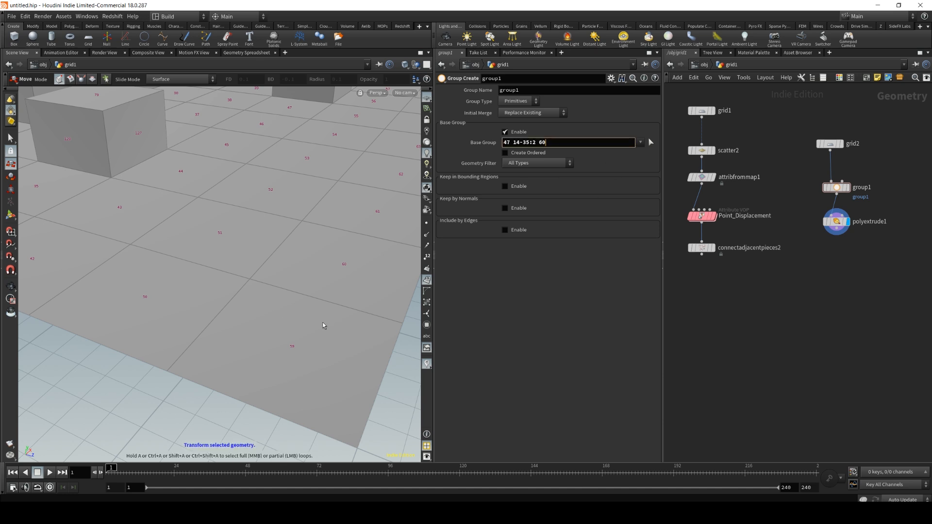
type("59")
key("Return")
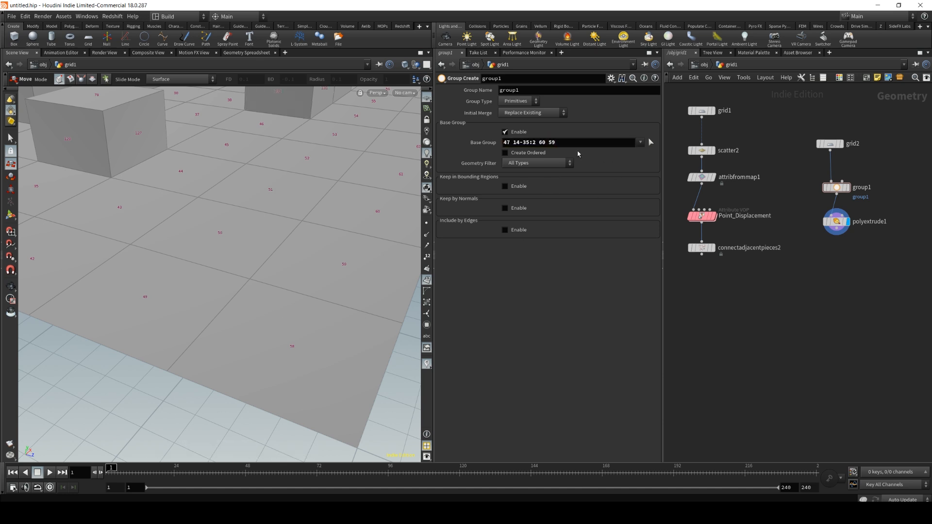
Replace primitive 59 with 58 in the Base Group.
key("Escape")
middle_click_drag(271, 260, 277, 374)
right_click_drag(277, 374, 403, 198)
left_click_drag(312, 437, 273, 293)
right_click_drag(331, 425, 402, 339)
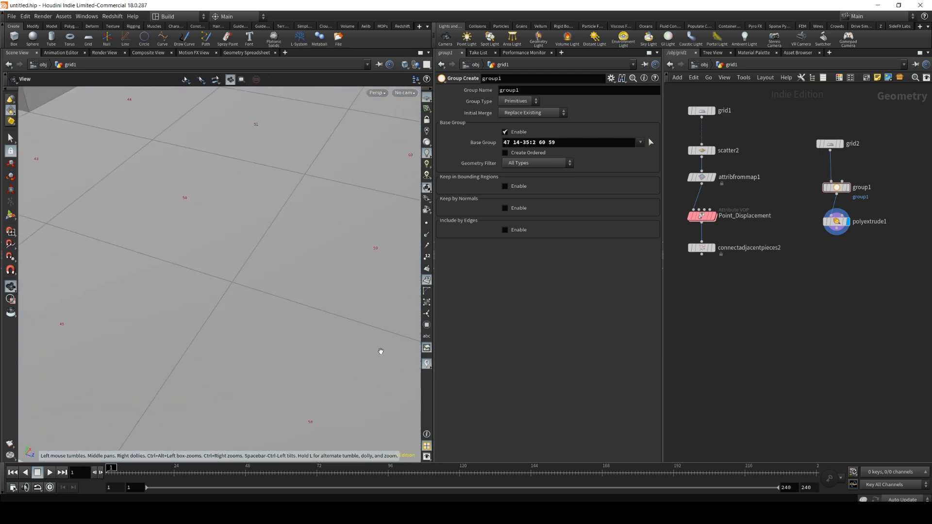
key("BackSpace")
type("8")
key("Return")
Remove the range 14-35:2 from the Base Group, leaving 47 60 58.
right_click_drag(277, 408, 204, 319)
middle_click_drag(140, 135, 226, 243)
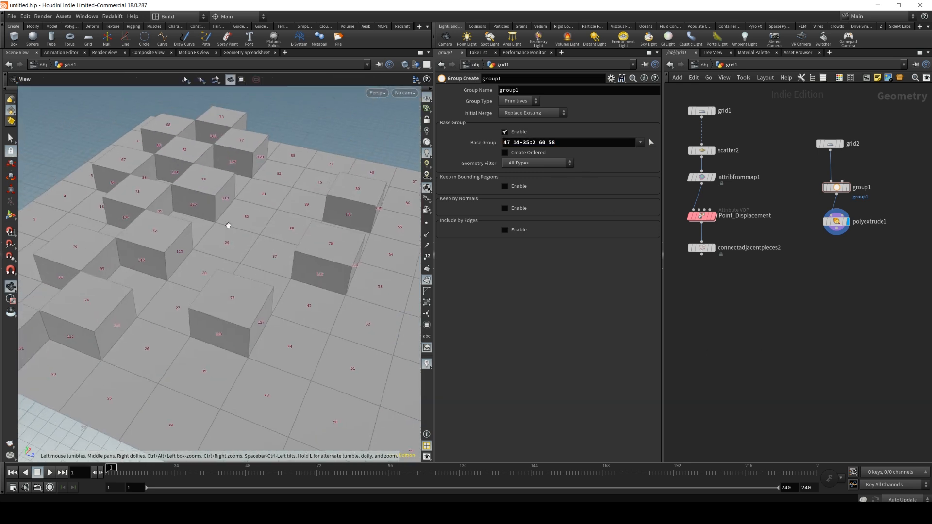
right_click_drag(226, 243, 399, 183)
left_click(513, 142)
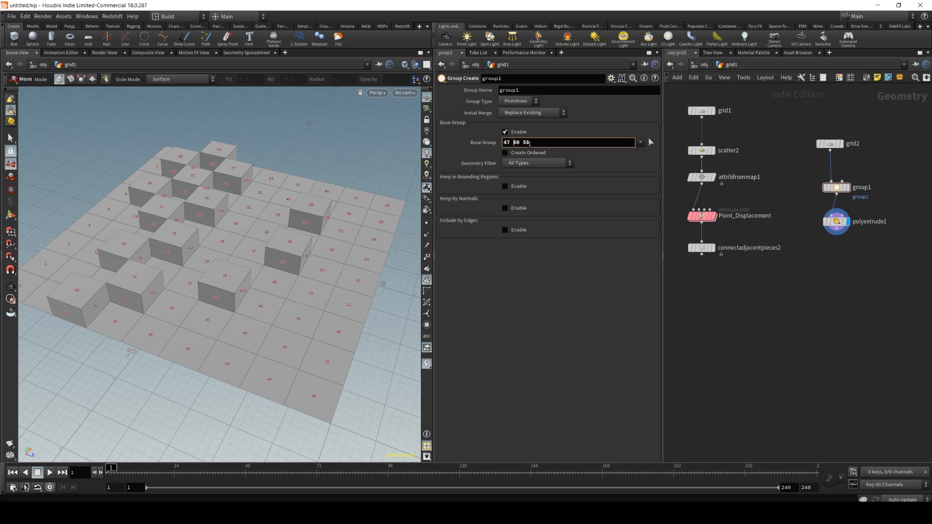
key("Return")
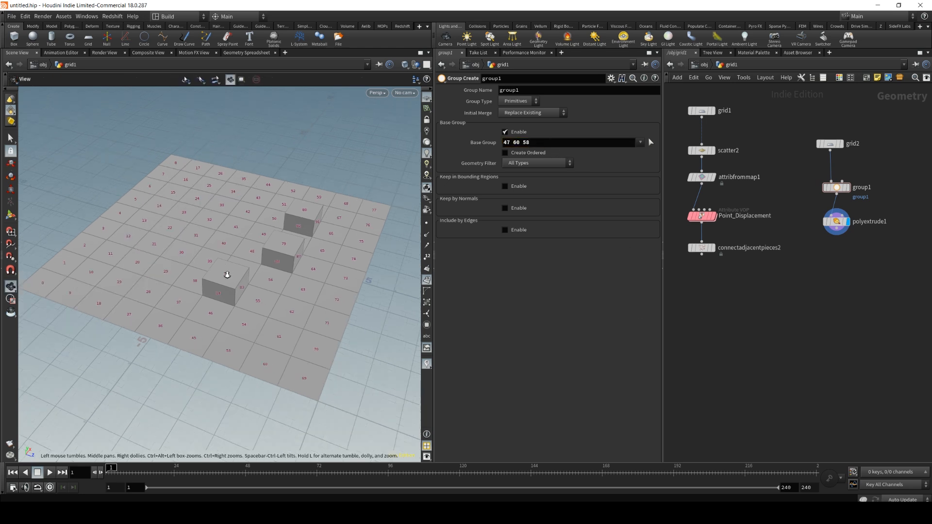
right_click_drag(235, 281, 250, 257, "alt")
Delete the grid2, group1 and polyextrude1 nodes and display connectadjacentpieces2.
left_click_drag(879, 251, 810, 120)
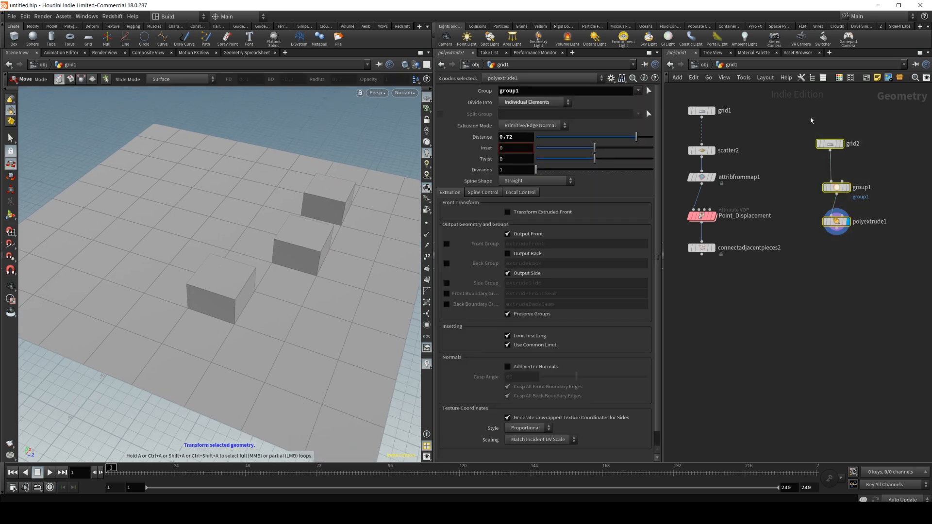
key("Delete")
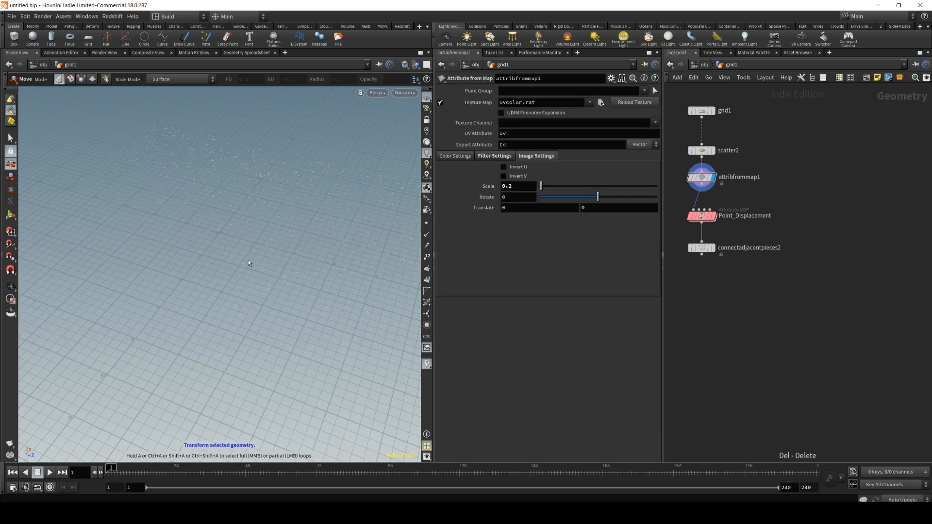
left_click(711, 248)
key("Escape")
left_click_drag(189, 220, 223, 238)
key("t")
middle_click_drag(223, 242, 239, 253, "alt")
right_click_drag(239, 254, 285, 214, "alt")
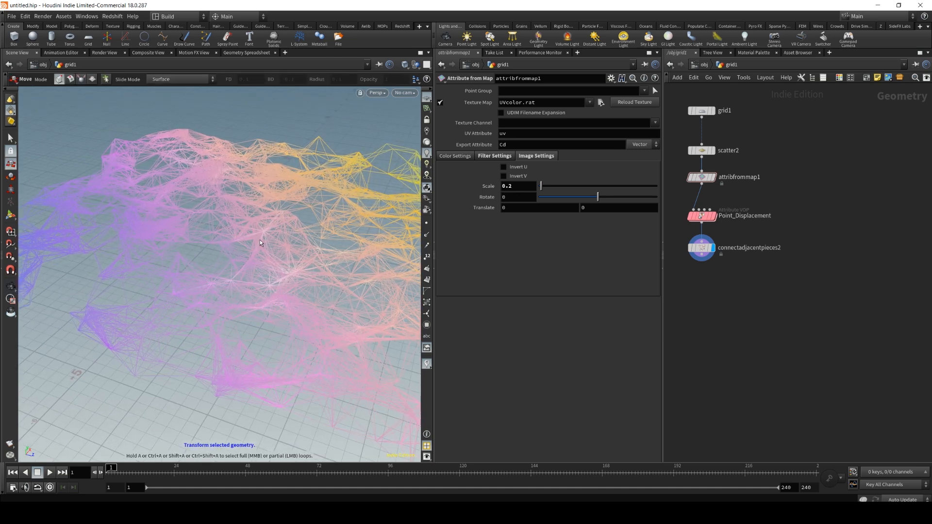
Add a Group by Range node below connectadjacentpieces2.
middle_click_drag(777, 268, 831, 310)
right_click_drag(195, 243, 262, 279, "alt")
middle_click_drag(270, 282, 242, 291, "alt")
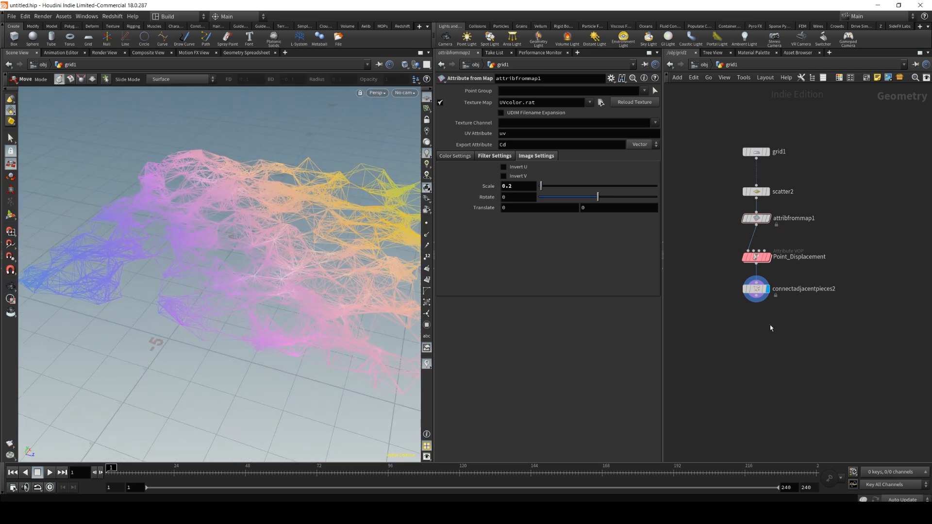
right_click(229, 264, "alt")
key("Escape")
middle_click_drag(299, 244, 268, 251, "alt")
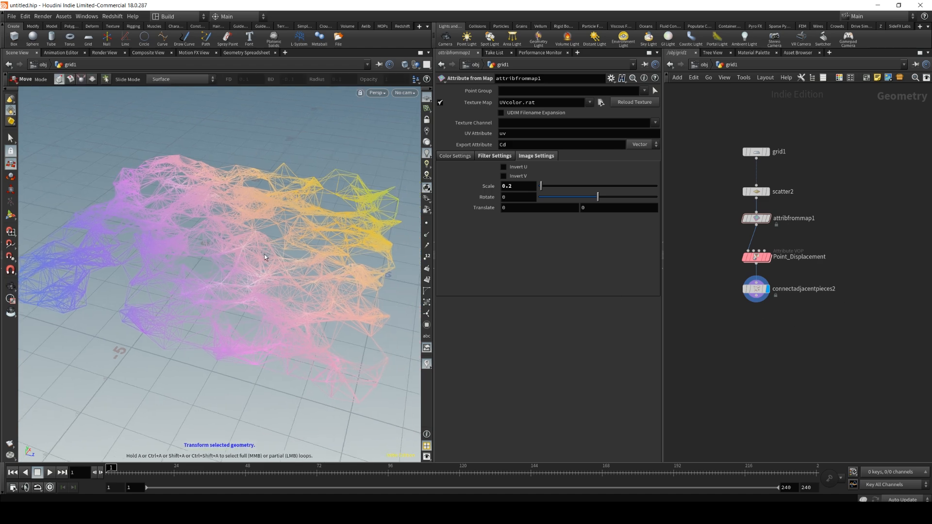
key("Tab")
type("group r")
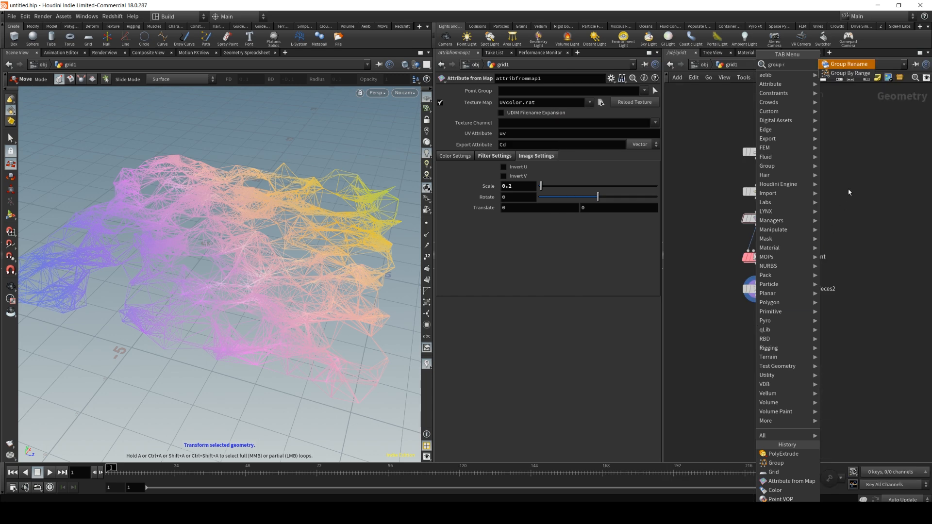
key("Return")
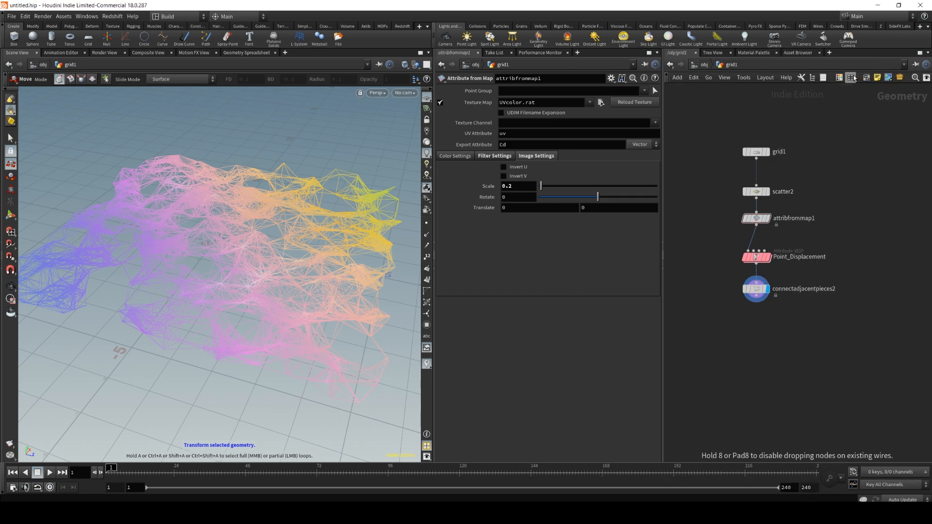
left_click(756, 323)
key("Tab")
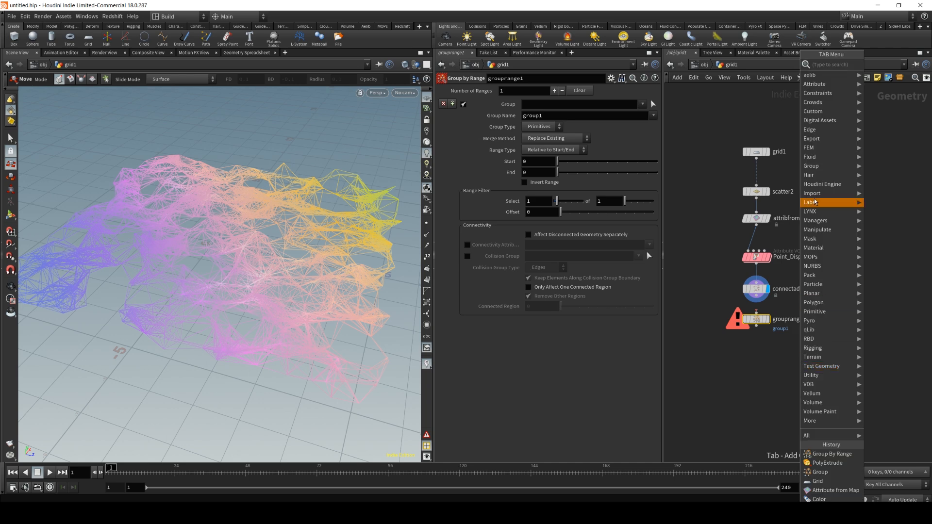
type("group")
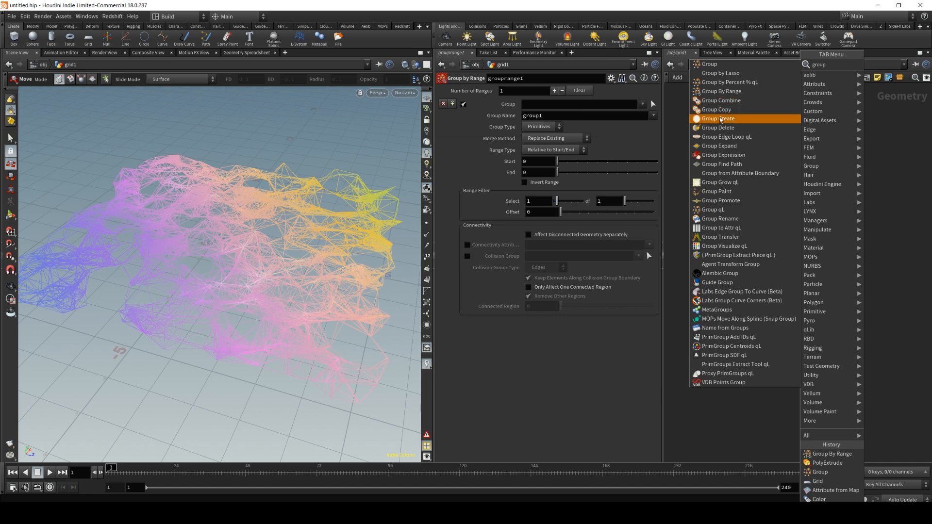
key("Escape")
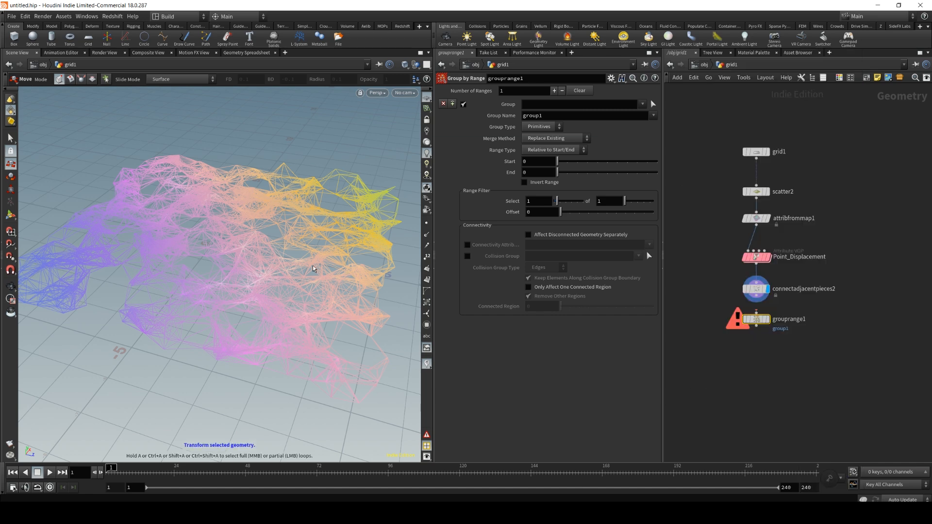
Connect connectadjacentpieces2 to the displayed Group by Range node and set its Group Type to Points.
left_click_drag(756, 298, 755, 315)
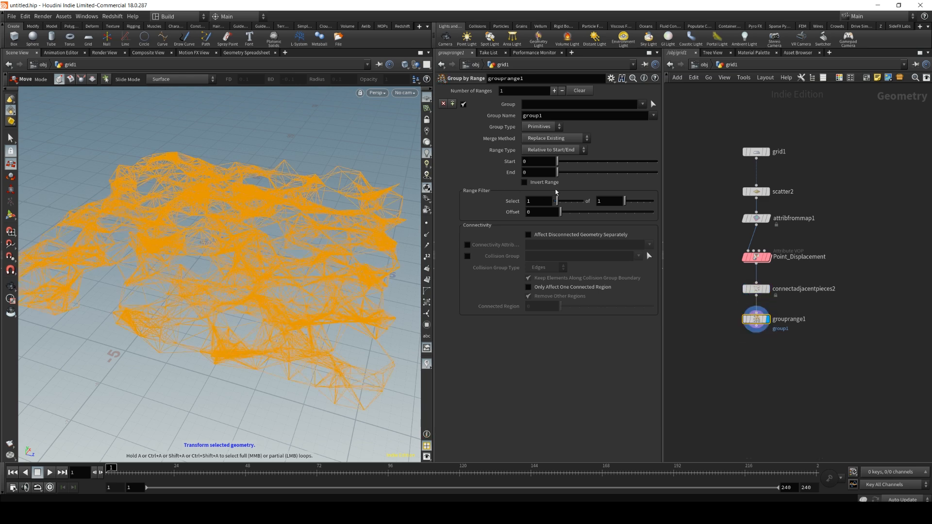
left_click(542, 126)
left_click(538, 136)
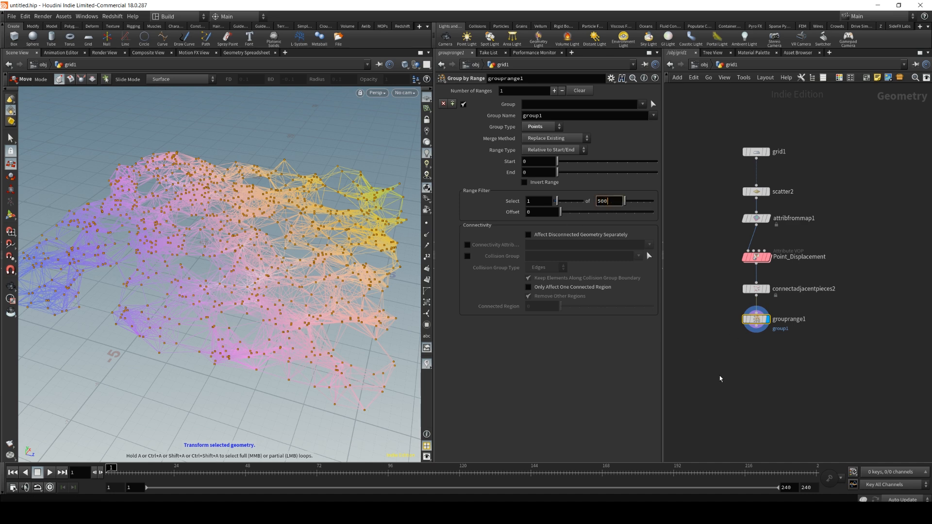
Set the Range Filter to select 1 of 500 points.
key("Return")
key("Escape")
left_click_drag(212, 266, 293, 381)
key("t")
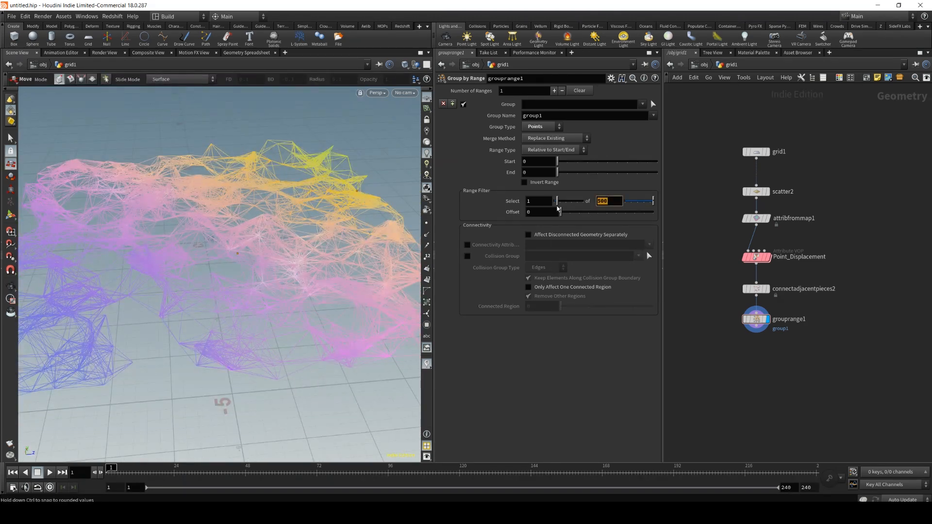
Change the Range Filter to select 1 of 250 points.
right_click(245, 208)
key("Escape")
key("Escape")
right_click_drag(219, 202, 160, 256)
left_click_drag(160, 256, 224, 286)
key("t")
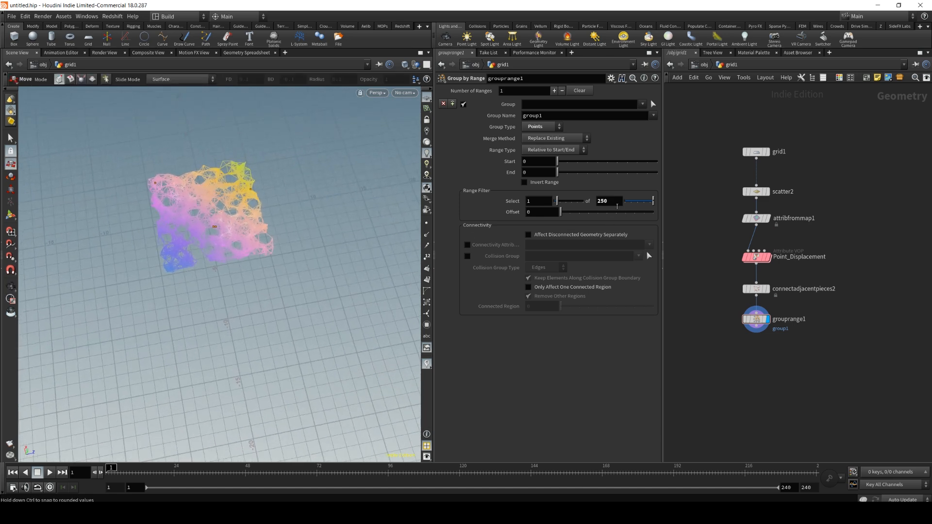
Change the Range Filter to select 1 of 100 points.
right_click(141, 218)
key("Escape")
right_click_drag(141, 218, 246, 223)
key("t")
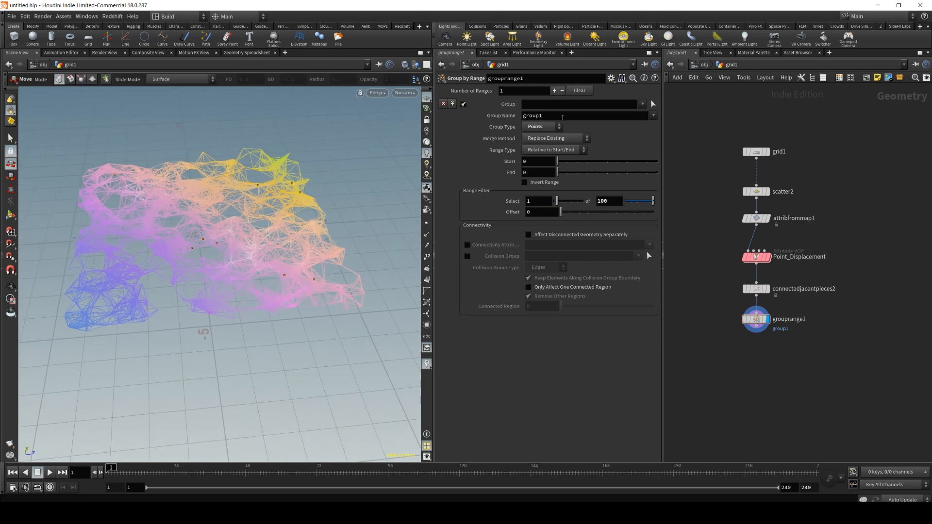
Set the group name to $OS and rename the Group by Range node to start.
type("$OS")
key("Return")
double_click(800, 319)
type("start")
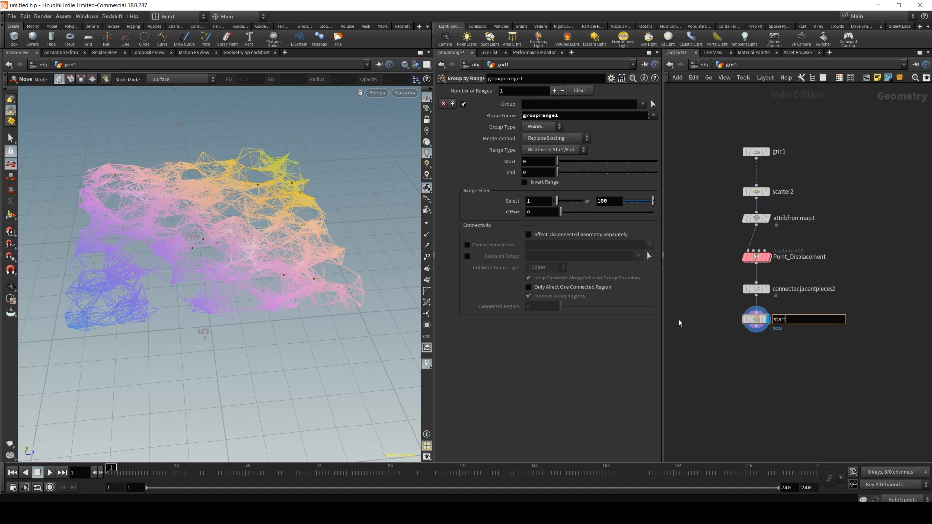
key("Return")
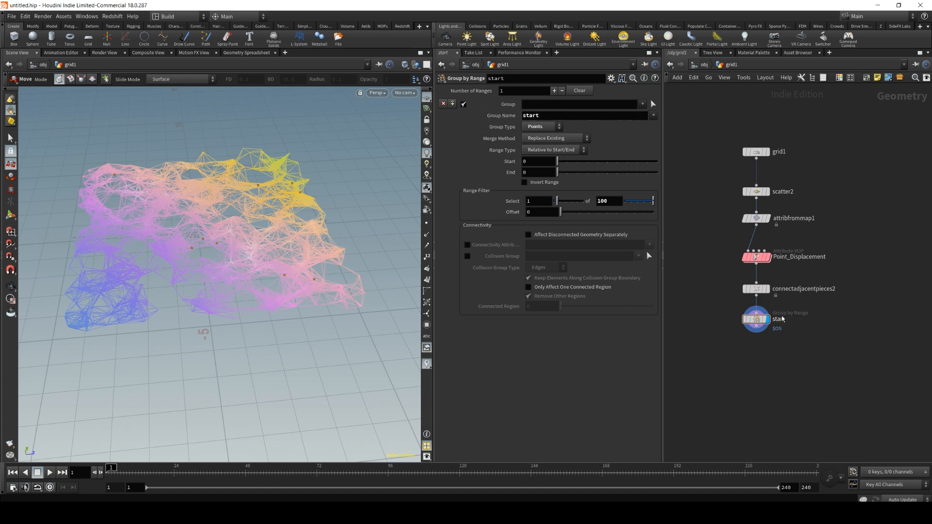
Add a second Group by Range node below start, connect it to start's output and display it.
key("Tab")
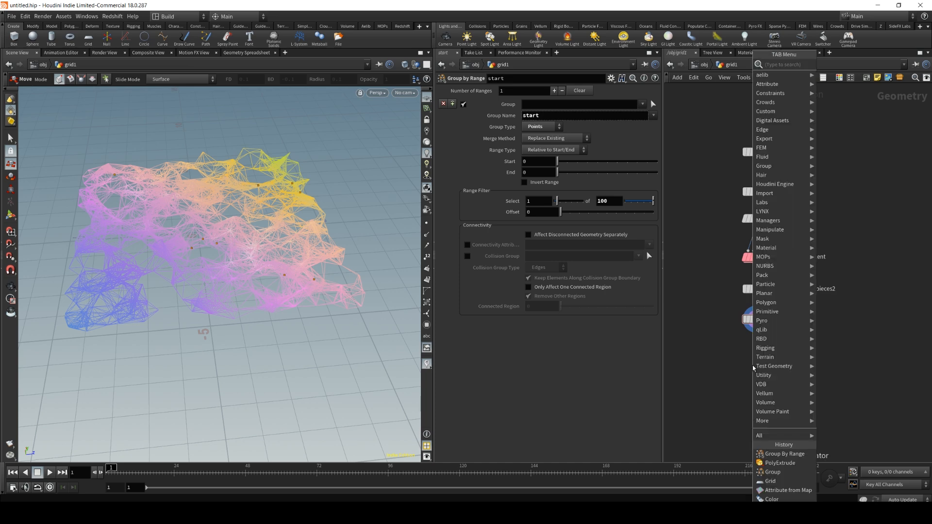
type("group r")
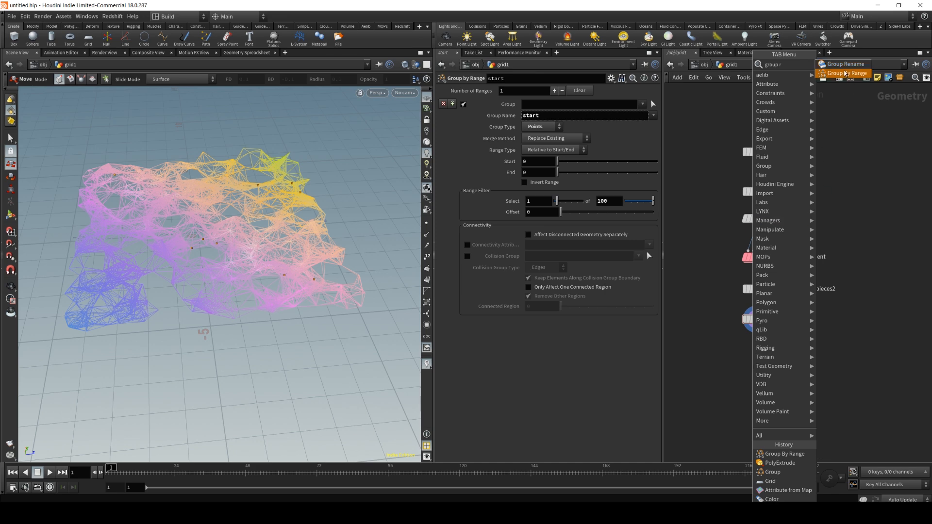
left_click(847, 73)
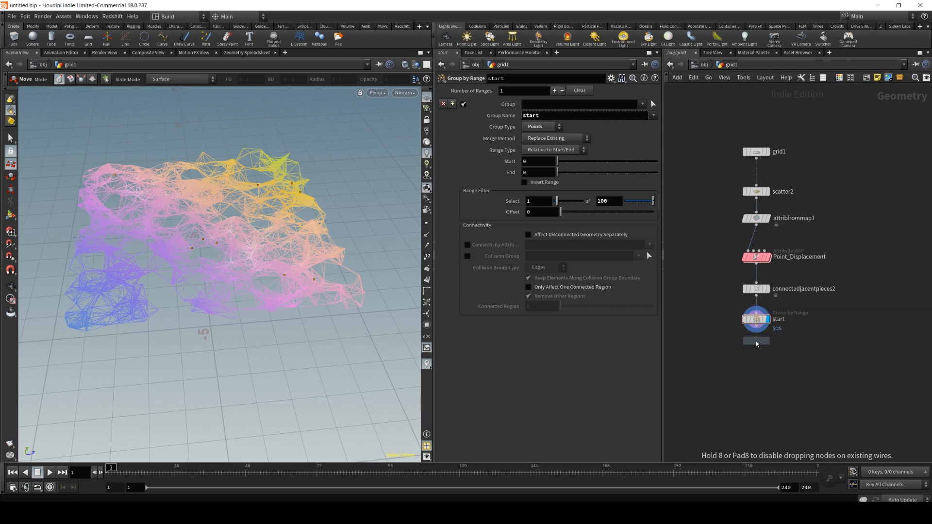
left_click(756, 348)
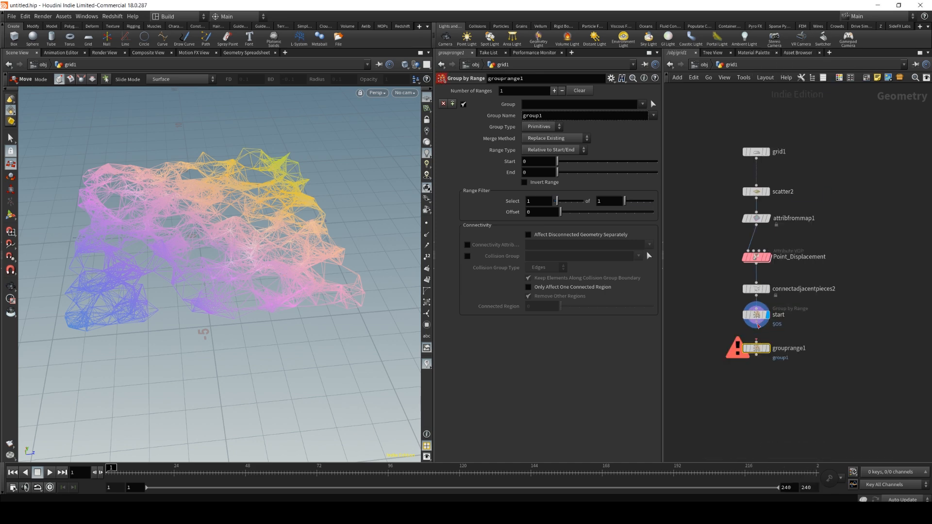
left_click_drag(756, 329, 758, 357)
left_click(768, 348)
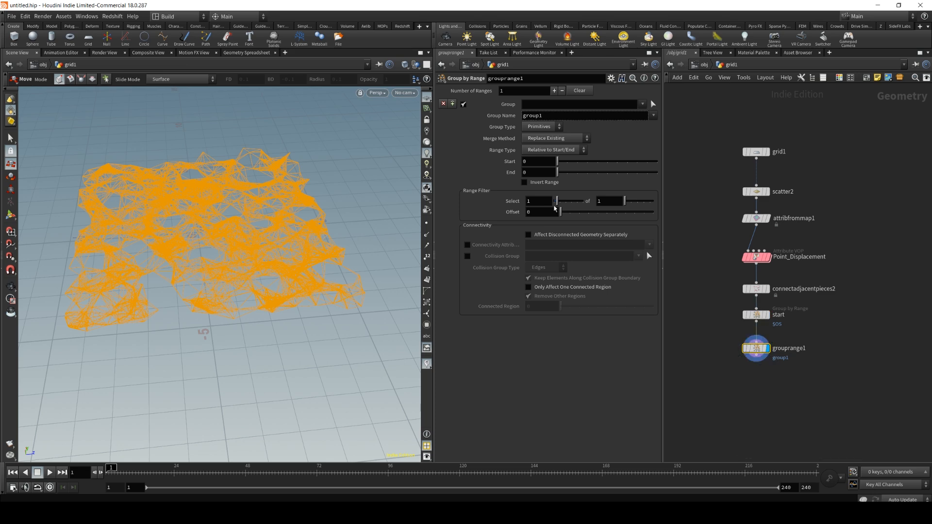
Set the new group node's Group Type to Points, rename the node to end and set its group name to $OS.
left_click(538, 126)
left_click(536, 138)
double_click(817, 346)
type("end")
key("Return")
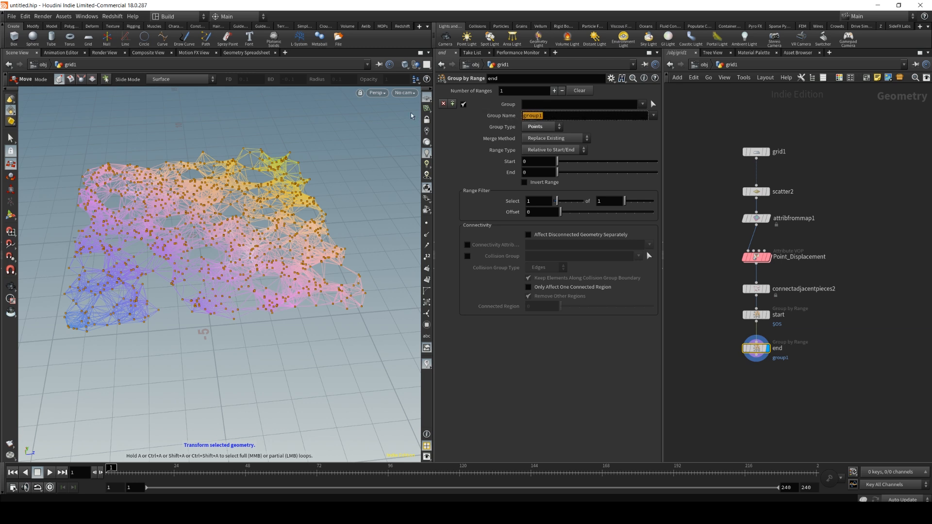
type("$OS")
key("Return")
Compare the points of the start and end groups by displaying each node in the viewport.
left_click_drag(174, 203, 184, 230, "alt")
mouse_move(183, 230)
right_mouse_down("alt")
mouse_move(130, 273)
mouse_move(184, 219)
right_mouse_up("alt")
left_click_drag(184, 218, 252, 204)
left_click(766, 315)
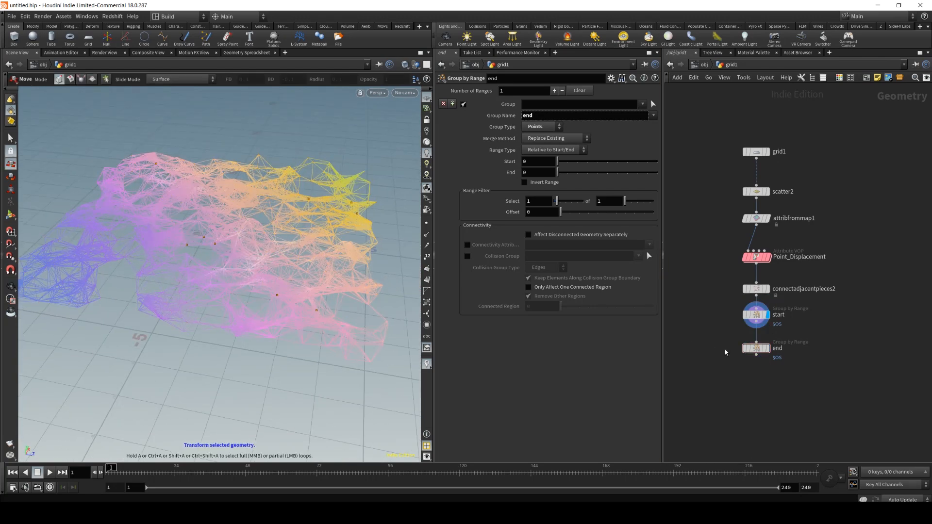
left_click(767, 348)
Add a Find Shortest Path node below end, connect it to end's output and display it.
left_click_drag(758, 291, 702, 285)
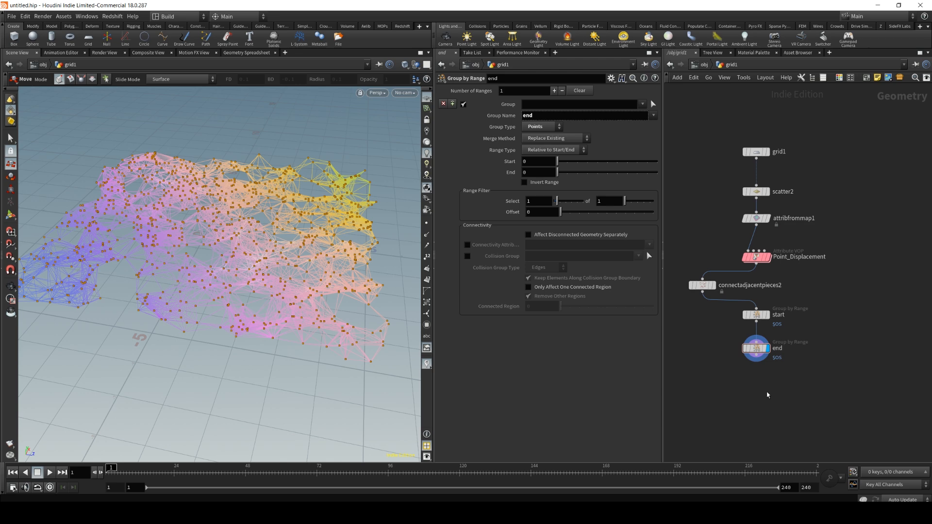
key("Tab")
type("find")
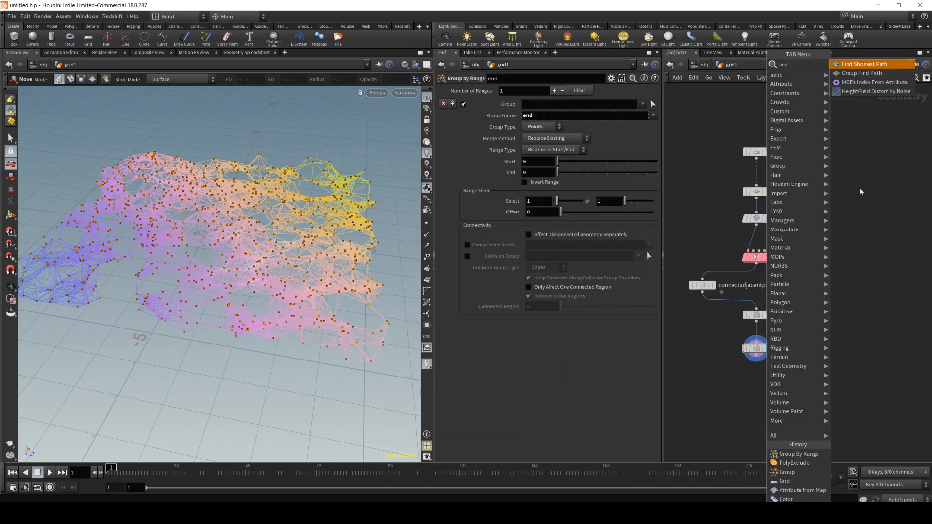
key("Return")
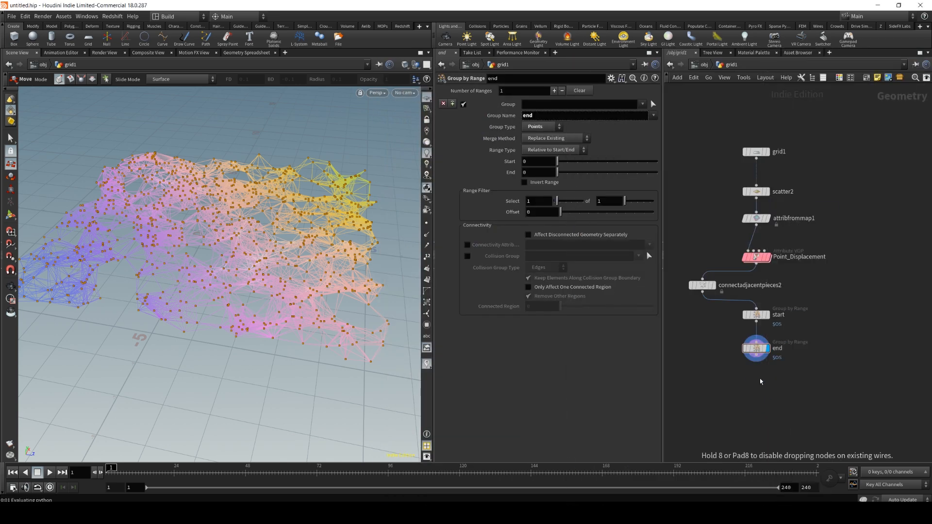
left_click(760, 379)
mouse_move(759, 378)
left_mouse_down()
mouse_move(760, 387)
mouse_move(756, 369)
mouse_move(756, 384)
left_mouse_up()
left_click(771, 375)
Line up connectadjacentpieces2 and findshortestpath1 with the rest of the node chain, leaving both nodes active.
left_click(691, 286)
left_click(645, 91)
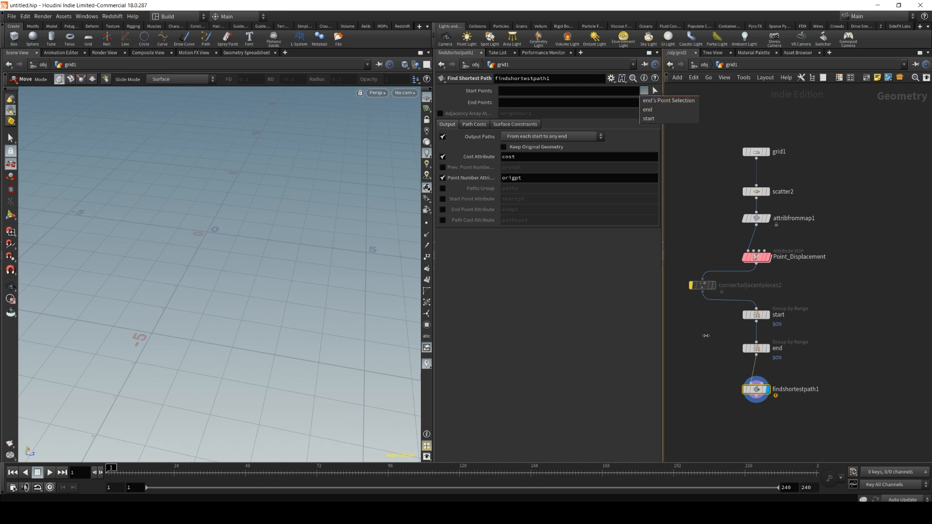
left_click_drag(701, 286, 755, 286)
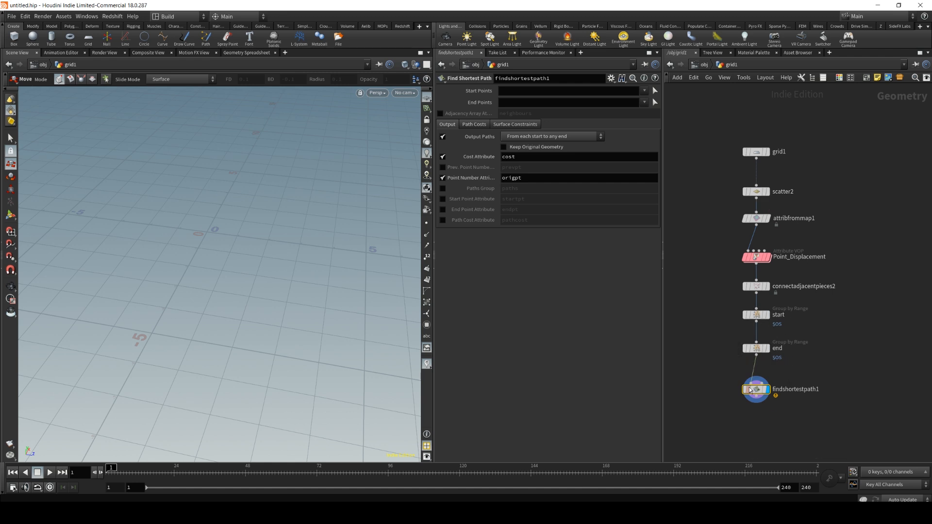
mouse_move(757, 287)
left_mouse_down()
mouse_move(798, 287)
mouse_move(759, 287)
left_mouse_up()
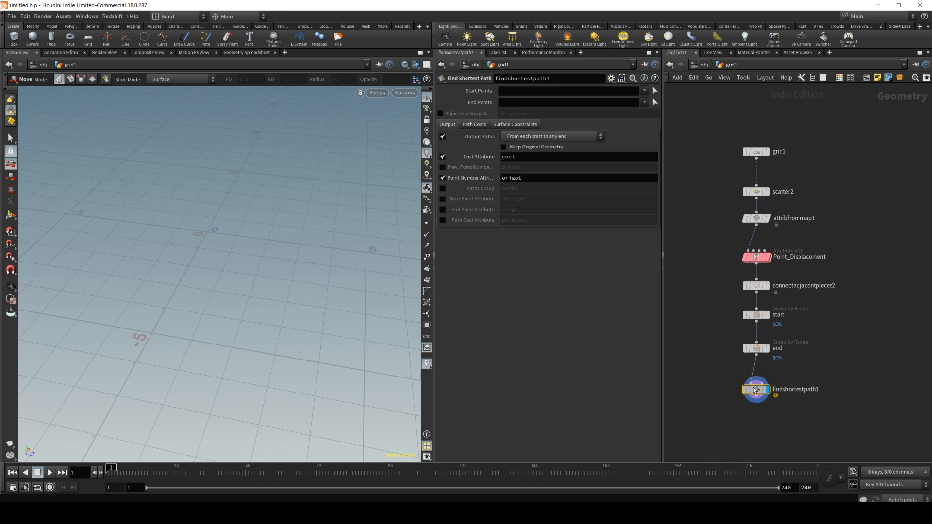
left_click_drag(753, 389, 756, 379)
Set Start Points to the start group, End Points to the end group, and Output Paths to From any start to each end.
left_click(643, 90)
left_click(648, 118)
left_click(643, 103)
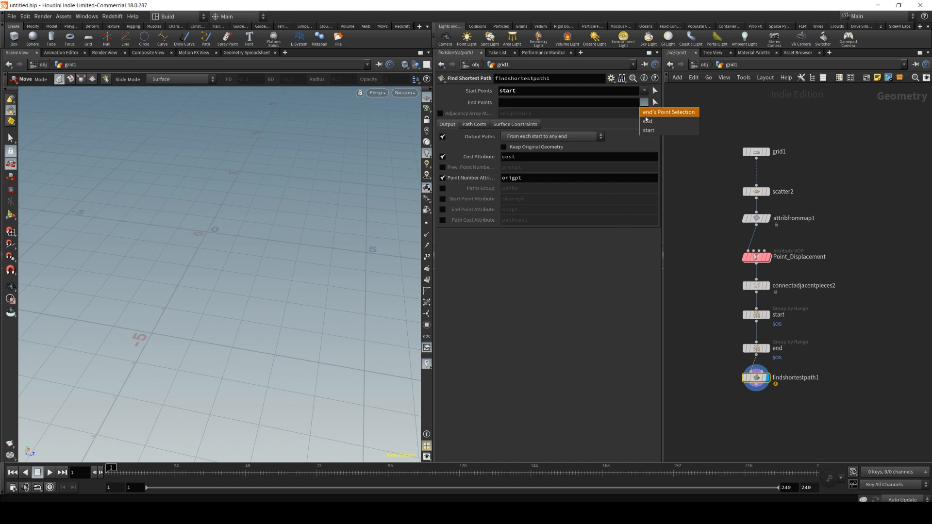
left_click(646, 121)
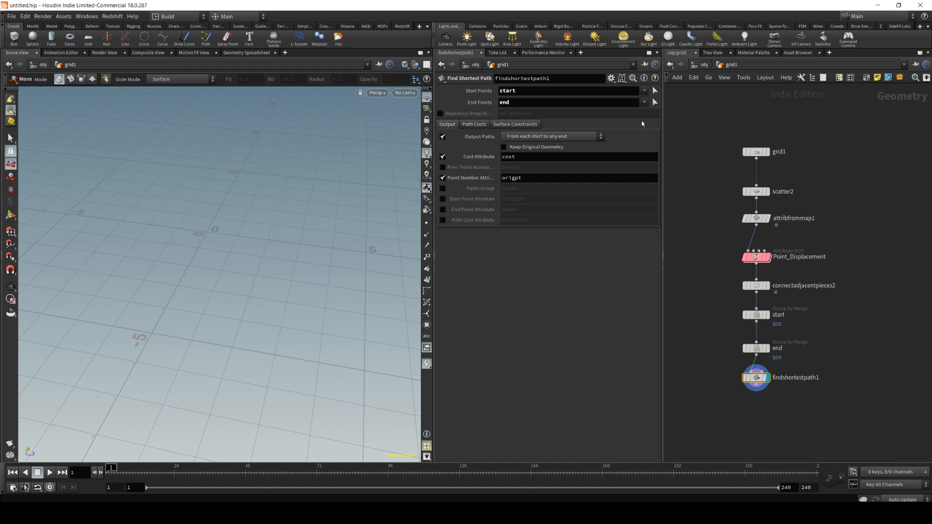
left_click(548, 140)
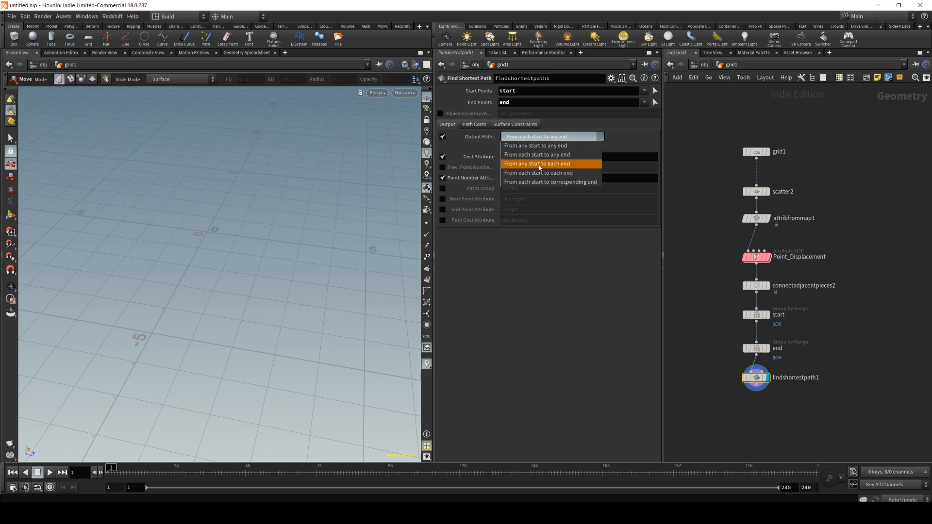
left_click(539, 164)
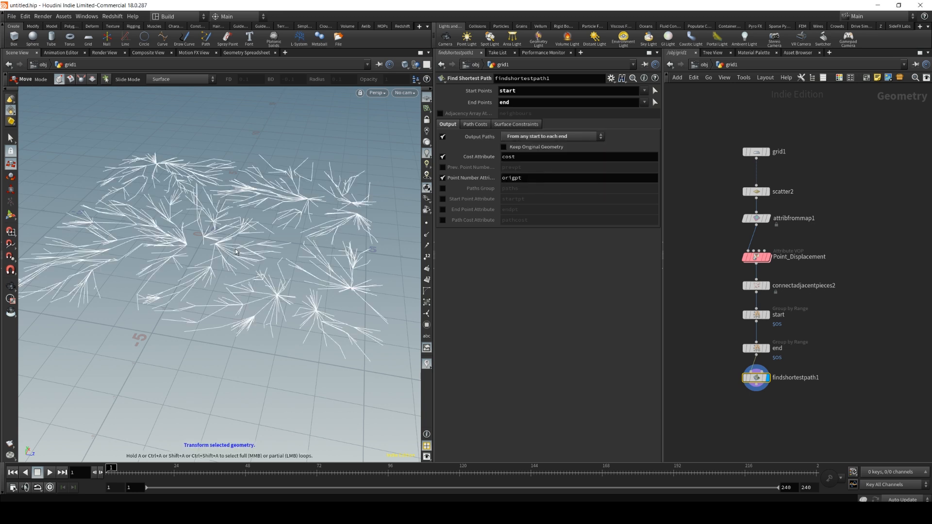
Examine the branching shortest paths in the viewport from several angles and distances.
left_click_drag(214, 230, 244, 263, "alt")
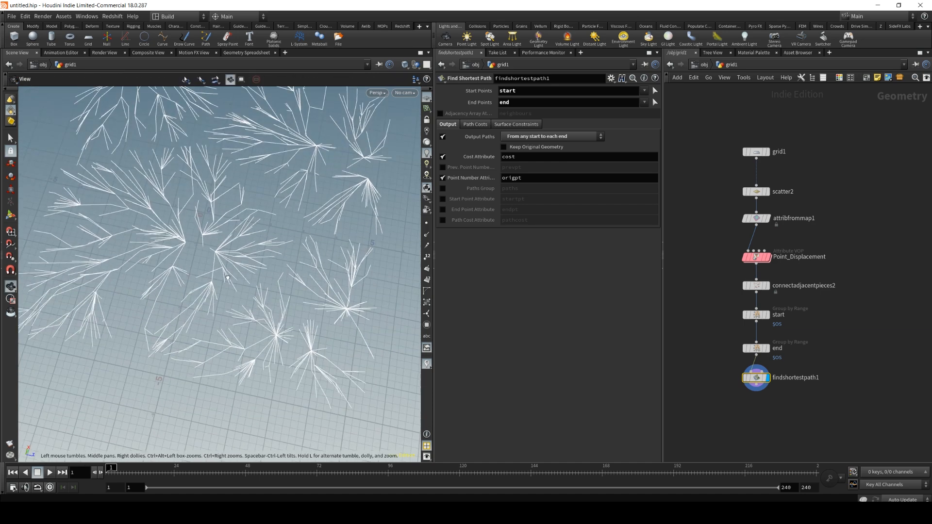
right_click_drag(233, 185, 271, 146, "alt")
left_click_drag(257, 165, 207, 218, "alt")
right_click_drag(222, 192, 262, 140, "alt")
middle_click_drag(243, 177, 253, 195, "alt")
right_click_drag(247, 175, 213, 218, "alt")
left_click_drag(213, 219, 243, 179, "alt")
right_click_drag(242, 180, 218, 209, "alt")
middle_click_drag(218, 209, 244, 203, "alt")
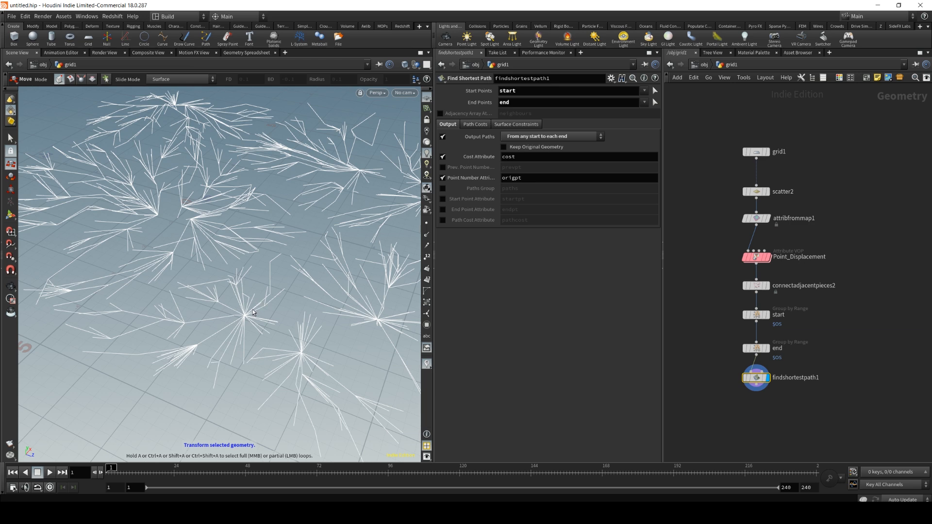
left_click_drag(161, 248, 344, 186)
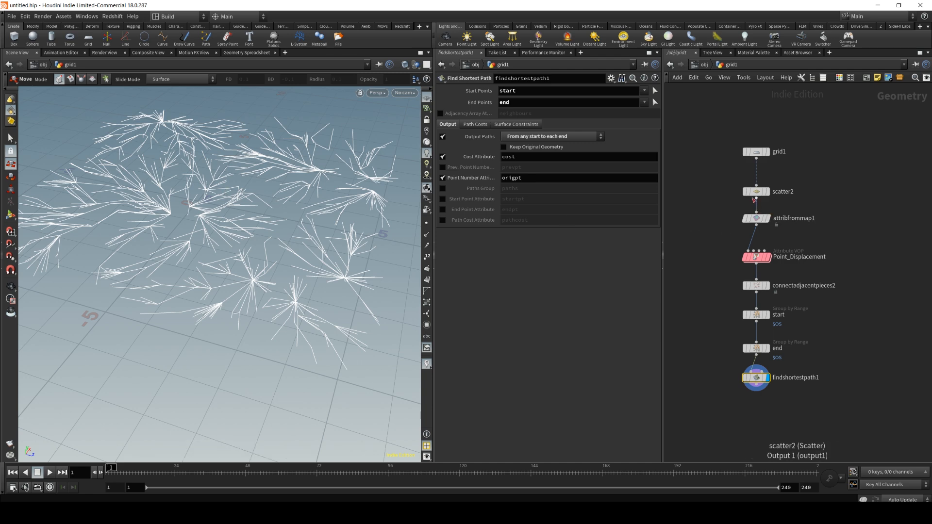
Change the start node's Range Filter to select 1 of 250 points.
left_click(756, 318)
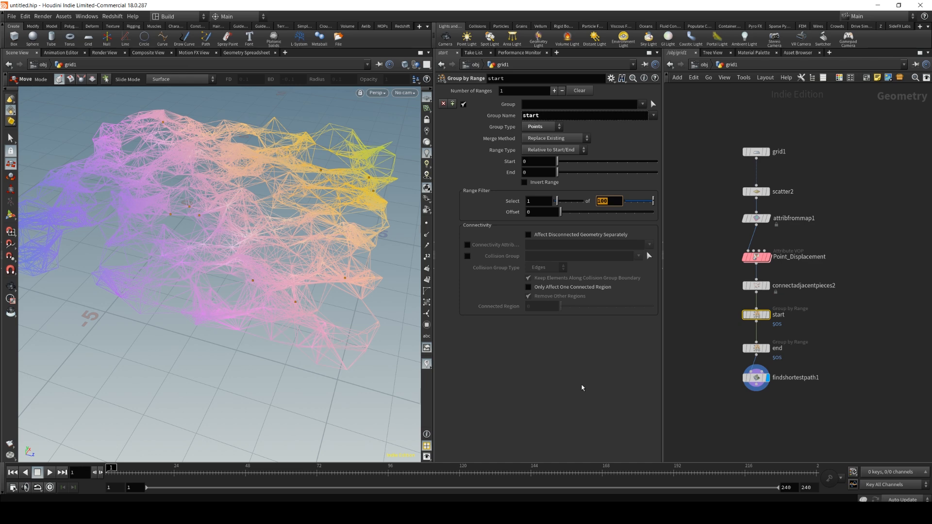
left_click(730, 340)
left_click_drag(103, 248, 151, 204, "alt")
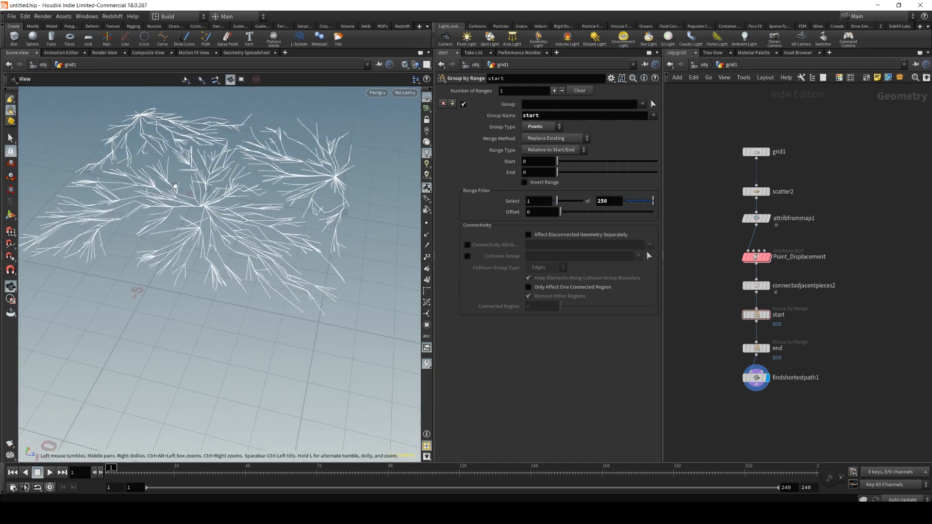
Set scatter2's Force Total Count to 10000.
left_click(757, 192)
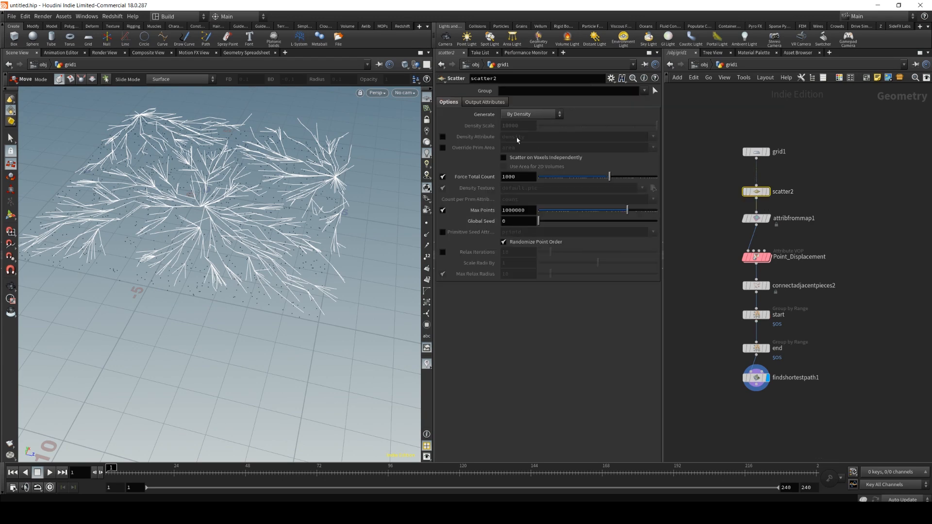
left_click(807, 326)
left_click_drag(194, 194, 219, 201, "alt")
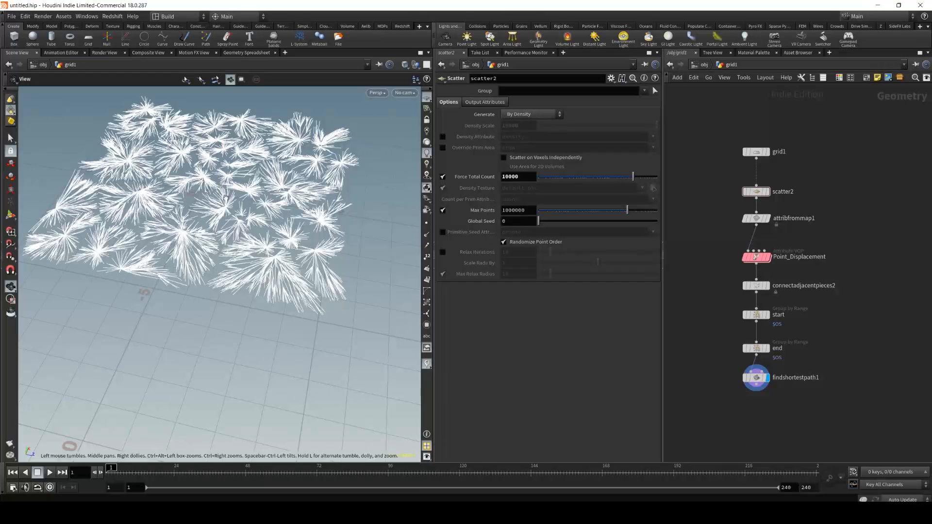
right_click_drag(219, 202, 252, 194, "alt")
Change the start node's Range Filter to select 1 of 500 points.
left_click(771, 314)
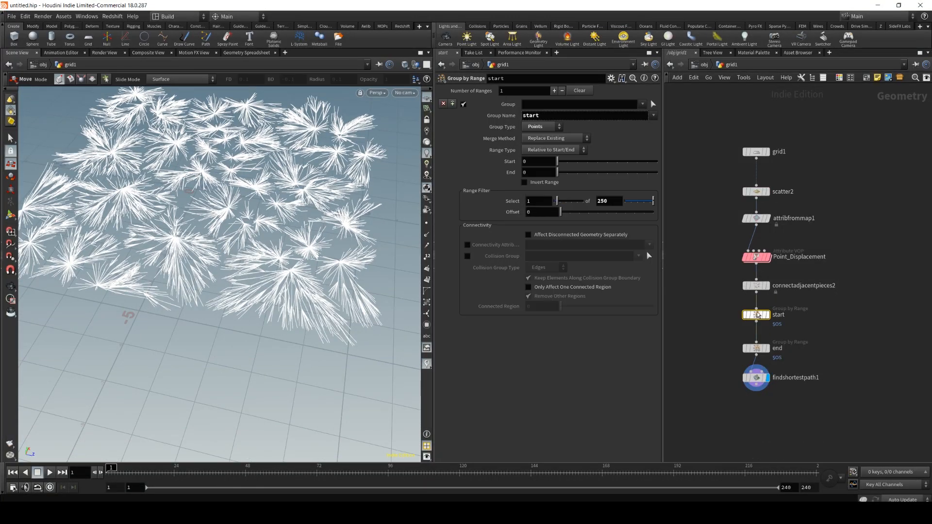
left_click(889, 362)
left_click_drag(233, 252, 226, 279, "alt")
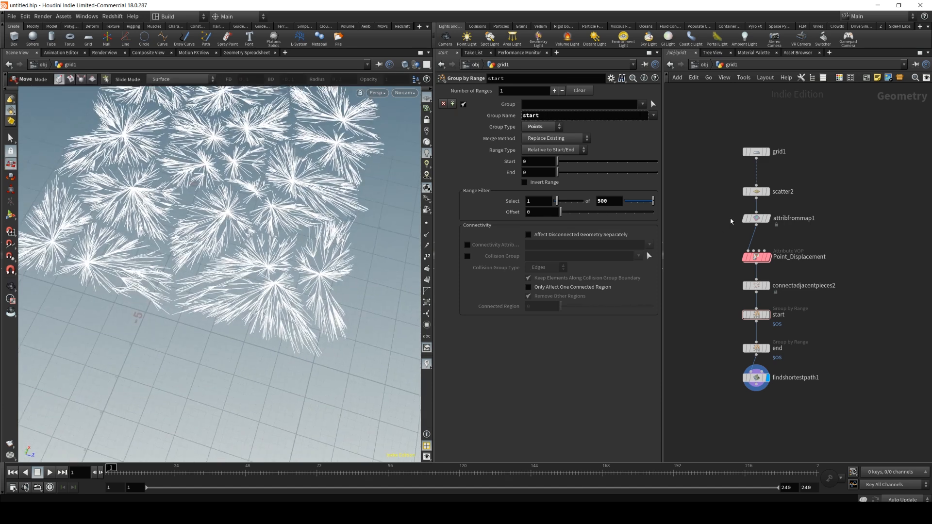
Set scatter2's Force Total Count to 5000.
left_click(755, 192)
double_click(517, 176)
left_click(703, 374)
left_click_drag(185, 208, 202, 183, "alt")
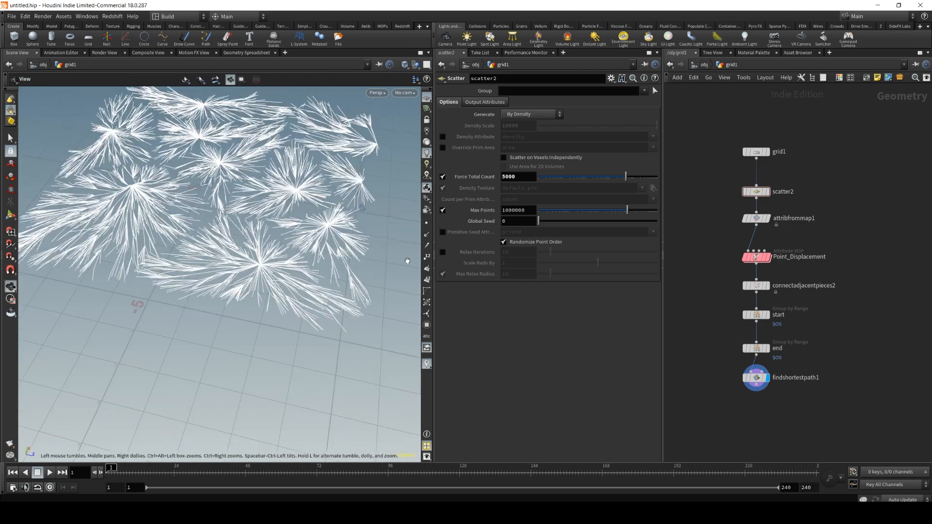
Try selecting 1 of 750 points in the start node's Range Filter, and restore it to 1 of 500.
left_click(756, 315)
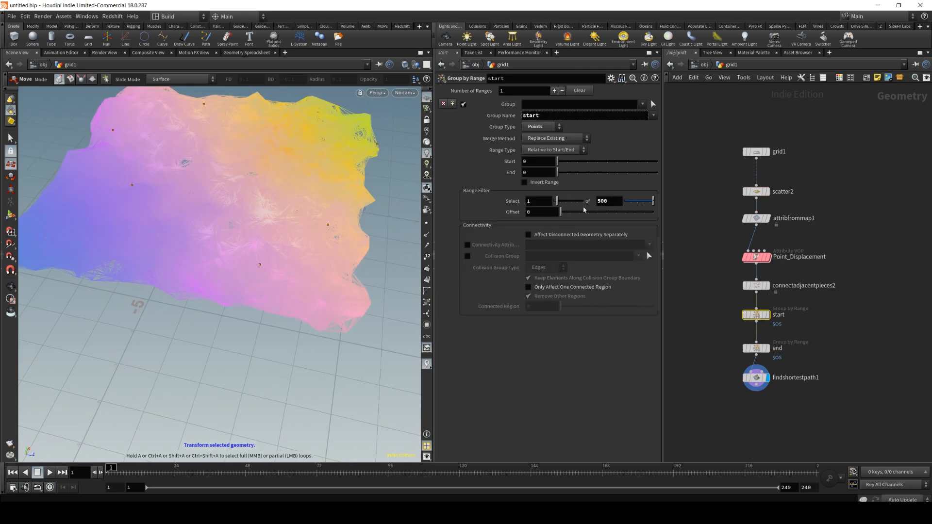
type("750")
key("Return")
left_click(856, 325)
left_click_drag(262, 204, 233, 247)
right_click_drag(233, 248, 223, 177)
middle_click_drag(222, 177, 216, 250)
left_click_drag(215, 249, 243, 233)
double_click(603, 201)
type("500")
key("Return")
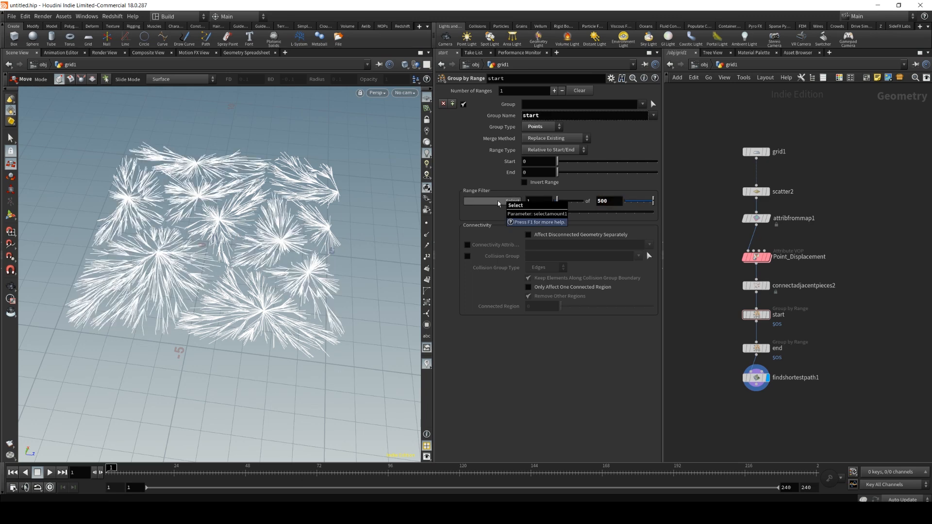
Set scatter2's Force Total Count to 2500, leaving Relax Iterations off, and inspect the resulting paths.
left_click(758, 194)
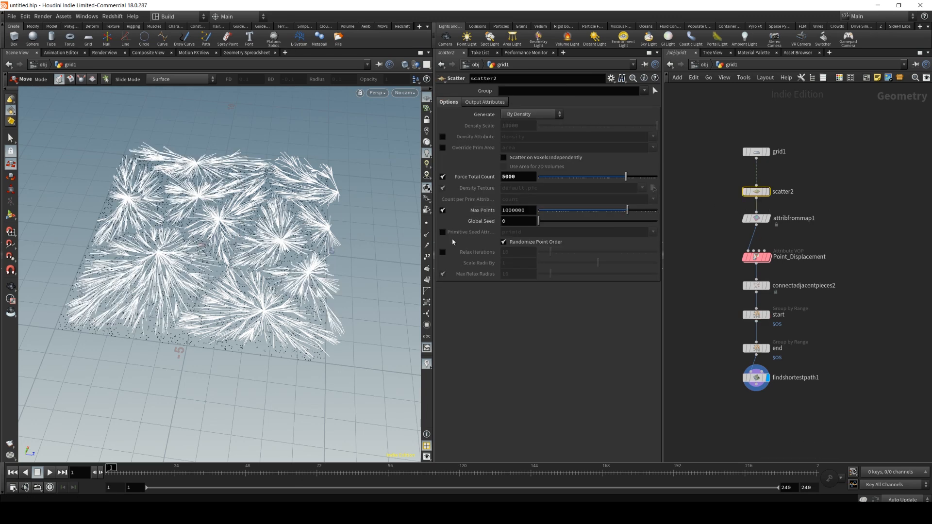
left_click(443, 251)
left_click(443, 252)
type("2500")
key("Return")
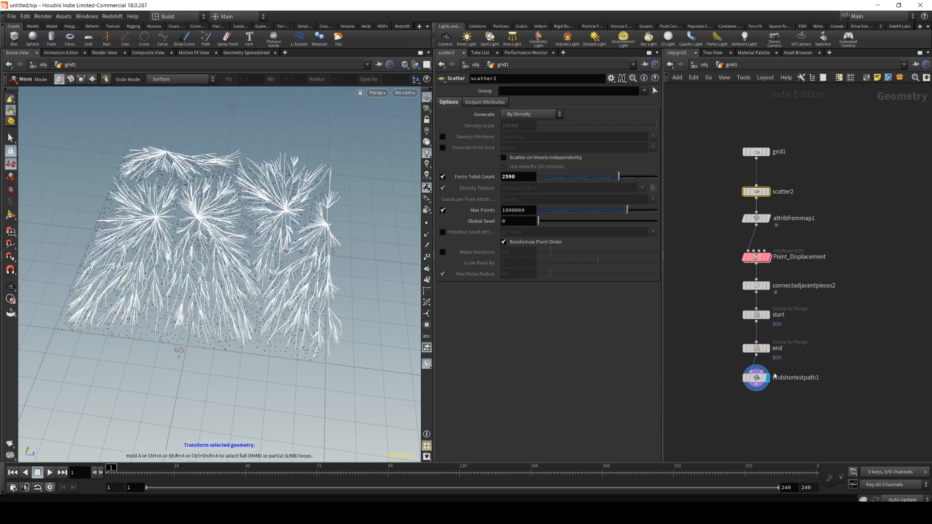
key("Escape")
left_click_drag(202, 228, 333, 133)
key("t")
key("Escape")
left_click_drag(167, 155, 219, 397)
key("t")
Add a Convert node below findshortestpath1.
middle_click_drag(867, 391, 859, 346)
key("Tab")
type("conver")
key("Down")
key("Up")
key("Escape")
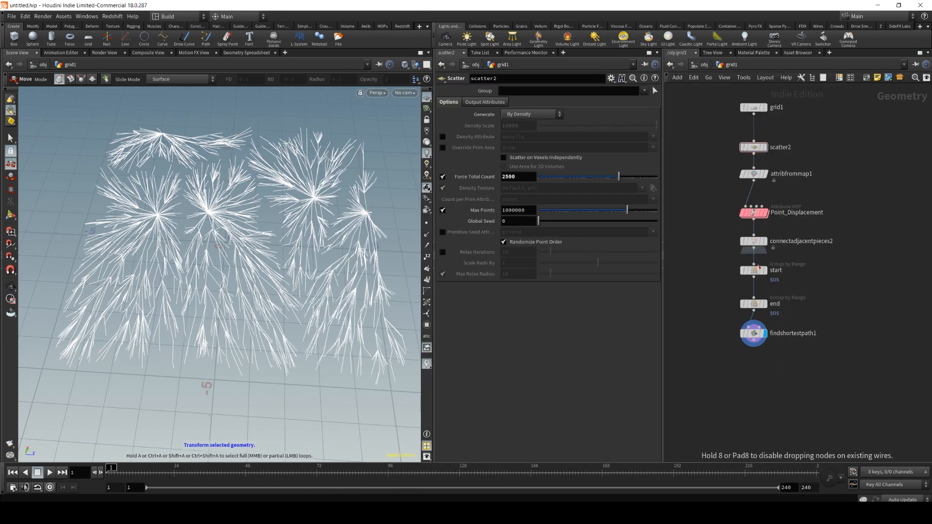
left_click(754, 367)
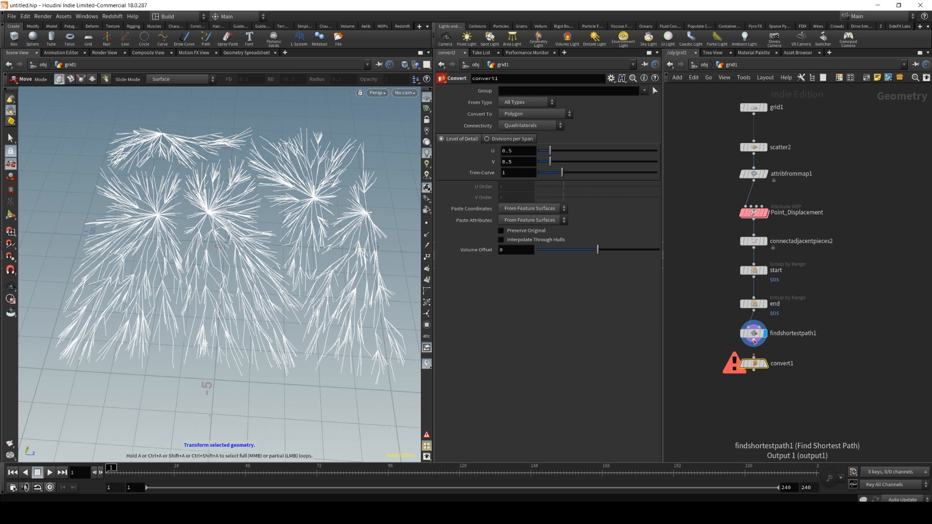
Connect findshortestpath1 to convert1, display convert1 and set its Convert To option to NURBS Curve.
left_click_drag(754, 344, 753, 363)
left_click(766, 371)
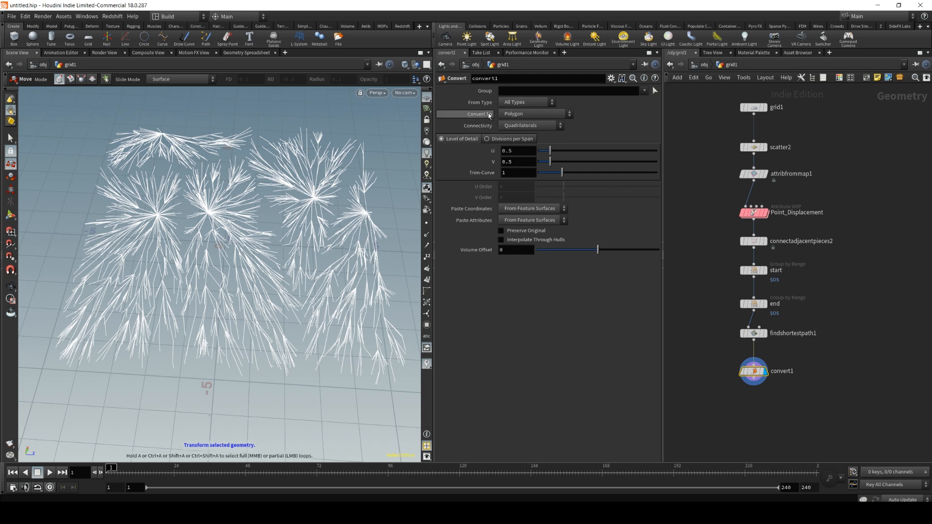
left_click(522, 107)
left_click(512, 157)
left_click(516, 102)
left_click(515, 112)
left_click(529, 114)
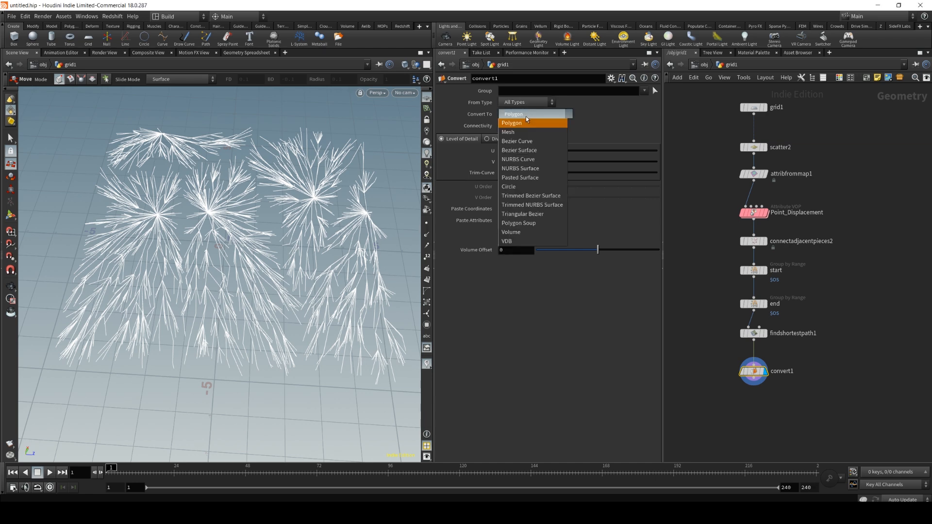
left_click(518, 159)
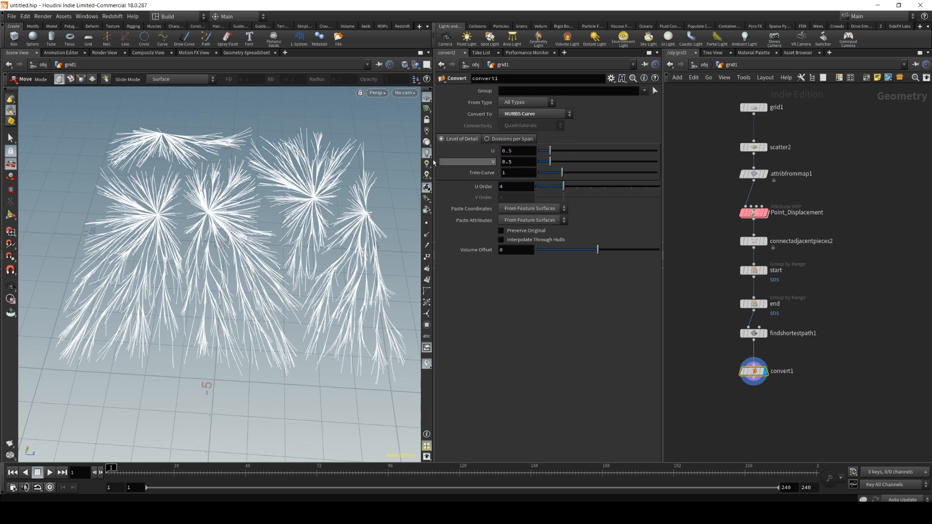
key("Escape")
left_click_drag(192, 220, 257, 271)
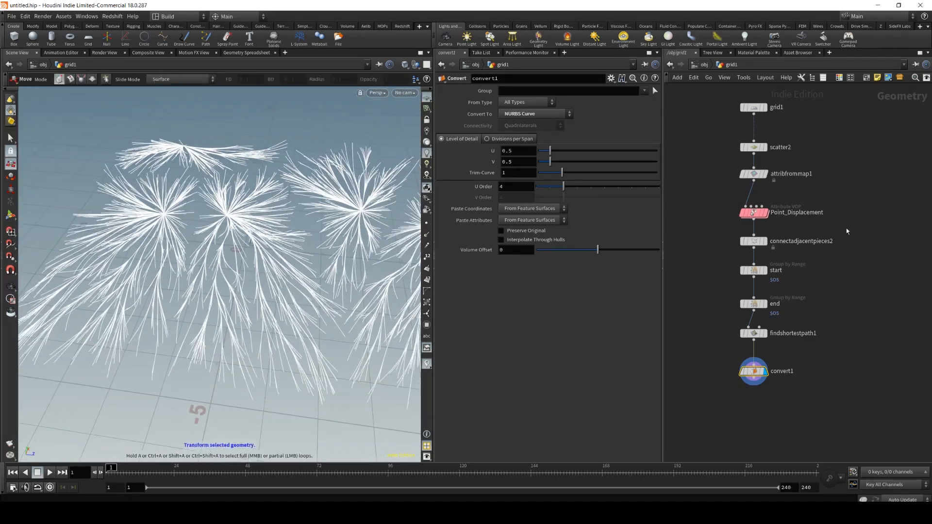
Set the Point_Displacement node's Amplitude to 3 and inspect the displaced paths.
left_click(753, 213)
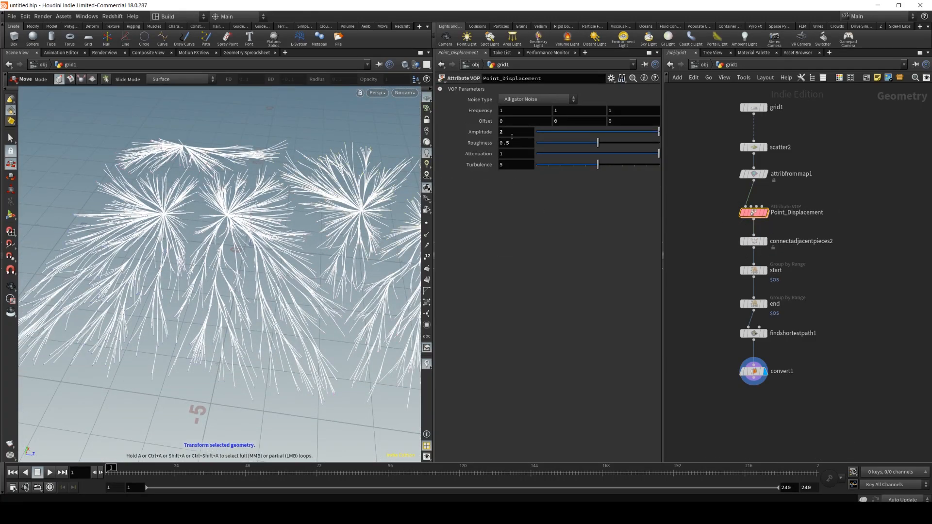
type("3")
key("Return")
key("Escape")
left_click_drag(262, 272, 248, 188)
left_click_drag(140, 214, 252, 223)
Add a second Convert node below convert1, leaving it converting to Polygon, and wire and display it.
key("Tab")
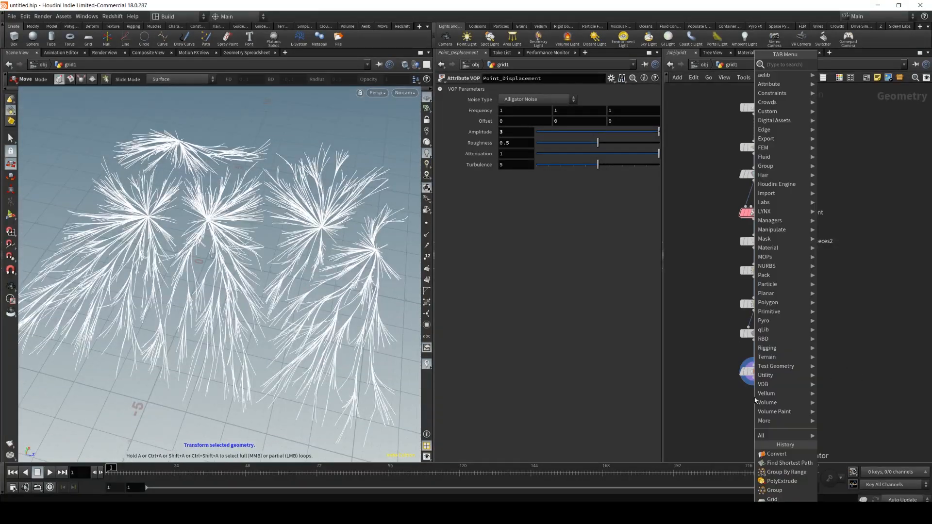
type("convert")
key("Return")
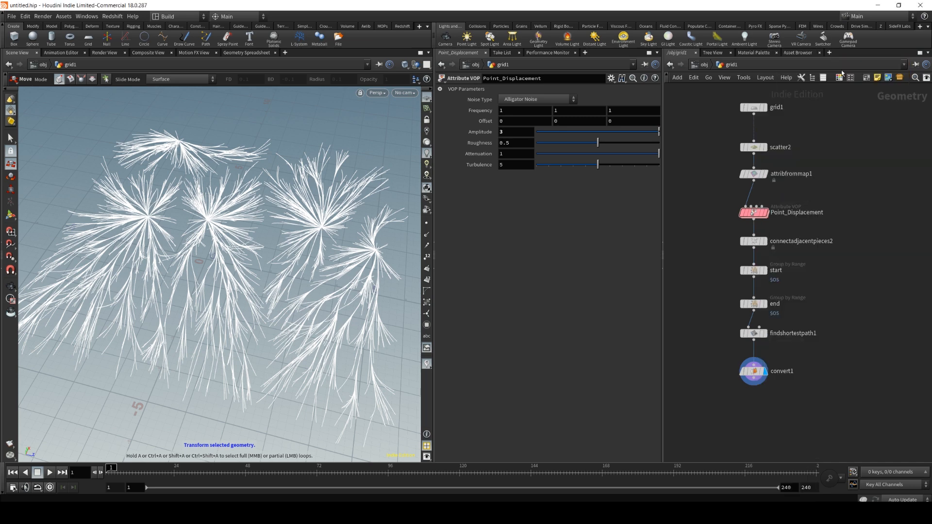
left_click(755, 399)
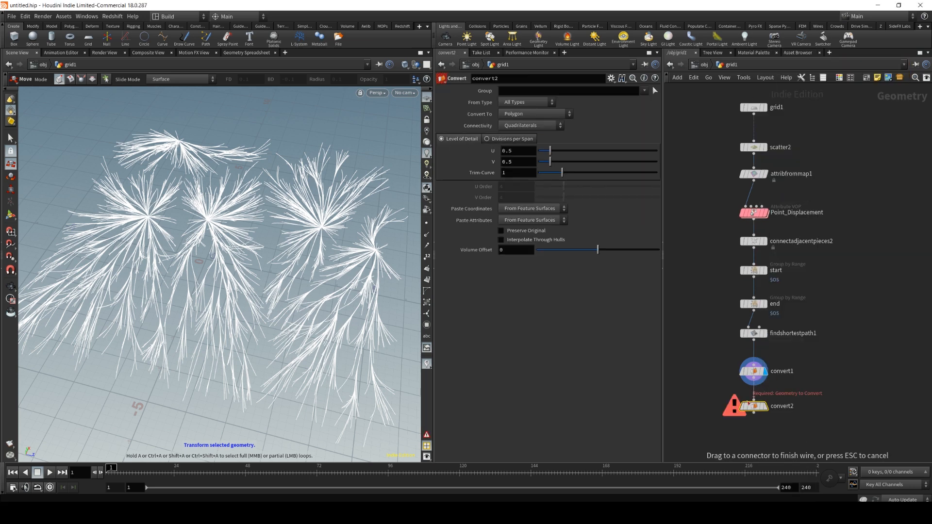
left_click(769, 392)
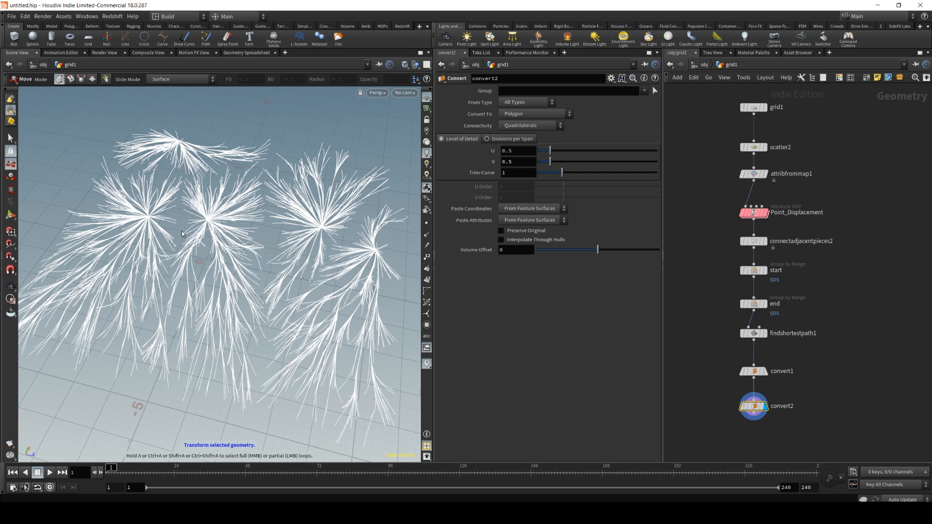
scroll(209, 209, "down", 2)
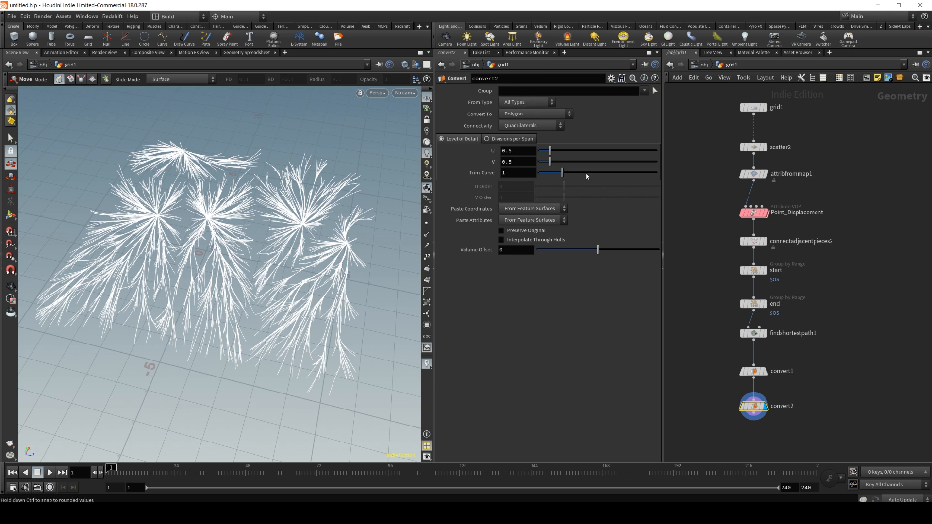
Enclose convert1 and convert2 in a network box titled "Convert Op" and collapse it below findshortestpath1.
left_click(796, 428)
middle_click_drag(799, 390, 794, 360)
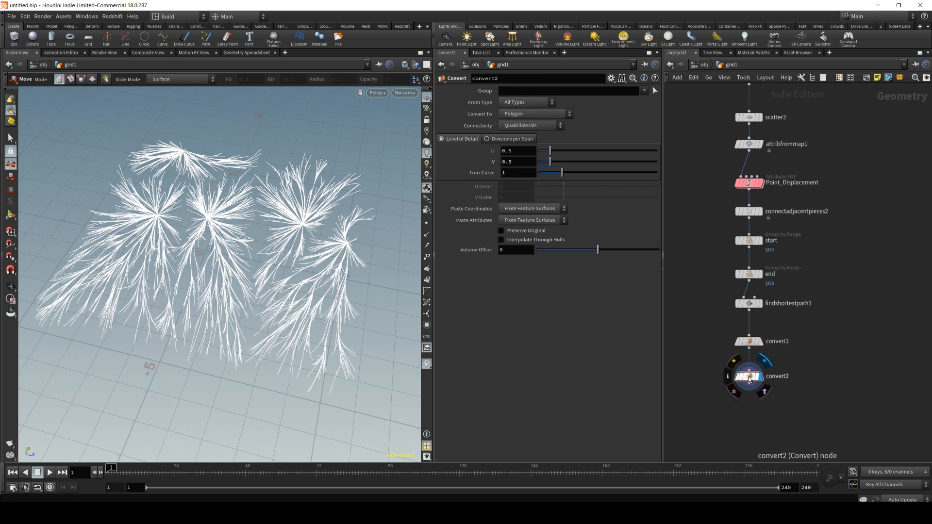
left_click_drag(749, 378, 749, 371)
left_click_drag(805, 395, 704, 324)
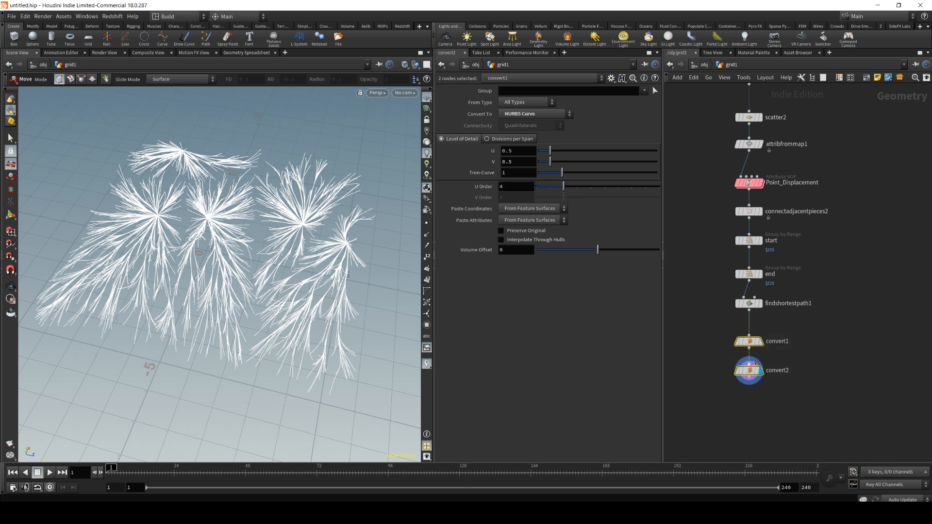
left_click(866, 78)
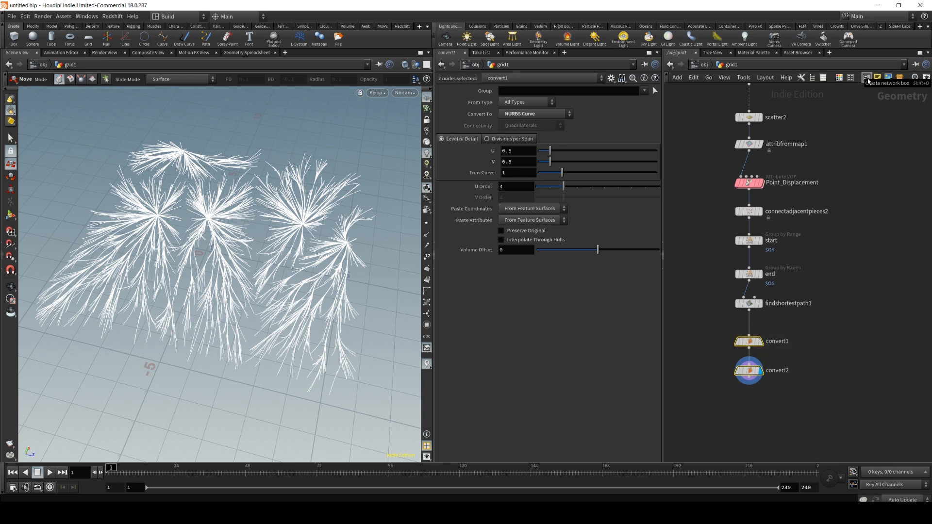
left_click(763, 332)
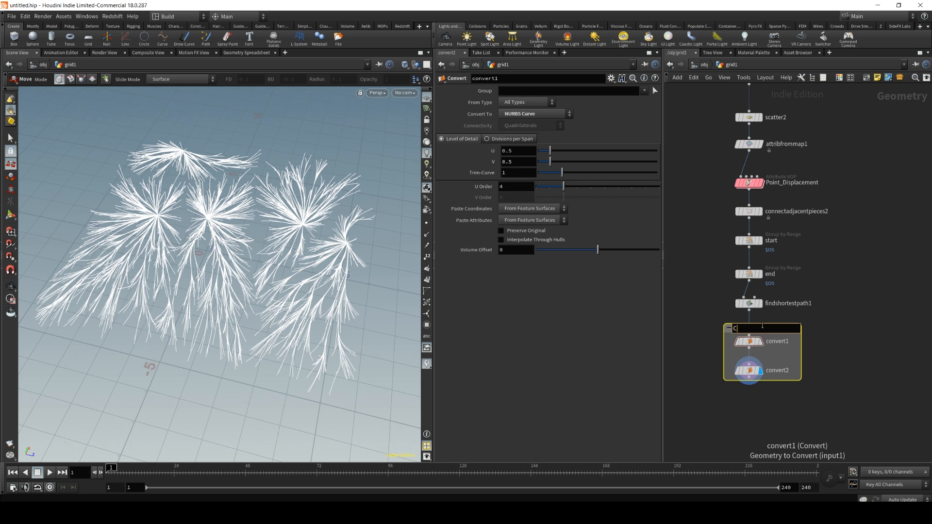
type("Convert Op")
double_click(757, 328)
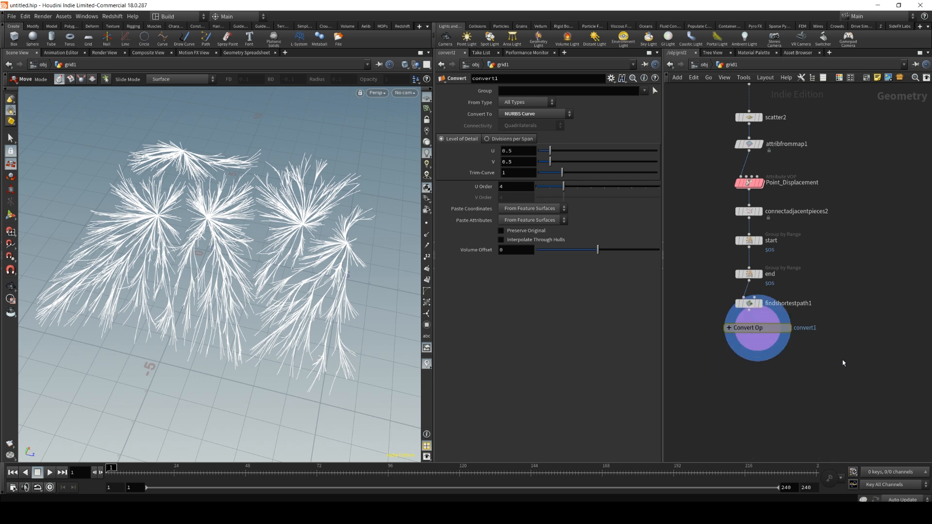
left_click_drag(757, 328, 748, 331)
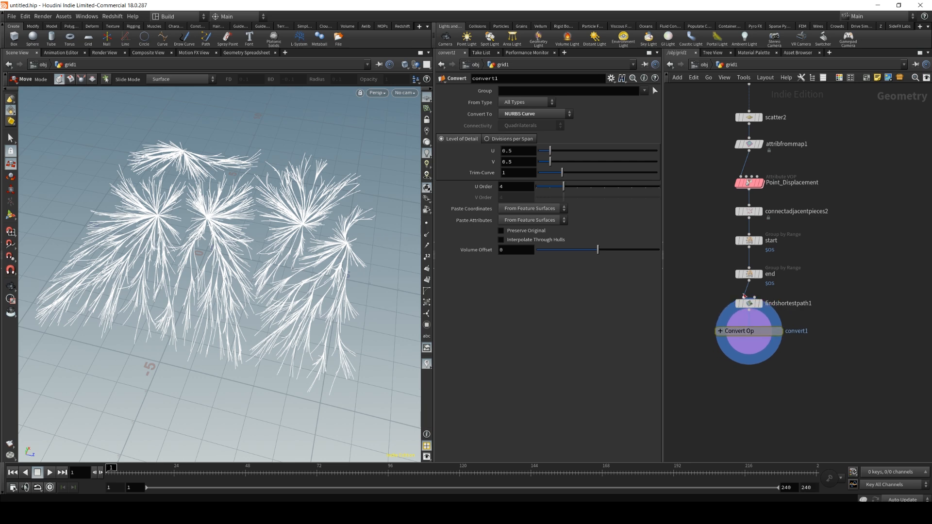
Expand and delete the "Convert Op" network box, keeping both Convert nodes and realigning them under findshortestpath1.
left_click(759, 274)
left_click(720, 332)
left_click(720, 332)
left_click(720, 332)
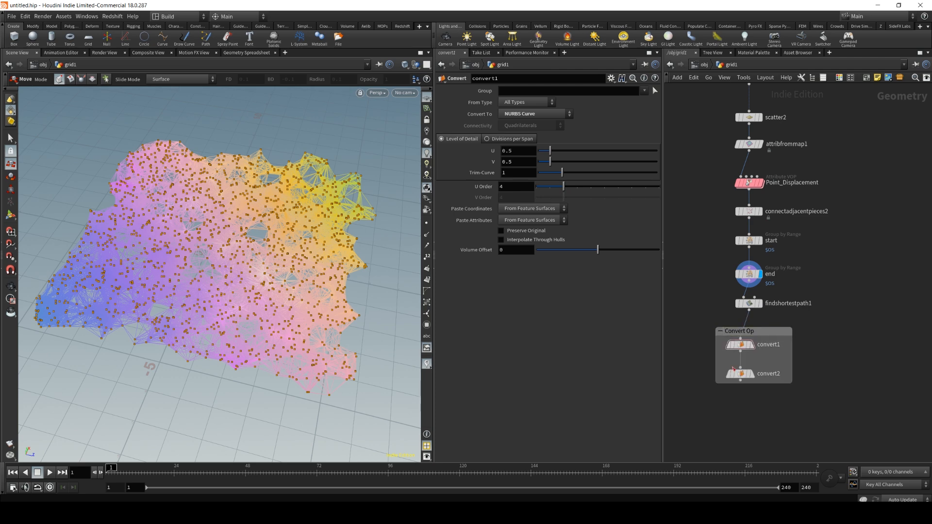
left_click(728, 331)
key("Delete")
left_click_drag(706, 320, 794, 423)
left_click_drag(740, 344, 748, 329)
left_click(790, 371)
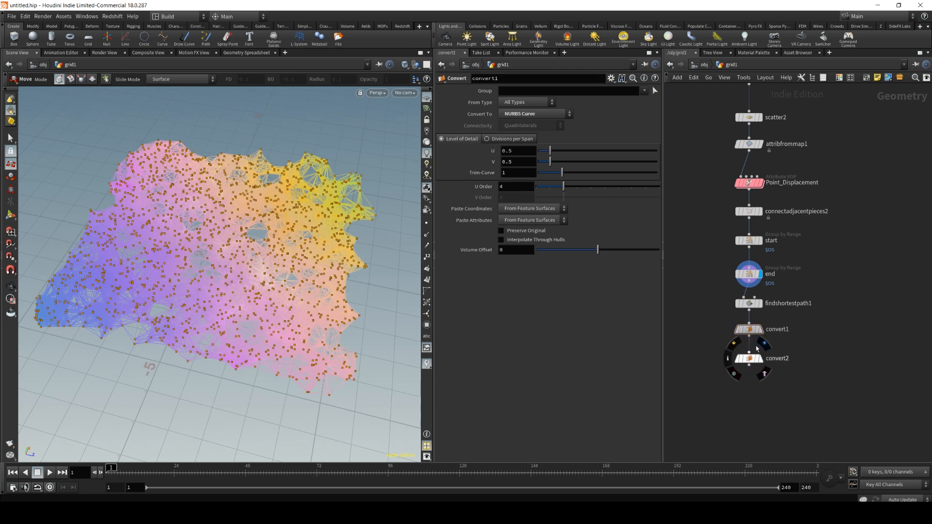
Compare the displayed curves of convert2 with the colours of connectadjacentpieces2, finishing with convert2 displayed.
left_click(764, 343)
right_click_drag(189, 219, 218, 247, "alt")
left_click_drag(262, 272, 233, 254, "alt")
key("t")
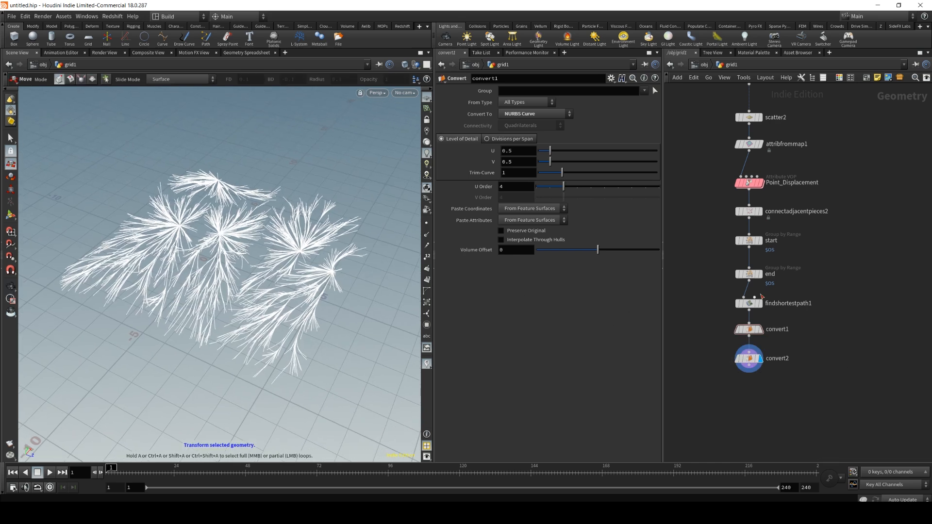
left_click(764, 199)
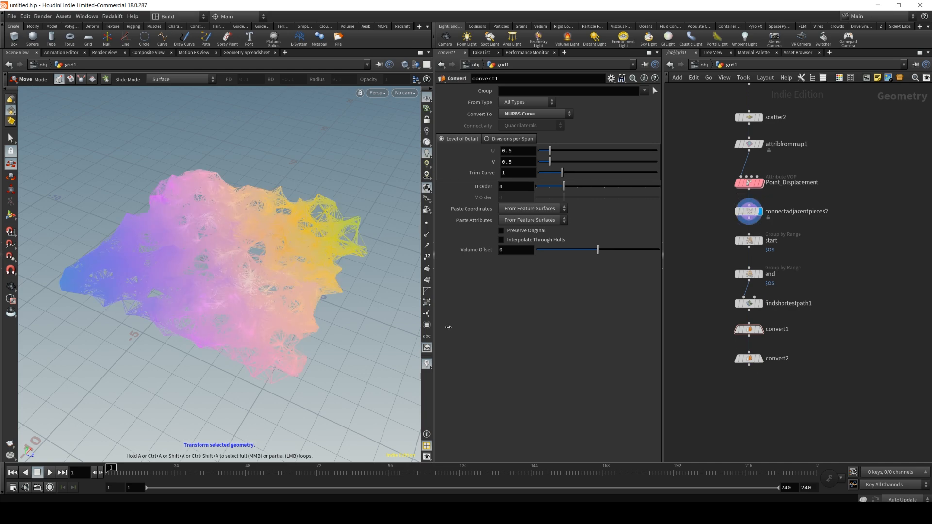
left_click(741, 359)
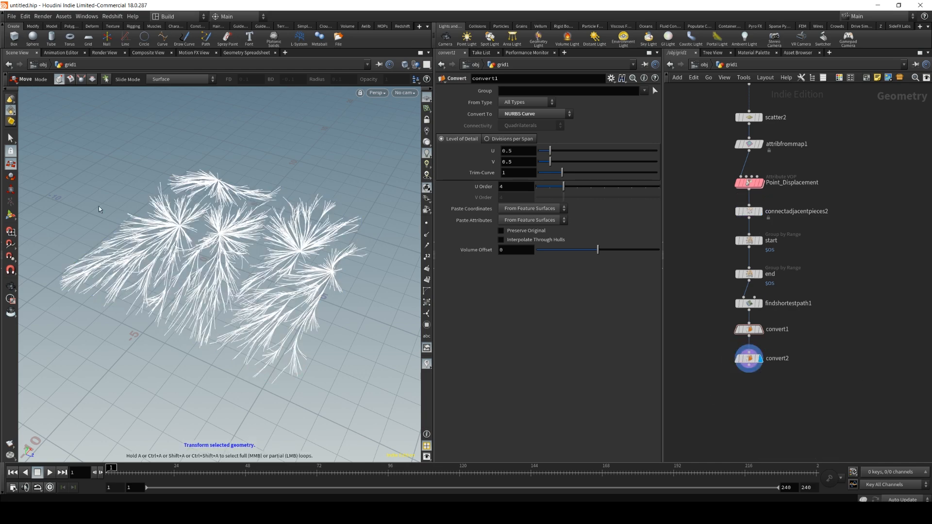
key("Escape")
left_click_drag(205, 226, 213, 207)
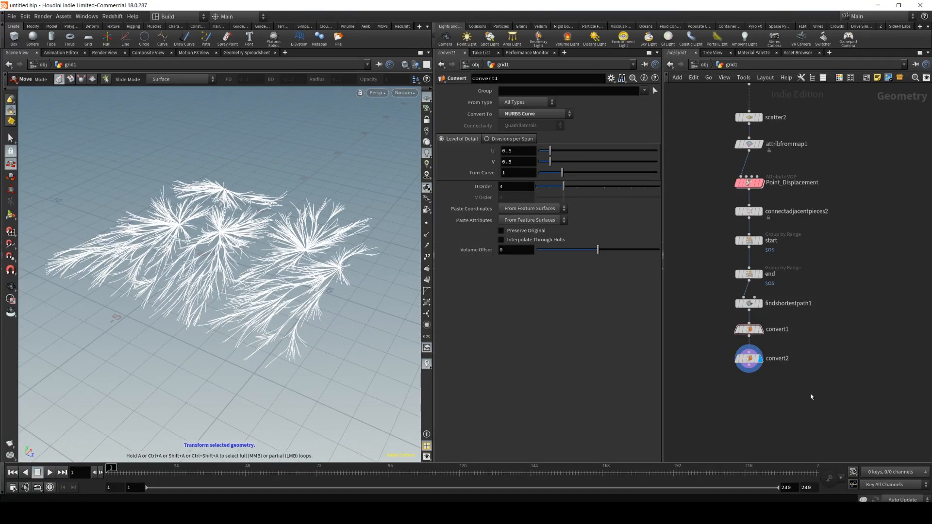
Add an Attribute Transfer node below convert2.
mouse_move(817, 382)
middle_mouse_down()
mouse_move(794, 420)
mouse_move(813, 376)
middle_mouse_up()
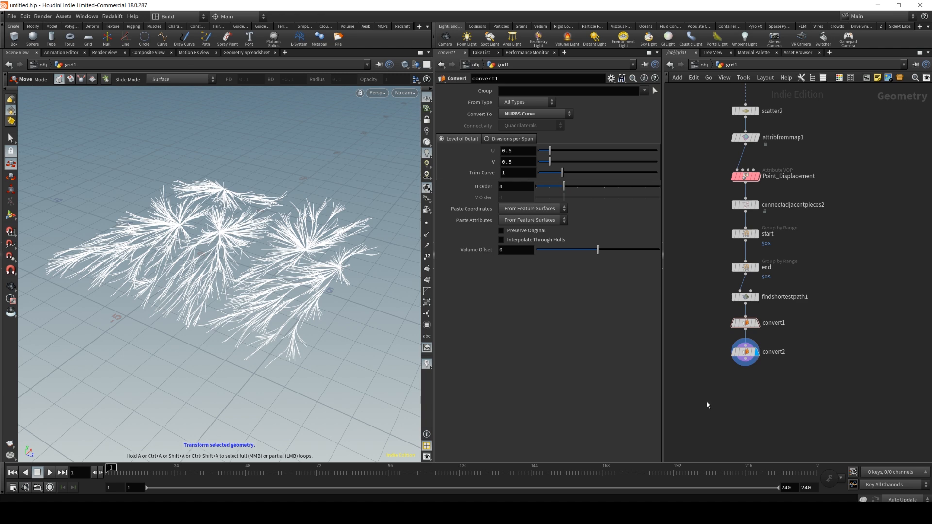
key("Tab")
type("attribute r")
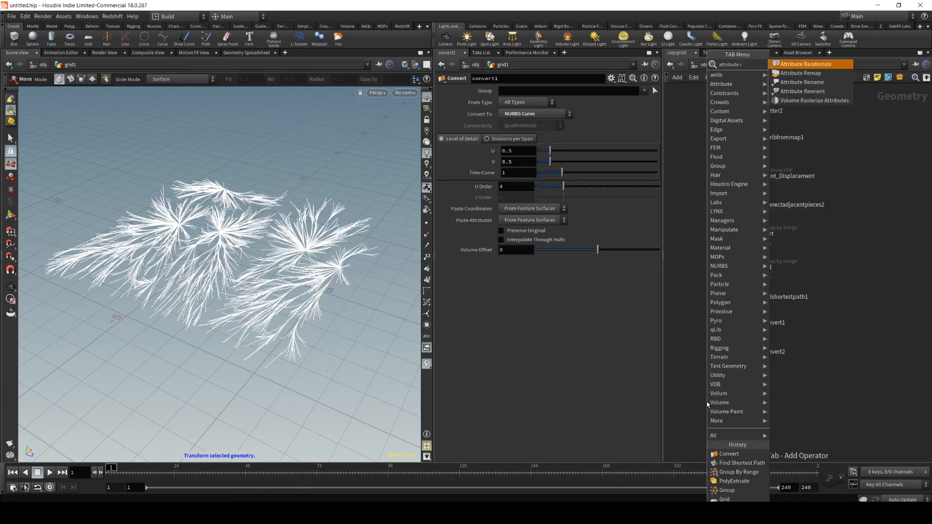
key("BackSpace")
type("t")
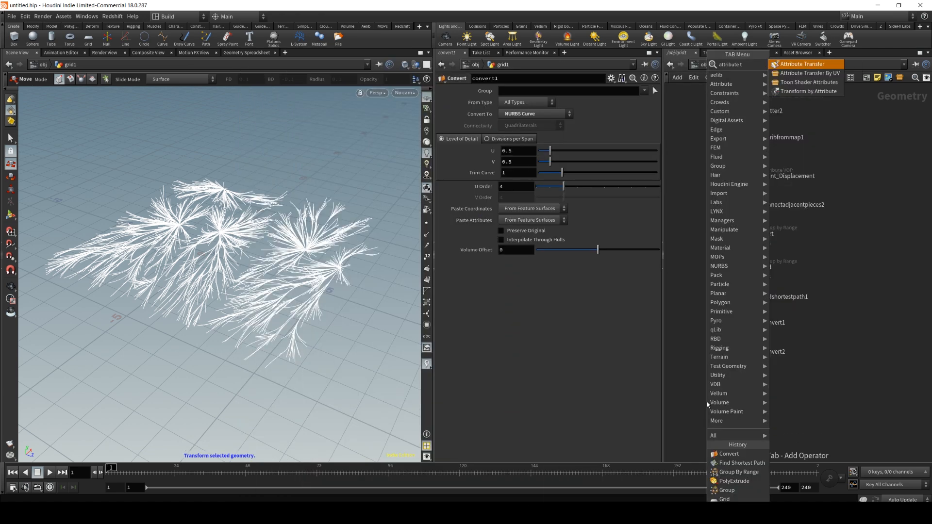
left_click(808, 68)
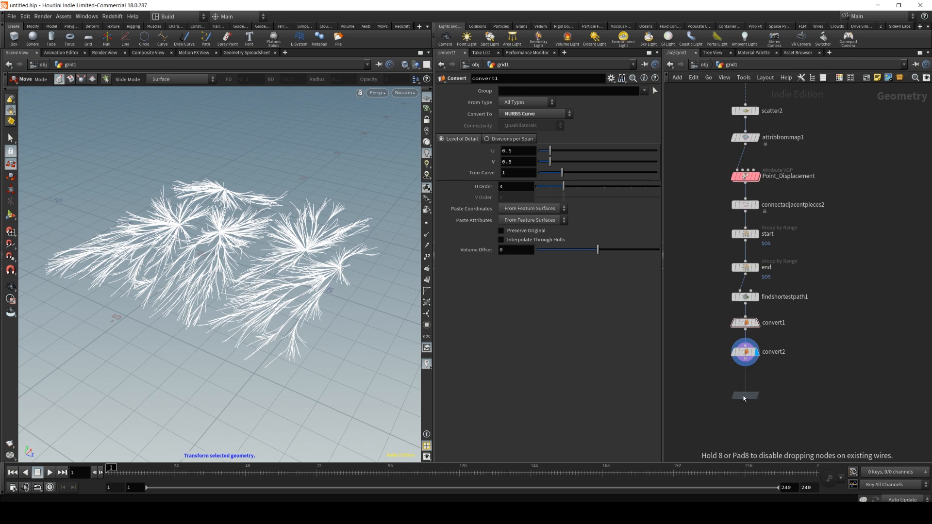
left_click(743, 397)
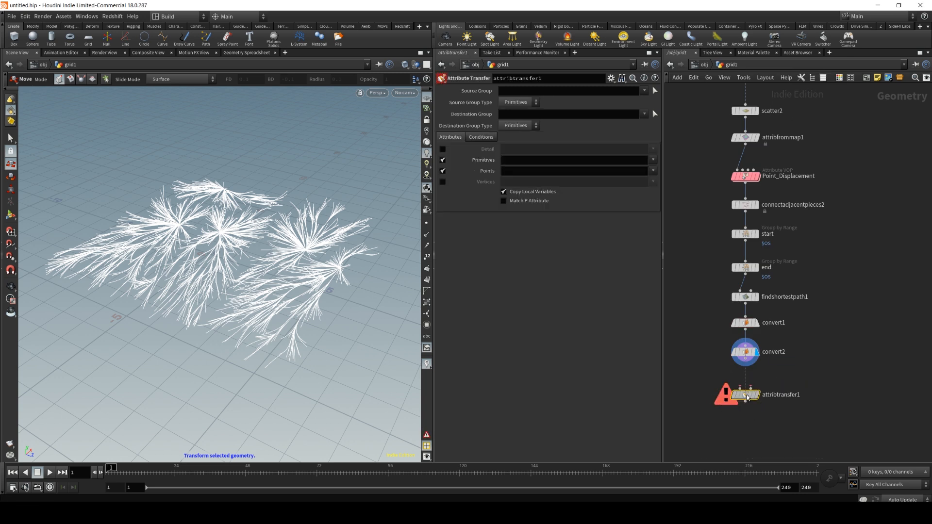
Wire convert2 into attribtransfer1's first input and connectadjacentpieces2 into its second, and display attribtransfer1.
left_click_drag(761, 396, 758, 388)
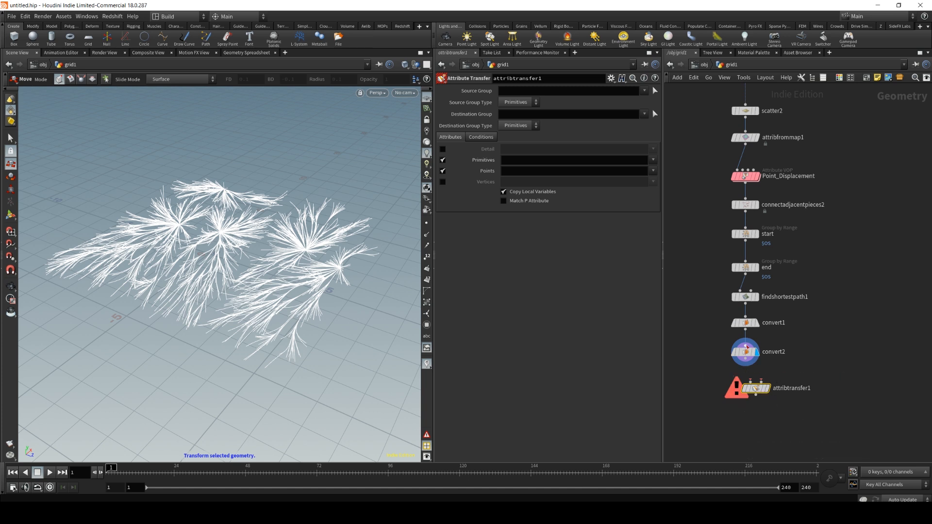
mouse_move(746, 367)
left_mouse_down()
mouse_move(755, 388)
mouse_move(815, 387)
left_mouse_up()
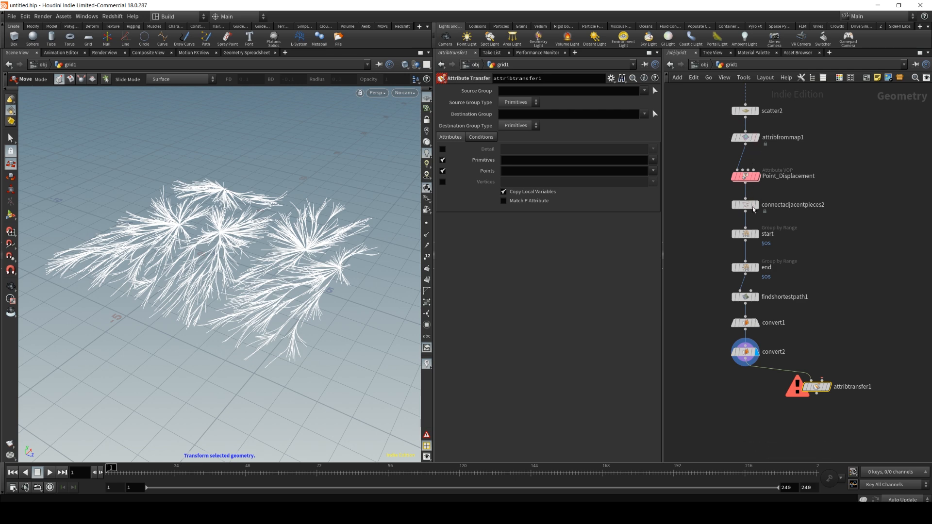
left_click_drag(745, 212, 821, 380)
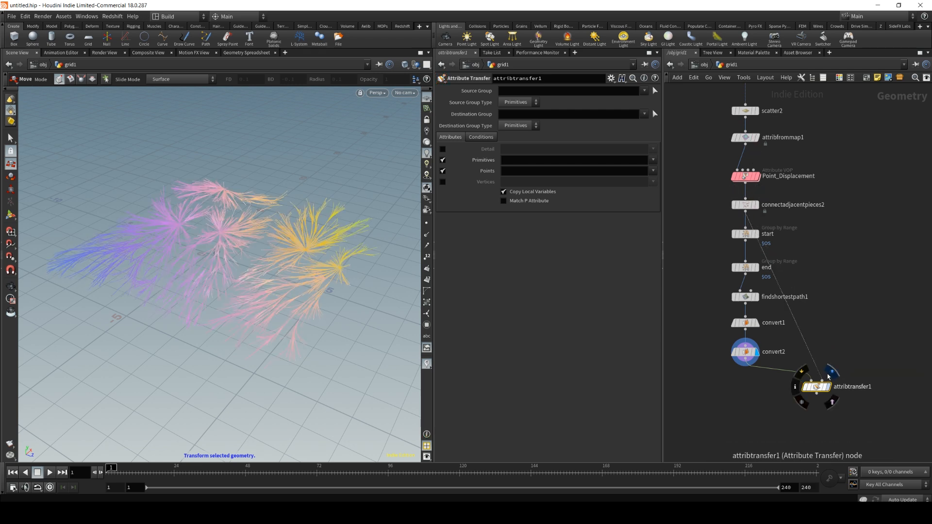
left_click(830, 372)
left_click_drag(196, 218, 233, 274, "alt")
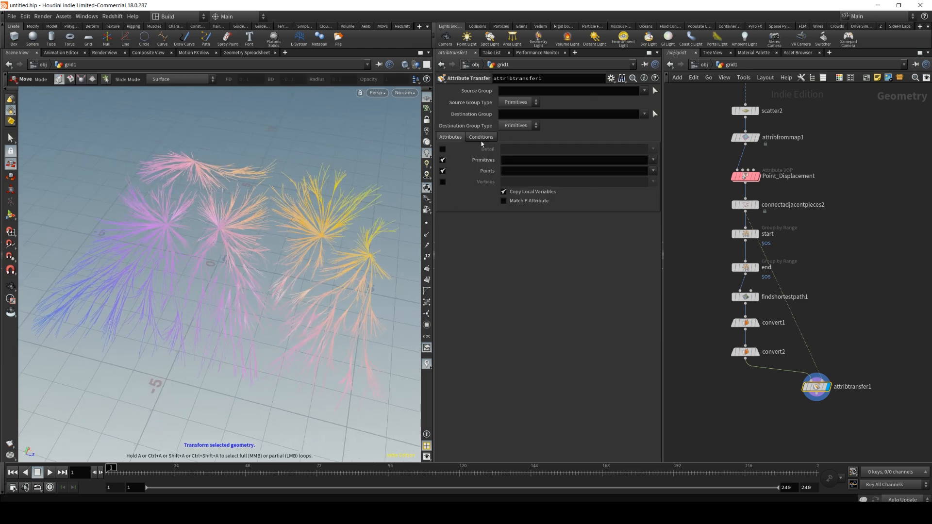
left_click_drag(824, 392, 810, 394)
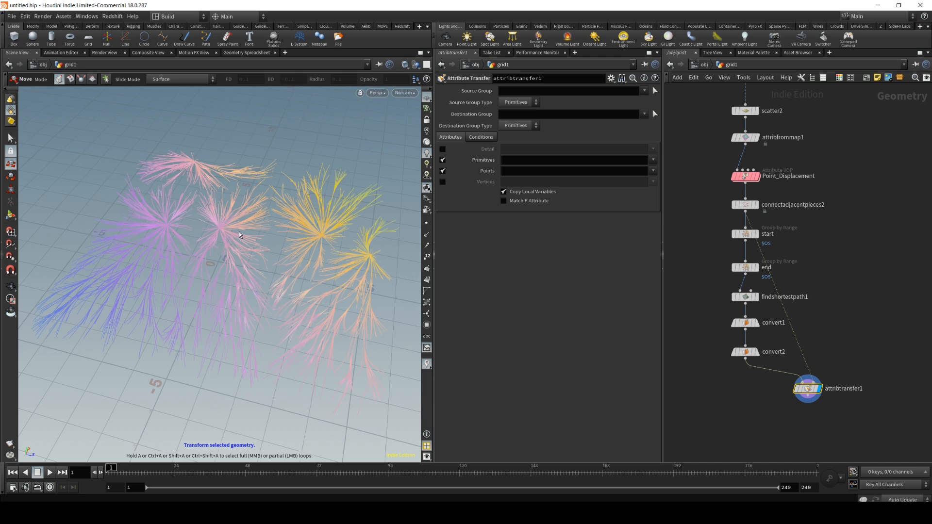
Disable primitive attribute transfer on attribtransfer1 and limit the transferred point attributes to Cd.
mouse_move(808, 392)
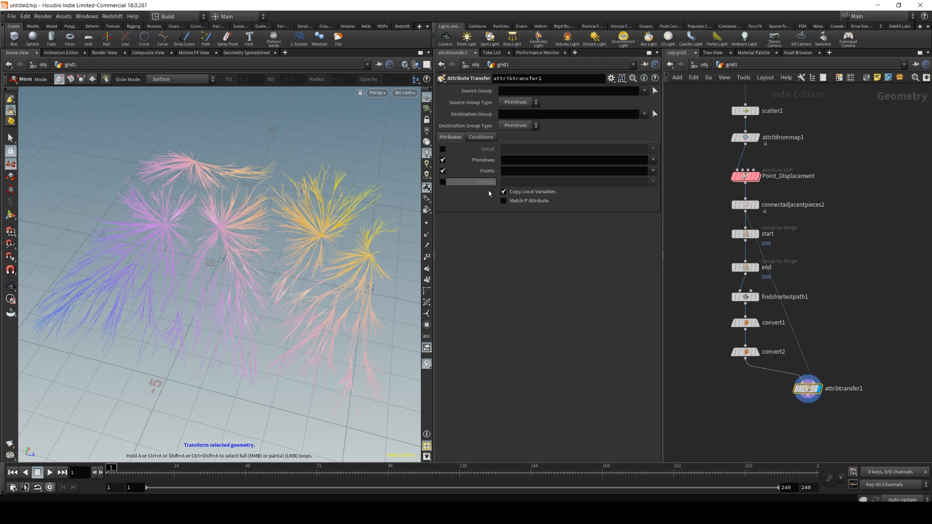
left_click(443, 160)
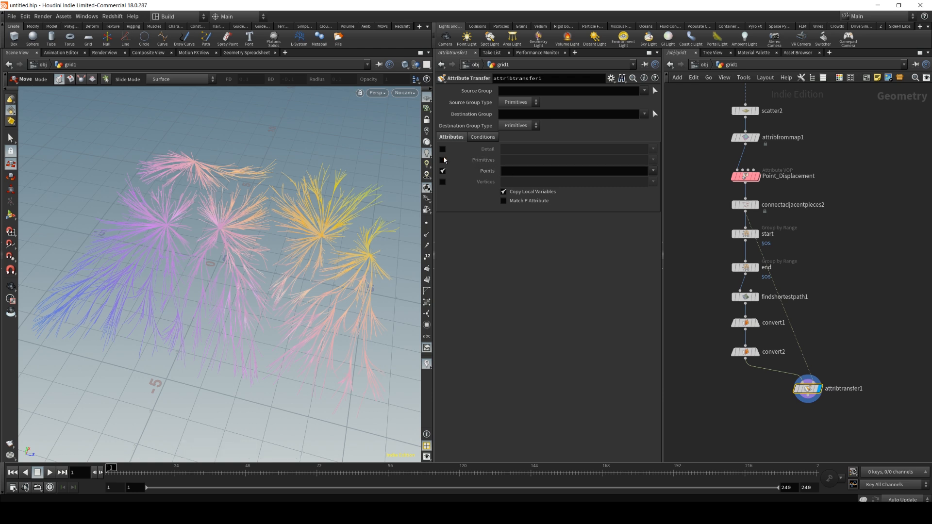
left_click(522, 173)
type("Cd")
key("Return")
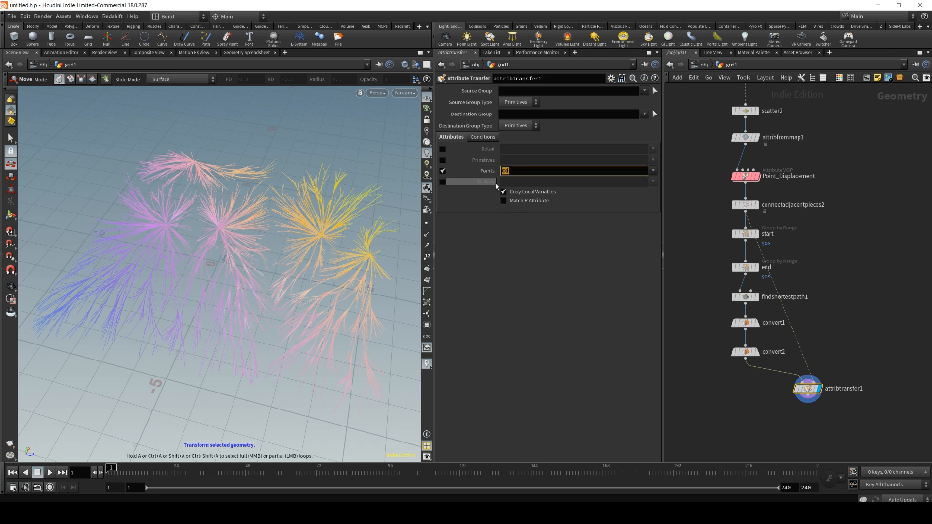
Compare the branches with attribtransfer1's point attribute transfer off and on, keeping it enabled with Cd as the transferred attribute.
right_click_drag(195, 241, 189, 239, "alt")
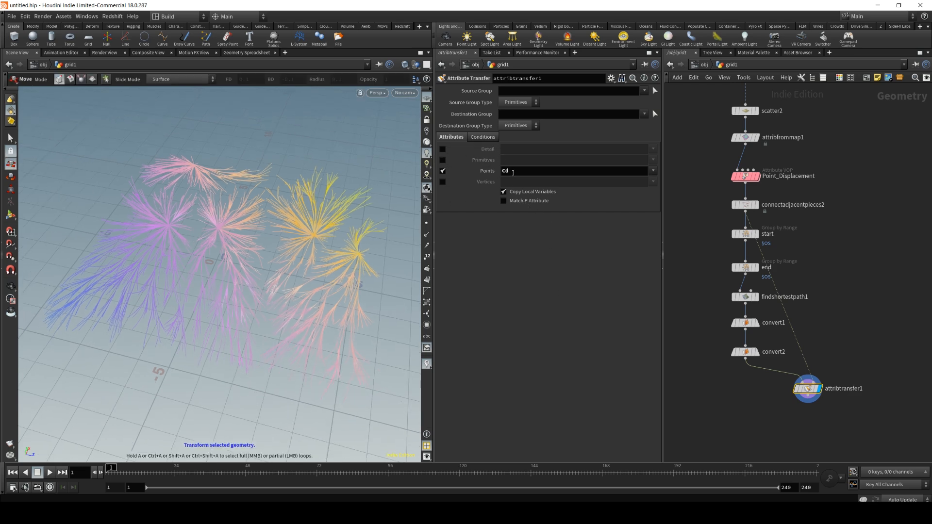
right_click_drag(152, 215, 226, 237, "alt")
left_click_drag(226, 236, 252, 275)
right_click_drag(252, 275, 247, 295, "alt")
right_click_drag(264, 260, 267, 250, "alt")
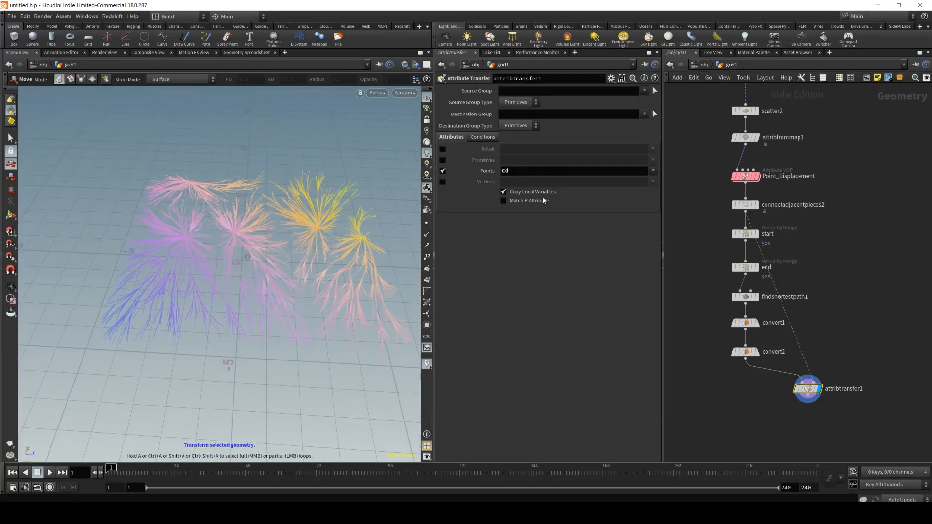
left_click(442, 171)
left_click(442, 171)
key("space")
left_click_drag(213, 235, 252, 243)
left_click(529, 170)
type("Cd")
key("Return")
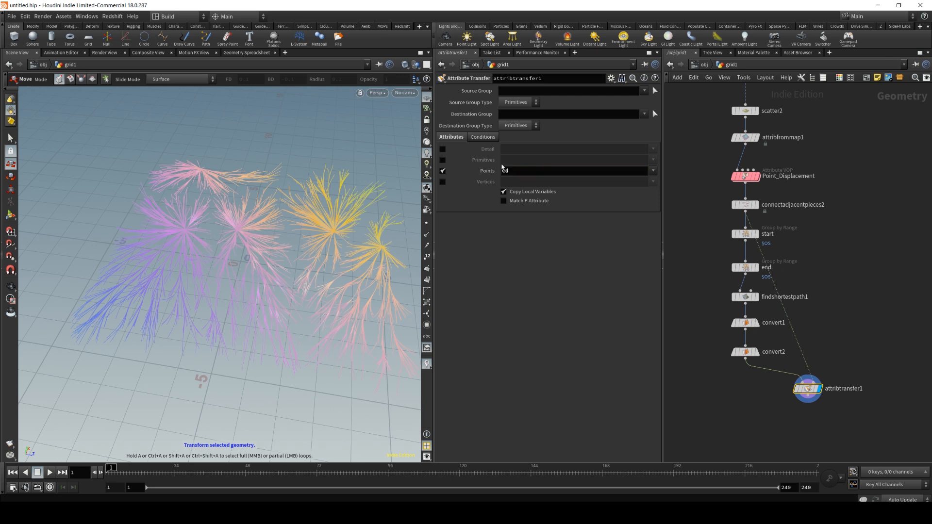
Review attribtransfer1's kernel and distance threshold conditions, and examine the coloured branches from several angles along with the node chain.
left_click(483, 138)
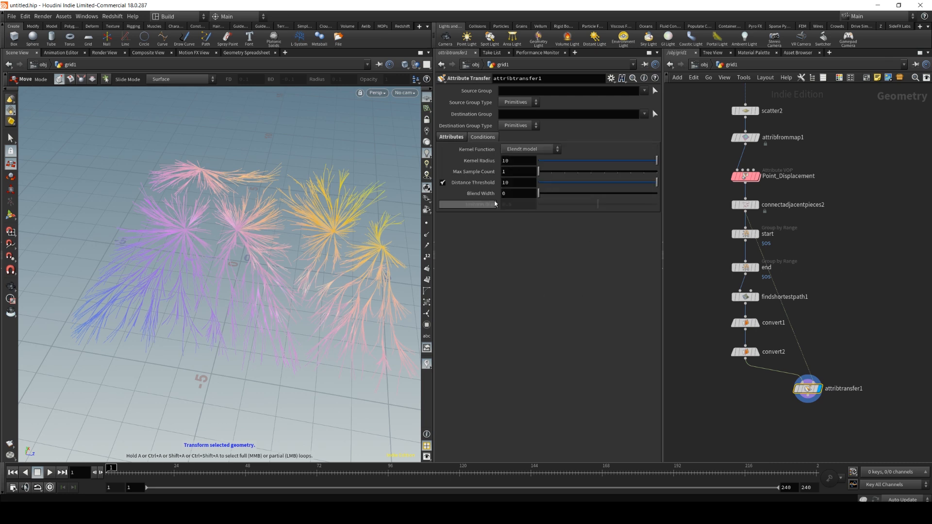
left_click(454, 137)
right_click_drag(247, 225, 283, 243, "alt")
mouse_move(283, 243)
left_mouse_down("alt")
mouse_move(241, 243)
mouse_move(235, 258)
mouse_move(257, 201)
mouse_move(343, 185)
mouse_move(381, 158)
mouse_move(268, 221)
mouse_move(270, 243)
left_mouse_up("alt")
key("t")
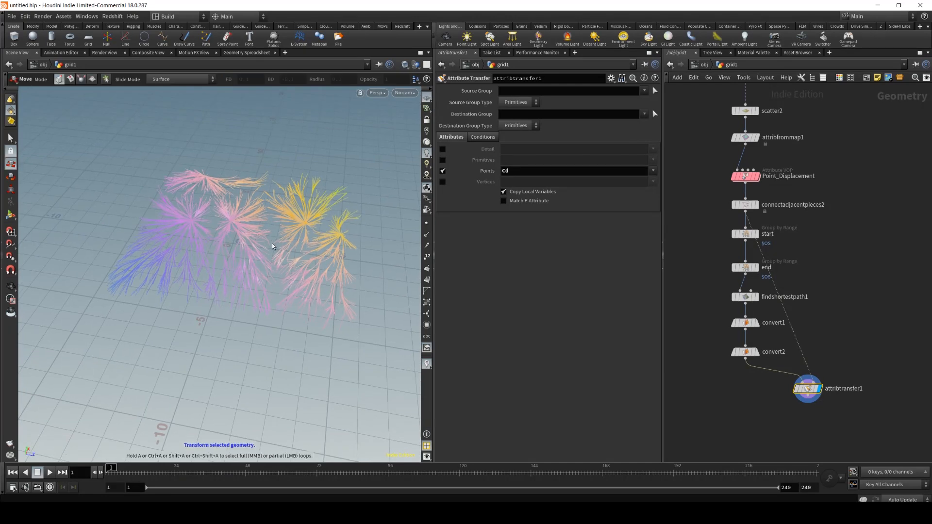
scroll(831, 285, "down", 2)
middle_click_drag(840, 291, 824, 302)
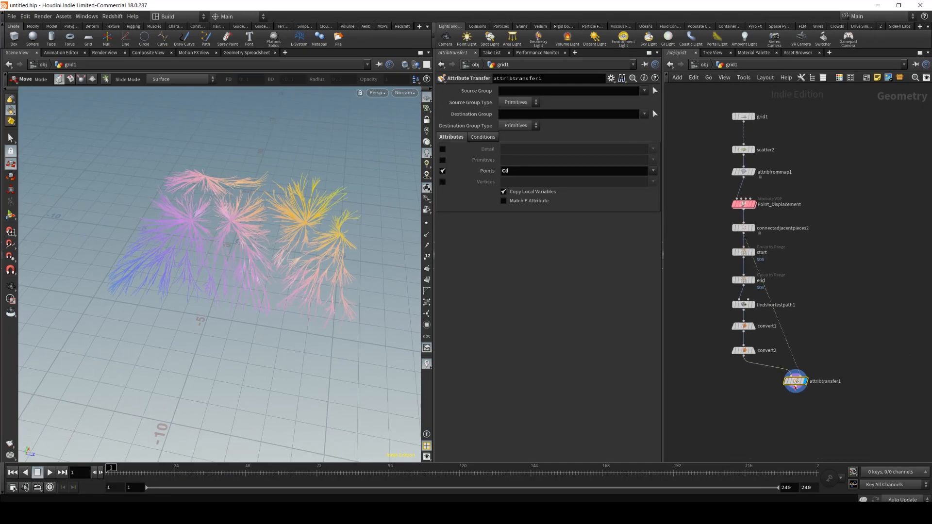
right_click_drag(232, 220, 240, 228, "alt")
left_click_drag(240, 227, 219, 260, "alt")
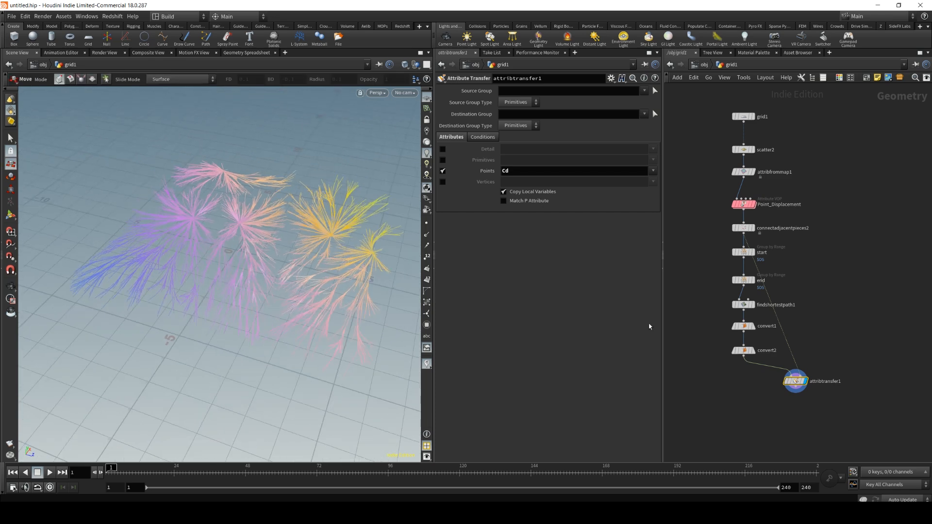
Add a new Grid node in the empty area beside the existing node chain.
middle_click_drag(842, 338, 816, 340)
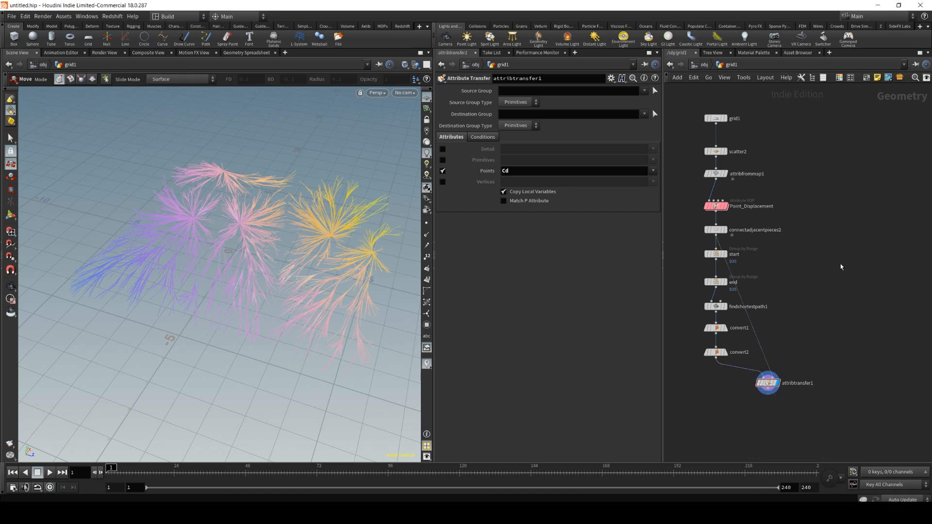
key("Tab")
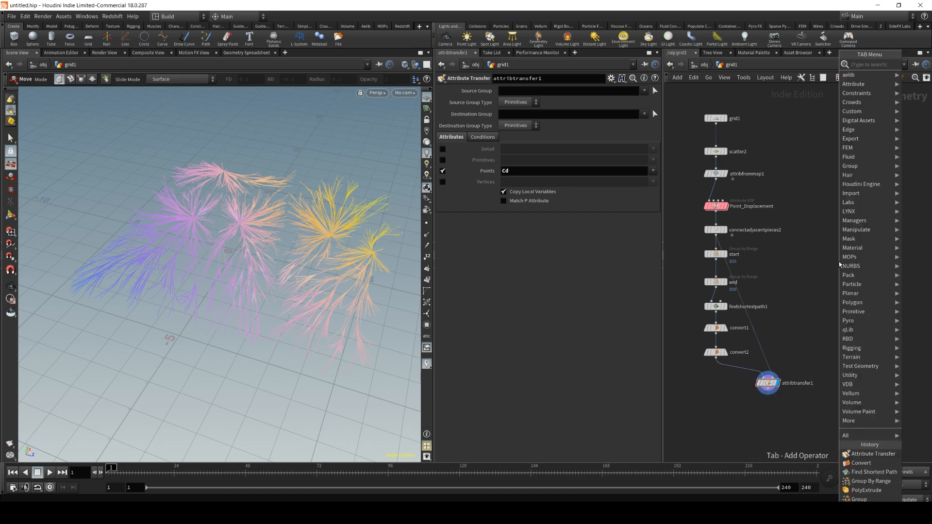
type("grid")
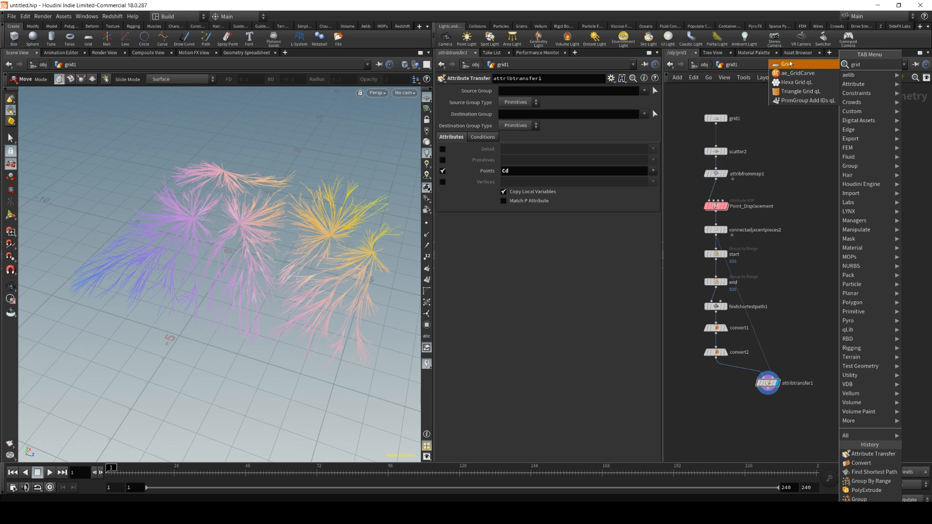
Add a Grid node in empty network space, display it, and set its rows and columns to 100.
key("Return")
left_click(841, 290)
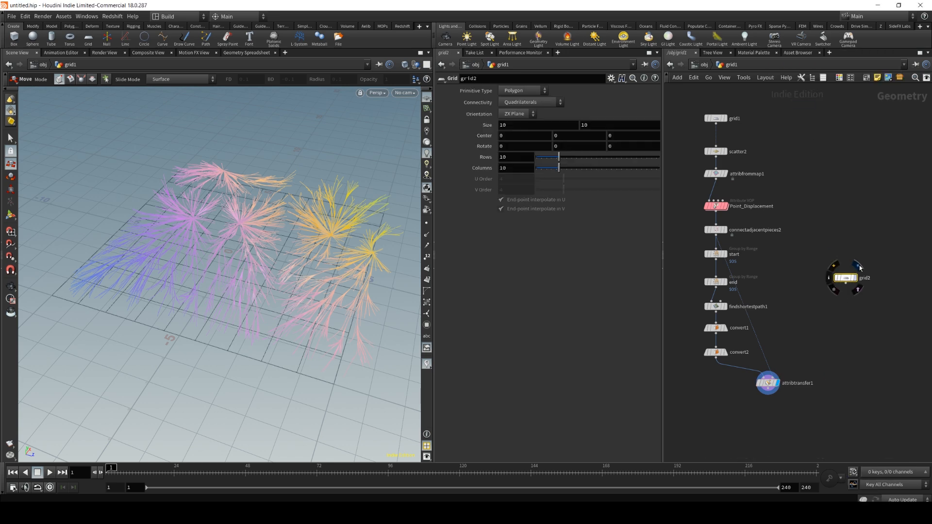
left_click(854, 277)
scroll(271, 266, "up", 3)
left_click(510, 167)
type("0")
key("Return")
Add a Color node beneath grid2, wire the grid into it, display it, and set its color to black (0, 0, 0).
key("Tab")
type("co")
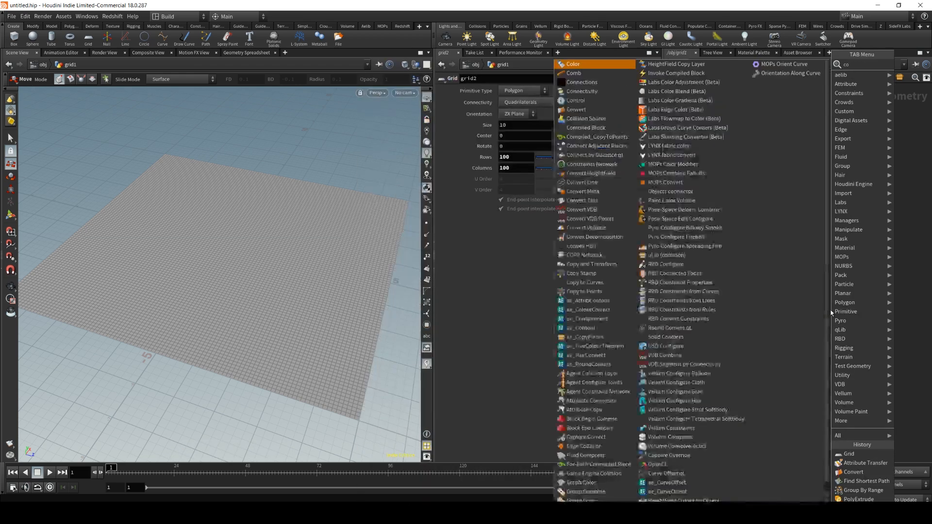
type("nv")
key("Return")
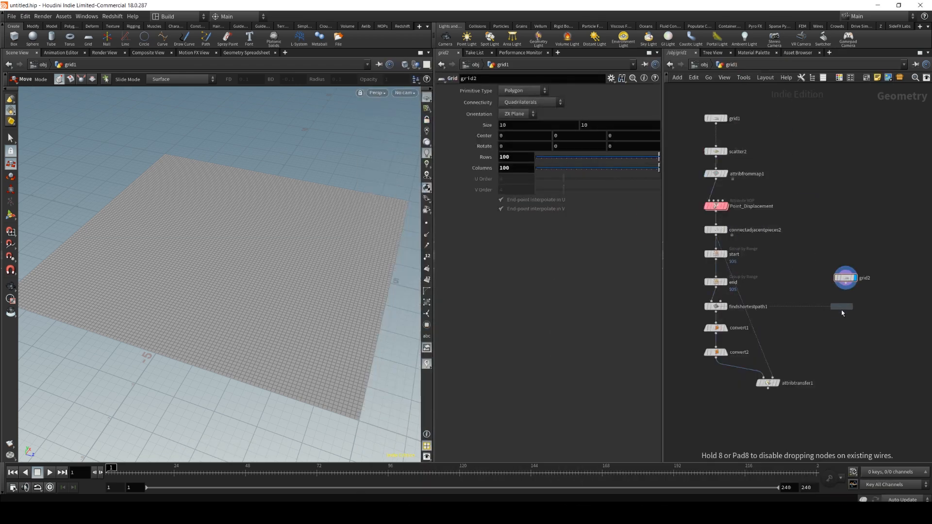
left_click(842, 308)
scroll(842, 307, "up", 3)
left_click_drag(825, 280, 843, 305)
left_click(838, 320)
left_click(515, 146)
left_click(490, 182)
Add a Sphere node beside grid2 with Polygon primitive type and a frequency of 12.
middle_click_drag(889, 299, 820, 256)
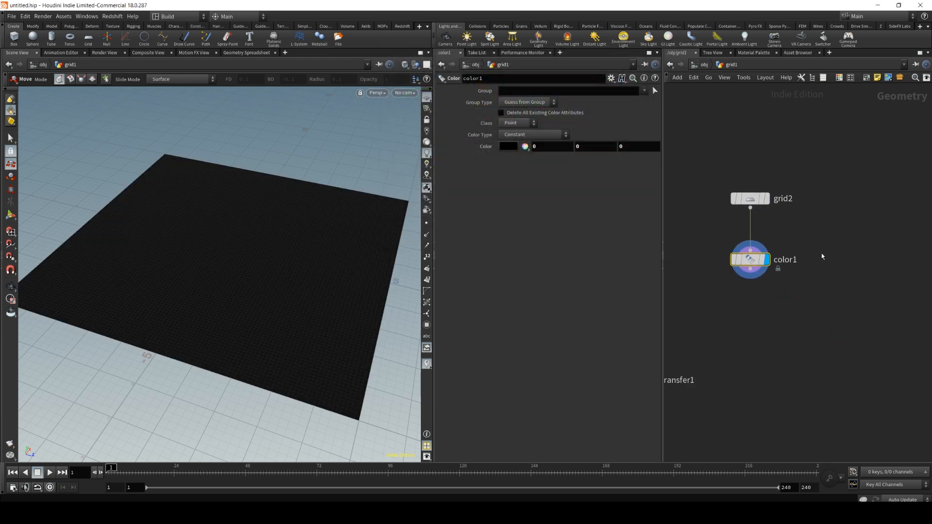
key("Tab")
type("sphere")
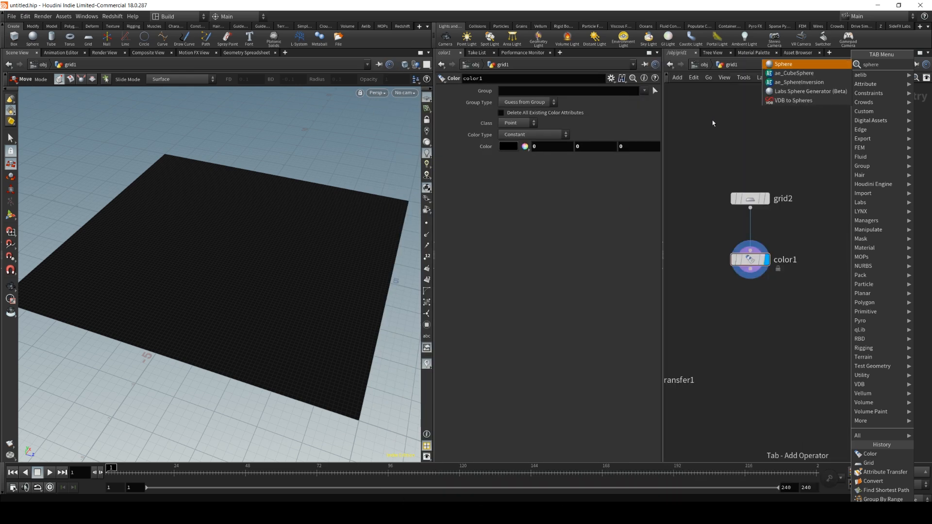
left_click(782, 63)
left_click(835, 204)
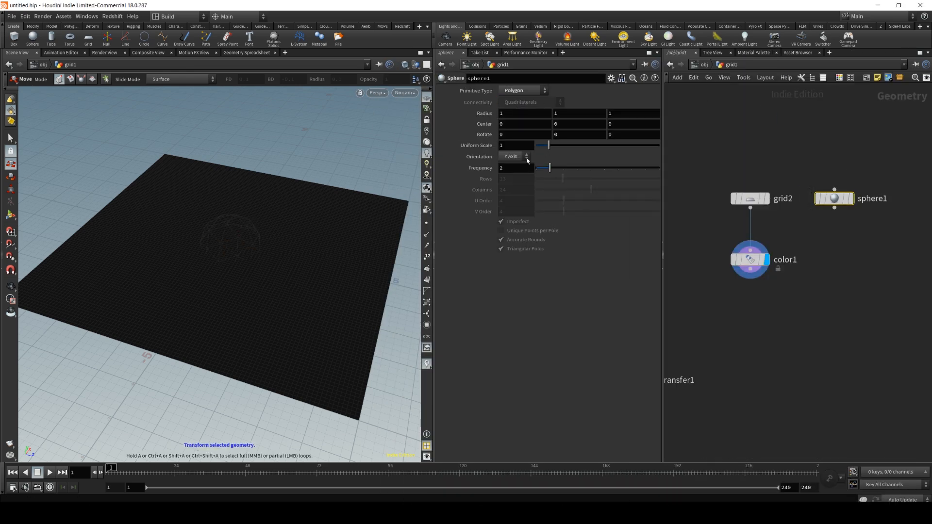
type("12")
key("Return")
Add a displayed Color node fed by sphere1 and set its color to red (1, 0, 0).
key("Tab")
mouse_move(864, 269)
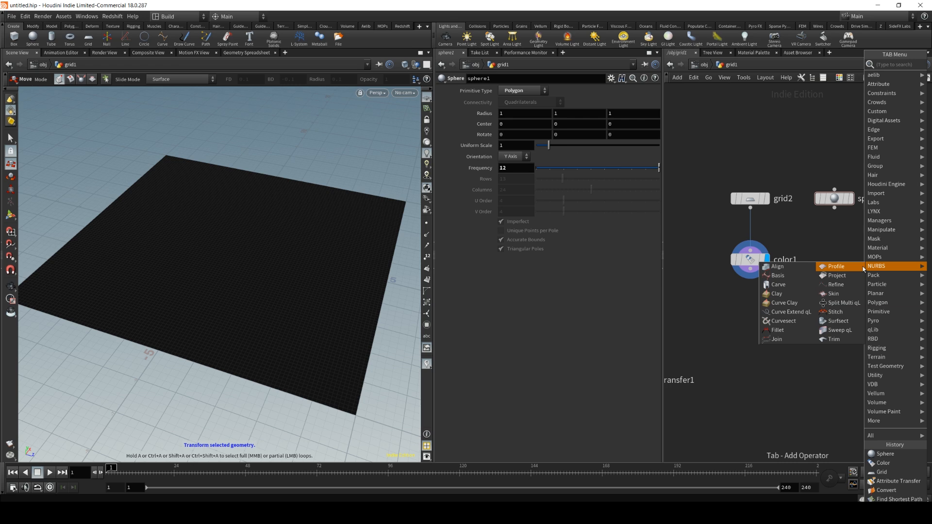
type("color")
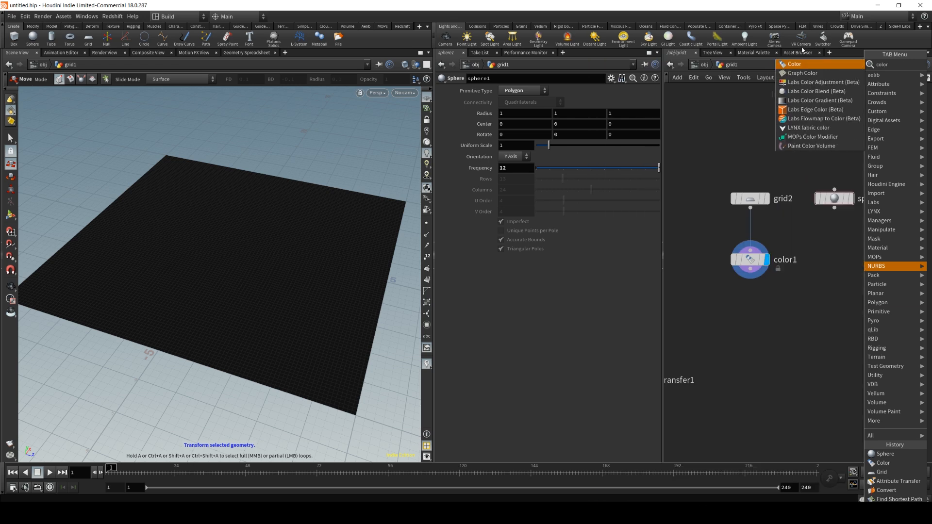
left_click(795, 66)
left_click(838, 255)
left_click_drag(834, 249, 834, 208)
left_click(851, 260)
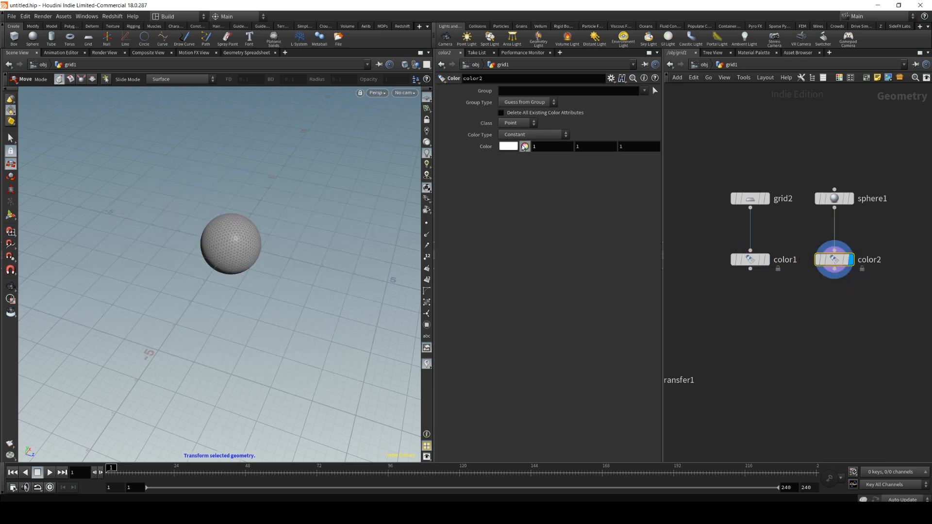
left_click(524, 147)
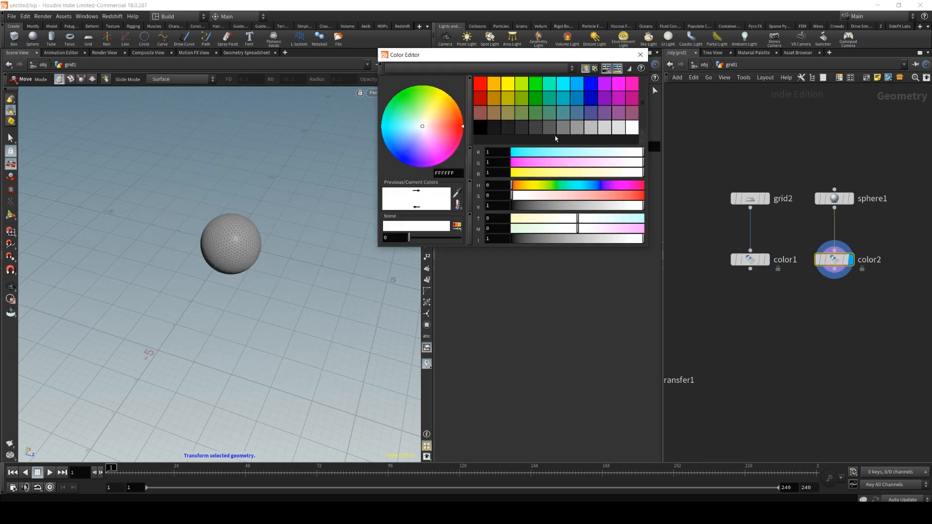
left_click(480, 83)
left_click(640, 54)
Add an Attribute Transfer node with color1 as its first input and color2 as its second.
key("Tab")
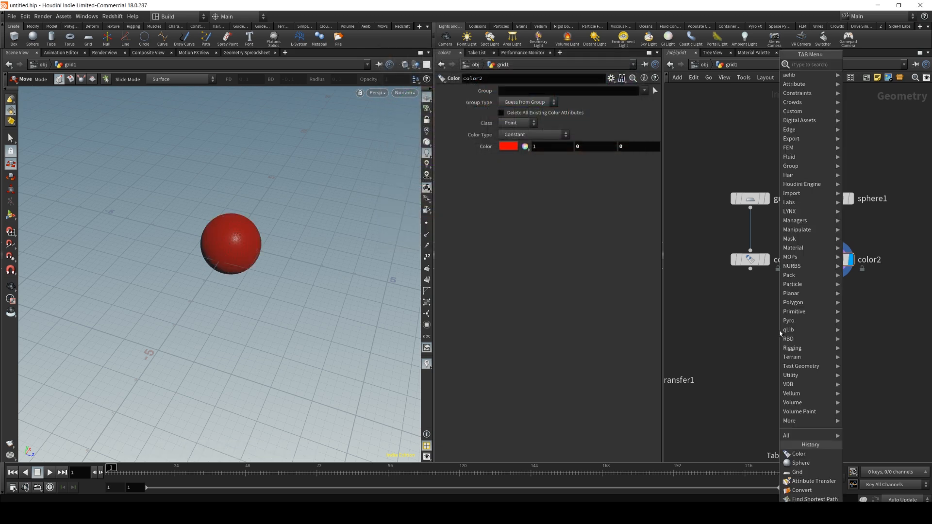
type("attribute")
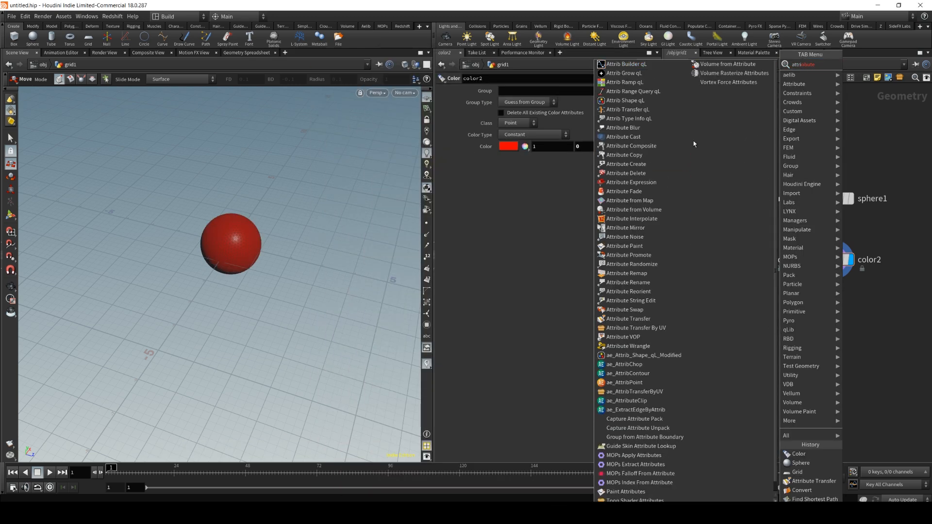
key("BackSpace")
key("BackSpace")
key("BackSpace")
key("BackSpace")
type("bute t")
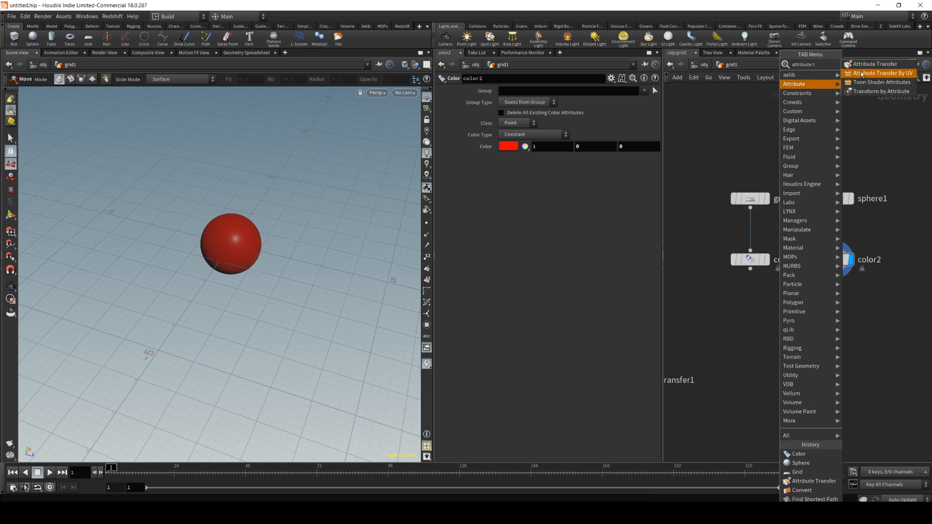
key("Return")
left_click(797, 335)
left_click_drag(750, 268, 789, 329)
left_click_drag(834, 272, 805, 328)
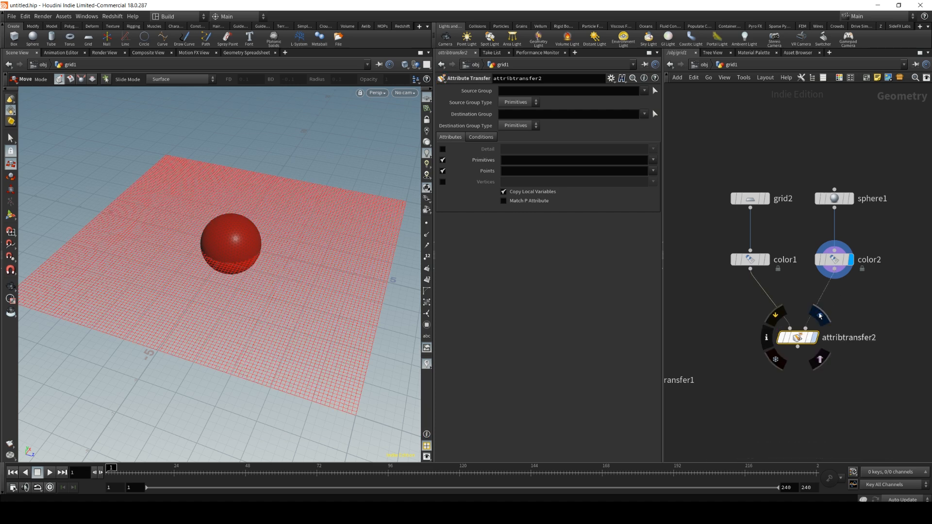
Display attribtransfer2 and set its distance threshold to 1.17 and blend width to 0.34.
left_click(815, 337)
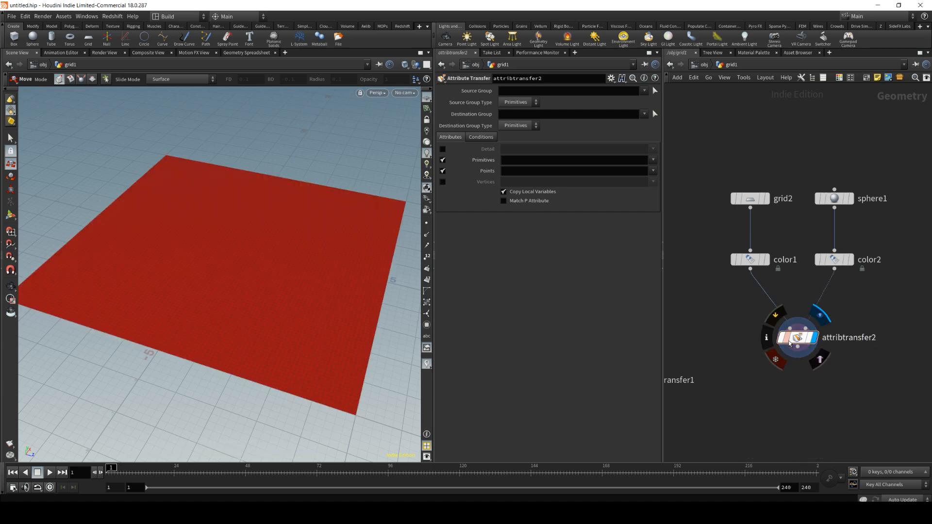
left_click(485, 139)
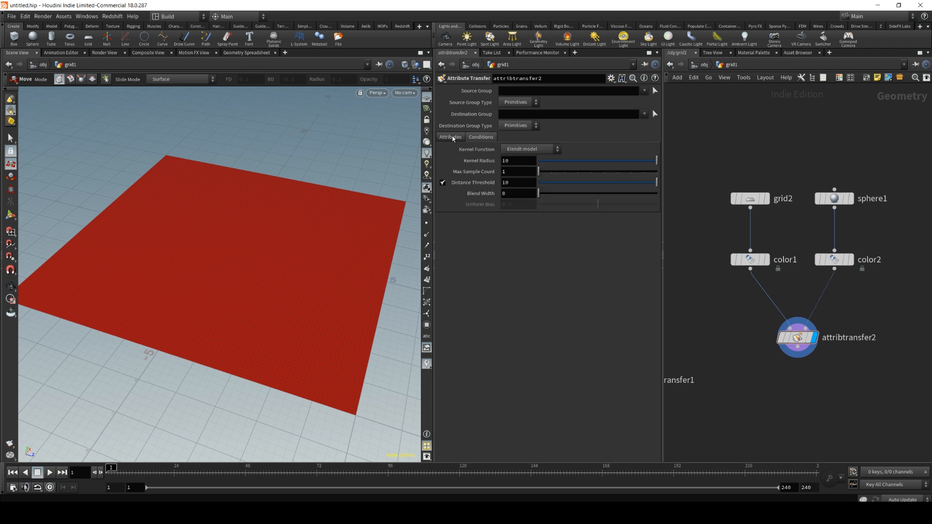
left_click_drag(634, 182, 544, 195)
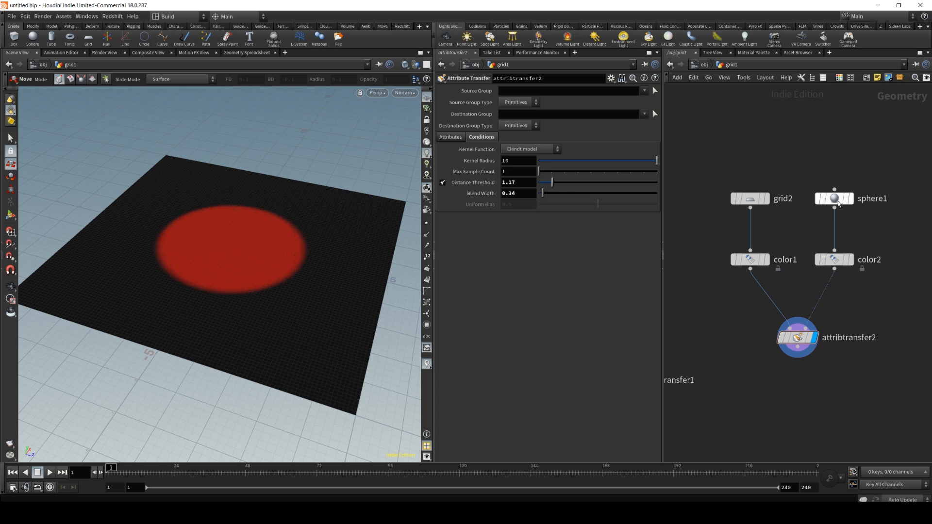
Set sphere1's uniform scale to 0 and move the sphere around over the grid along X and Z.
left_click(834, 199)
left_click_drag(548, 145, 536, 145)
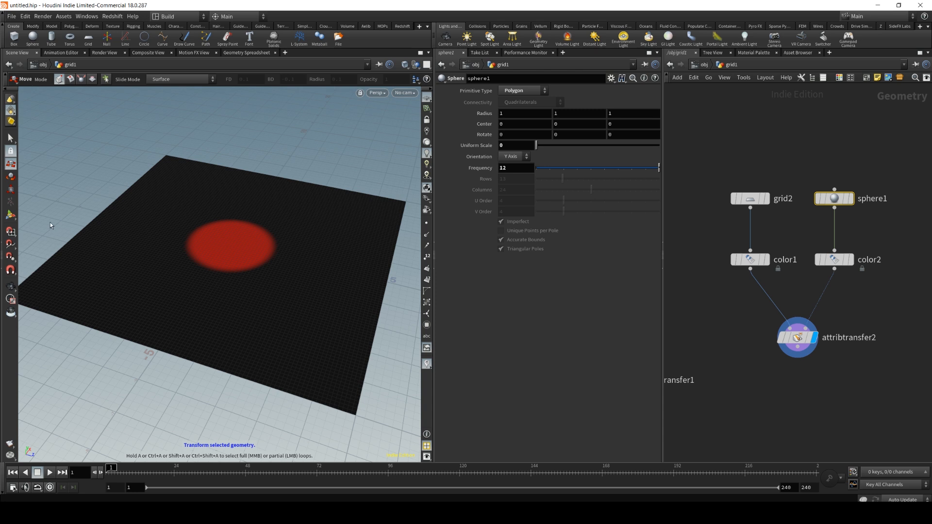
left_click(11, 216)
left_click_drag(257, 252, 252, 277)
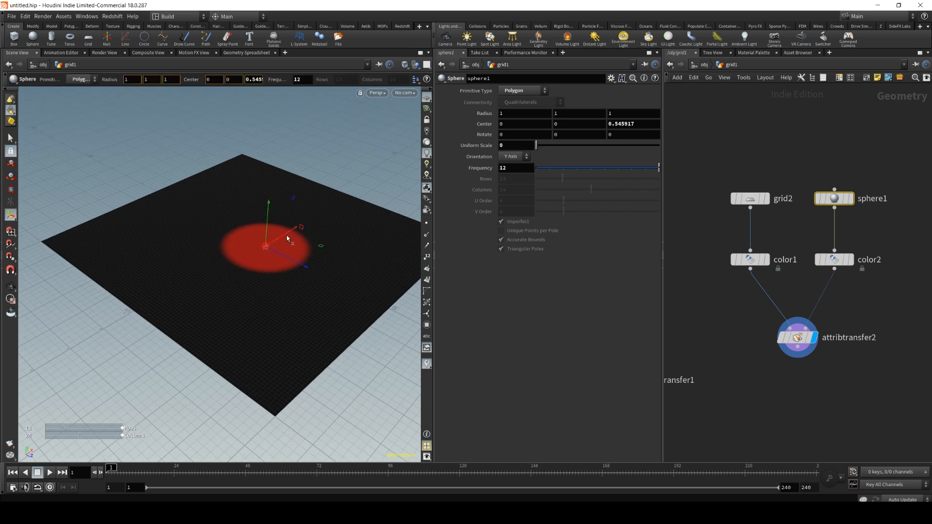
left_click_drag(287, 239, 315, 231)
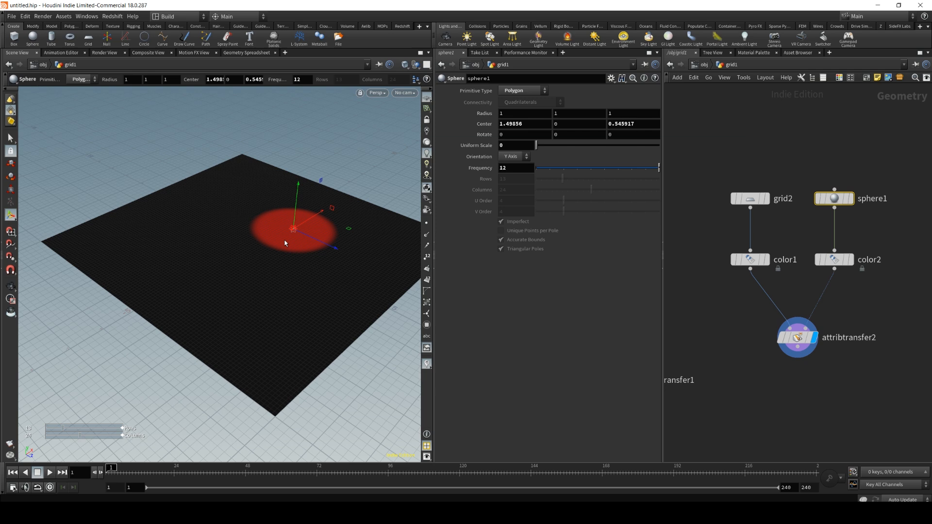
left_click_drag(316, 217, 281, 277)
key("Escape")
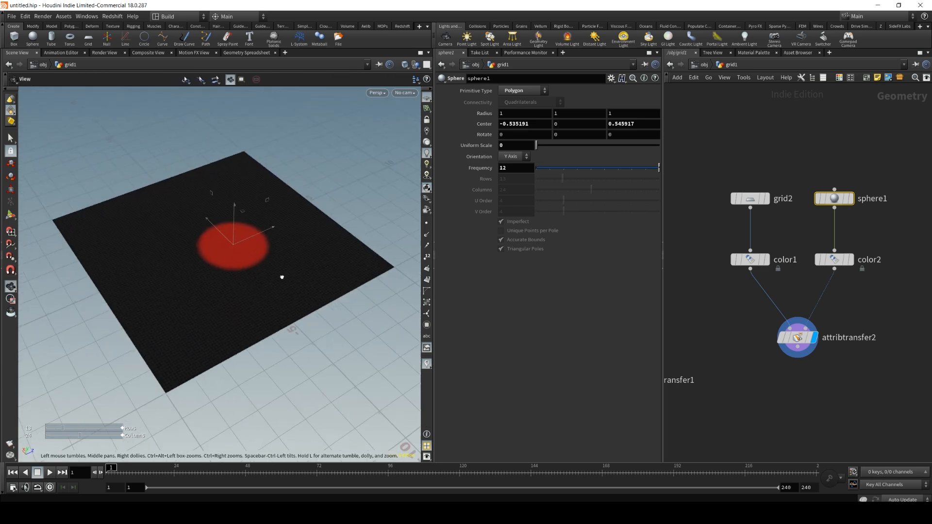
key("Return")
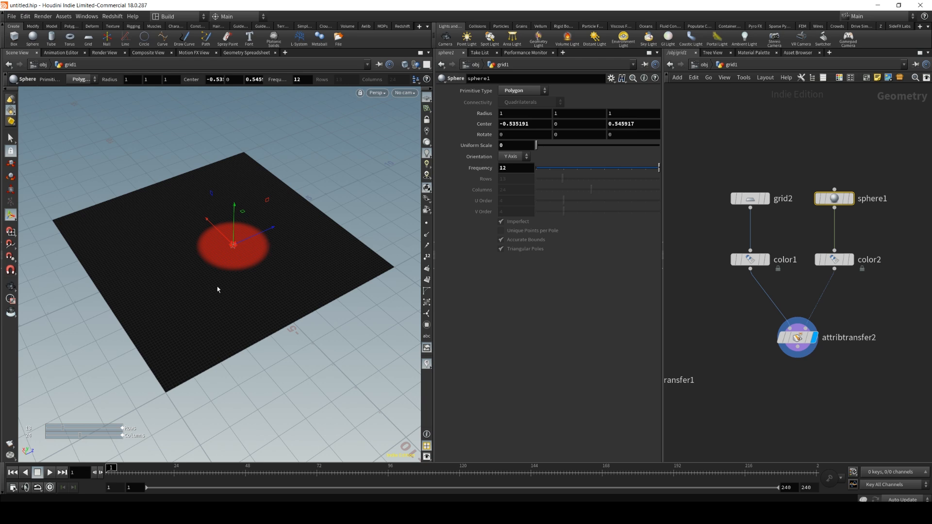
left_click_drag(265, 237, 281, 230)
Delete the test setup of grid2, sphere1, both Color nodes and attribtransfer2.
left_click_drag(879, 377, 725, 180)
key("Delete")
key("h")
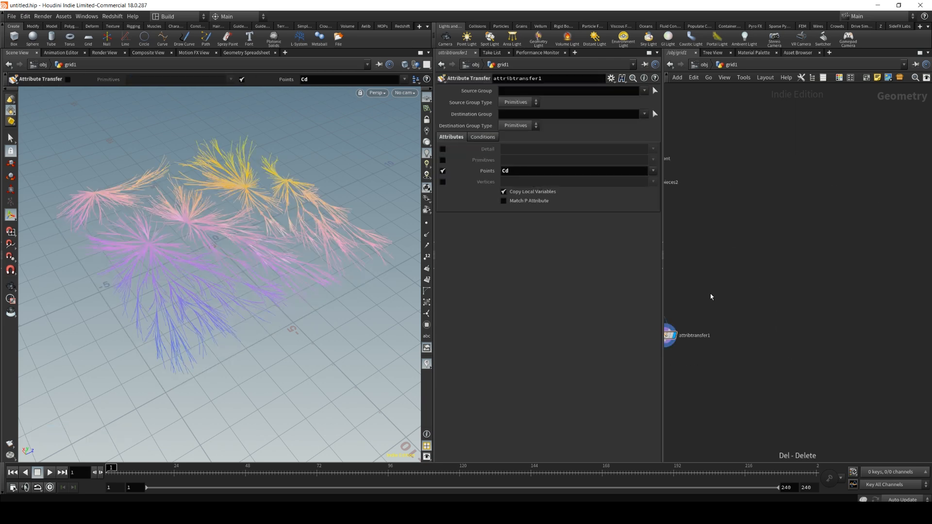
Examine the colored branching curves of attribtransfer1 from close up, from above and from a low angle.
scroll(765, 331, "up", 2)
middle_click_drag(769, 333, 782, 399)
scroll(210, 212, "down", 2)
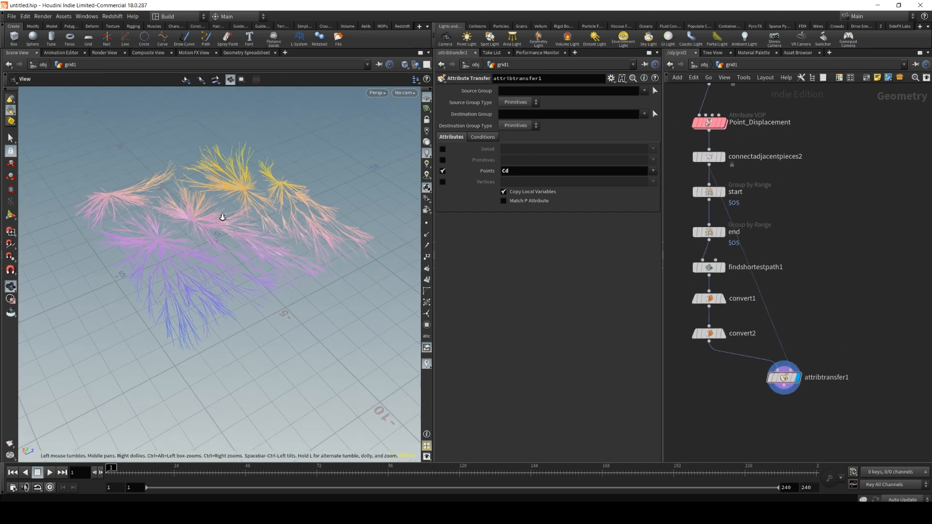
left_click_drag(220, 219, 188, 210, "alt")
right_click_drag(201, 201, 238, 208, "alt")
left_click_drag(238, 208, 249, 224)
right_click_drag(183, 209, 270, 129)
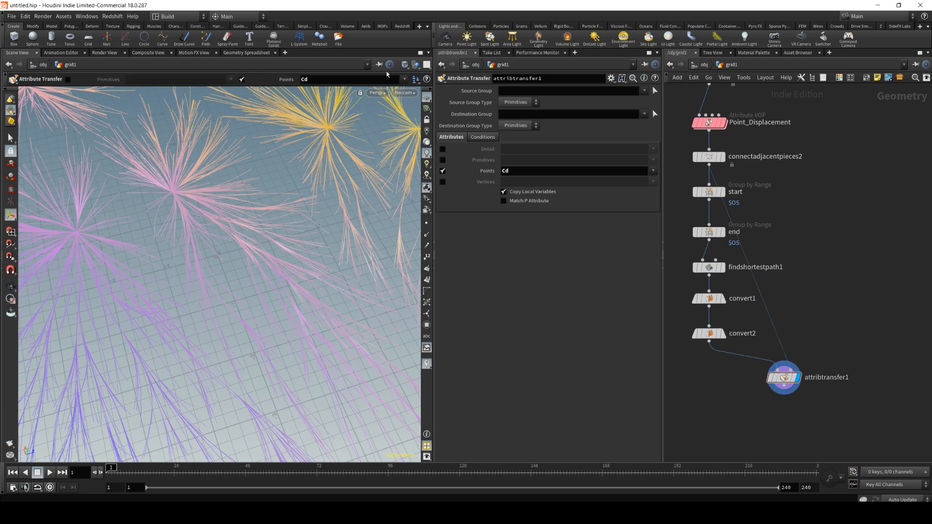
left_click_drag(170, 162, 217, 246)
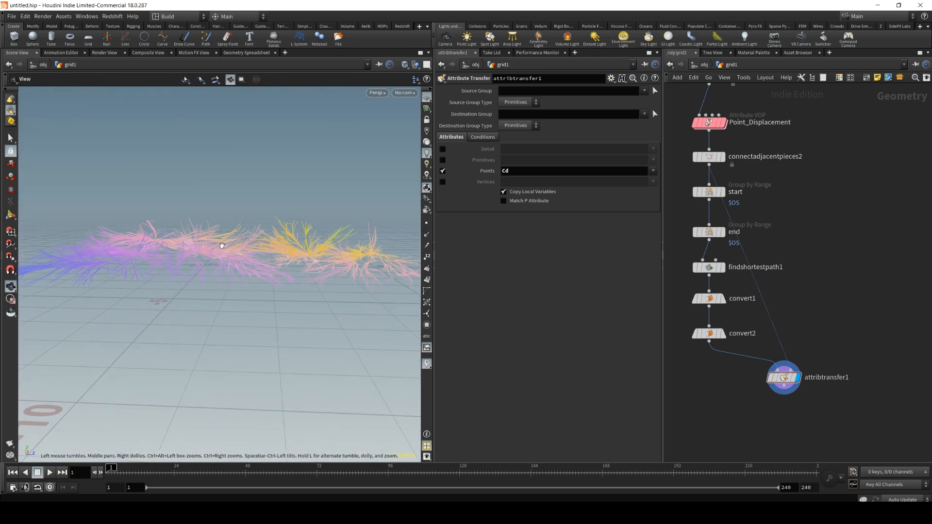
Line up attribtransfer1 below convert2, then add a displayed UV Texture node fed by attribtransfer1.
left_click_drag(790, 386, 718, 404)
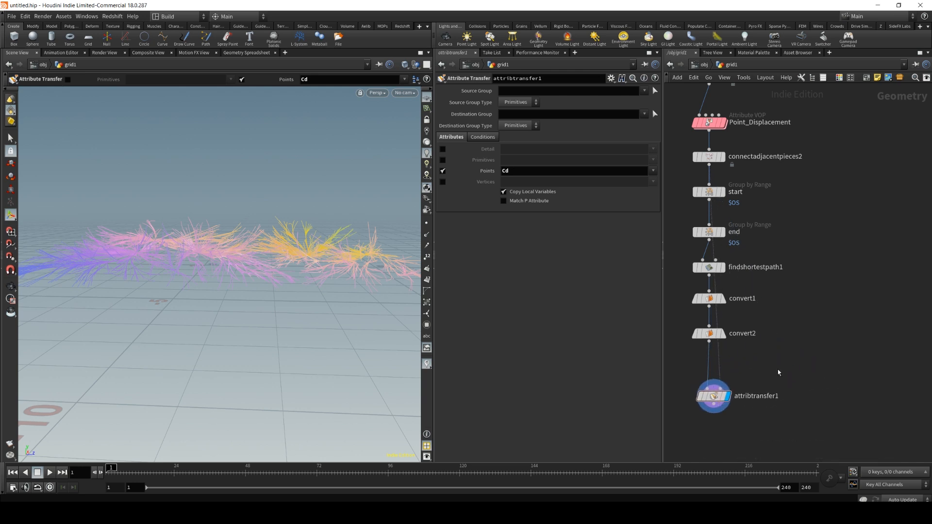
middle_click_drag(778, 372, 784, 341)
right_click_drag(204, 218, 212, 285, "alt")
left_click_drag(212, 284, 225, 314, "alt")
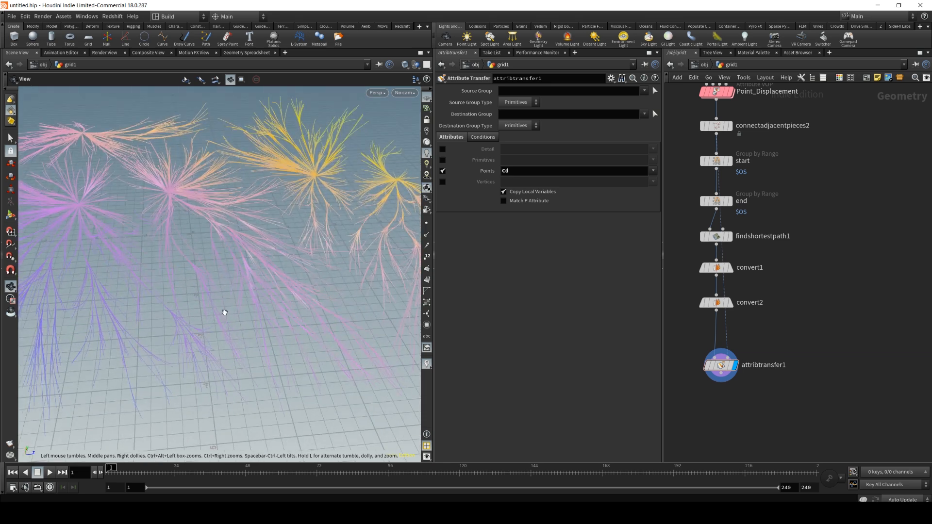
middle_click_drag(770, 400, 774, 349)
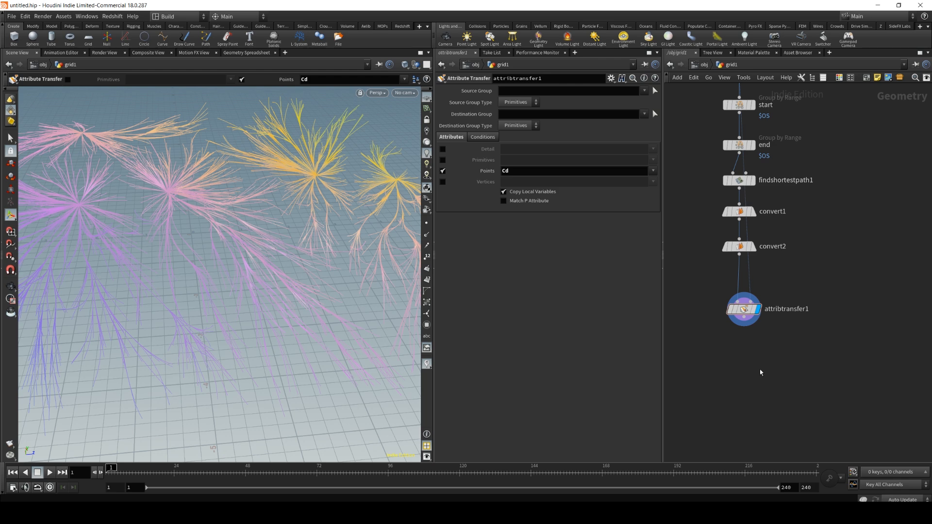
key("Tab")
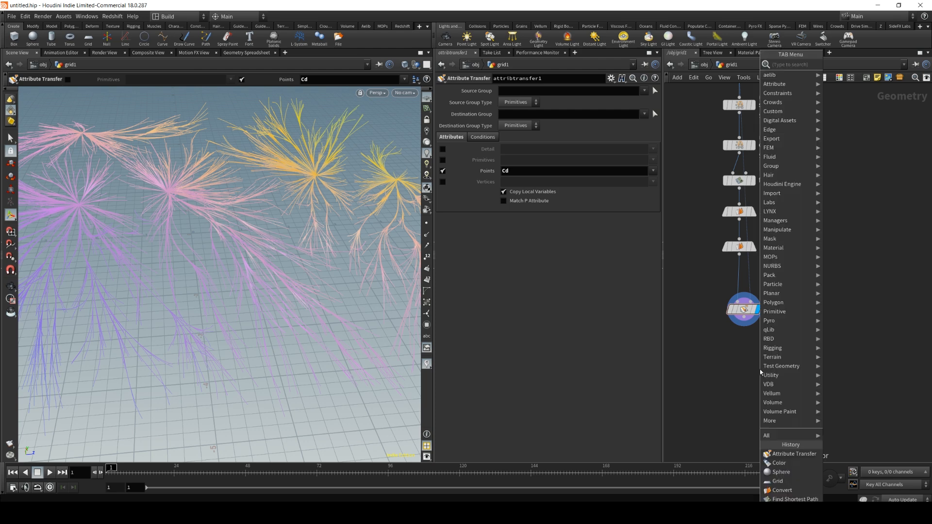
type("uv te")
key("Return")
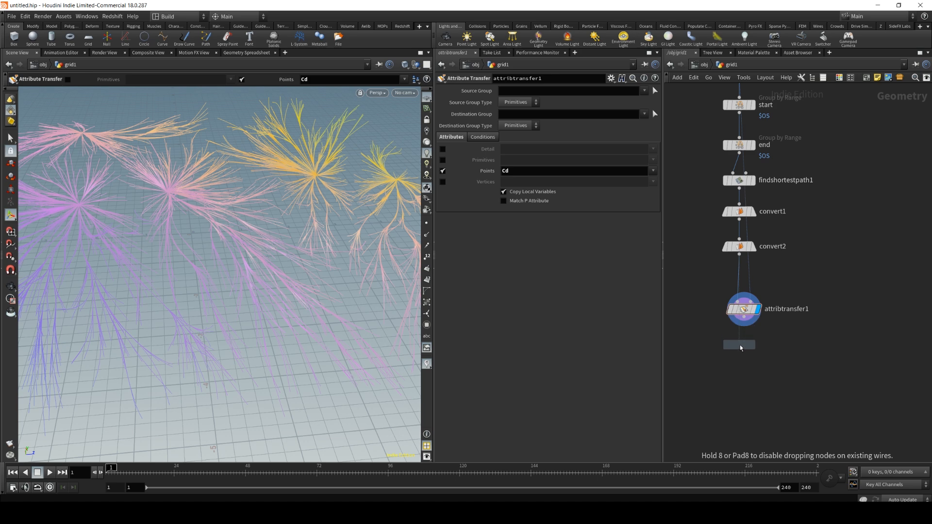
left_click(744, 351)
left_click_drag(756, 305, 760, 357)
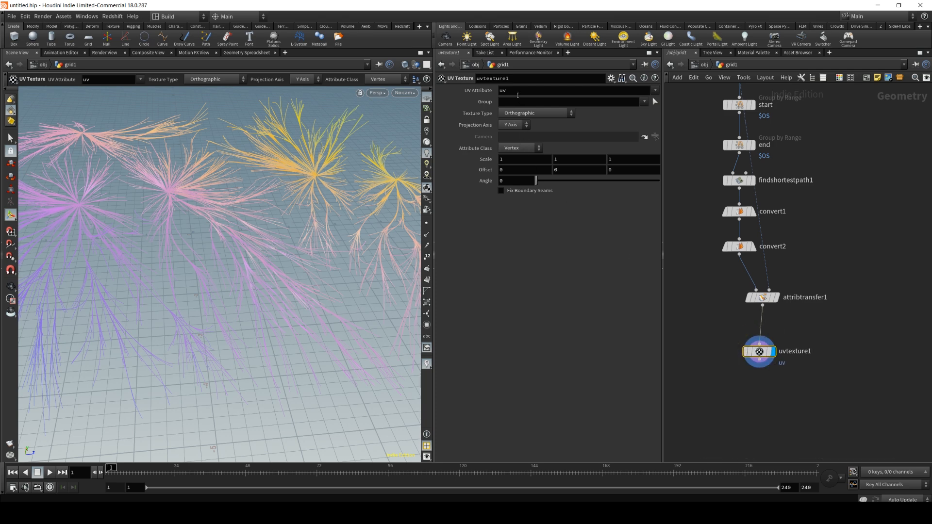
Detach attribtransfer1 from the chain and set it aside, leaving uvtexture1 fed directly by convert2.
left_click_drag(751, 298, 856, 307)
left_click(893, 490)
left_click_drag(759, 356, 739, 327)
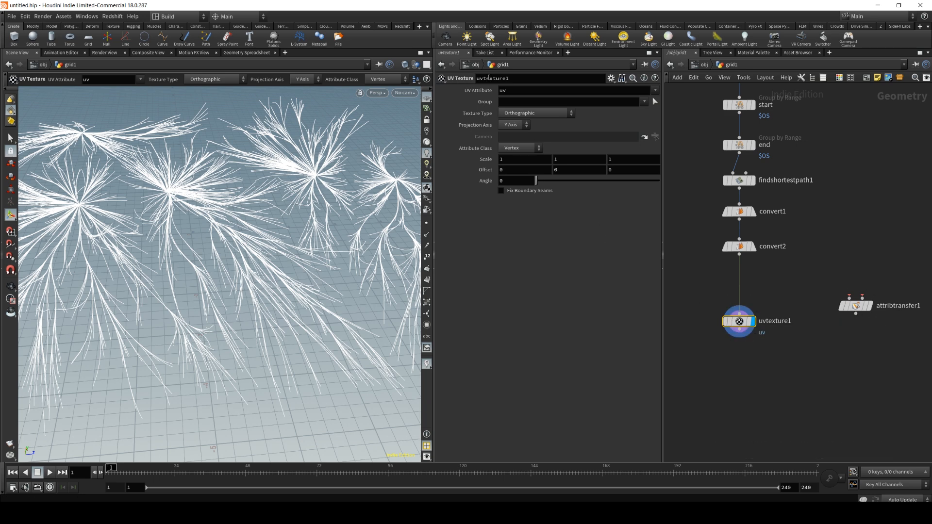
Set uvtexture1's texture type to Rows & Columns and attribute class to Point, and place the node closer below convert2.
left_click(523, 114)
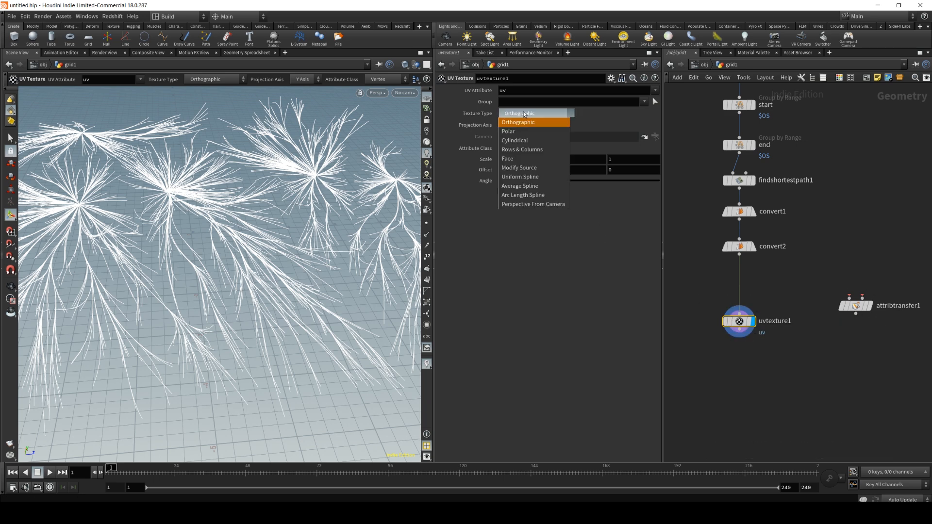
left_click(516, 150)
left_click(517, 149)
left_click(514, 145)
left_click_drag(736, 336, 733, 300)
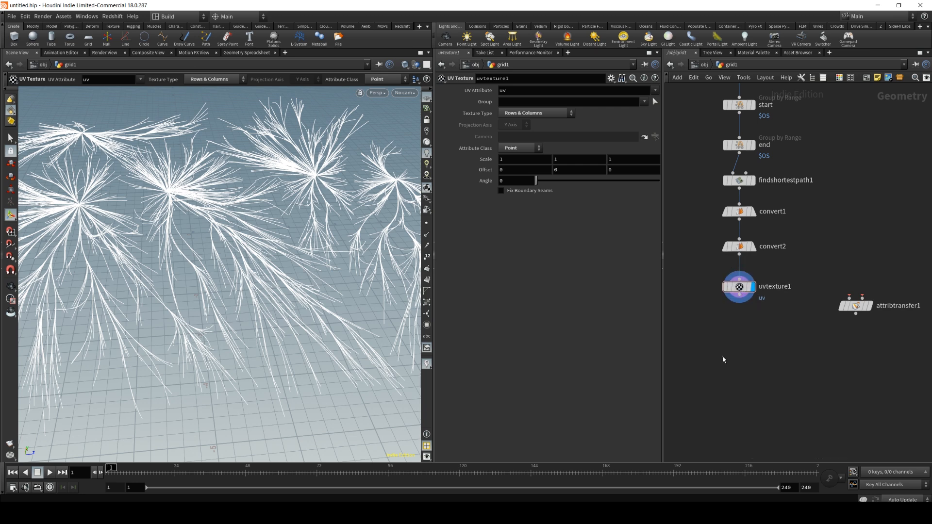
Add a Color node below uvtexture1, wire it to uvtexture1's output and display it.
key("Tab")
type("color")
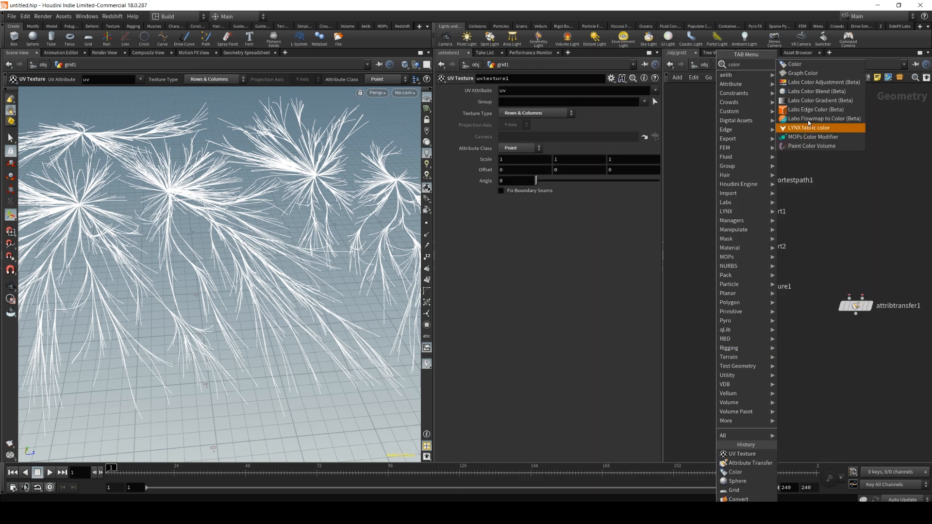
left_click(801, 64)
left_click(737, 347)
left_click_drag(739, 294, 739, 337)
left_click(752, 342)
Set color1's color type to Ramp from Attribute and its attribute to uv.
left_click(518, 124)
left_click(526, 128)
left_click(533, 134)
left_click(531, 175)
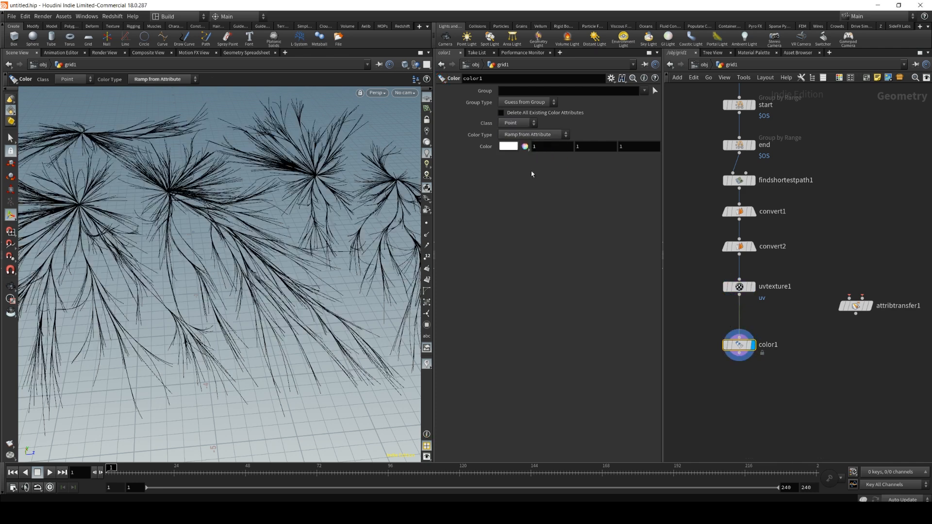
mouse_move(188, 193)
left_mouse_down("alt")
mouse_move(189, 208)
mouse_move(173, 197)
mouse_move(185, 204)
left_mouse_up("alt")
left_click(518, 148)
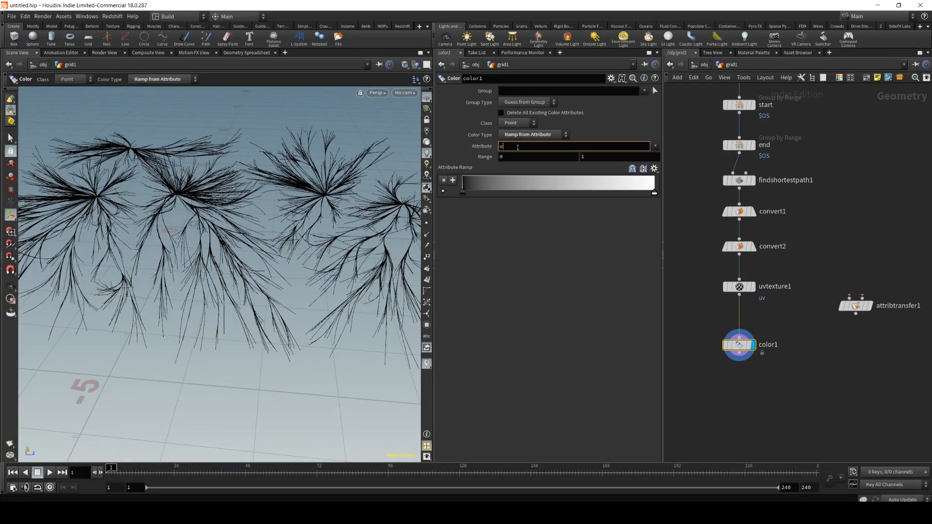
key("Return")
Inspect the colored branching curves from several angles, then delete the color1 node.
right_click_drag(188, 199, 200, 223, "alt")
left_click_drag(200, 222, 293, 211, "alt")
left_click_drag(234, 196, 318, 198)
key("Return")
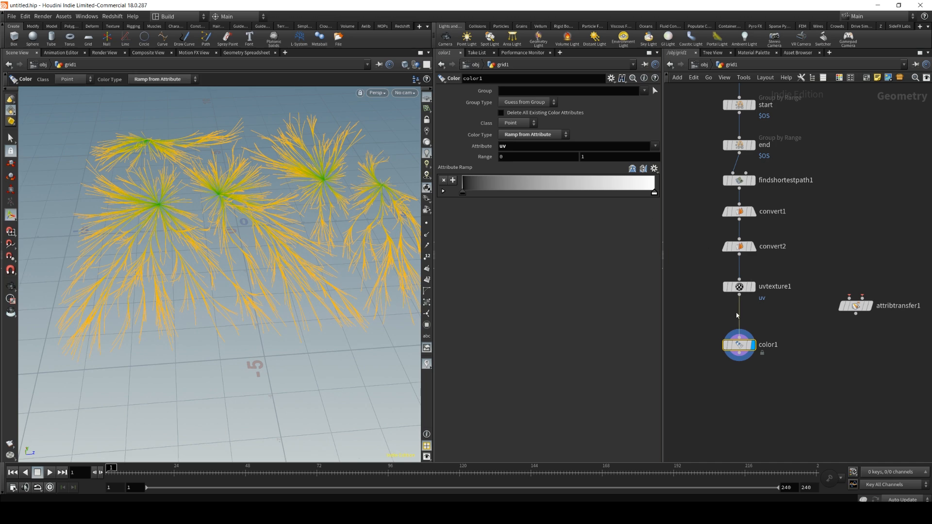
key("Delete")
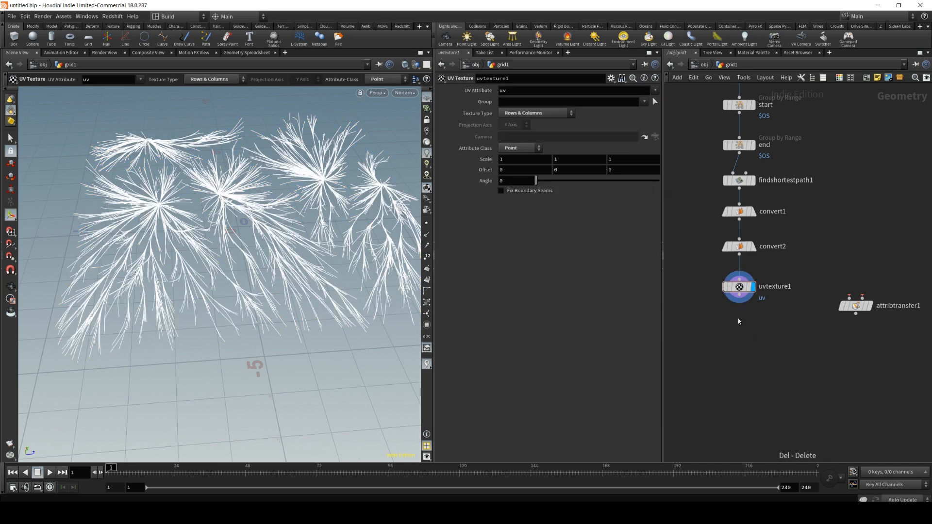
key("Tab")
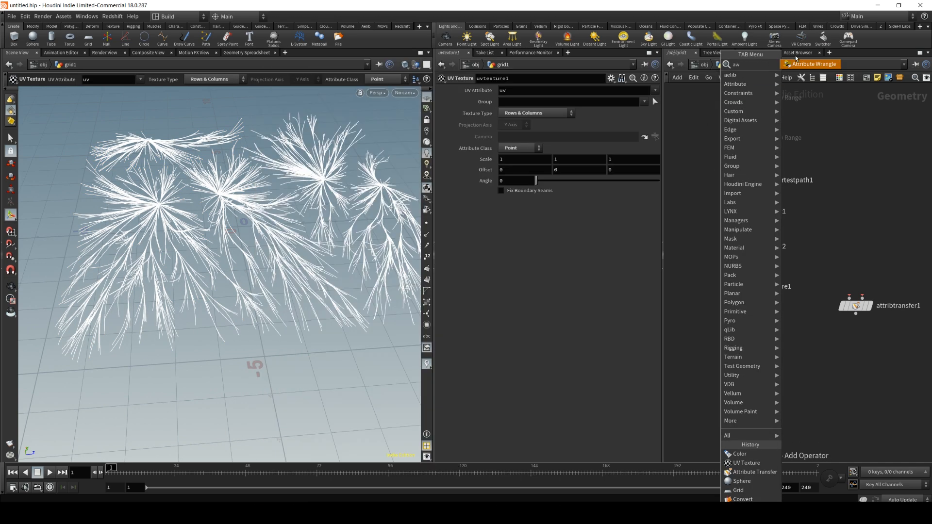
key("Return")
left_click(741, 345)
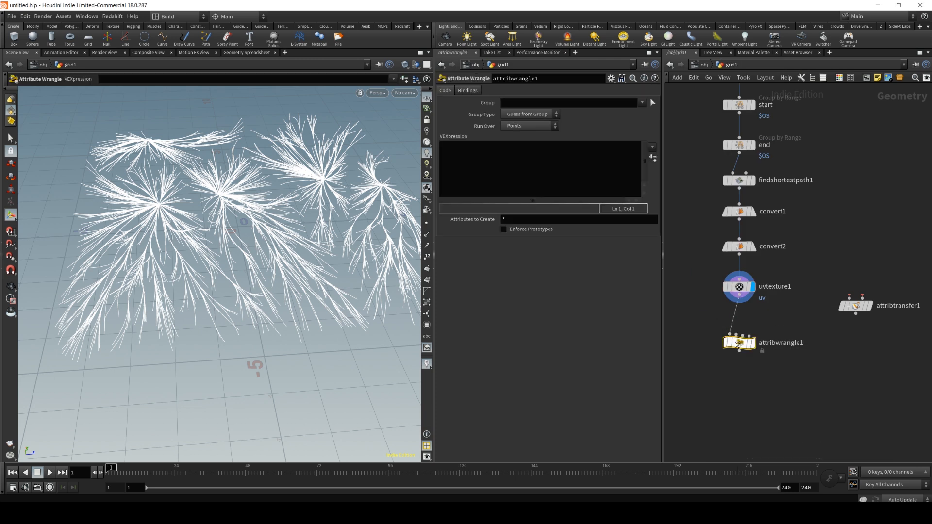
left_click(490, 180)
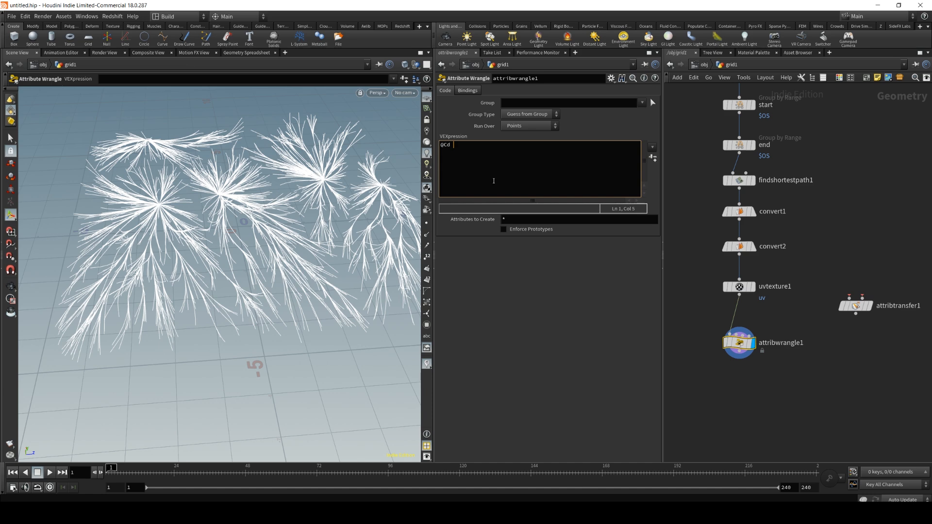
type("@Cd = @uv.x;")
left_click(702, 398)
right_click_drag(228, 243, 257, 253, "alt")
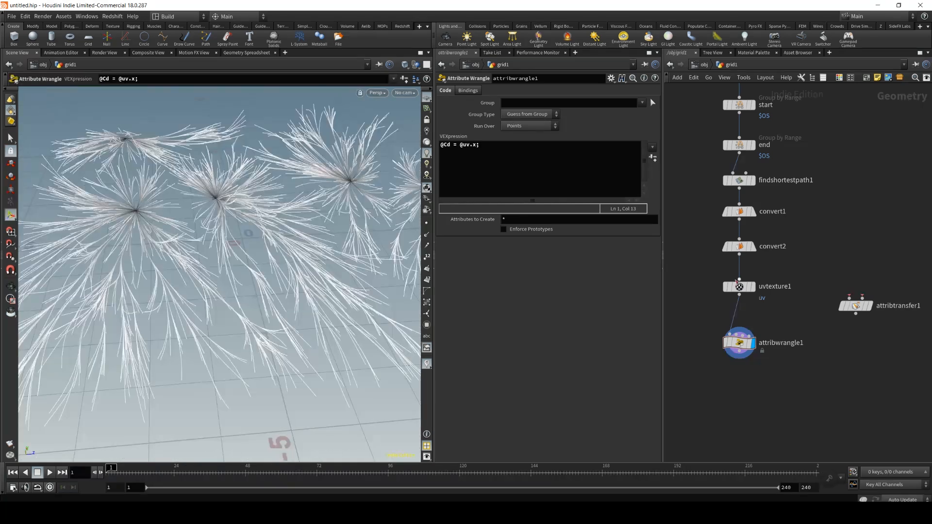
Detach attribwrangle1 from uvtexture1 and delete it.
left_click(740, 346)
left_click_drag(741, 346, 825, 355)
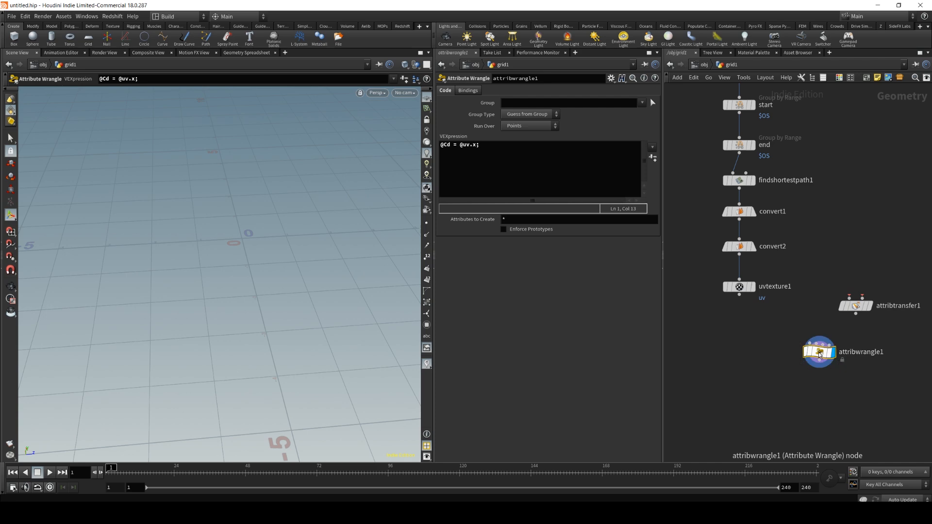
key("Delete")
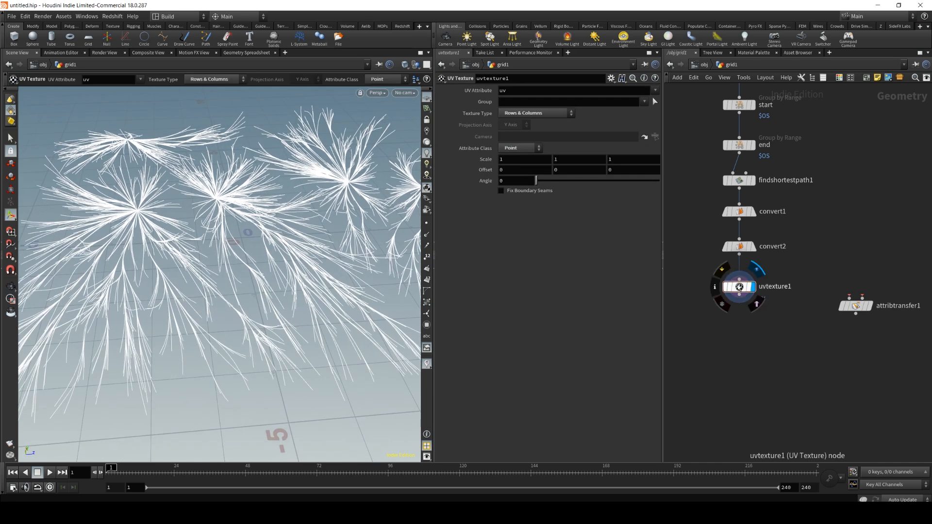
Check uvtexture1's attributes in its node info and its per-point uv values in the geometry spreadsheet.
left_click(714, 287)
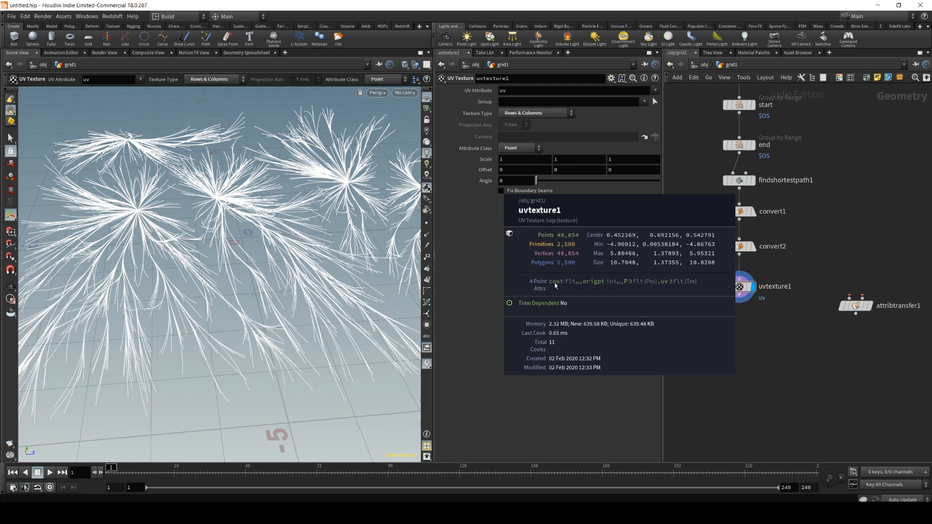
left_click(235, 53)
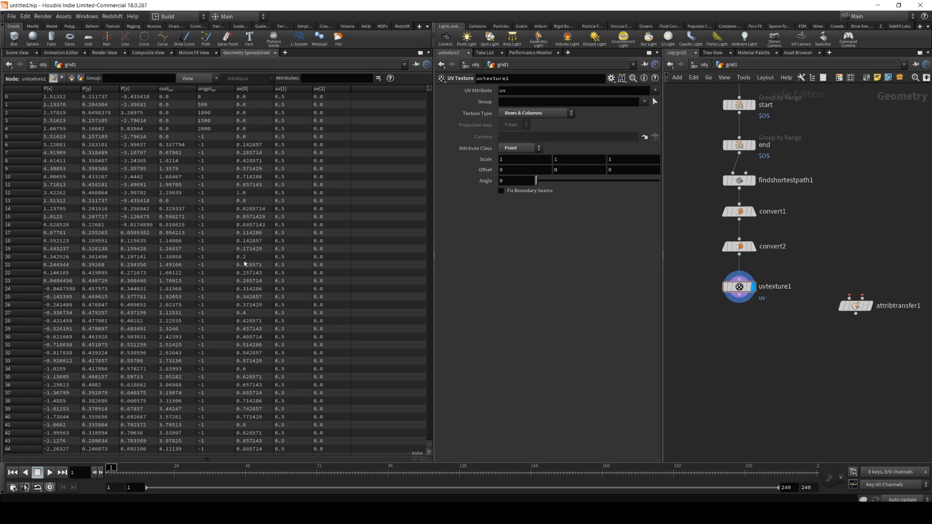
left_click(17, 53)
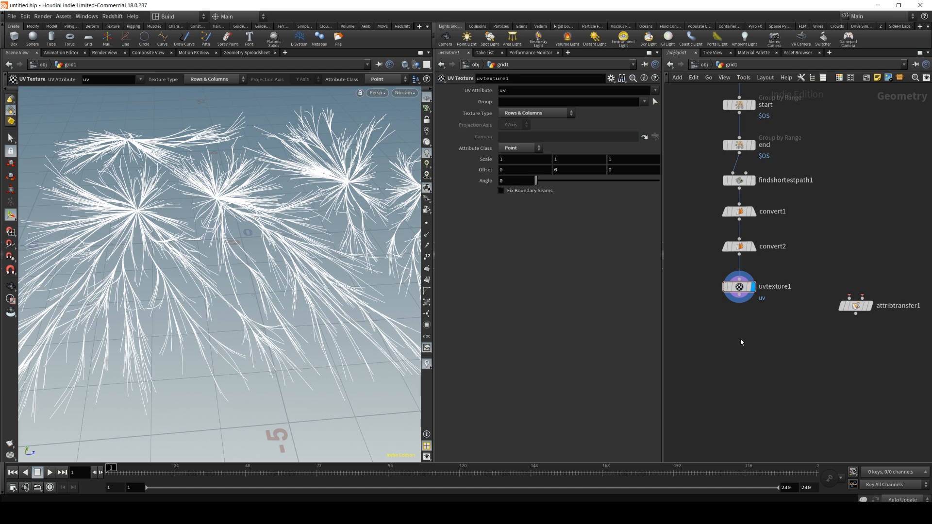
Add a Point VOP below uvtexture1, feed its first input from uvtexture1 and display it.
key("Escape")
left_click_drag(222, 193, 218, 186)
key("Return")
key("Tab")
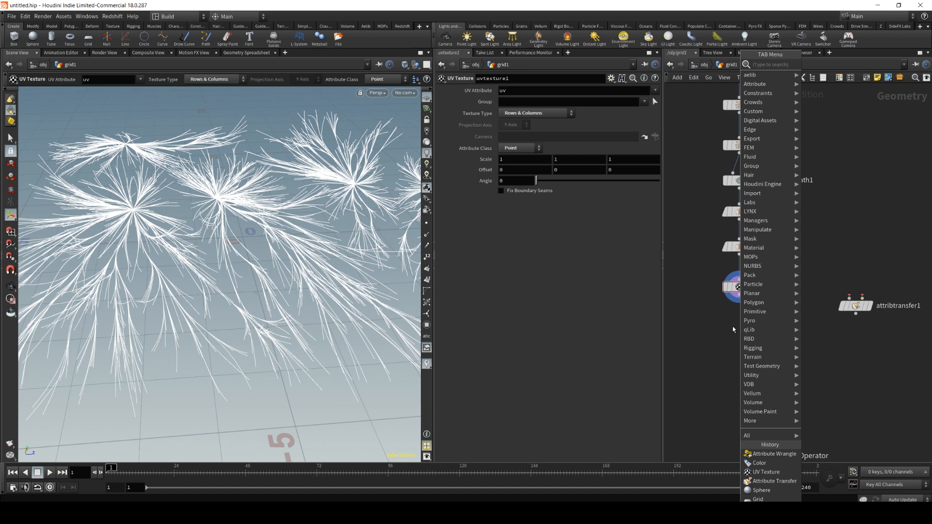
type("point vo")
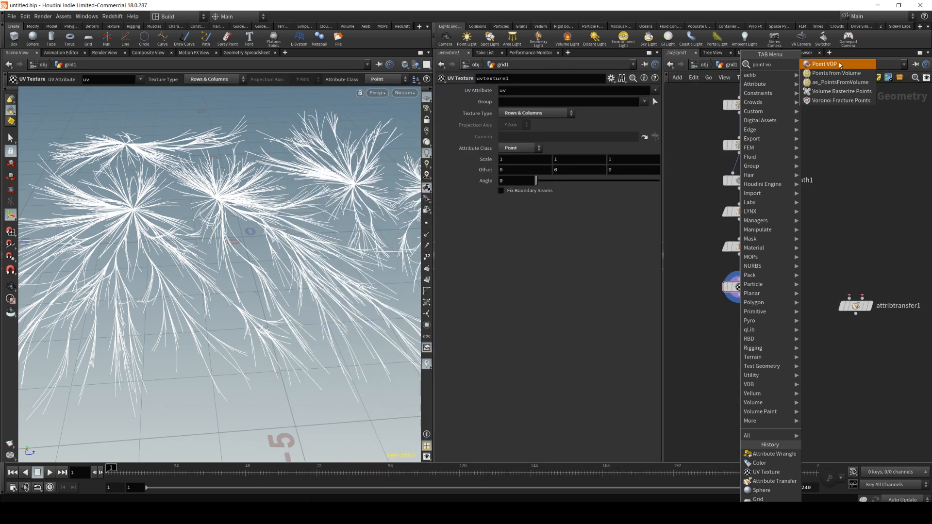
left_click(825, 64)
left_click(737, 332)
left_click_drag(738, 299, 738, 338)
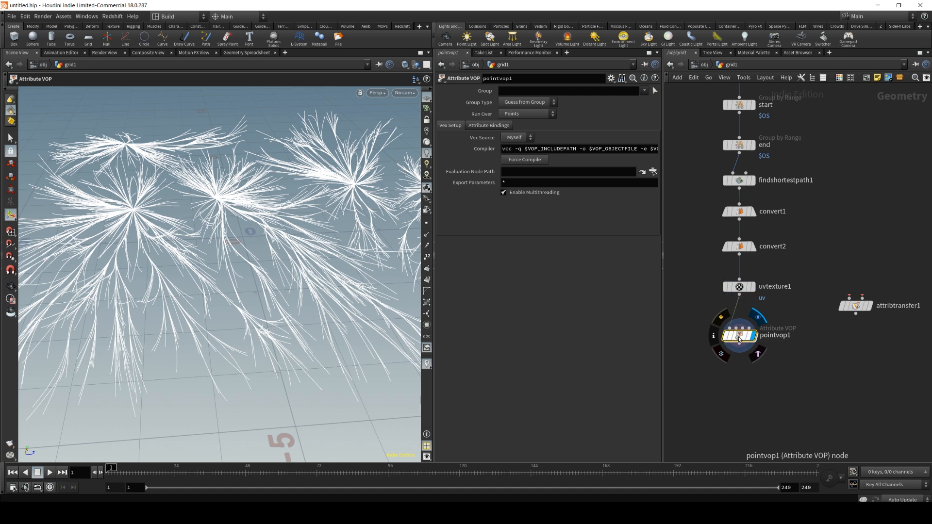
Enter pointvop1 and add a UV Coords node above the global parameters node.
double_click(739, 337)
left_click_drag(716, 196, 704, 196)
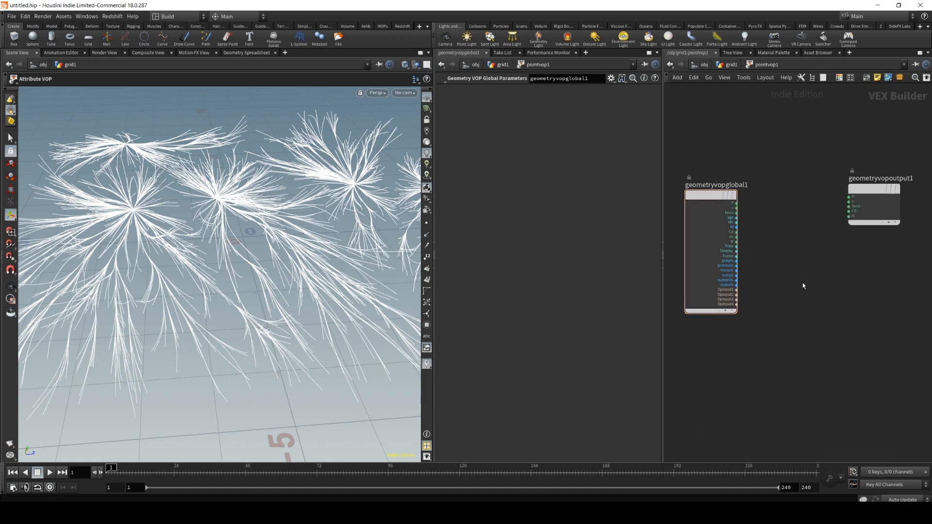
key("Tab")
type("uv")
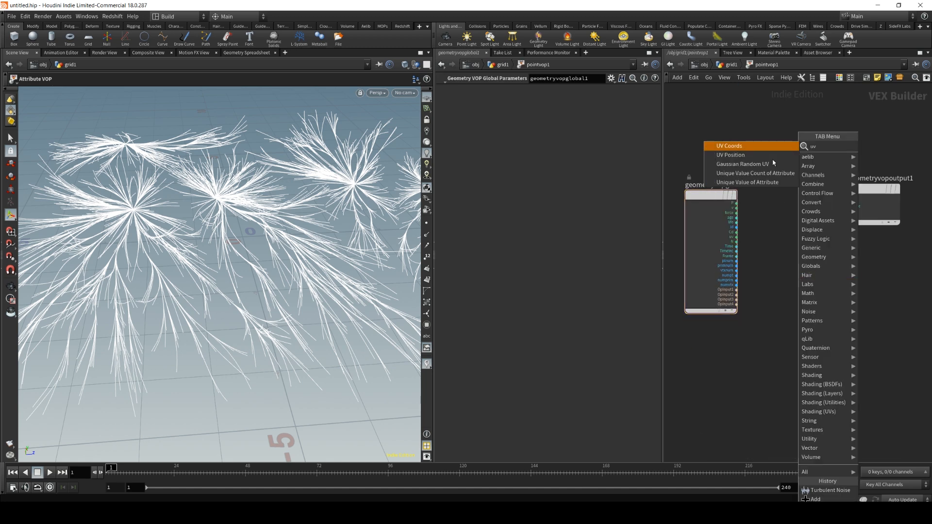
left_click(726, 146)
left_click(729, 138)
scroll(768, 152, "up", 3)
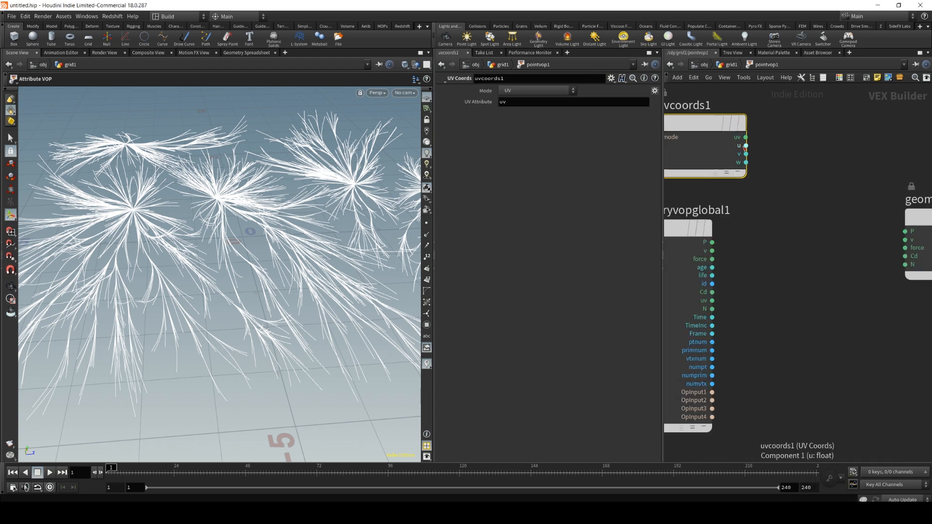
Make room beside the output node, add a Ramp Parameter node and connect uvcoords1's u output to its input.
scroll(750, 151, "down", 1)
middle_click_drag(863, 259, 776, 230)
middle_click_drag(861, 188, 890, 203)
scroll(849, 204, "down", 3)
left_click_drag(859, 190, 893, 164)
left_click(767, 261)
key("Tab")
type("ramp")
key("Down")
key("Down")
key("Return")
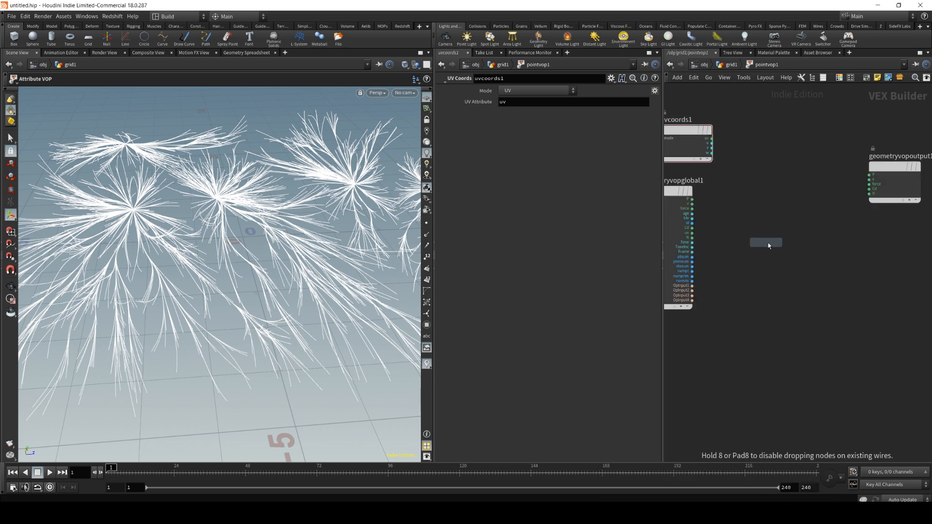
left_click(769, 243)
left_click_drag(711, 144, 768, 256)
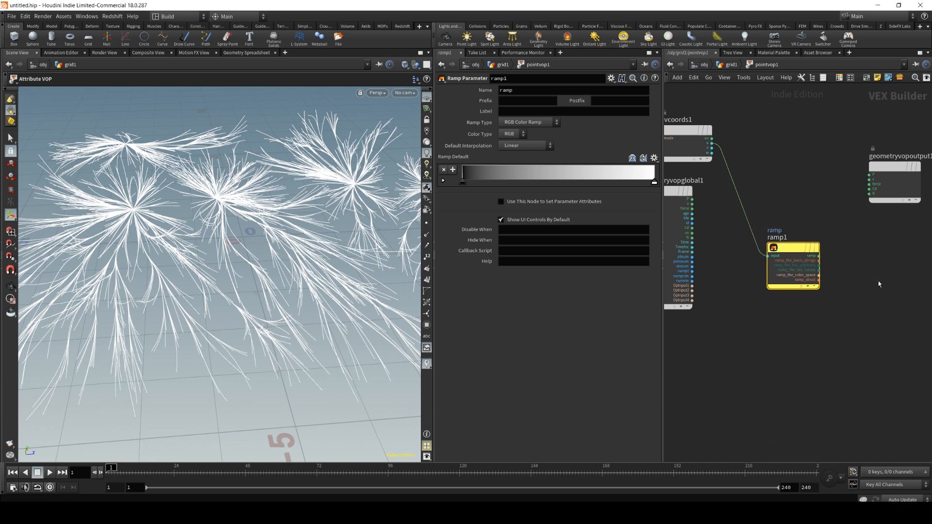
Add a Bind Export node beside ramp1 and try wiring the ramp output into it.
key("Tab")
type("b")
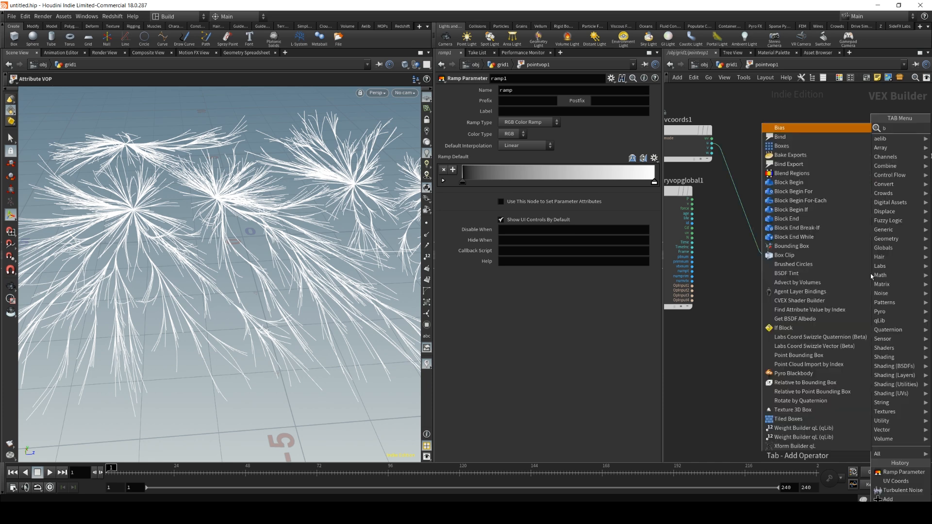
type("ind export")
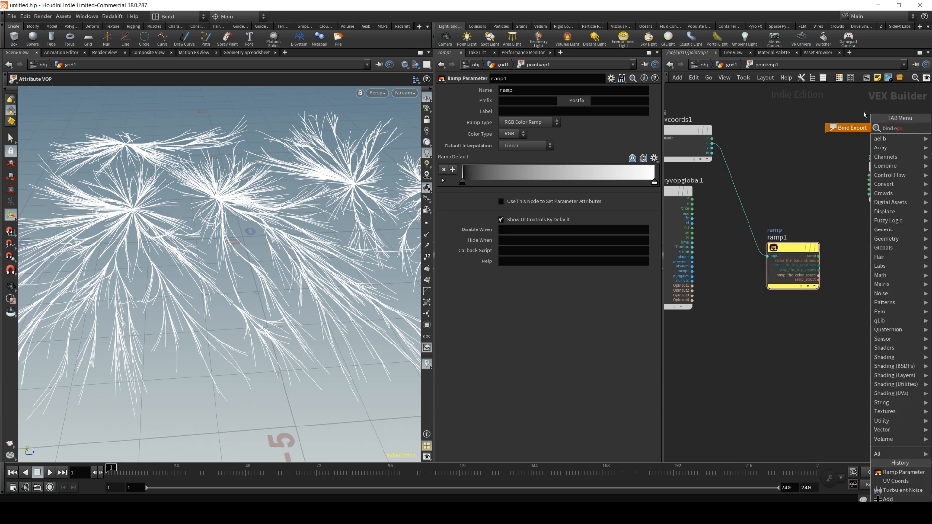
key("Return")
left_click(883, 282)
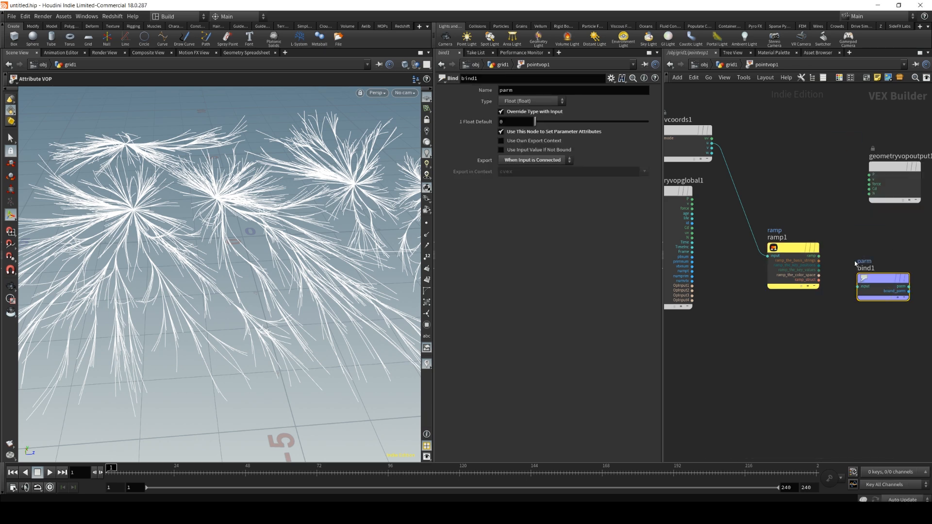
left_click(818, 256)
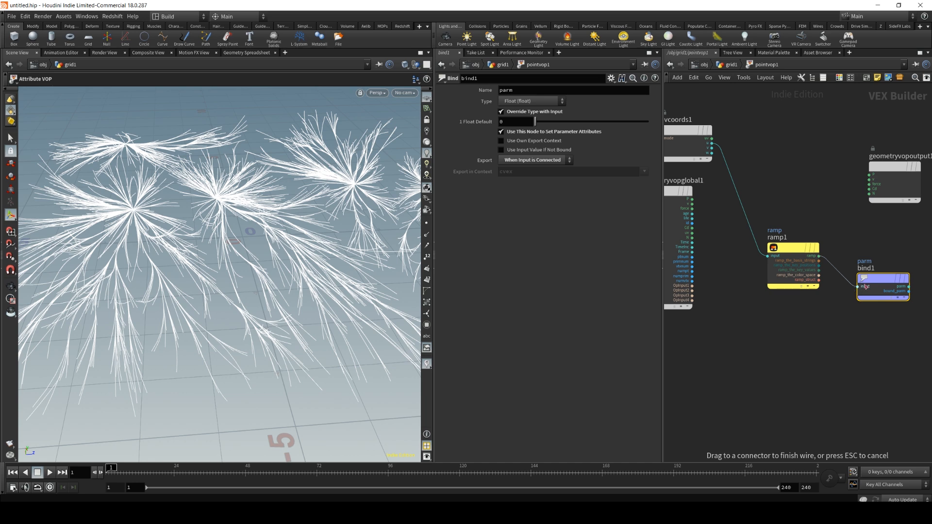
left_click_drag(854, 289, 839, 342)
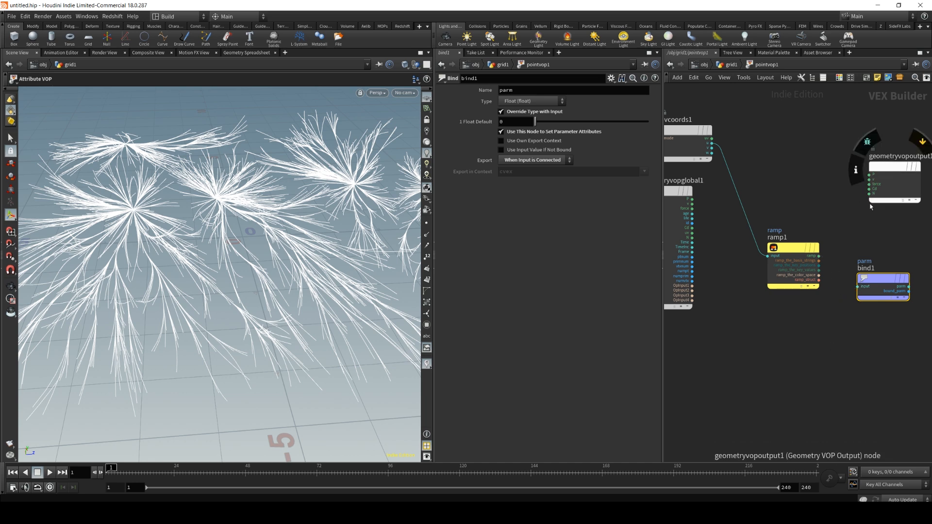
Move bind1 slightly upward in the network and set its exported attribute name to pscale.
scroll(884, 187, "up", 2)
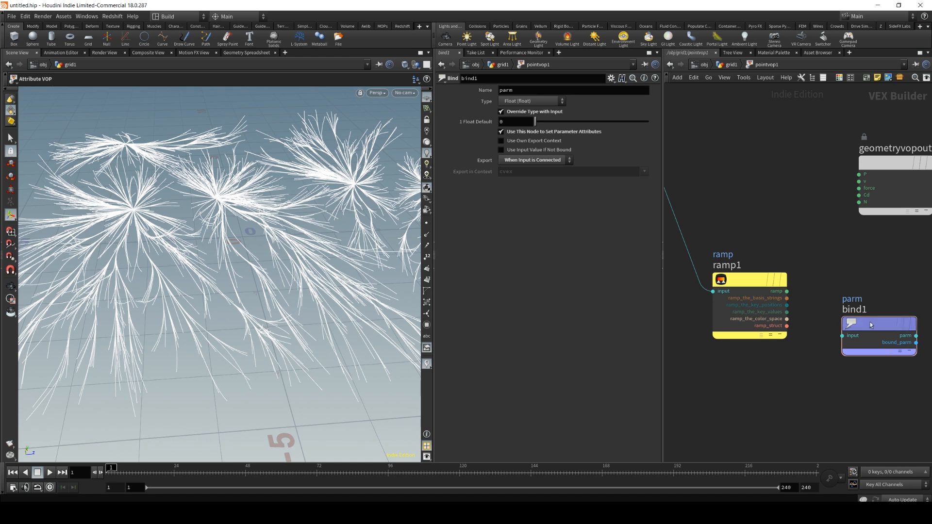
left_click_drag(846, 324, 850, 294)
left_click(484, 91)
type("pscale")
key("Return")
double_click(519, 89)
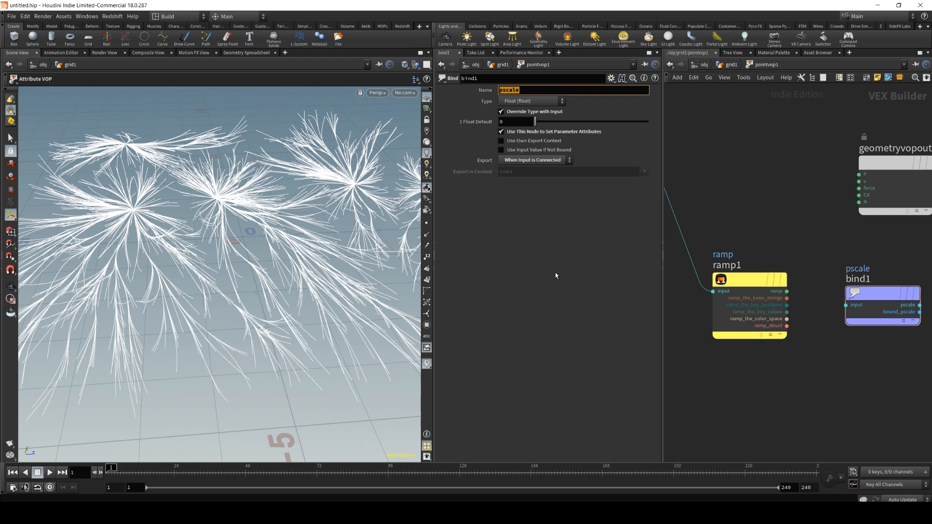
key("Return")
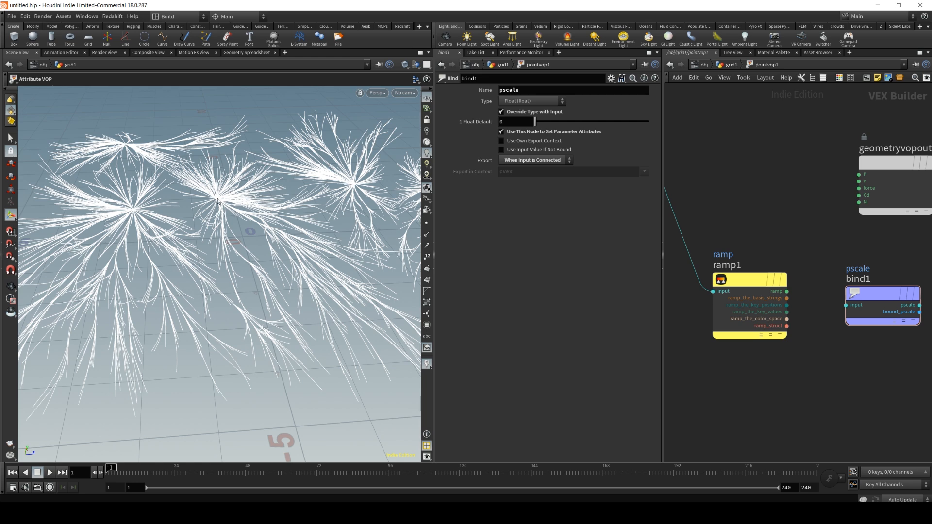
double_click(516, 89)
key("Return")
Check ramp1's node info, then connect its ramp output to the input of the pscale bind node.
scroll(757, 284, "down", 2)
middle_click_drag(734, 228, 825, 279)
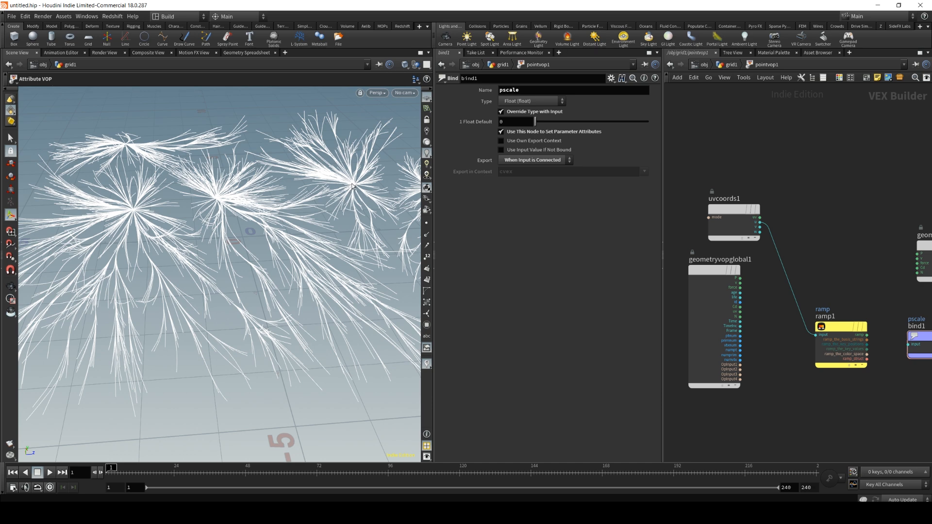
middle_click(820, 342)
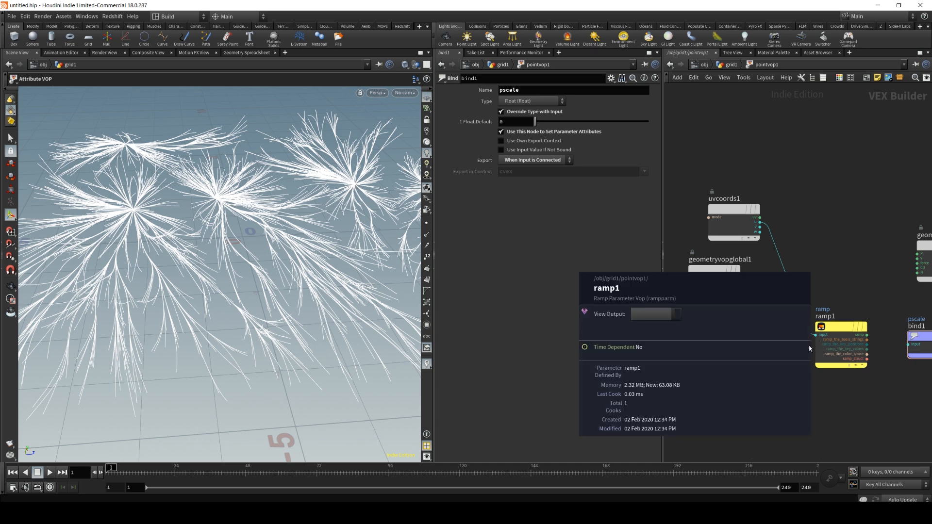
middle_click_drag(804, 272, 696, 224)
scroll(723, 229, "up", 3)
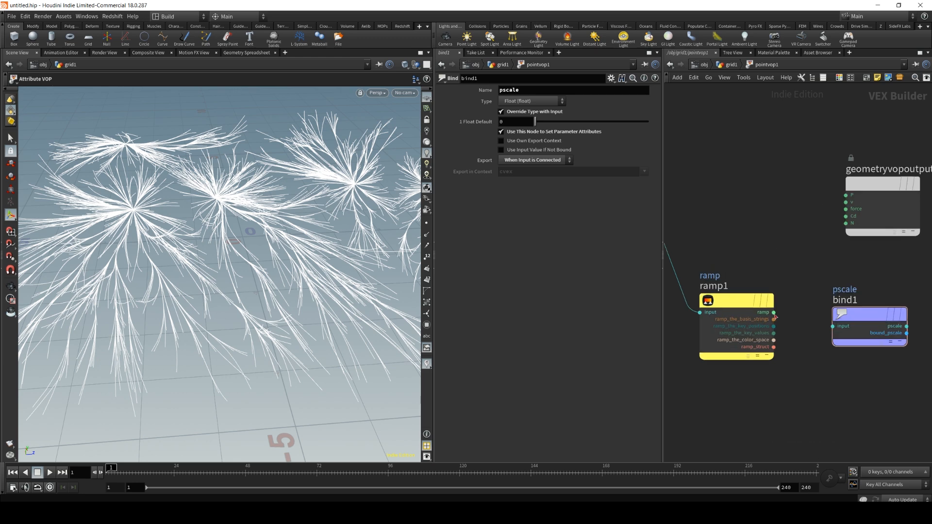
left_click_drag(774, 312, 840, 334)
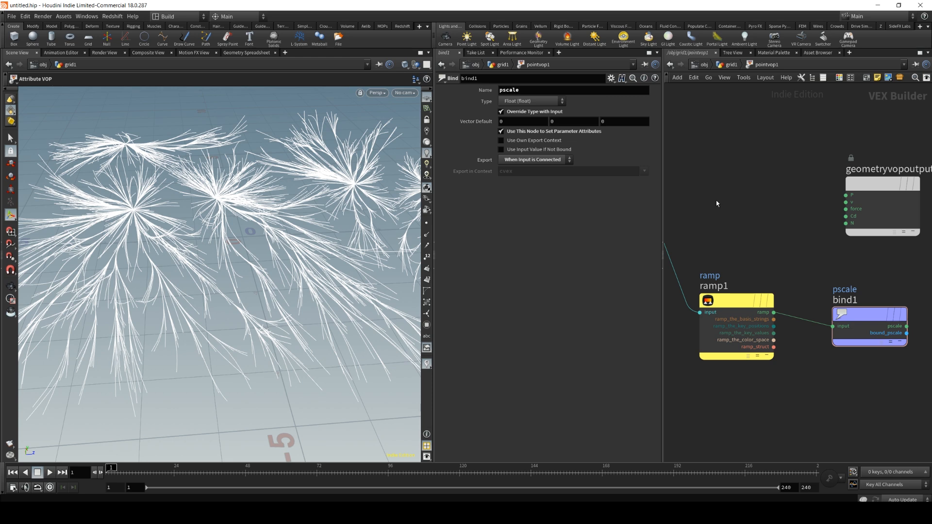
right_click_drag(231, 167, 208, 199, "alt")
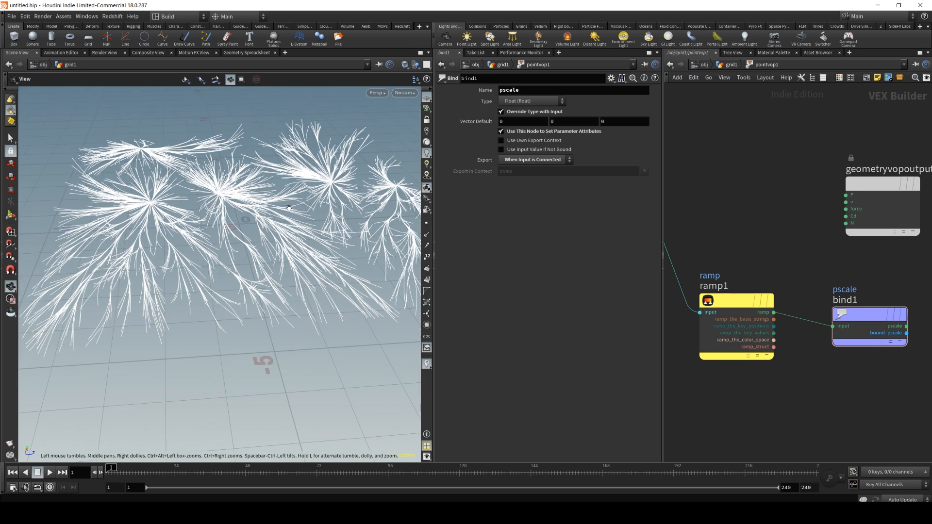
Change the type of ramp1 inside pointvop1 to Spline Ramp (float).
left_click_drag(287, 205, 276, 228, "alt")
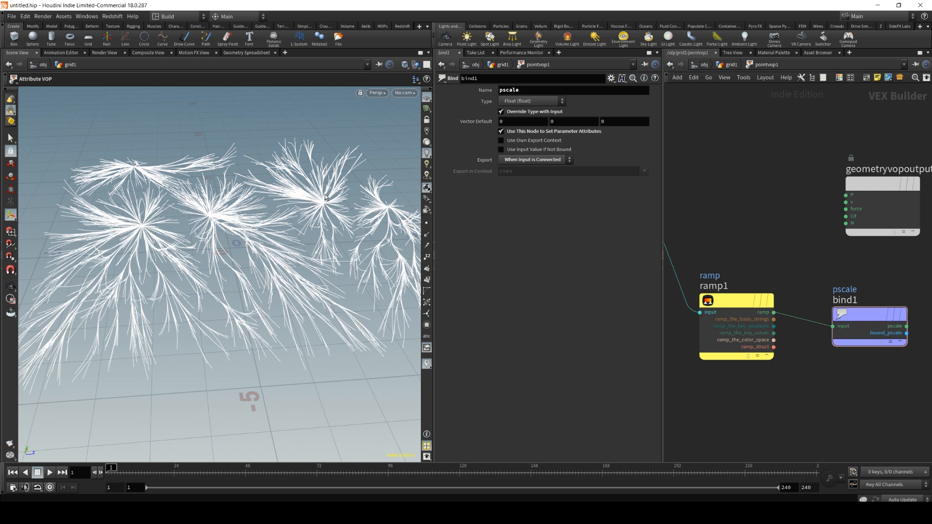
left_click(730, 64)
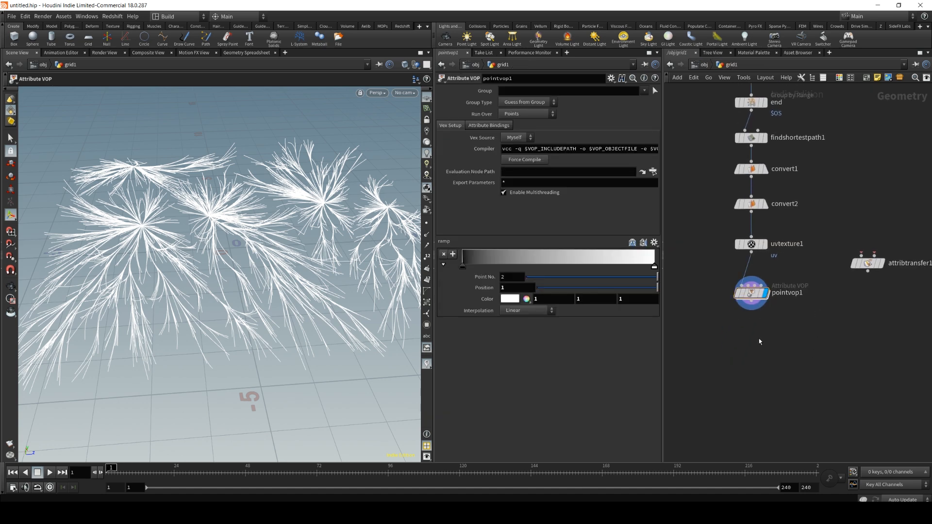
double_click(743, 294)
left_click(735, 300)
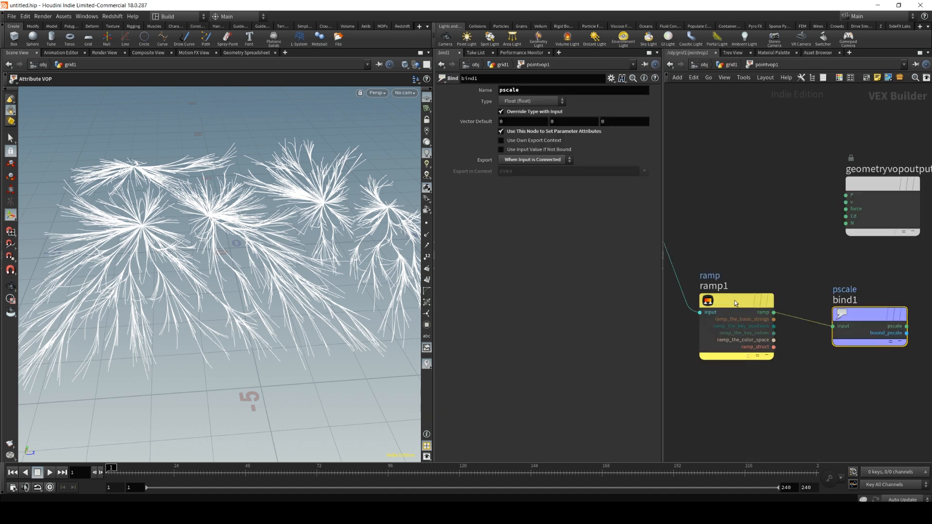
left_click(522, 148)
left_click(523, 125)
left_click(523, 123)
left_click(525, 140)
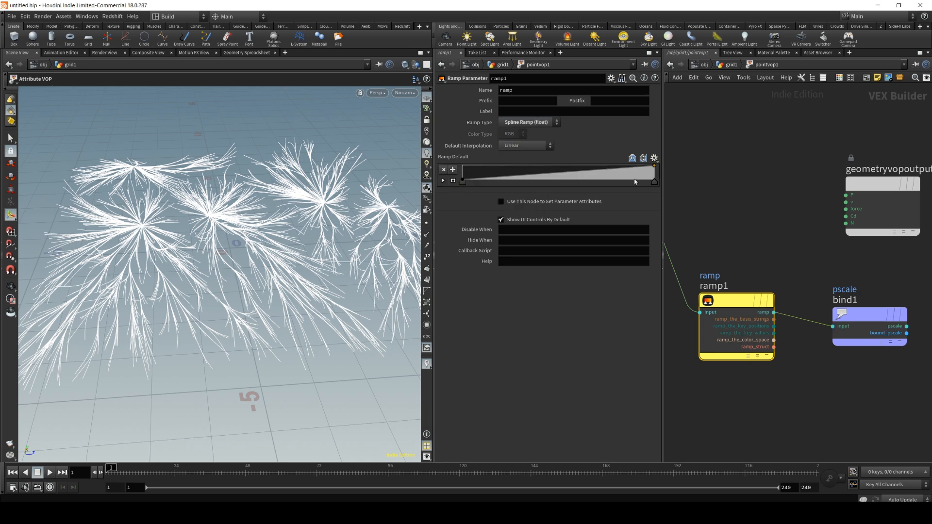
Return to the grid1 network and set the first point of pointvop1's ramp to a value of 0.2.
key("u")
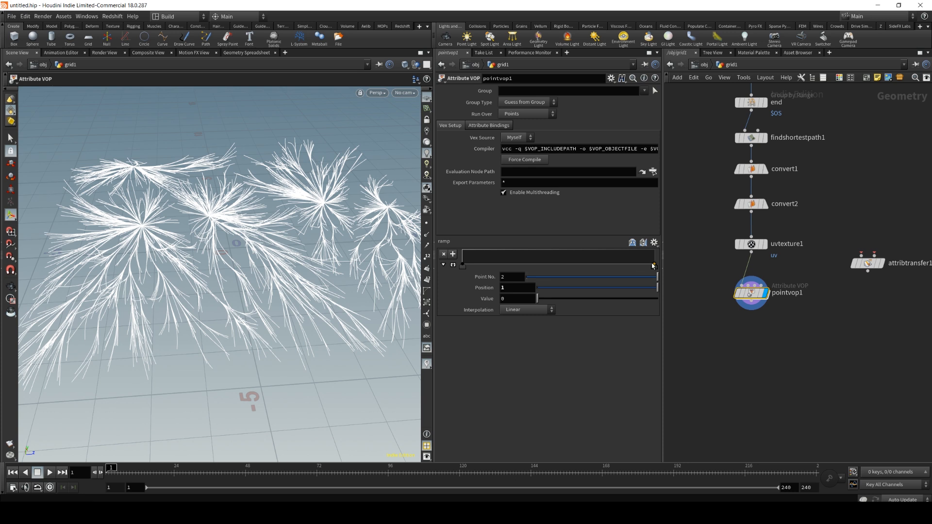
left_click(462, 265)
left_click_drag(462, 262, 462, 258)
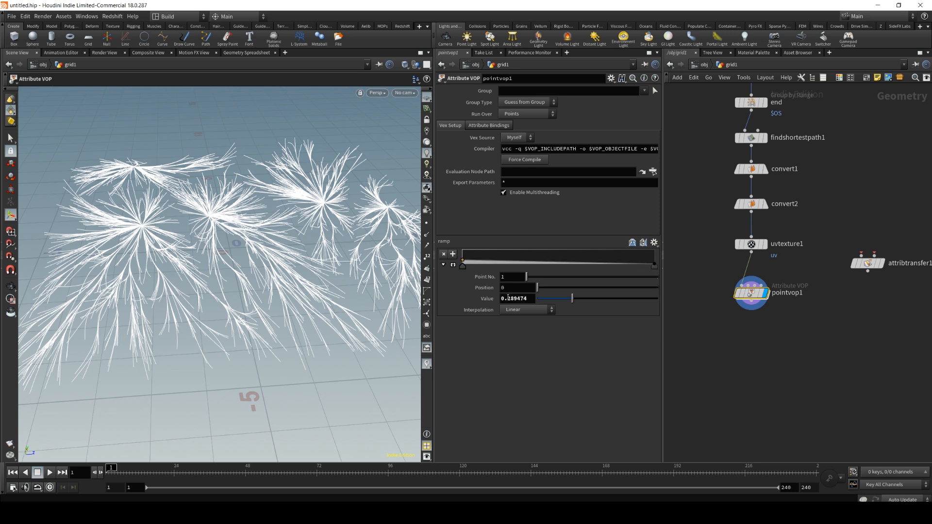
double_click(508, 298)
type("0.2")
key("Return")
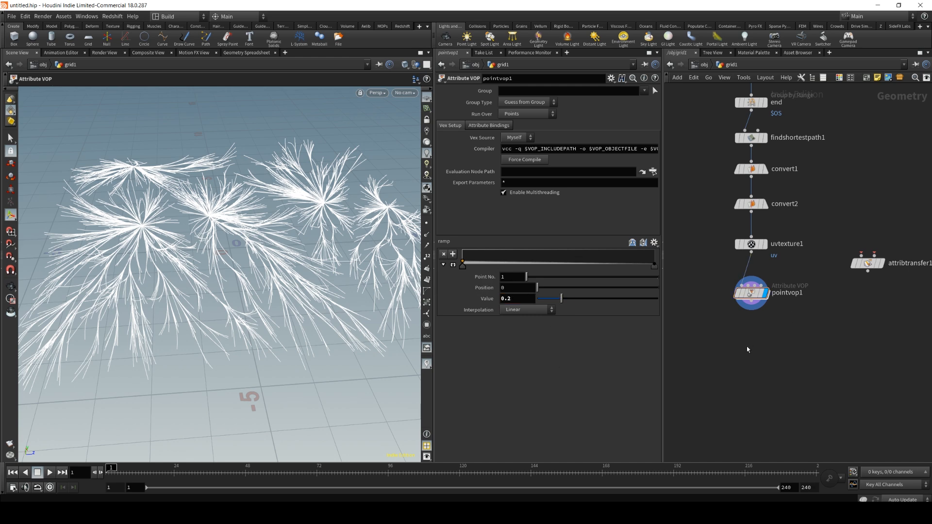
Add a PolyWire node below pointvop1, connect pointvop1's output to it and display its result.
key("Tab")
type("wire")
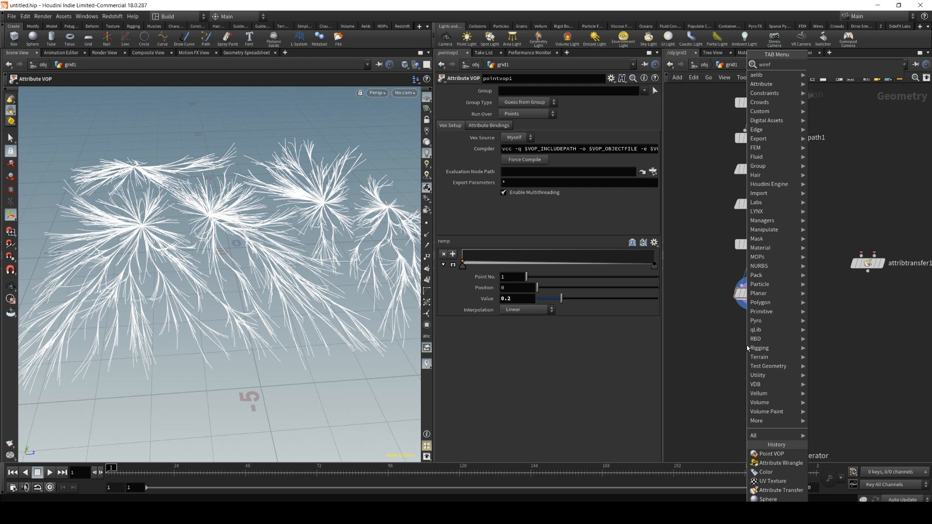
key("BackSpace")
key("BackSpace")
key("BackSpace")
key("BackSpace")
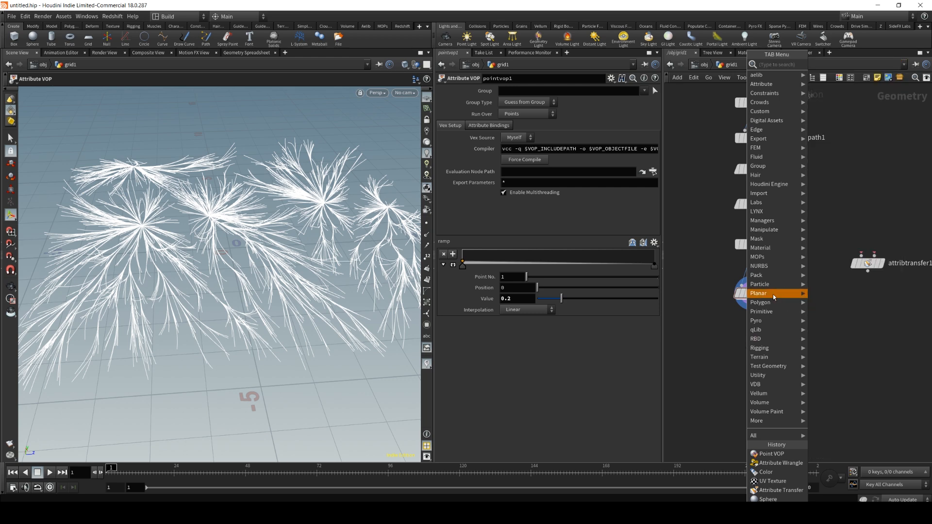
mouse_move(773, 297)
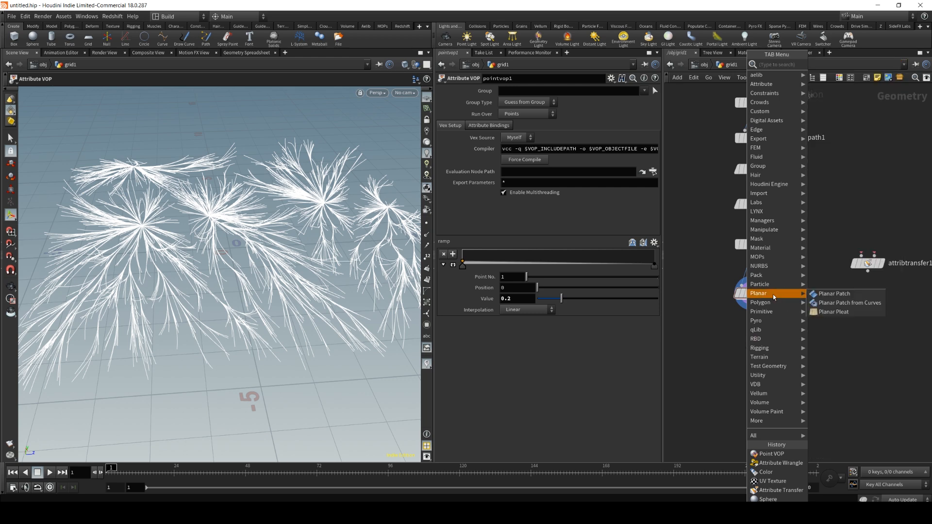
type("poly")
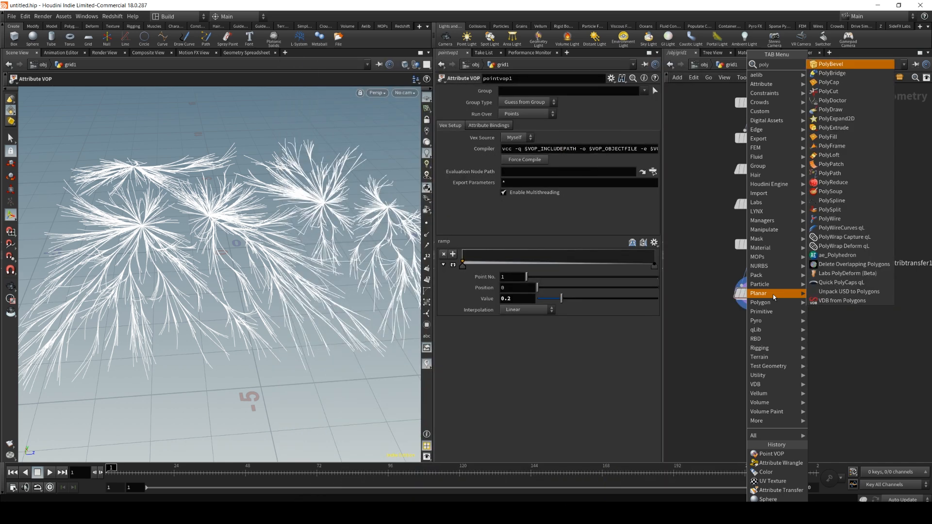
left_click(833, 218)
left_click(735, 348)
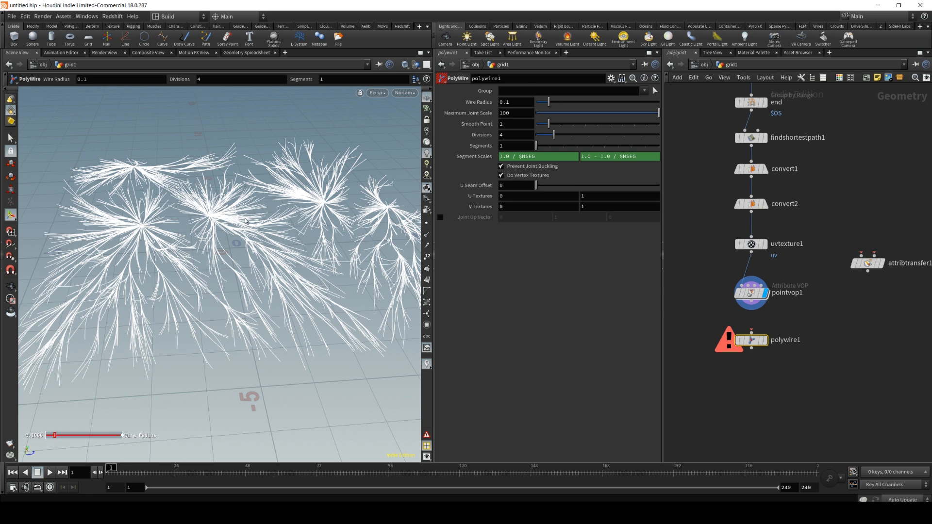
left_click_drag(751, 310, 751, 334)
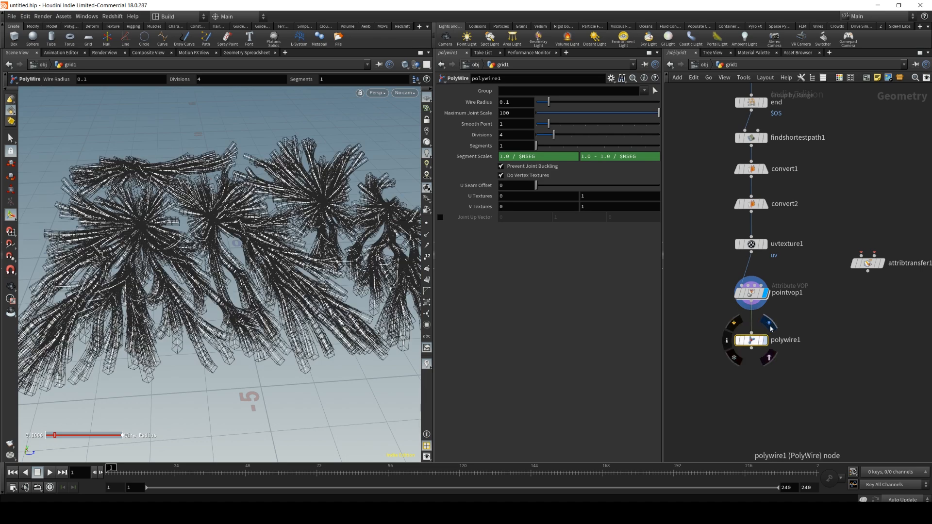
left_click(769, 323)
Set the PolyWire node's wire radius to $PSCALE and look over the resulting branches.
right_click_drag(174, 218, 208, 203, "alt")
left_click_drag(209, 203, 228, 204, "alt")
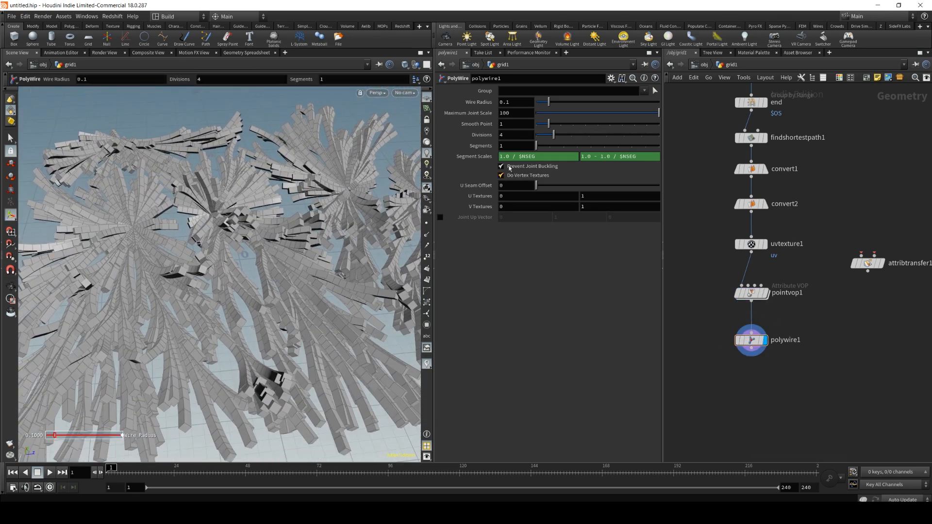
left_click(515, 104)
type("$PSCALE")
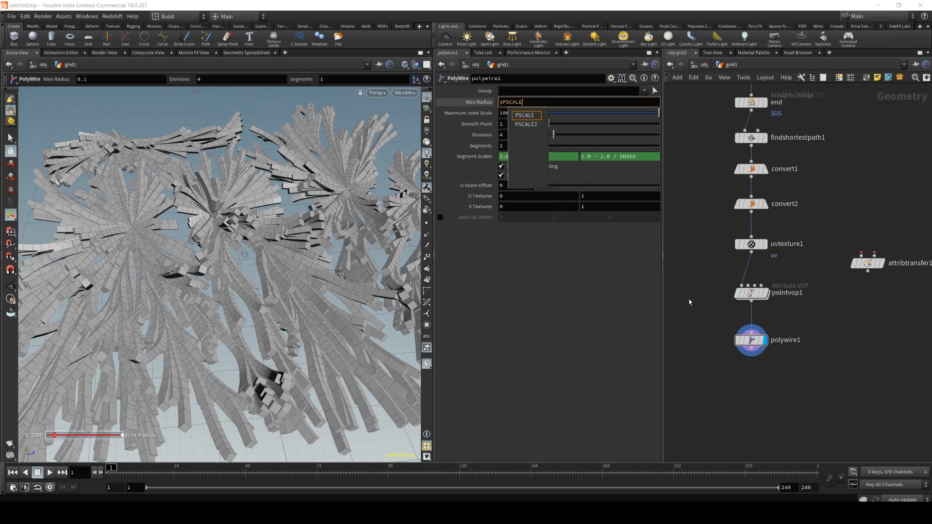
key("Return")
key("Escape")
scroll(212, 212, "down", 5)
mouse_move(211, 214)
left_mouse_down()
mouse_move(199, 221)
mouse_move(224, 232)
mouse_move(209, 231)
left_mouse_up()
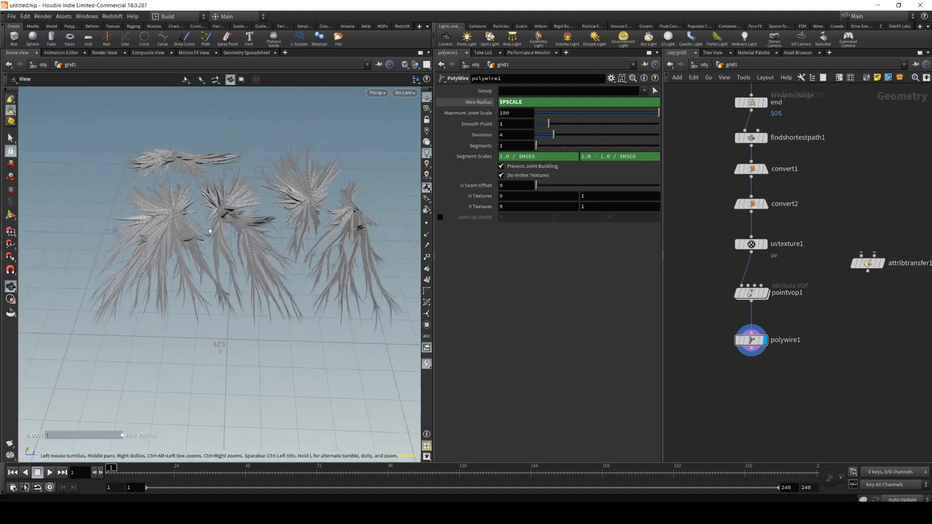
scroll(209, 232, "up", 10)
scroll(253, 190, "up", 2)
key("Return")
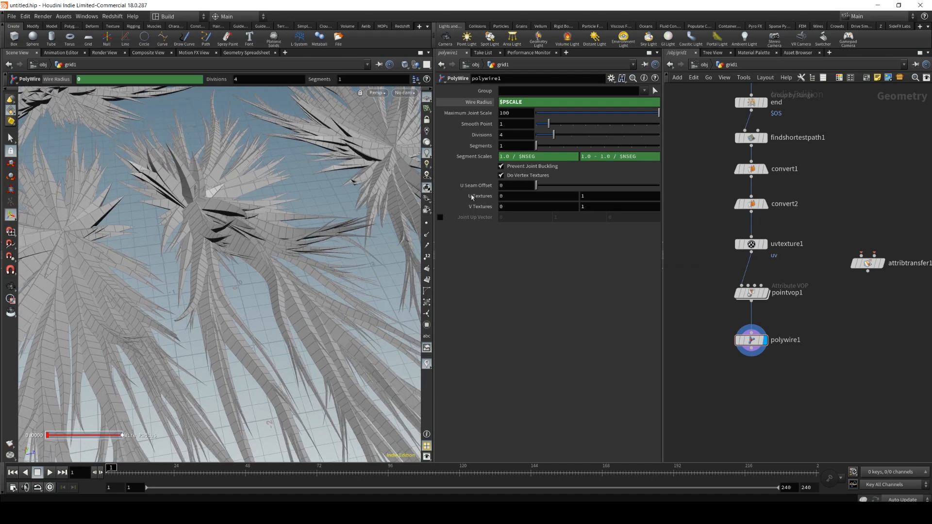
Set the value of the first point on pointvop1's ramp to 0.1.
left_click(752, 292)
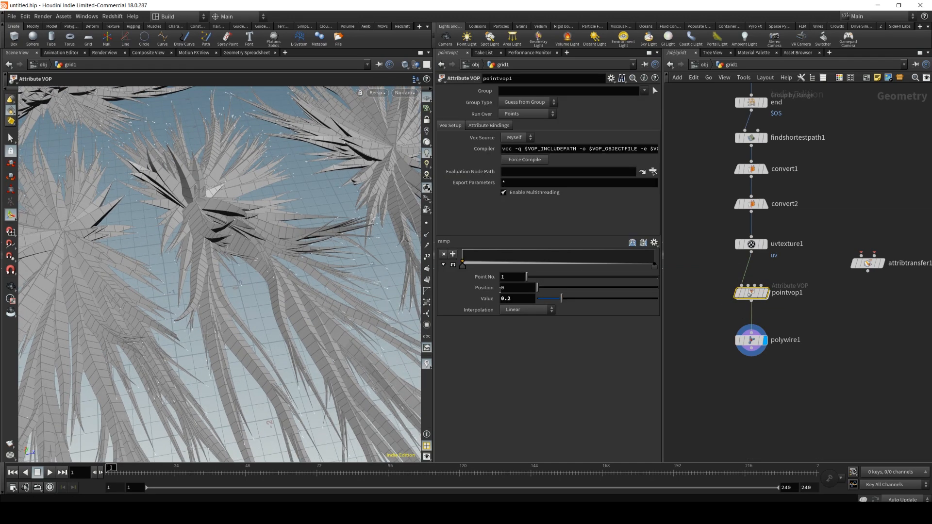
double_click(516, 298)
type("0.1")
key("Return")
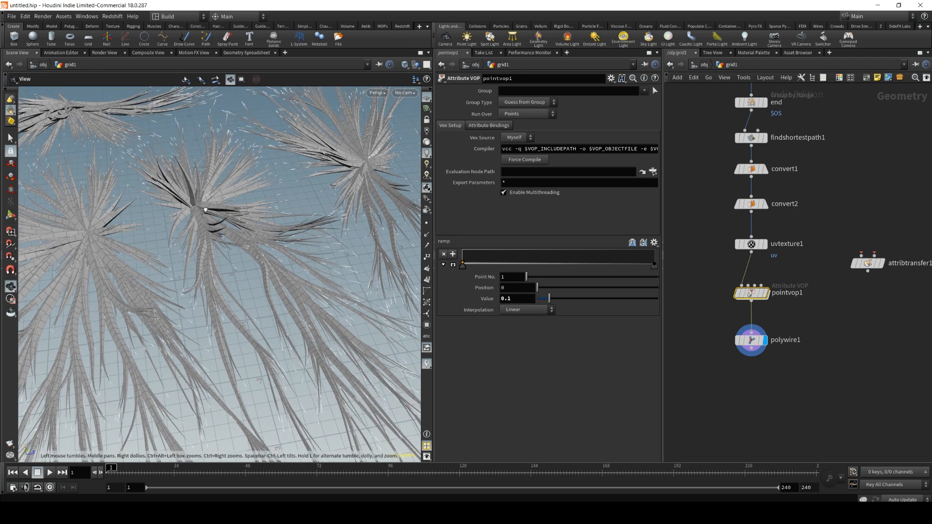
left_click(515, 299)
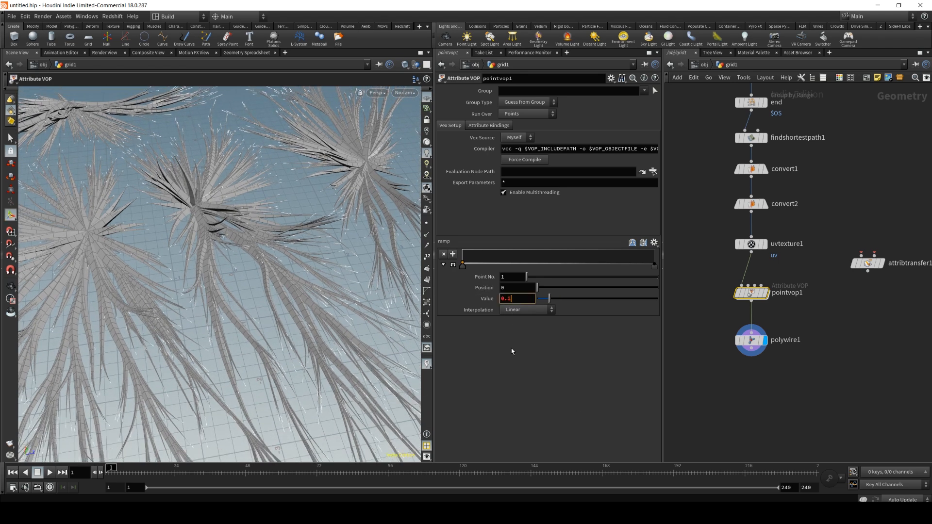
Set the value of the ramp's end point to 0.001, then raise it to 0.005.
left_click(654, 265)
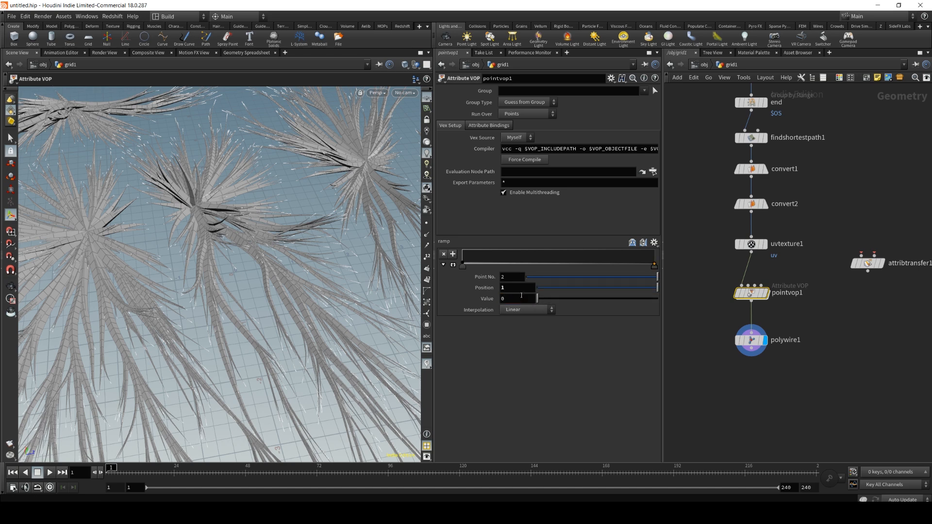
left_click(517, 299)
type("0.001")
key("Return")
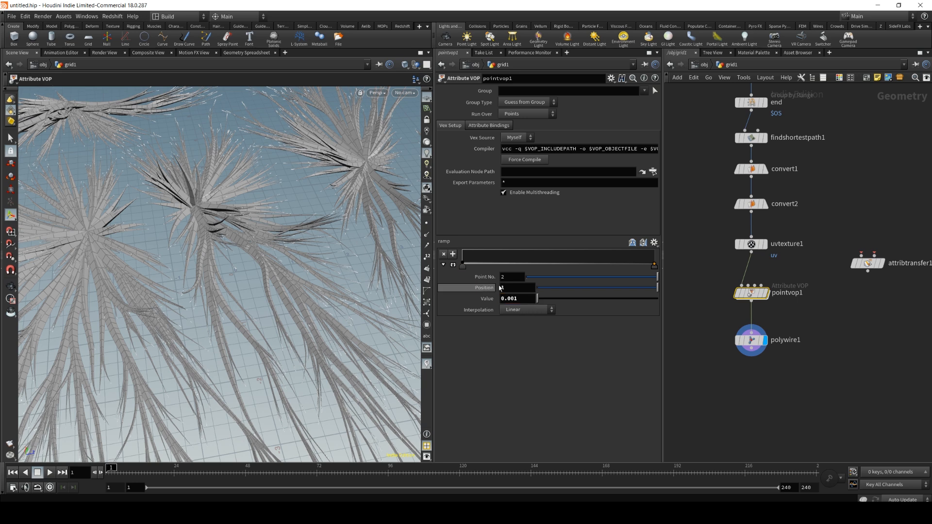
left_click(517, 298)
type("0.005")
key("Return")
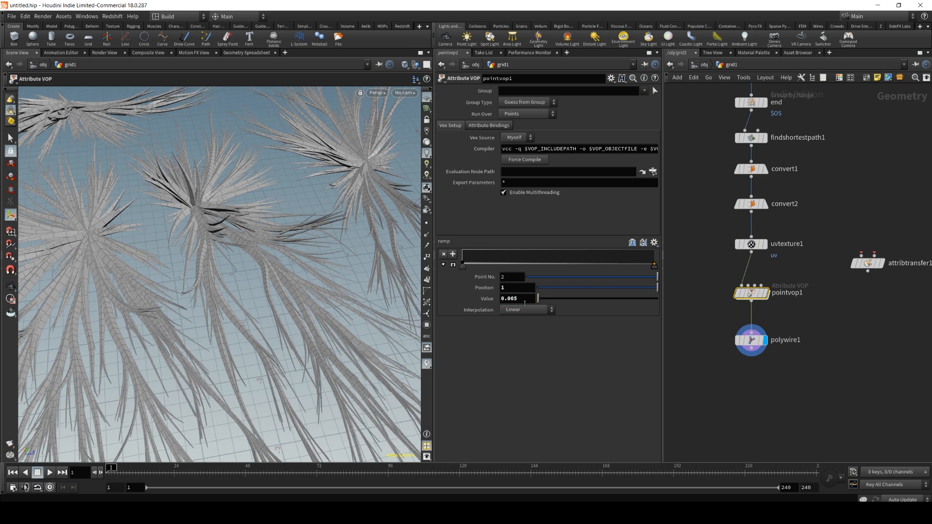
Examine the thickness and tapering of the wired branches from several viewing angles.
key("Escape")
left_click_drag(245, 194, 296, 253)
left_click_drag(383, 218, 285, 235)
key("Return")
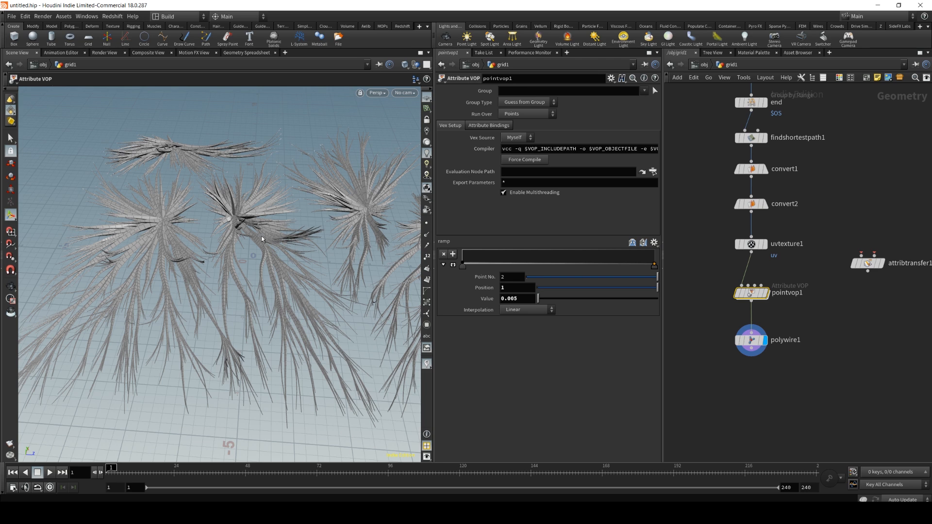
key("Escape")
left_click_drag(280, 152, 233, 229)
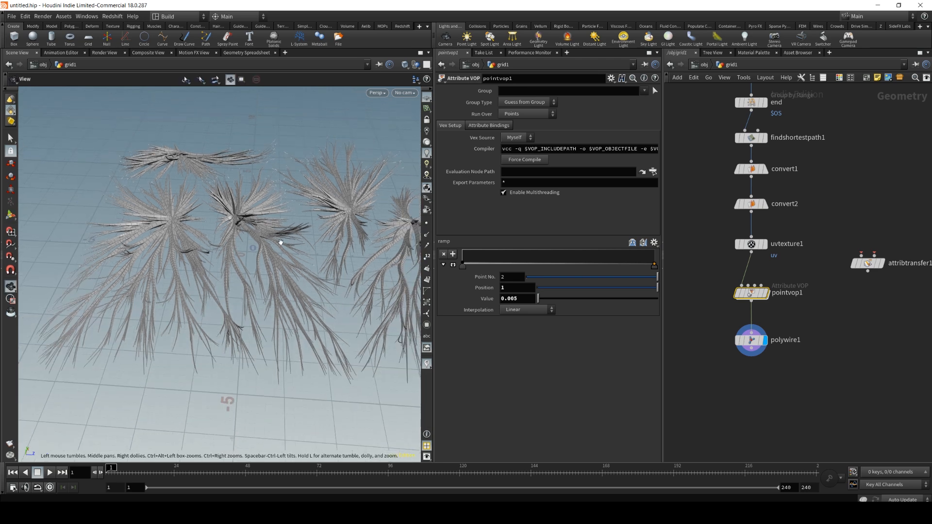
key("Return")
Delete the polywire1 node from the network.
left_click(755, 345)
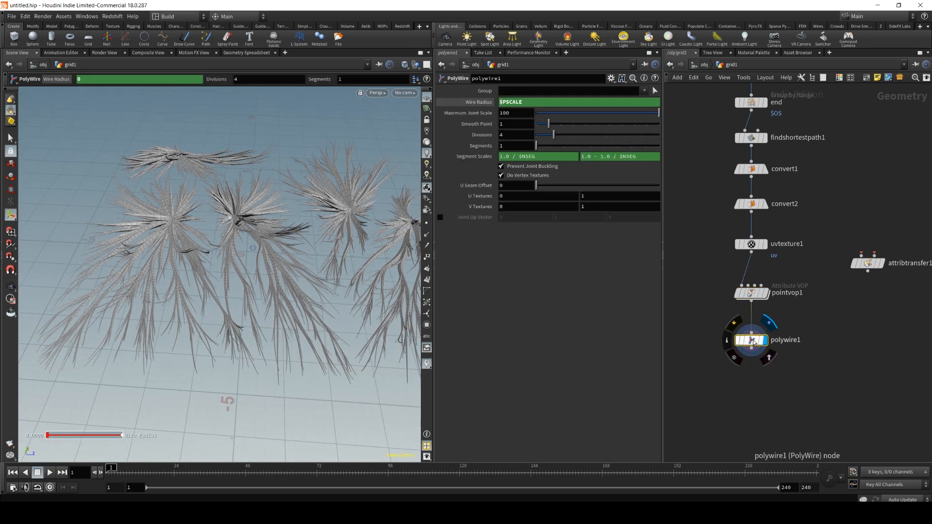
key("Delete")
key("Escape")
key("Return")
Move attribtransfer1 below pointvop1, connect pointvop1 to its first input and connectadjacentpieces2 to its second, and display it.
left_click_drag(867, 263, 775, 363)
left_click_drag(751, 302, 811, 354)
scroll(845, 247, "down", 3)
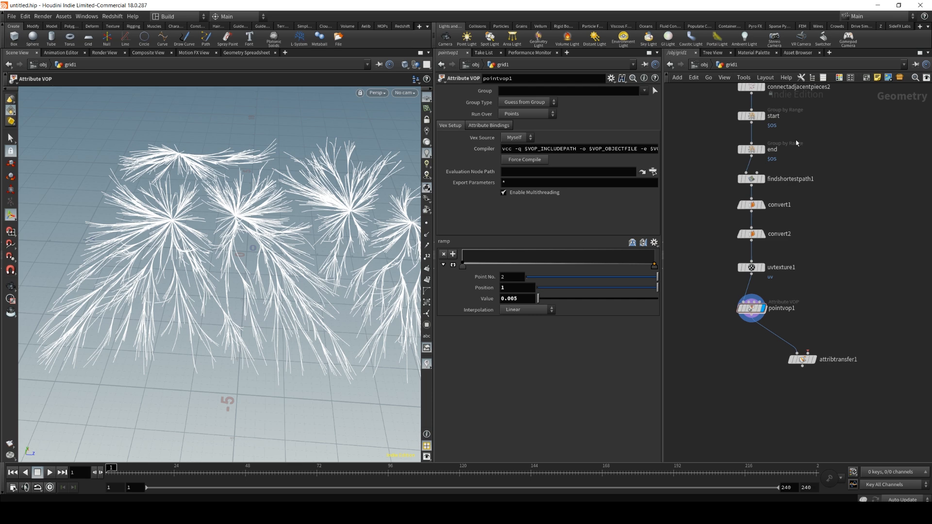
left_click_drag(758, 97, 805, 323)
left_click(809, 327)
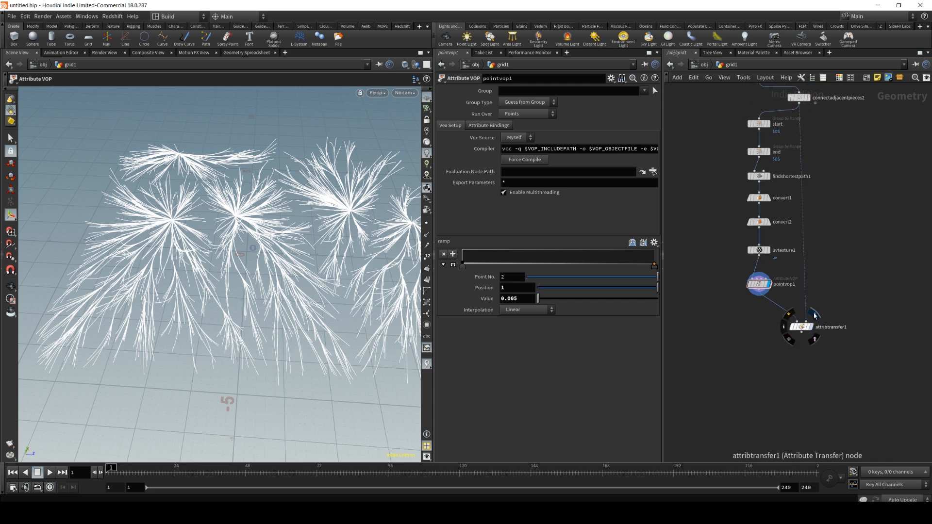
left_click_drag(243, 215, 267, 248)
key("Return")
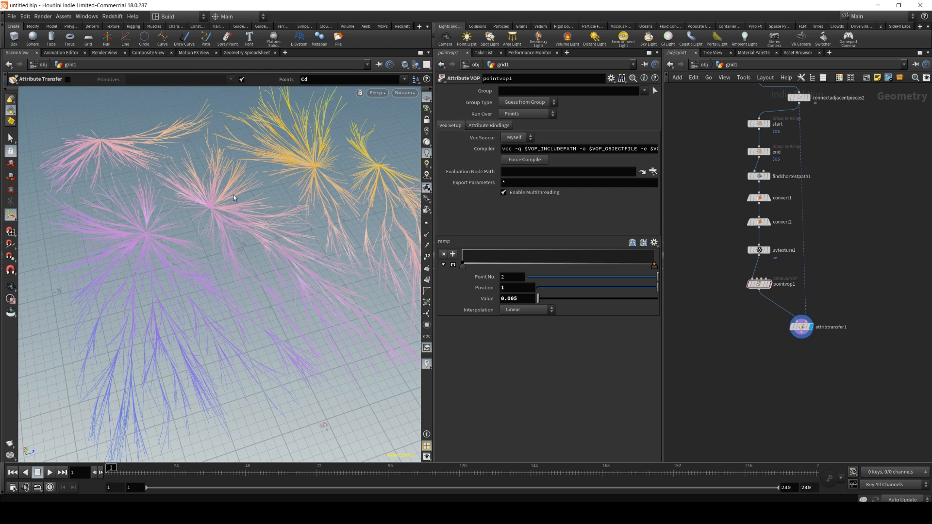
Create the Redshift ROP and IPR output nodes from the Redshift shelf tools.
middle_click_drag(253, 230, 242, 273, "alt")
mouse_move(229, 266)
right_mouse_down("alt")
mouse_move(181, 295)
mouse_move(219, 274)
right_mouse_up("alt")
scroll(877, 193, "down", 3)
middle_click_drag(875, 191, 837, 261)
left_click_drag(335, 165, 253, 236, "alt")
left_click(402, 27)
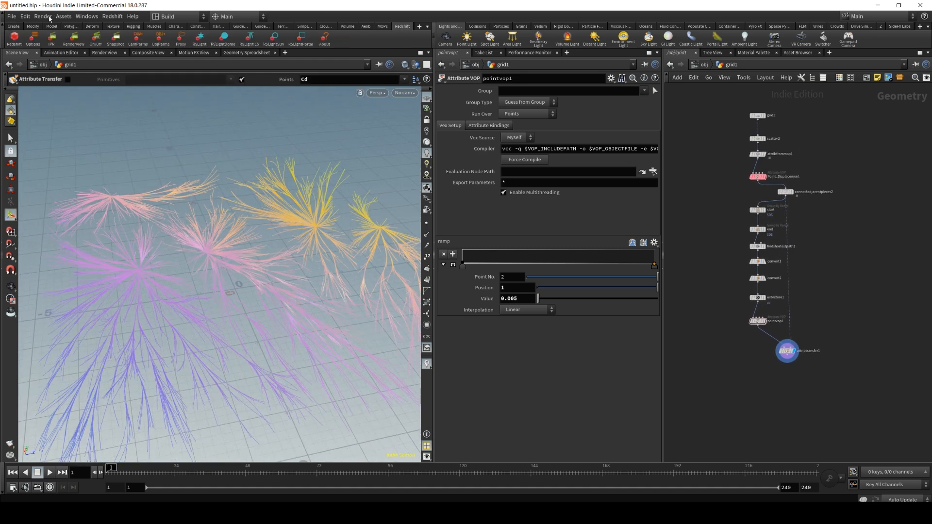
left_click(14, 37)
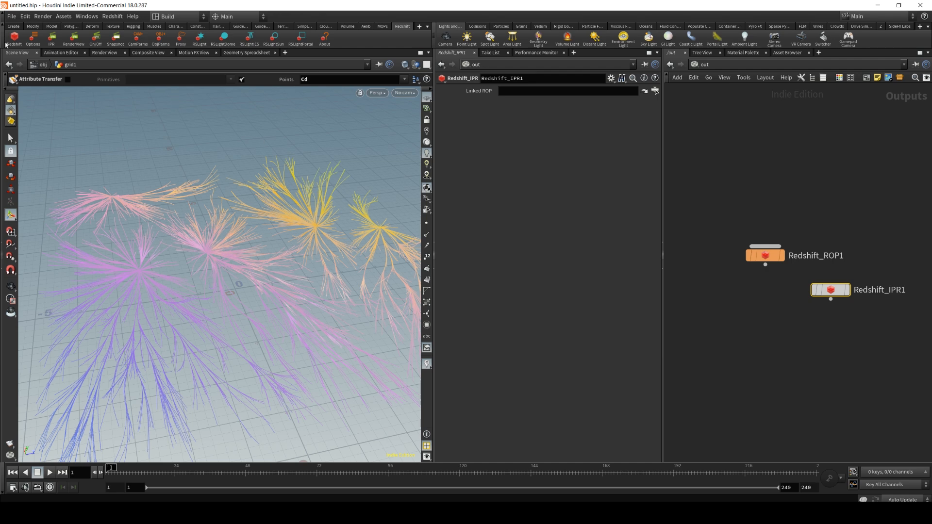
Set the unified sampling max samples of Redshift_ROP1 to 512.
left_click(765, 257)
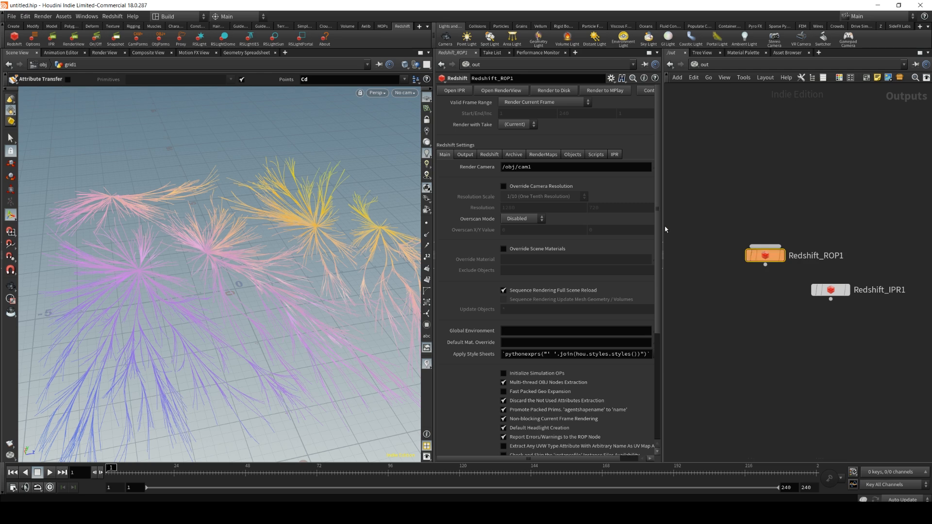
scroll(647, 330, "down", 5)
scroll(647, 331, "up", 5)
left_click(489, 154)
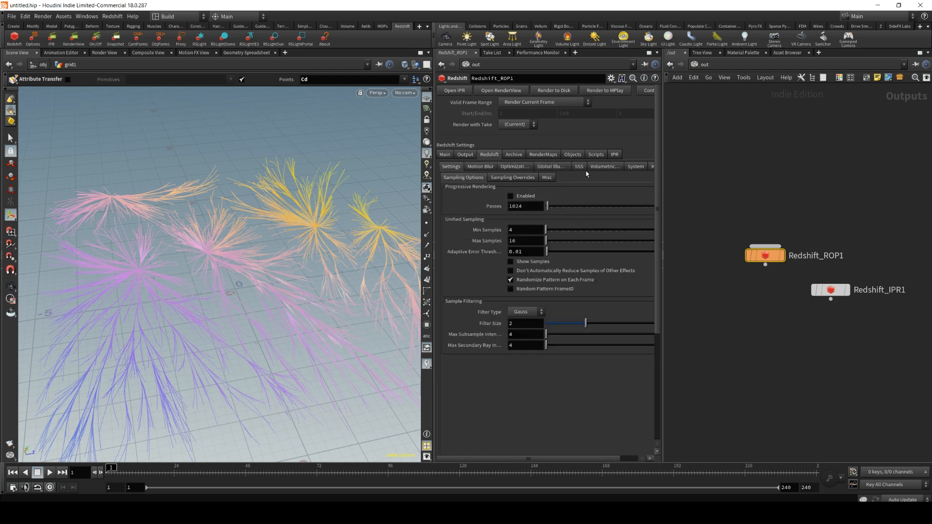
double_click(513, 240)
type("512")
key("Return")
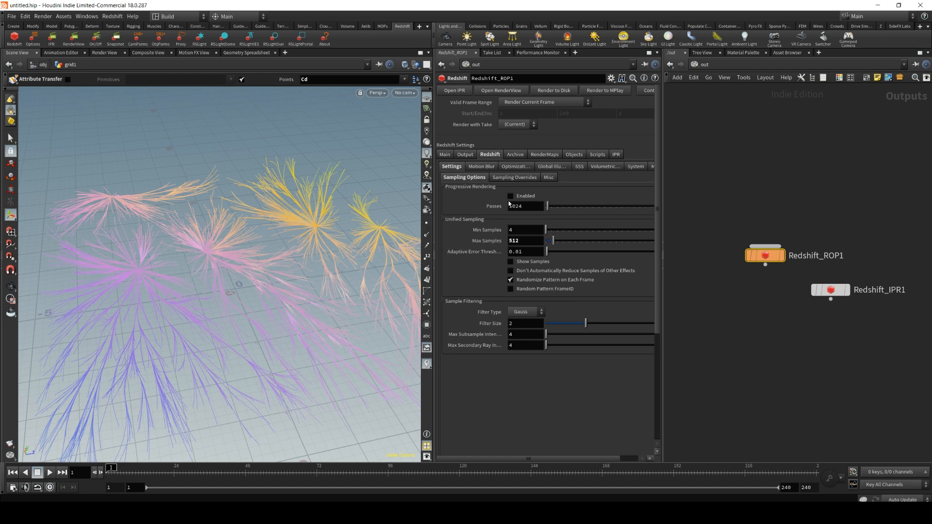
Set the primary GI engine of Redshift_ROP1 to Brute Force and the secondary GI engine to Irradiance Point Cloud.
left_click(544, 167)
left_click(531, 189)
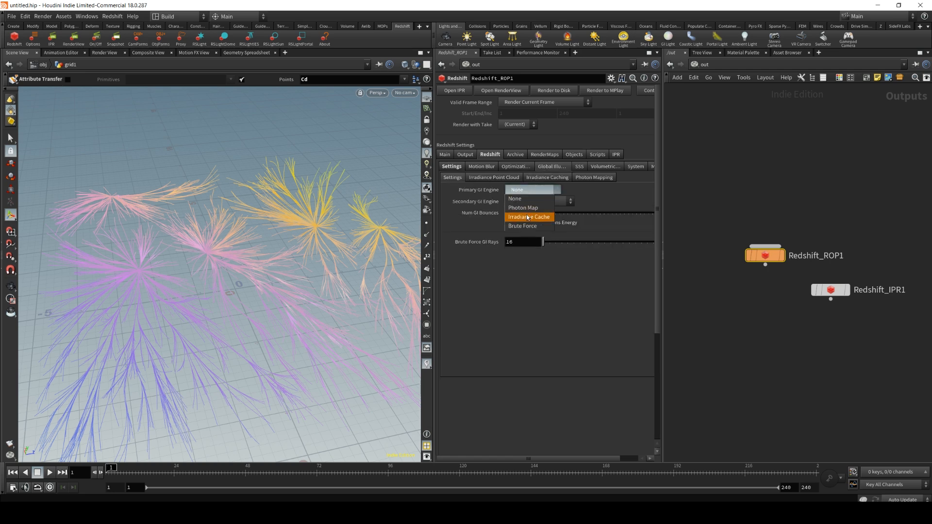
left_click(522, 227)
left_click(534, 201)
left_click(530, 227)
Set the brute force GI rays to 64 and enable automatic sampling in the system settings of Redshift_ROP1.
left_click(511, 240)
type("64")
key("Return")
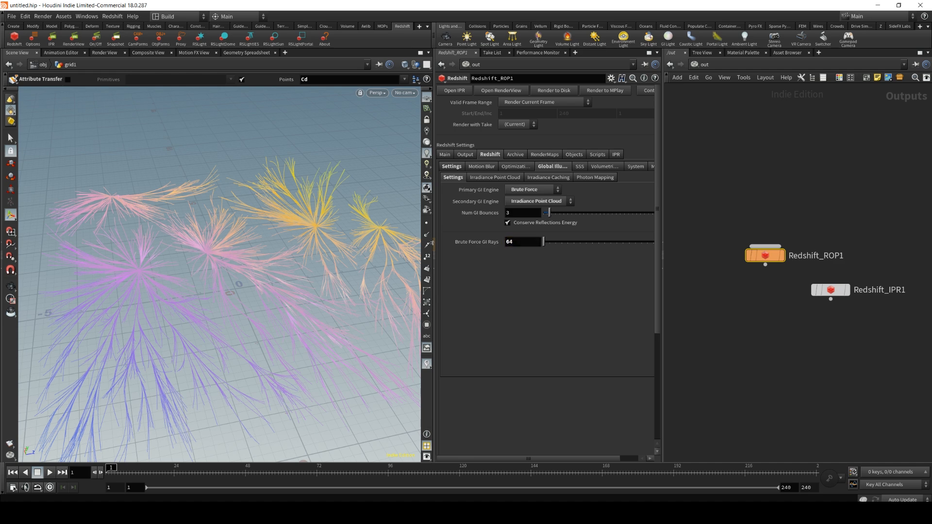
left_click(635, 166)
left_click(505, 356)
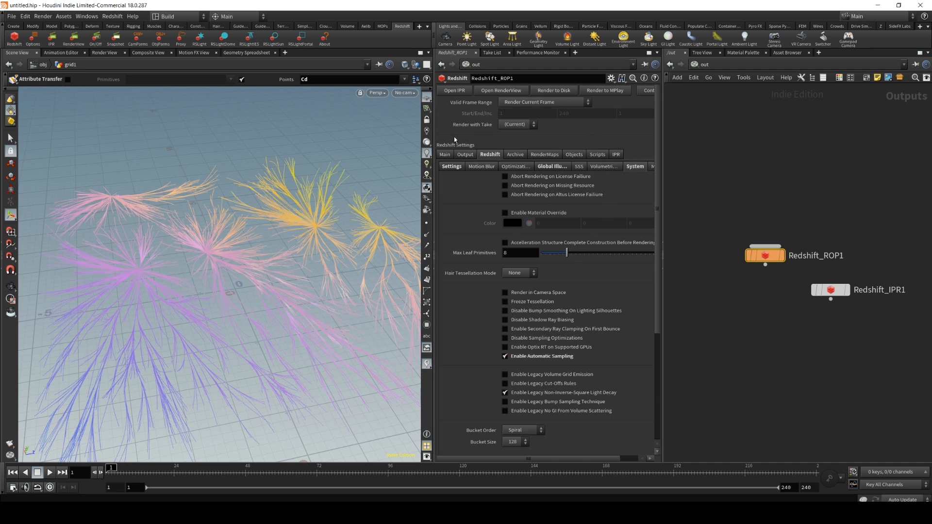
Create a Redshift dome light using the Pro Studios HDRI ending in METAL_001.exr as its dome map, and disable it in viewports.
left_click(223, 38)
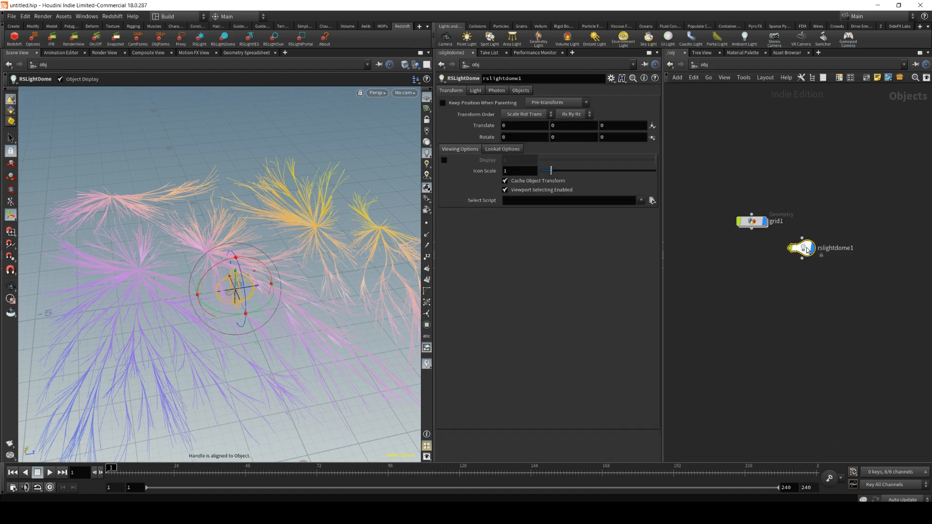
left_click(475, 92)
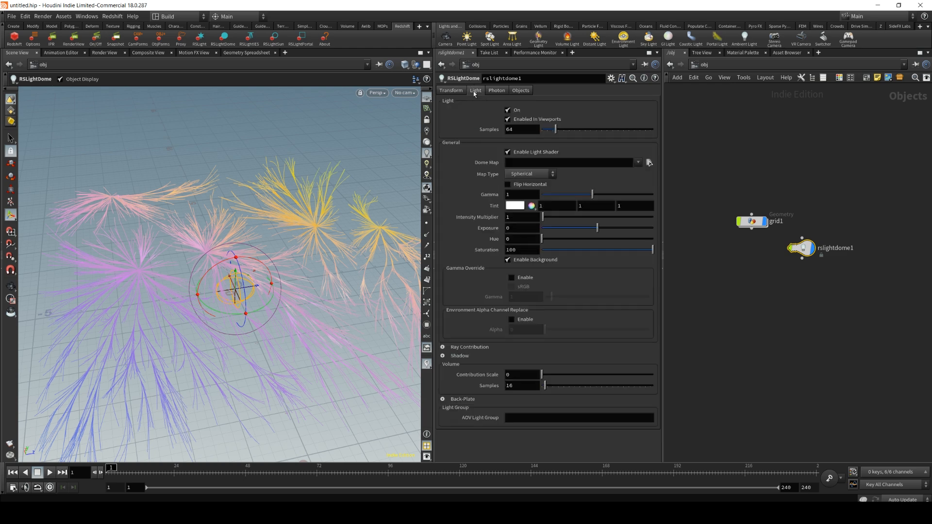
left_click(638, 162)
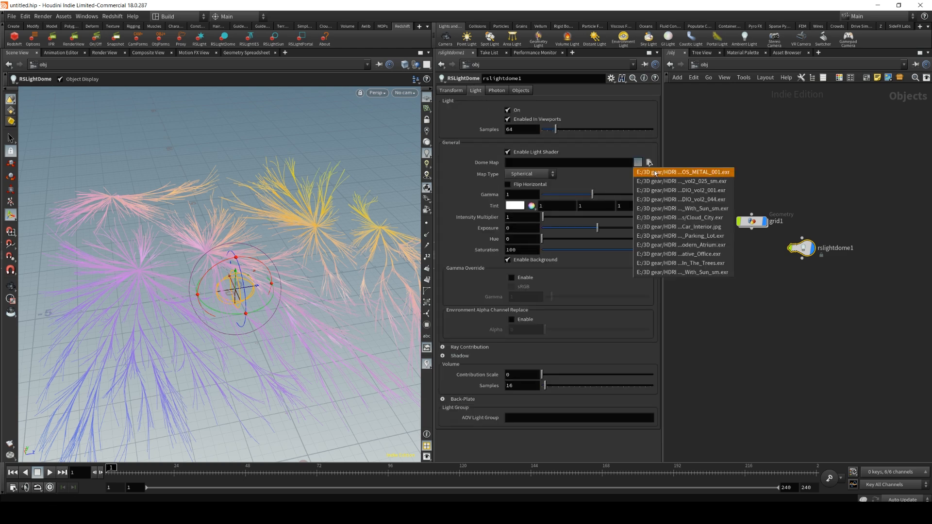
left_click(617, 155)
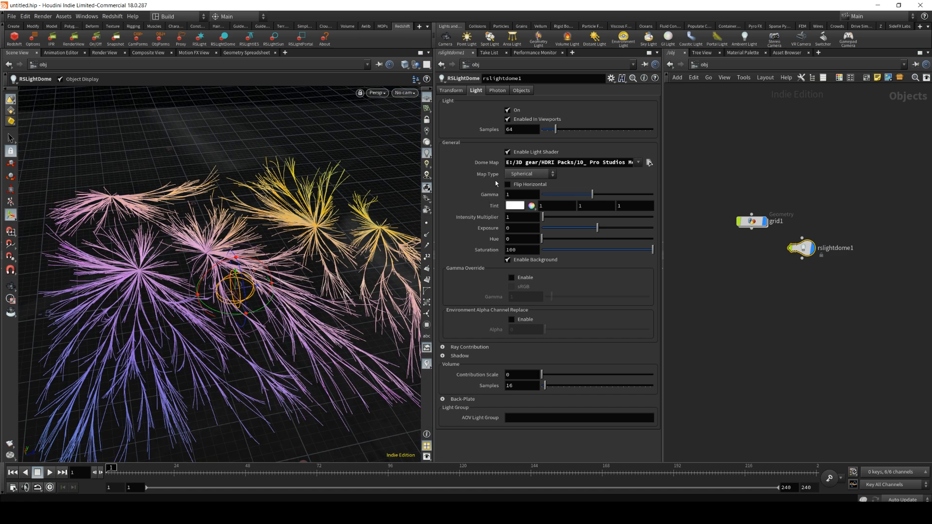
left_click(507, 120)
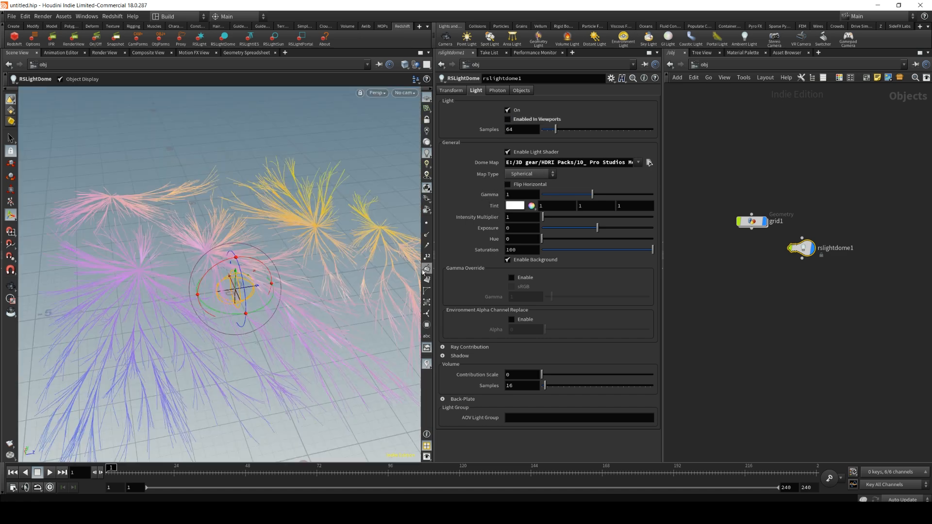
left_click(443, 347)
left_click(442, 346)
left_click(507, 91)
left_click(520, 90)
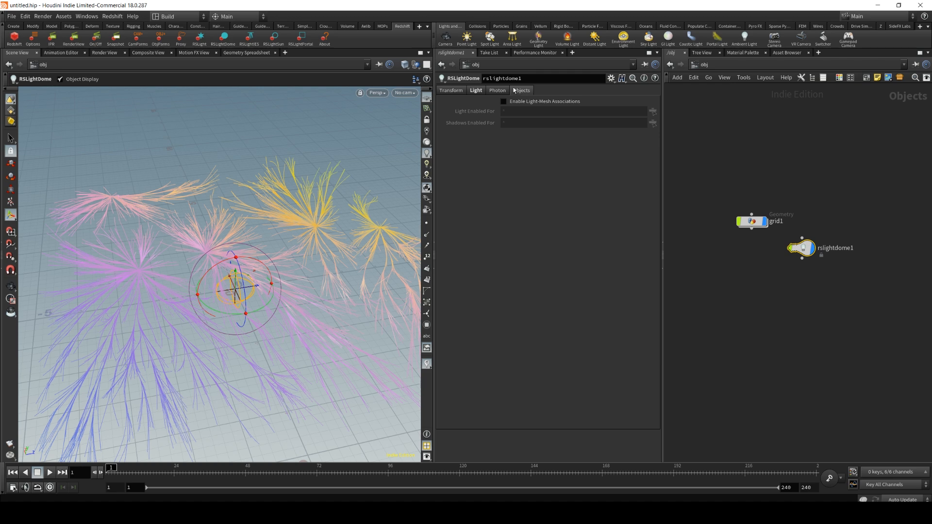
left_click(496, 90)
left_click(462, 90)
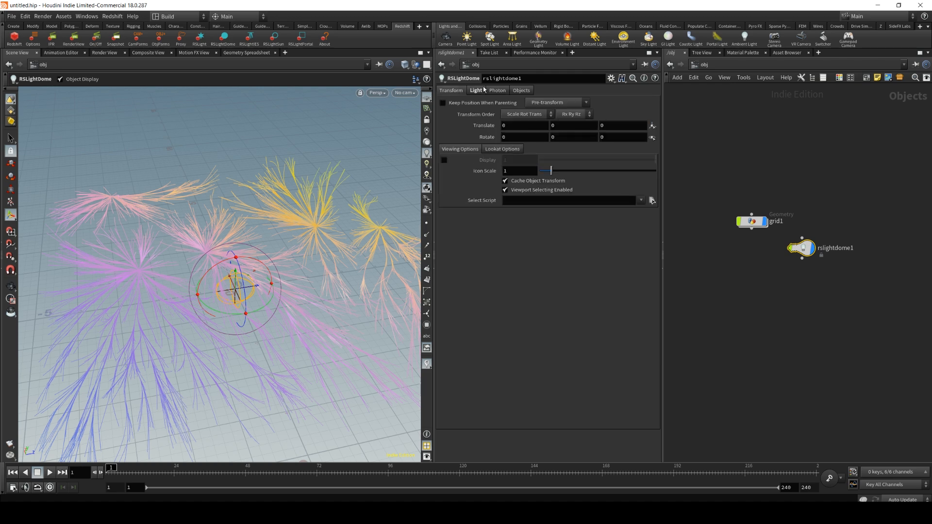
left_click(481, 90)
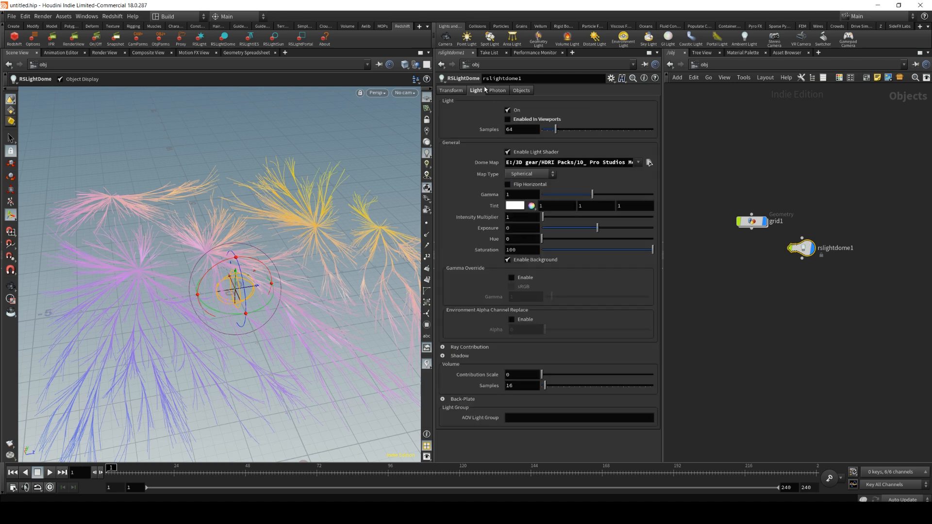
Show the tree view pane, expand the out and obj networks, and select grid1 there.
left_click(758, 225)
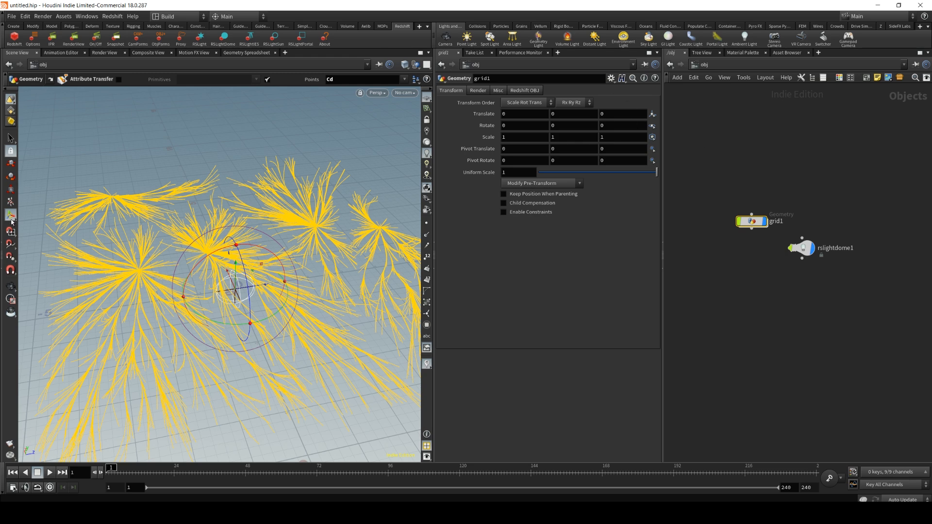
left_click(2, 242)
left_click(11, 120)
left_click(43, 134)
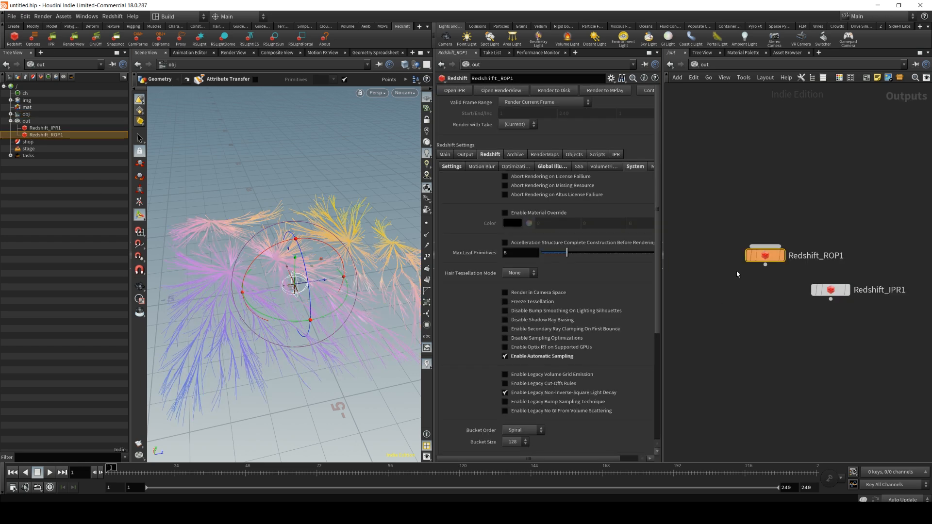
left_click(11, 114)
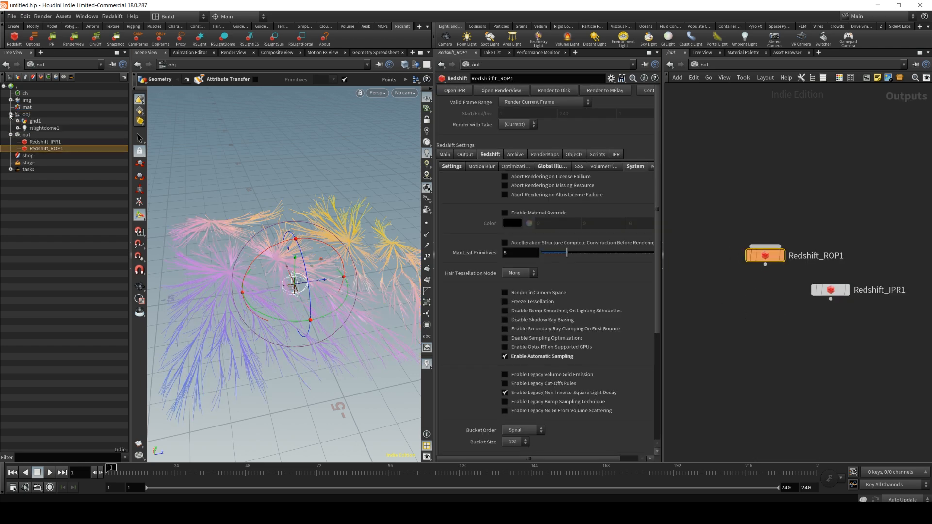
left_click(34, 121)
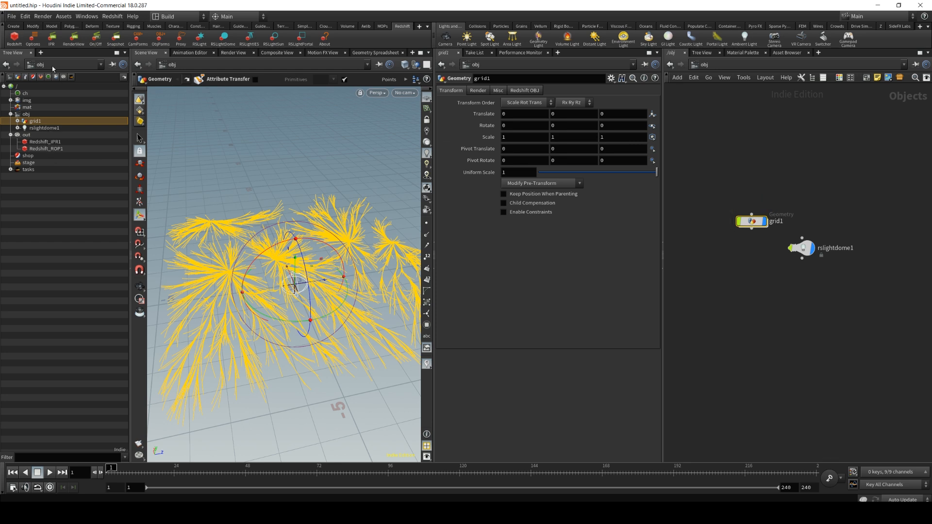
Render Redshift_ROP1 in the Redshift Render View, zoom the preview to 75%, and minimize the render window.
left_click(46, 148)
mouse_move(769, 258)
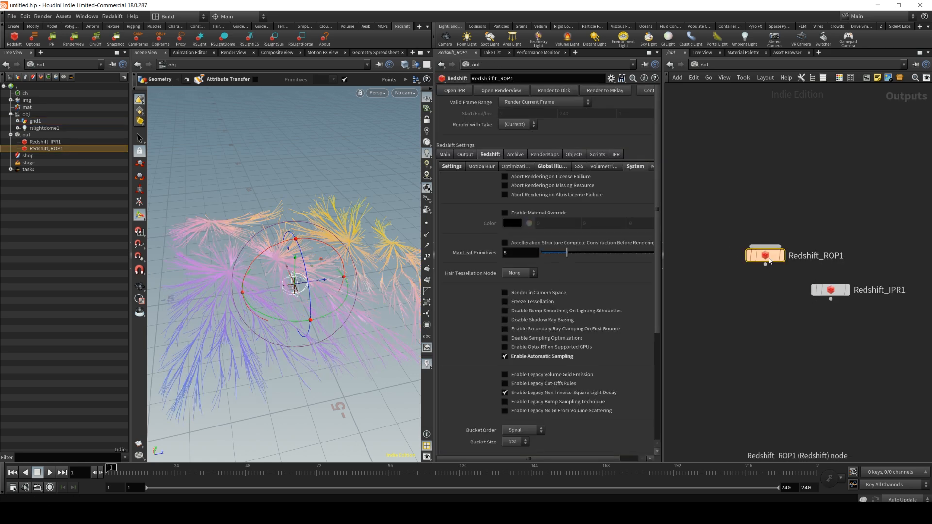
left_click(501, 90)
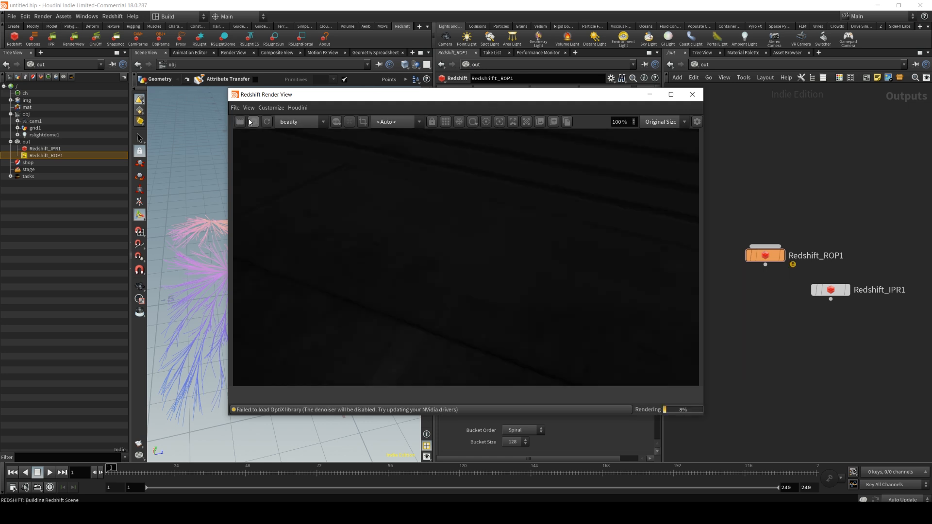
scroll(430, 239, "down", 1)
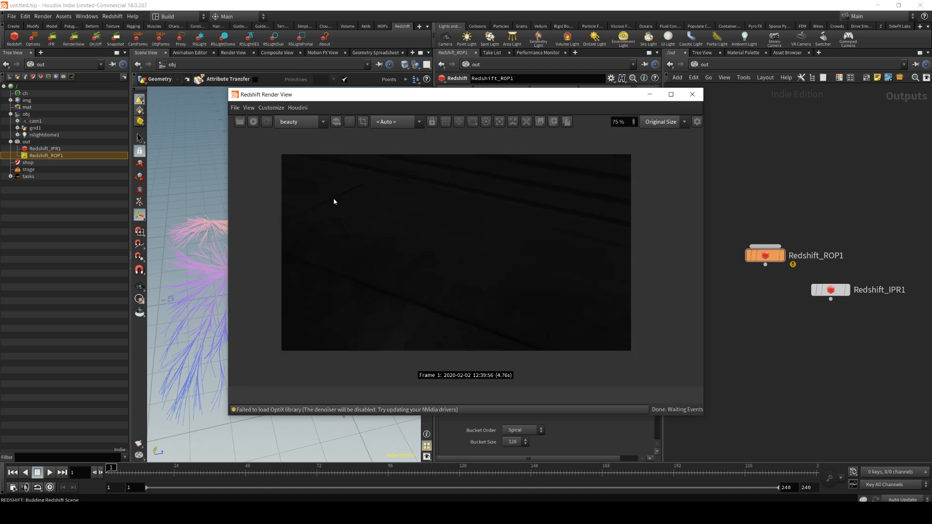
left_click(649, 94)
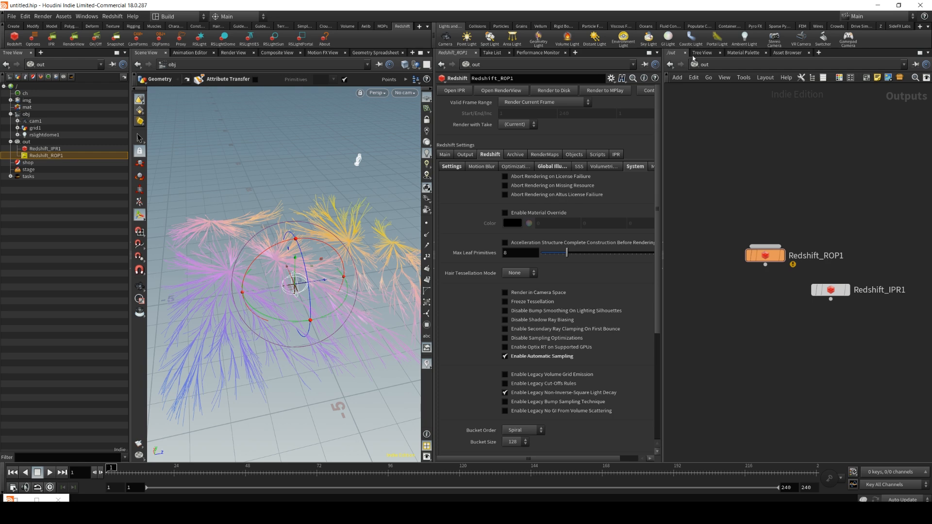
Look through cam1, tie the view to the camera, and reframe it to look down over several branching clusters.
left_click(404, 92)
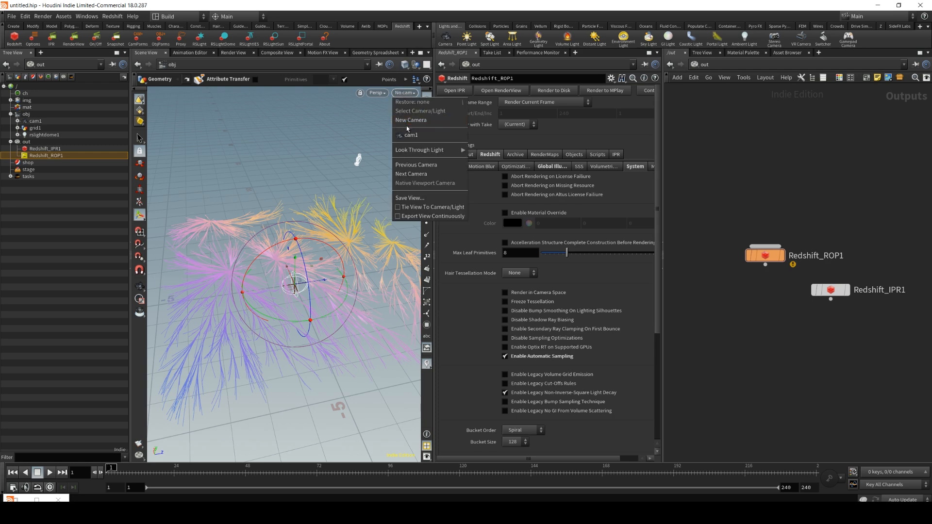
left_click(405, 134)
left_click(406, 93)
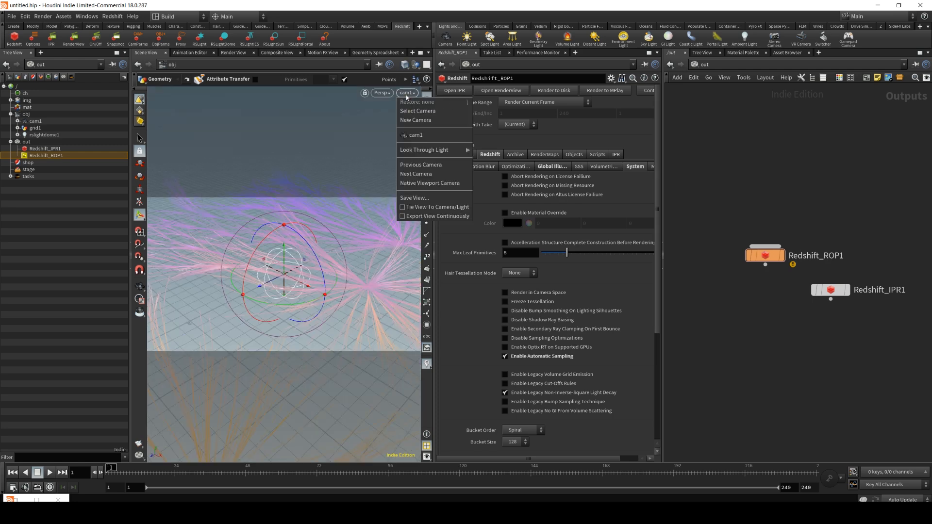
left_click(403, 207)
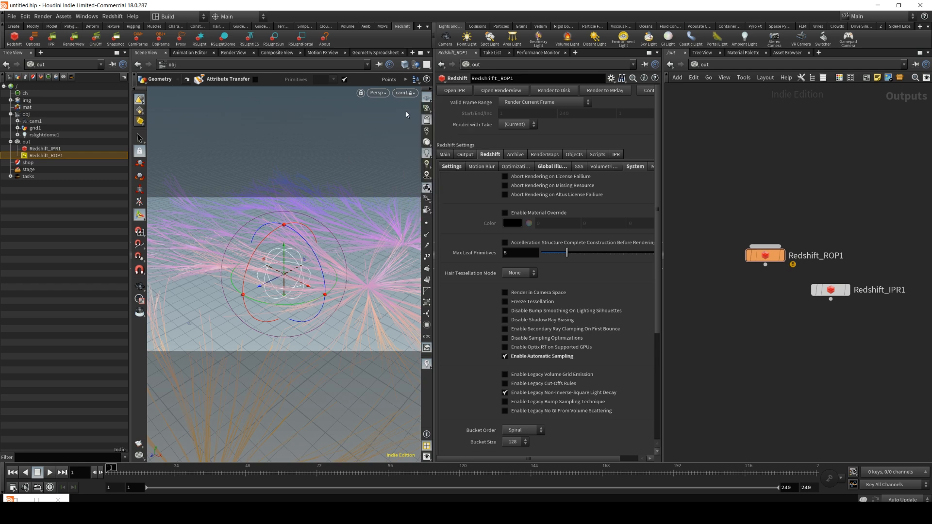
right_click_drag(250, 291, 225, 278, "alt")
left_click_drag(225, 279, 319, 255, "alt")
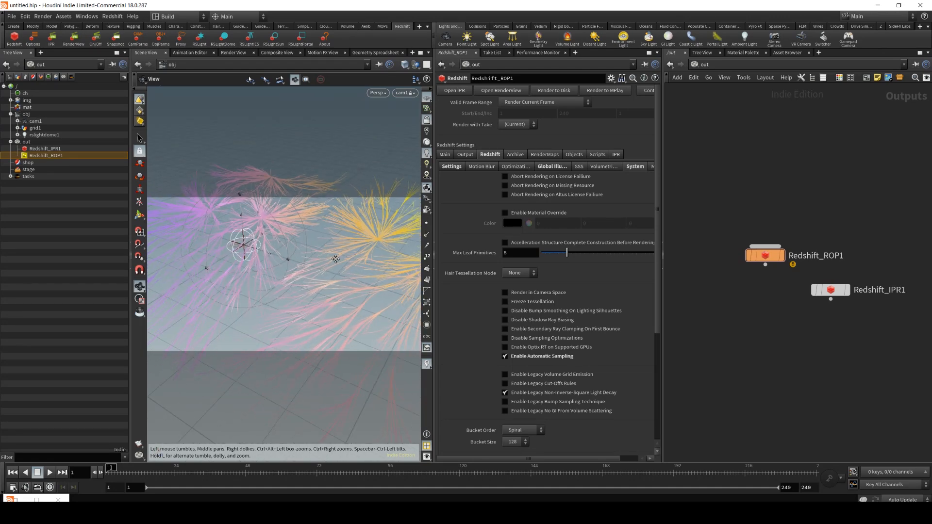
key("r")
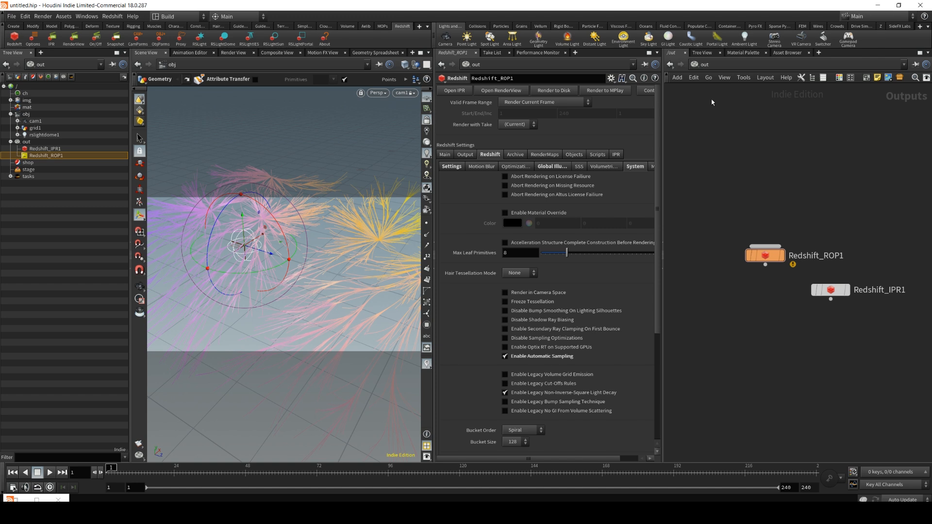
Rename the grid1 object in the obj network as strands and place it above the dome light.
left_click(697, 66)
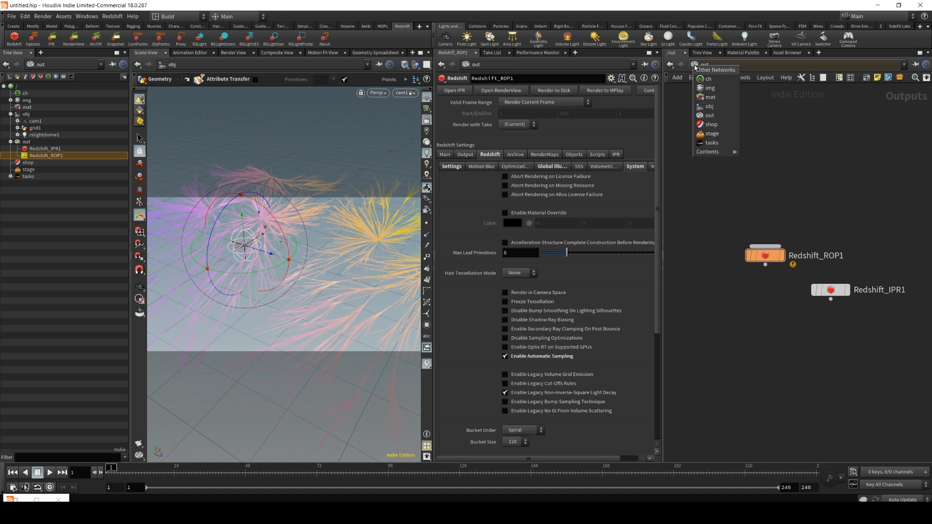
left_click(708, 107)
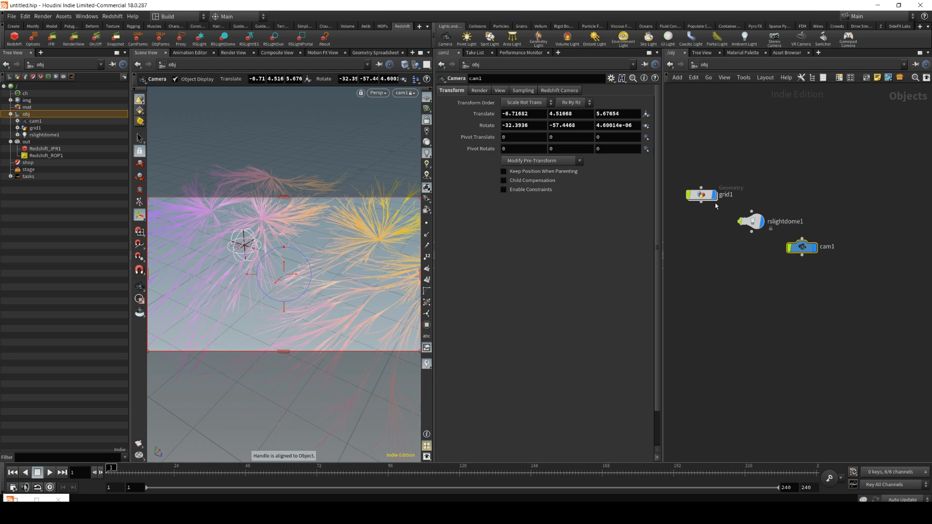
left_click_drag(701, 194, 751, 175)
double_click(775, 175)
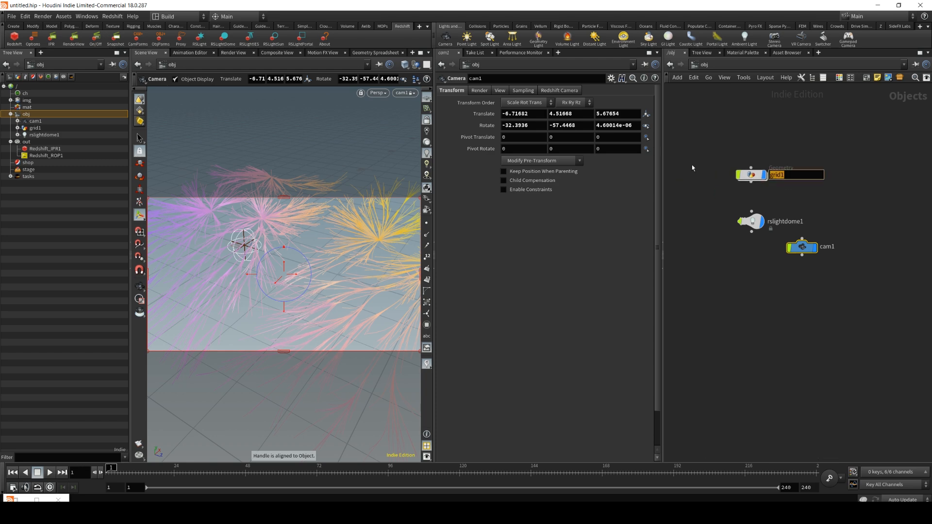
type("strands")
key("Return")
Enable rendering the strands object as strands in its Redshift settings and start the render in the Redshift Render View.
left_click(523, 90)
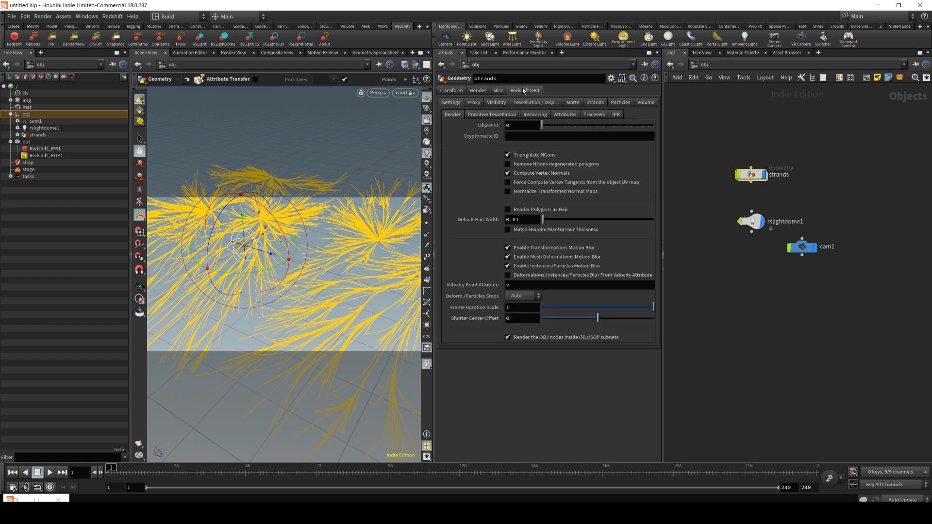
left_click(602, 102)
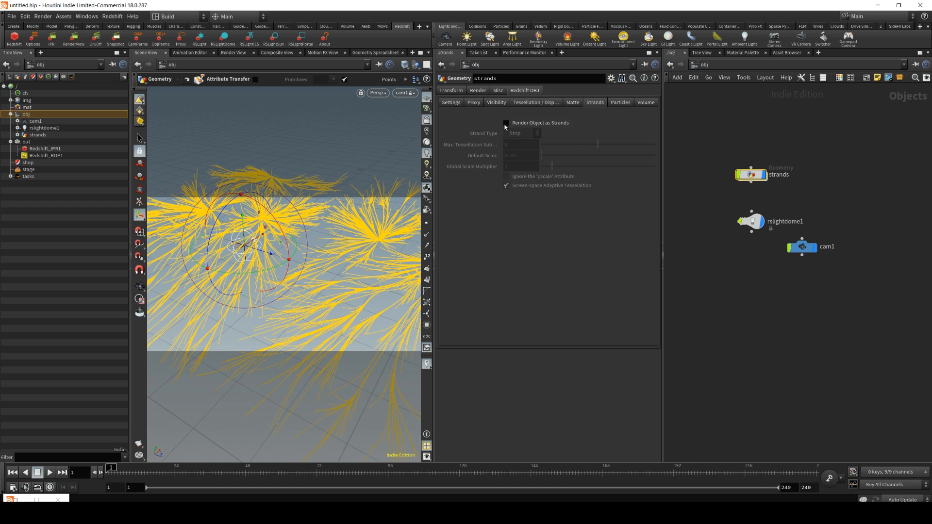
left_click(506, 123)
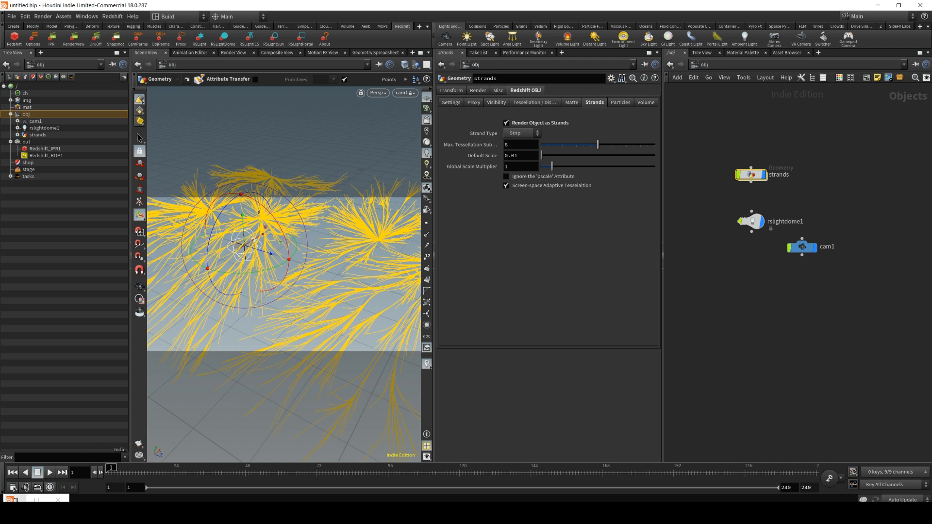
left_click(36, 499)
left_click(253, 121)
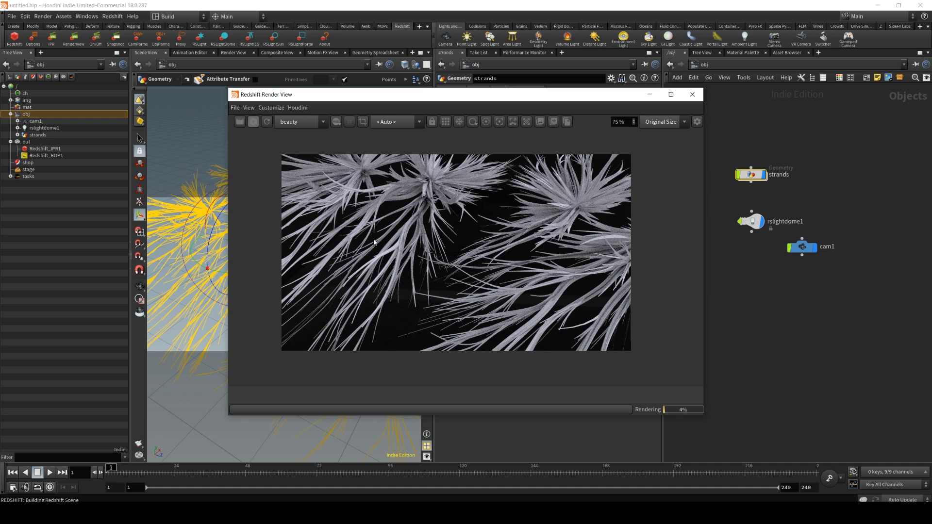
Try the Cylinder and Box strand types on the strands object and refresh the Redshift render to compare them.
left_click_drag(481, 94, 337, 202)
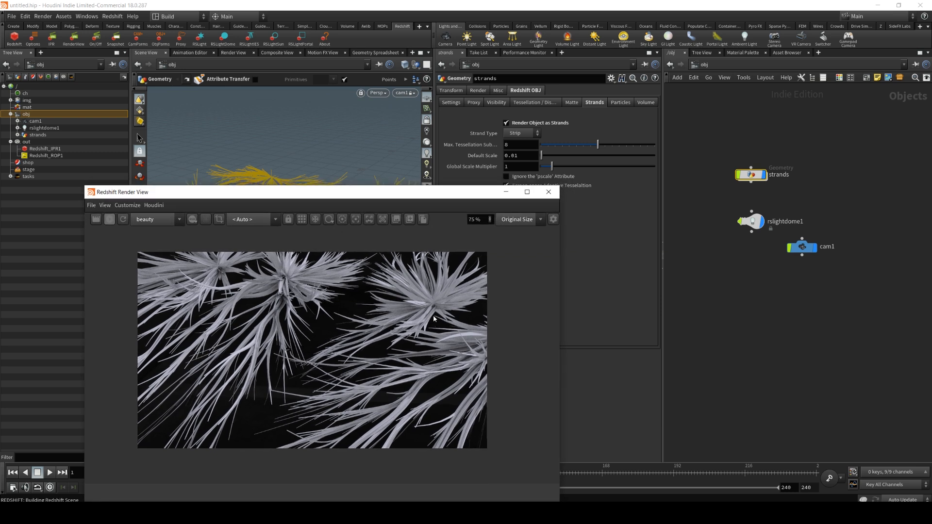
left_click(521, 132)
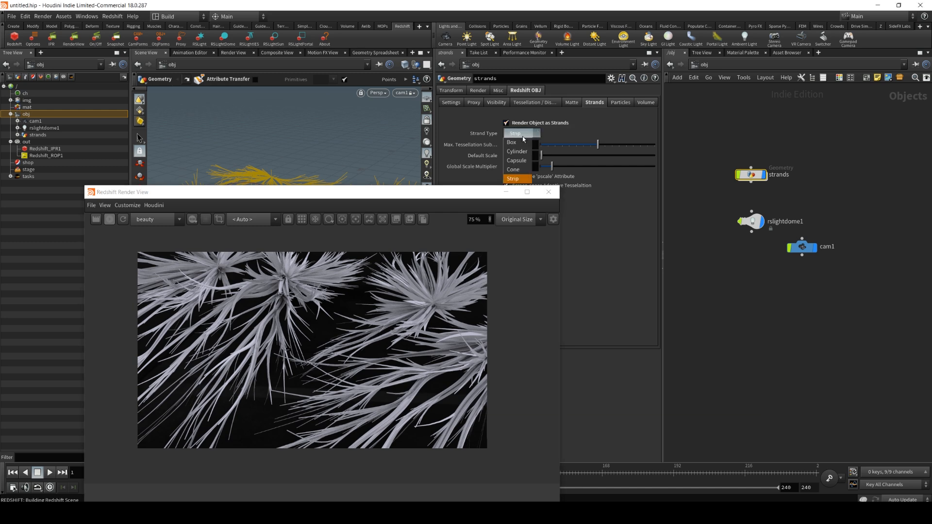
left_click(520, 155)
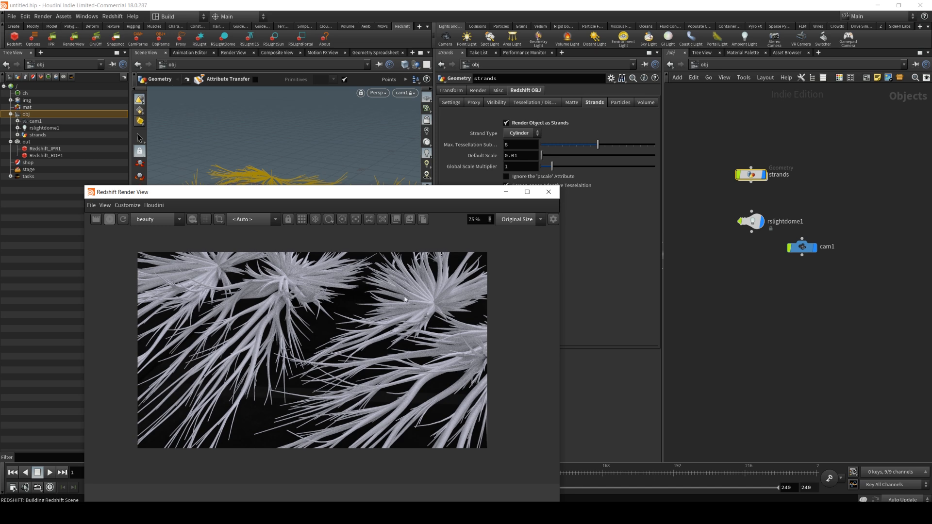
left_click(519, 133)
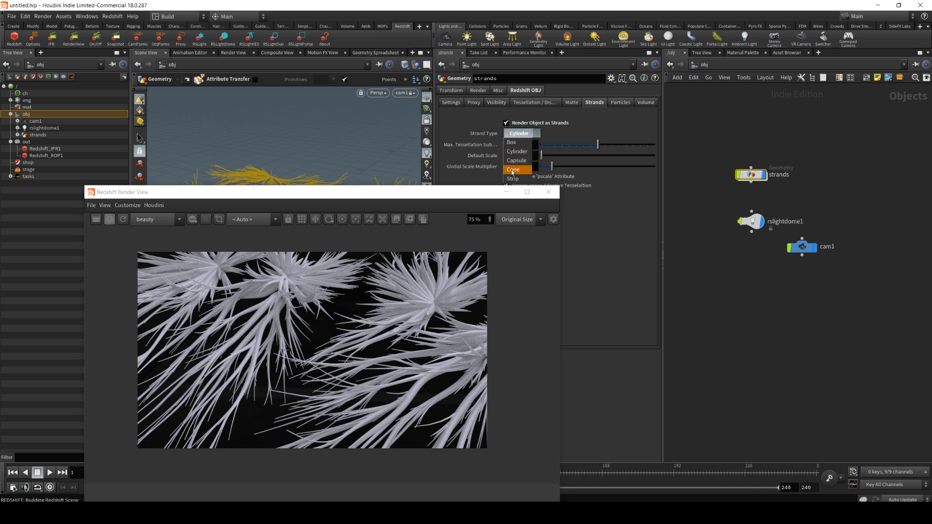
left_click(511, 142)
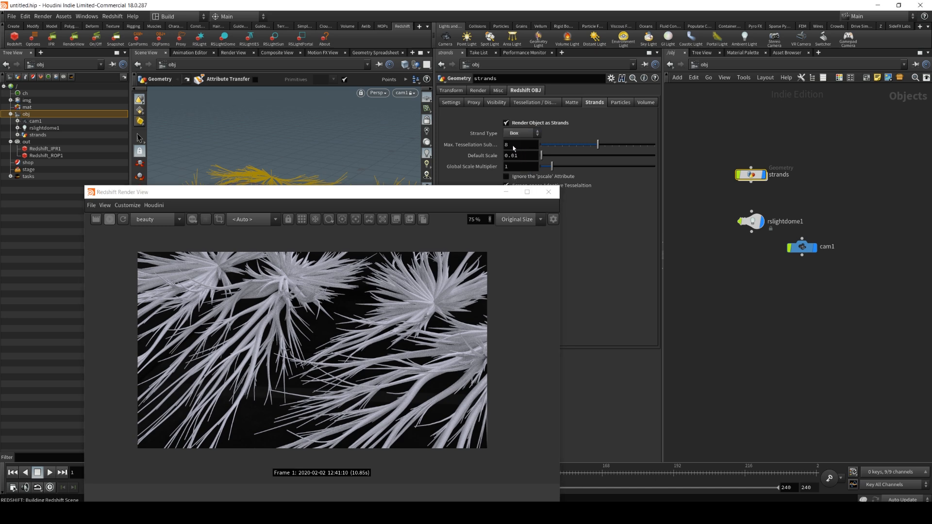
left_click(127, 220)
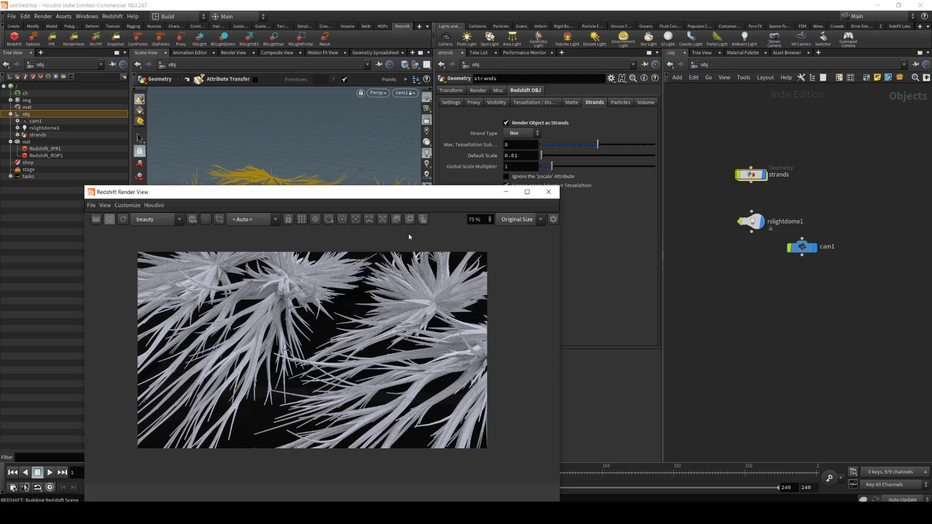
Set the strands object's strand type back to Strip and refresh the Redshift render.
left_click(520, 133)
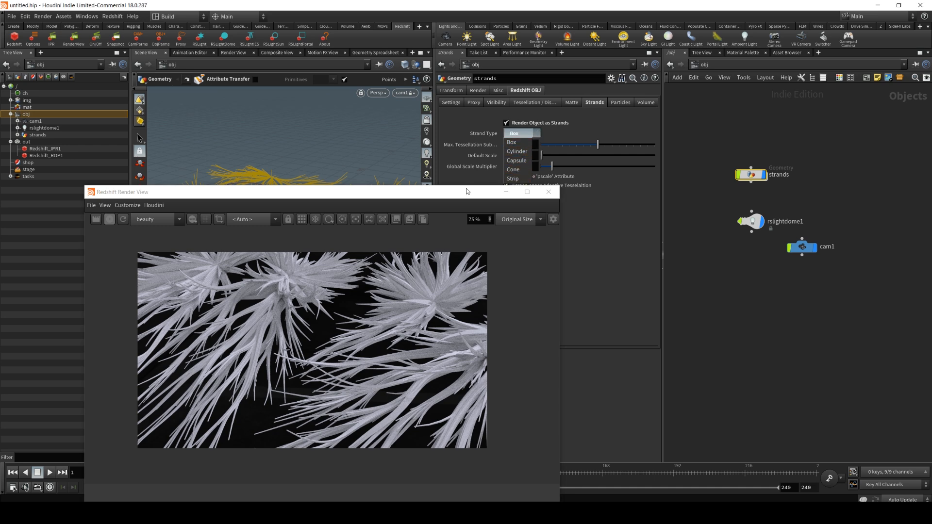
left_click_drag(465, 189, 464, 222)
left_click(524, 180)
left_click_drag(327, 227, 333, 175)
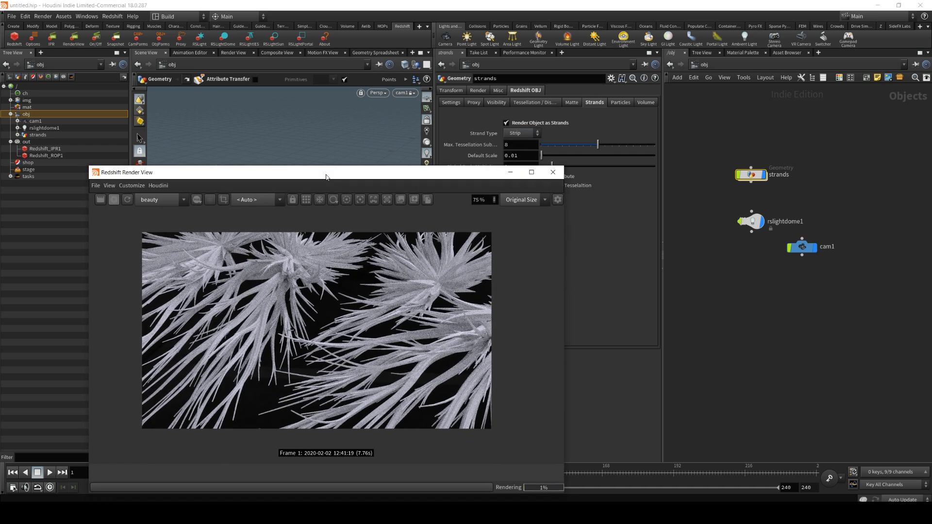
left_click(127, 199)
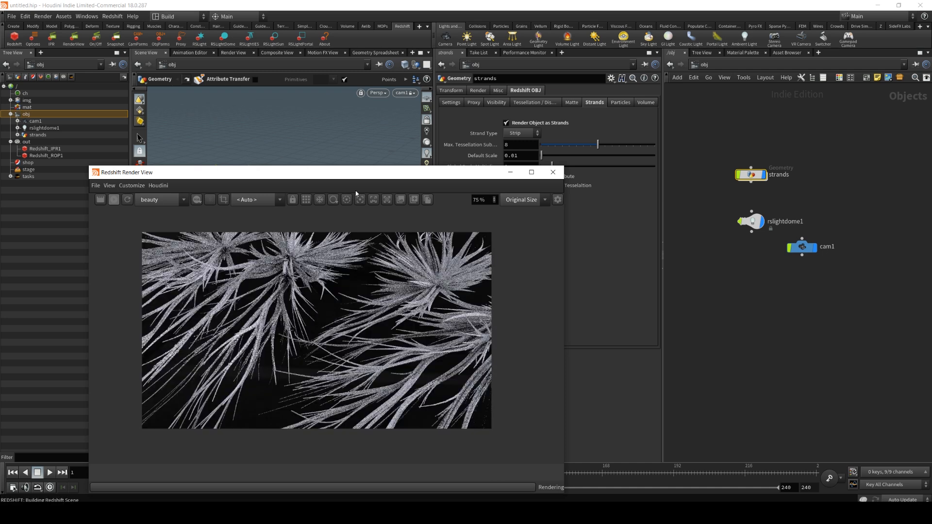
Set the strands' Global Scale Multiplier to 0.5 and re-render to check the thinner strands.
left_click_drag(363, 166, 362, 244)
left_click(526, 165)
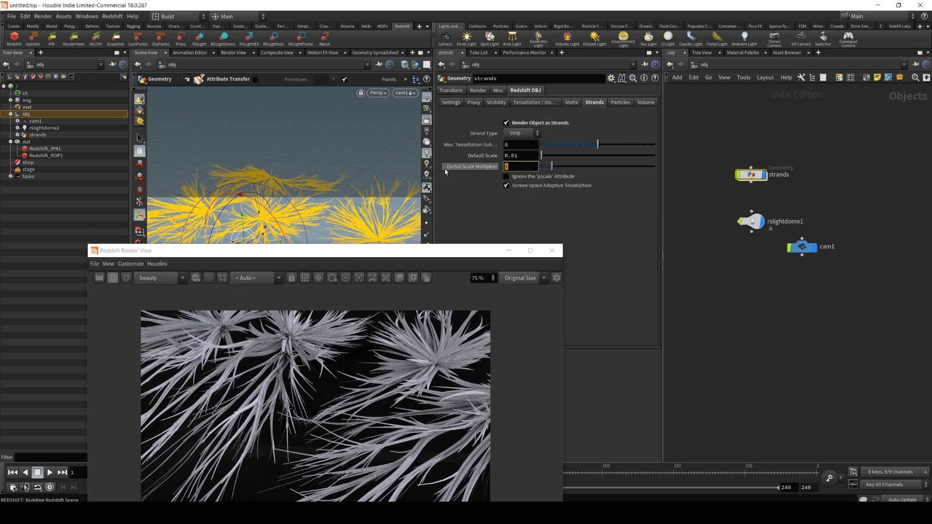
type("0.5")
key("Return")
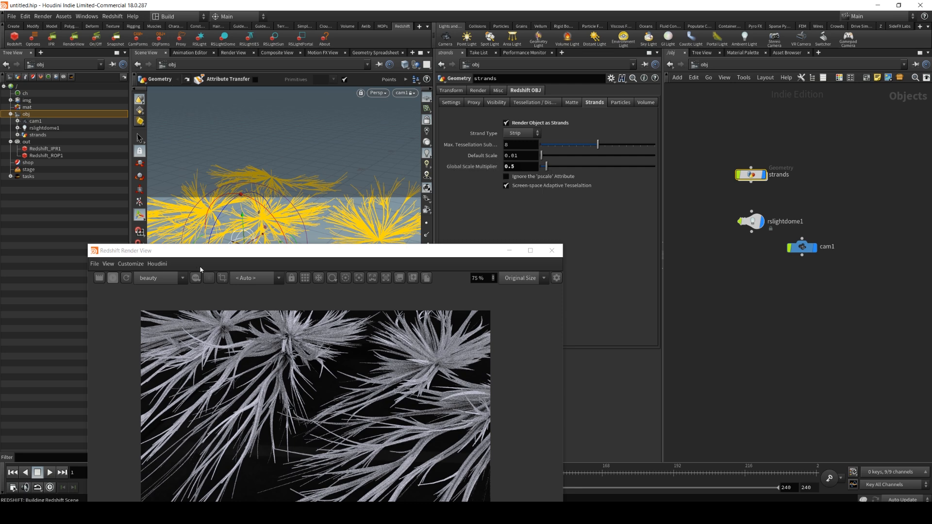
left_click(125, 278)
left_click_drag(271, 250, 247, 158)
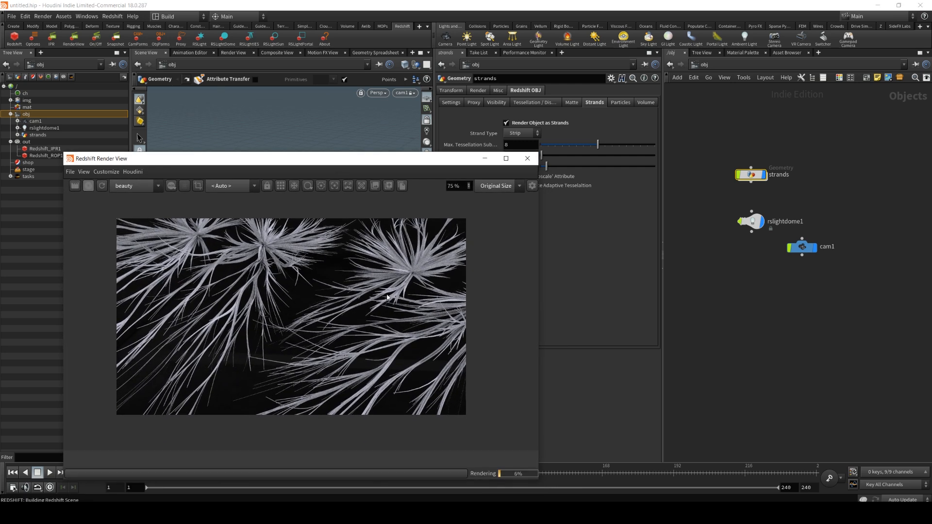
Show the rslightdome1 light settings and move the Redshift Render View out of the way.
left_click(751, 221)
left_click_drag(367, 158, 273, 156)
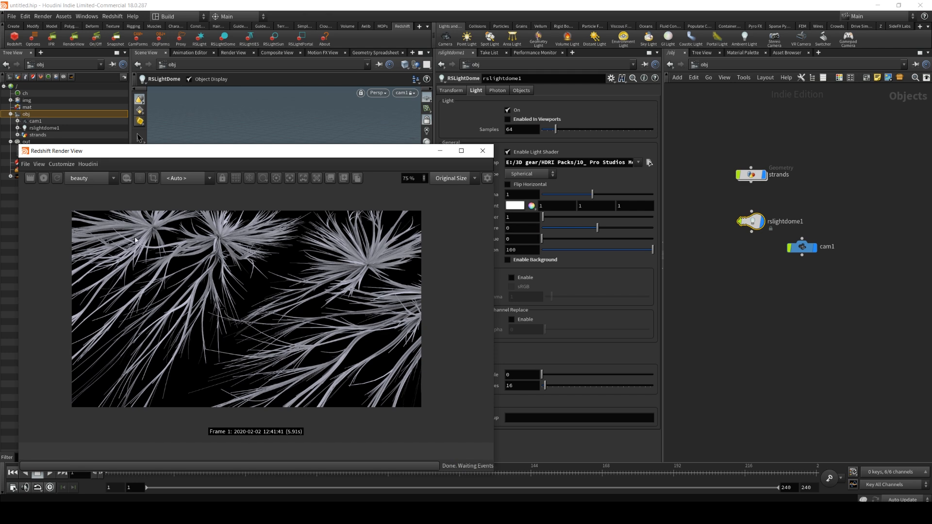
left_click_drag(414, 151, 931, 180)
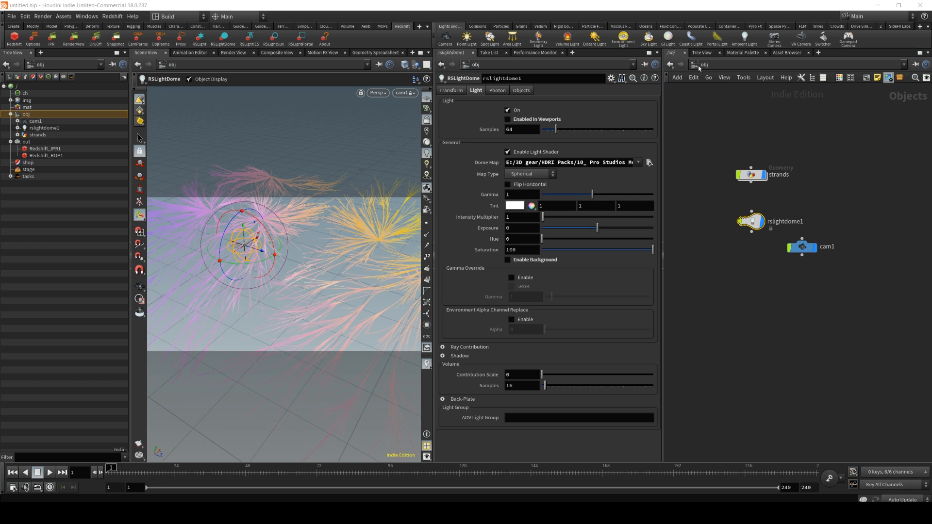
Create an RS Material Builder in the mat network and name it strands.
left_click(14, 107)
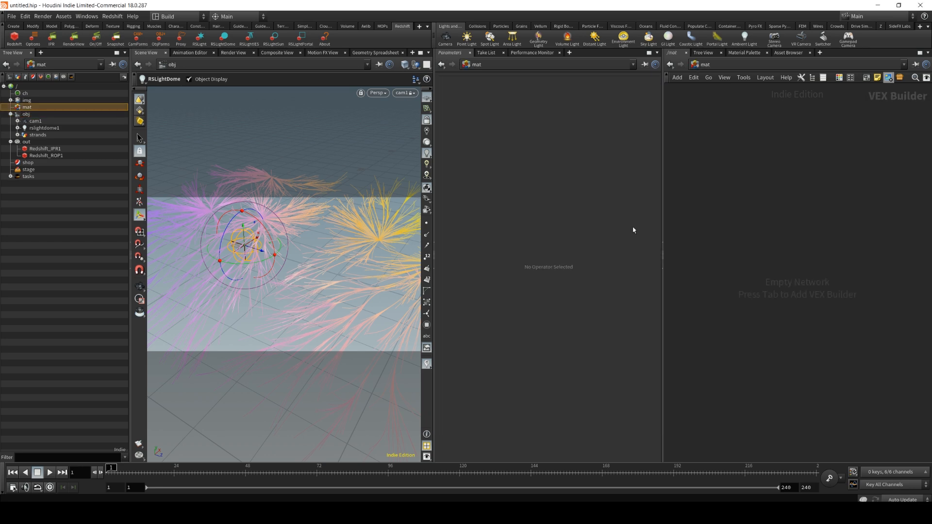
key("Tab")
type("rs")
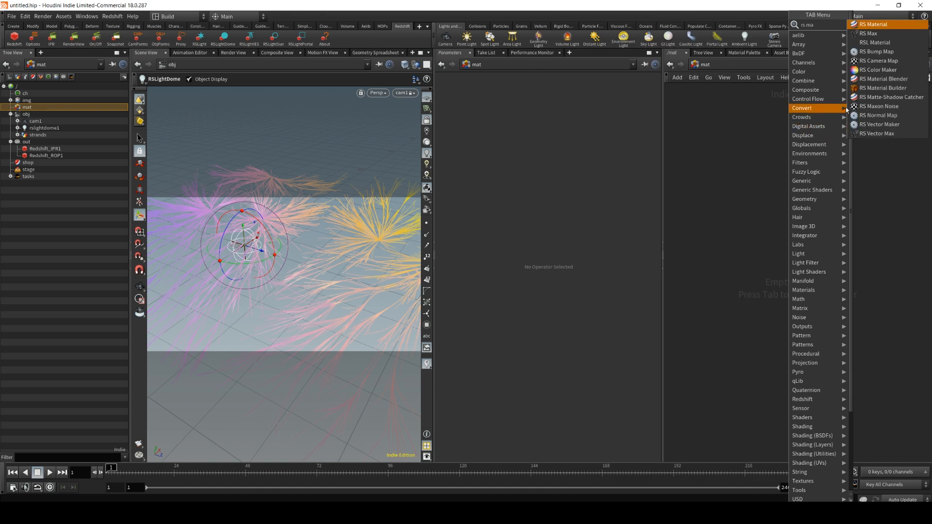
left_click(873, 96)
double_click(785, 246)
type("strands")
key("Return")
Inside the strands builder, add an RS Material and connect its outColor to the Surface input of redshift_material1.
double_click(775, 255)
double_click(796, 235)
left_click_drag(797, 236, 839, 218)
key("Escape")
key("Tab")
type("rs")
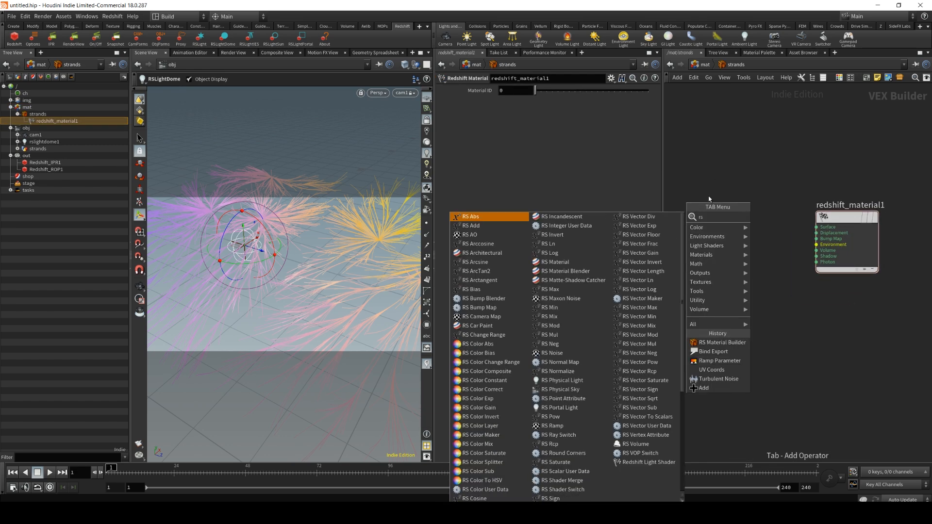
type(" ma")
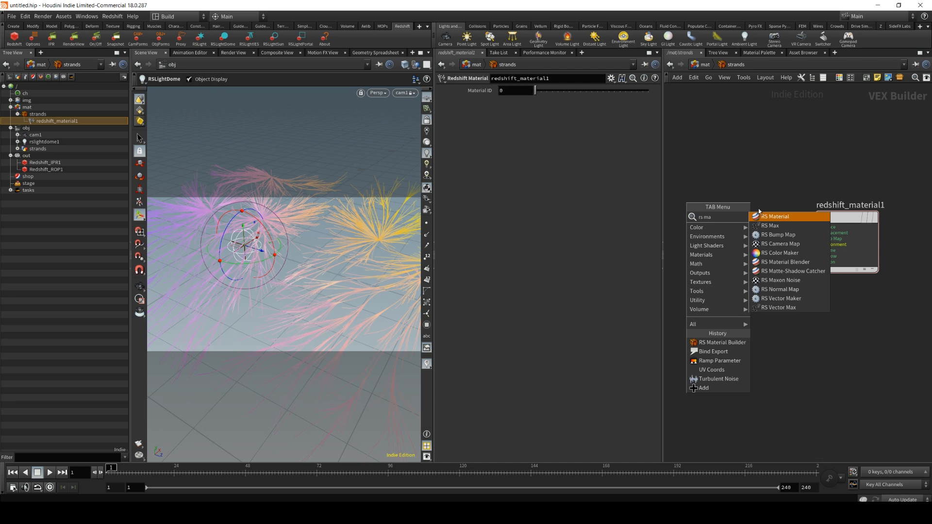
left_click(763, 216)
left_click(726, 224)
left_click_drag(751, 227, 817, 227)
mouse_move(719, 216)
left_click_drag(718, 212, 756, 211)
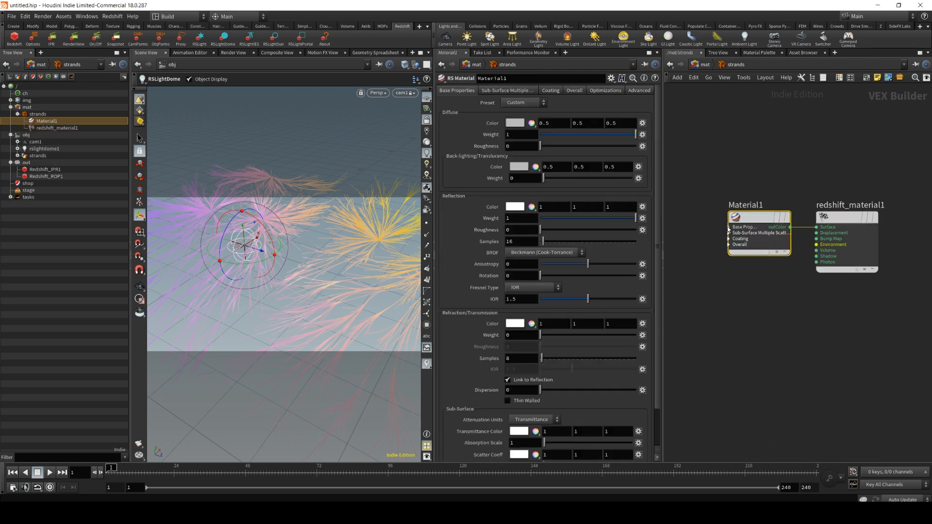
Expand the Base Properties inputs of Material1 and place an RS Point Attribute node before it.
left_click(729, 226)
scroll(701, 258, "down", 3)
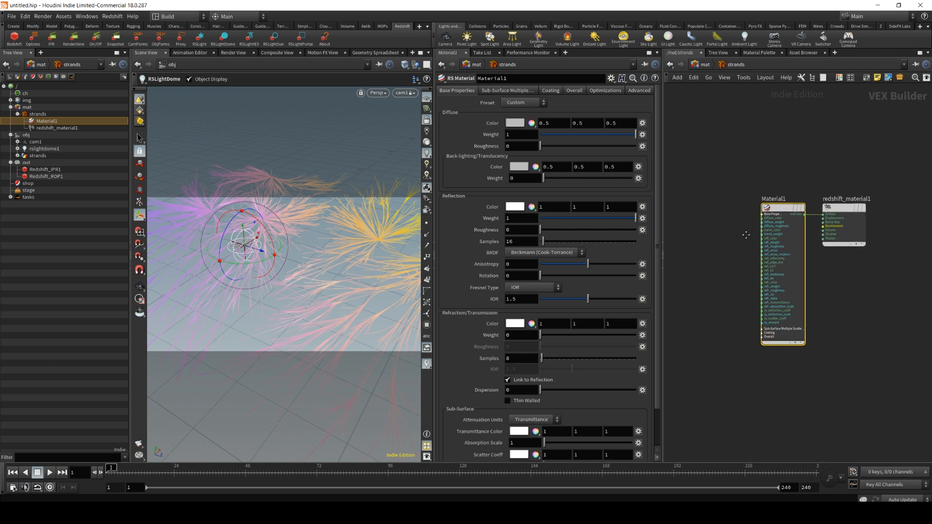
key("Tab")
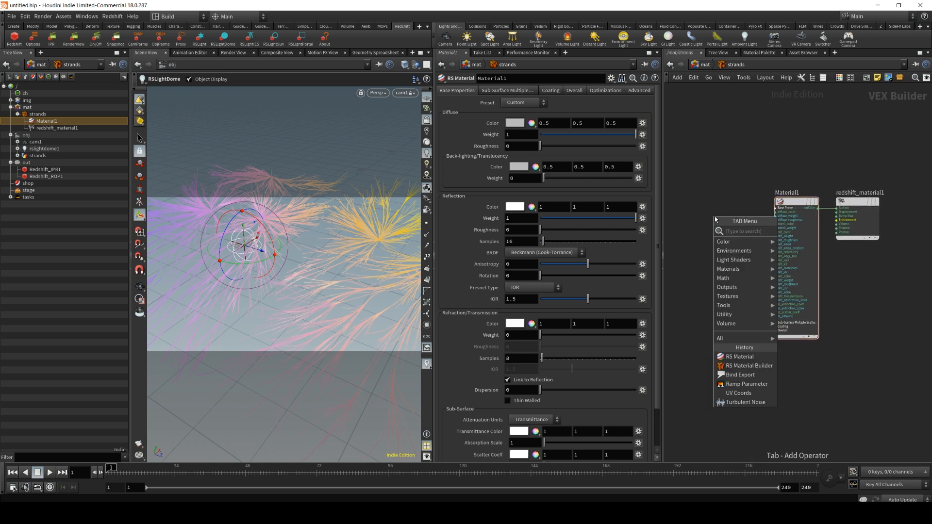
type("rs p")
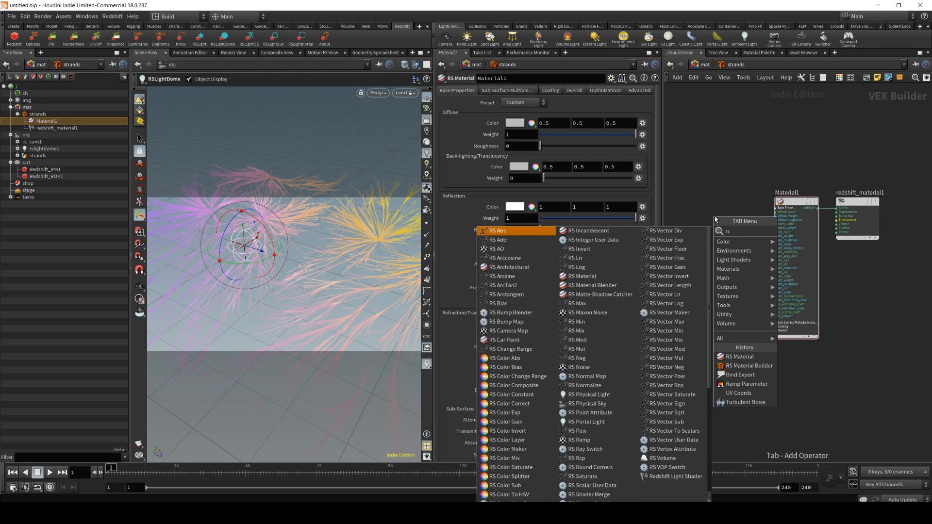
key("Down")
key("Down")
key("Down")
key("Down")
key("Down")
key("Down")
key("Down")
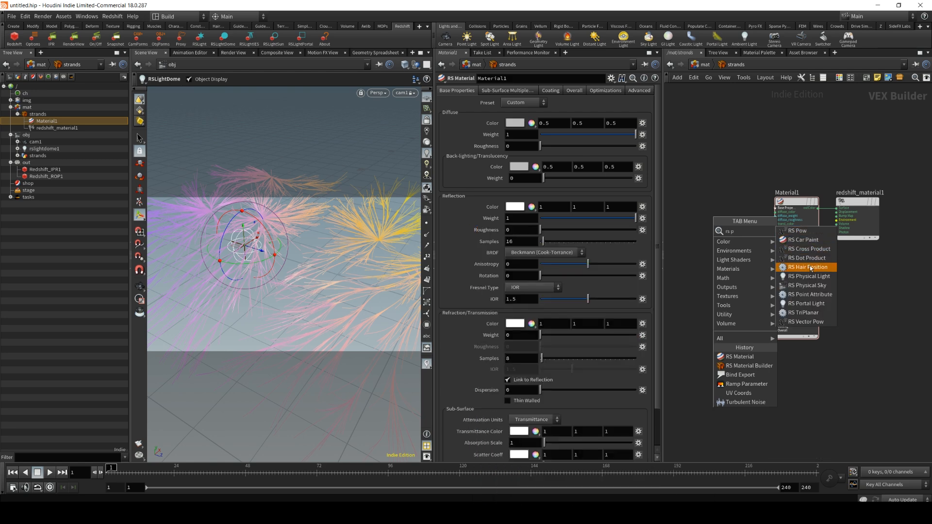
key("Return")
left_click(714, 202)
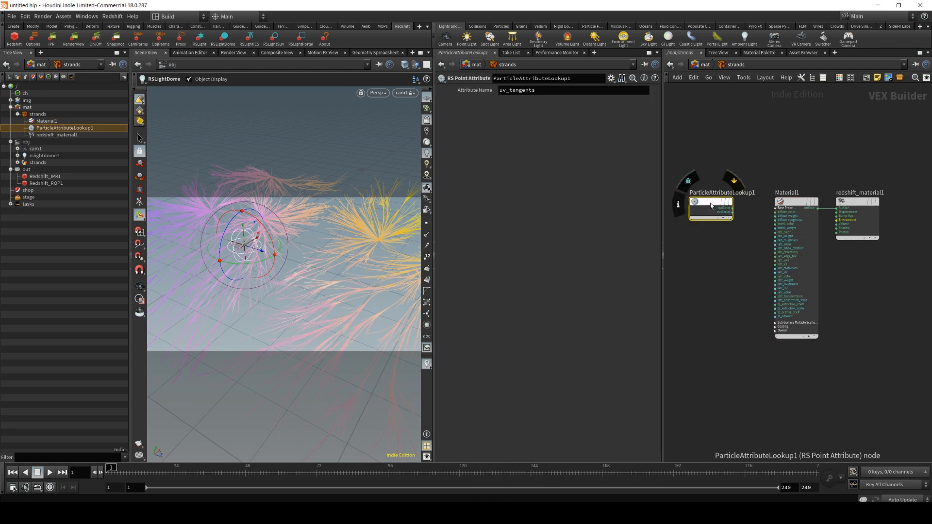
Set the point attribute node's attribute name to Cd and connect its outColor to Material1's diffuse_color.
left_click(547, 90)
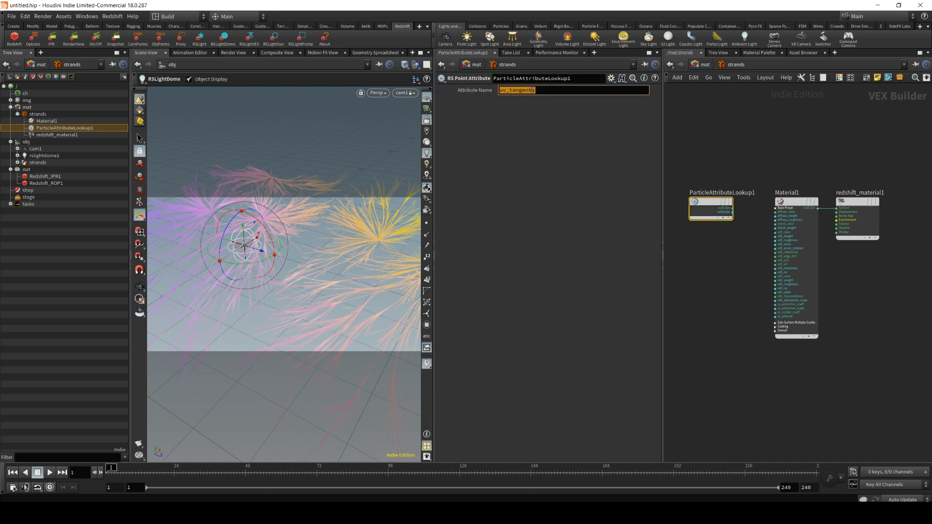
type("Cd")
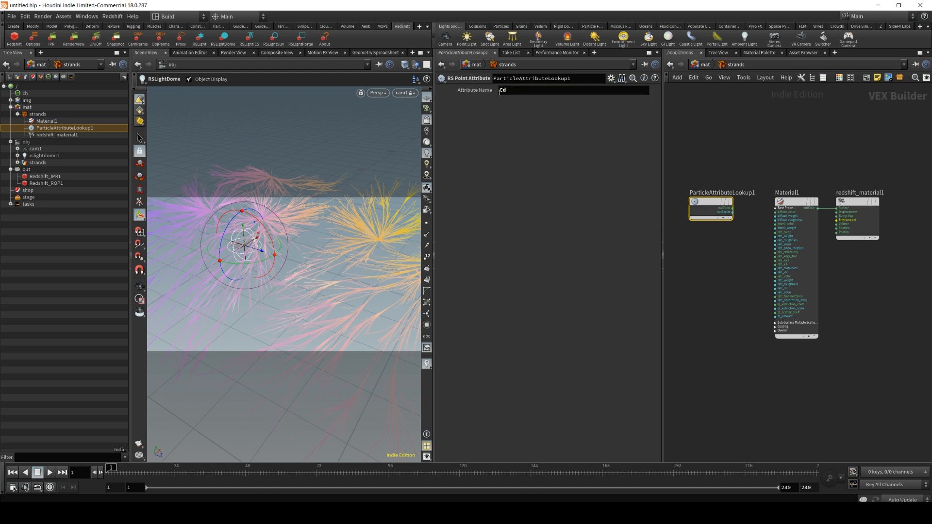
key("Return")
scroll(719, 245, "up", 3)
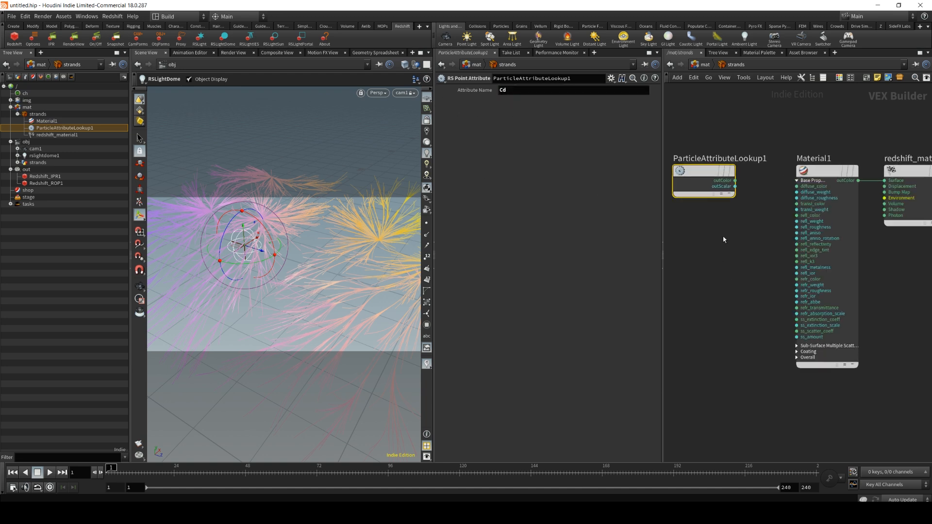
left_click_drag(738, 217, 804, 220)
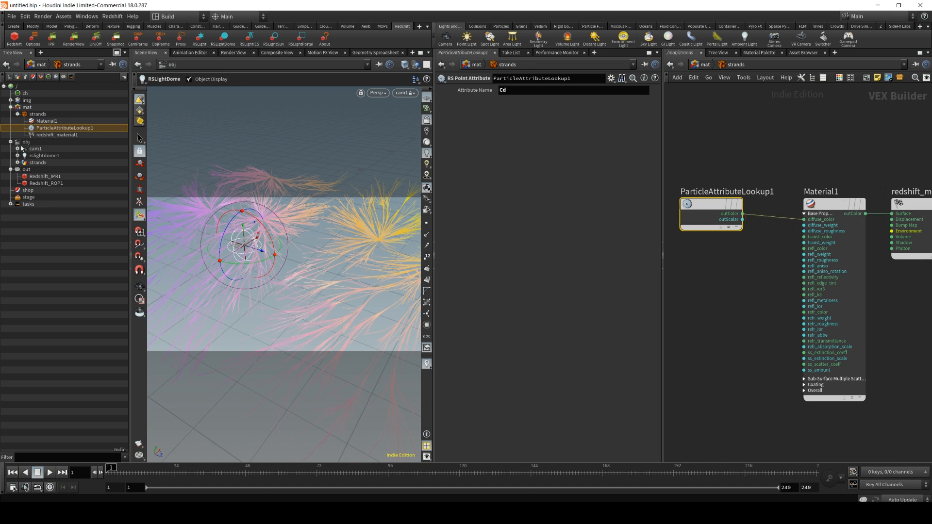
Assign the /mat/strands material to the strands object and start the render again in the Redshift Render View.
left_click(30, 163)
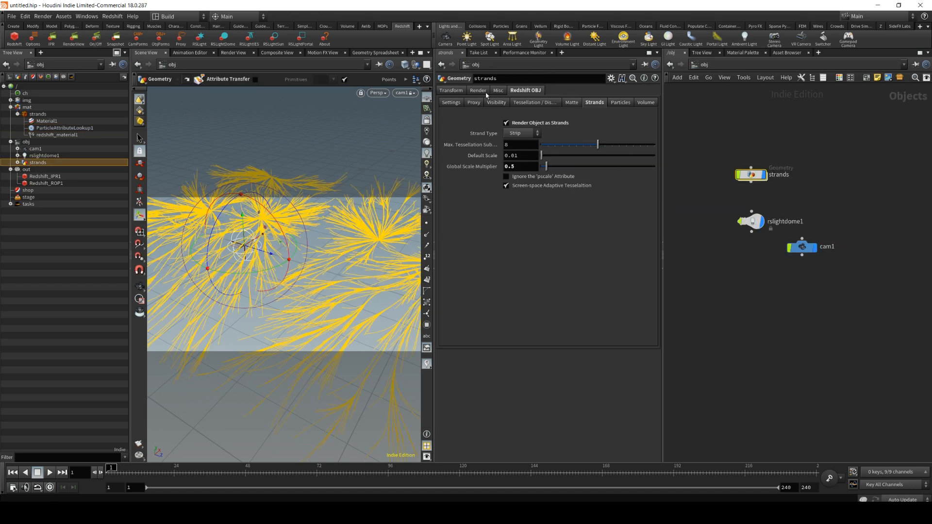
left_click(477, 92)
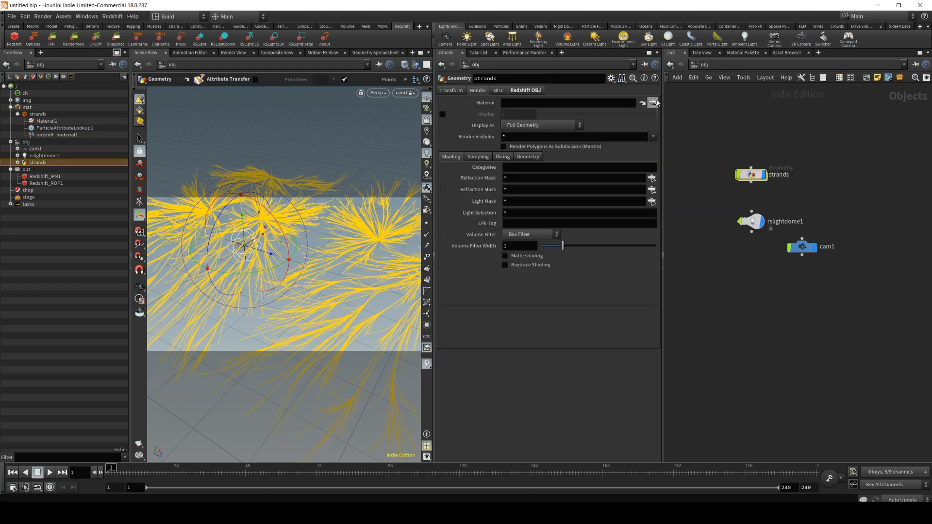
left_click(653, 102)
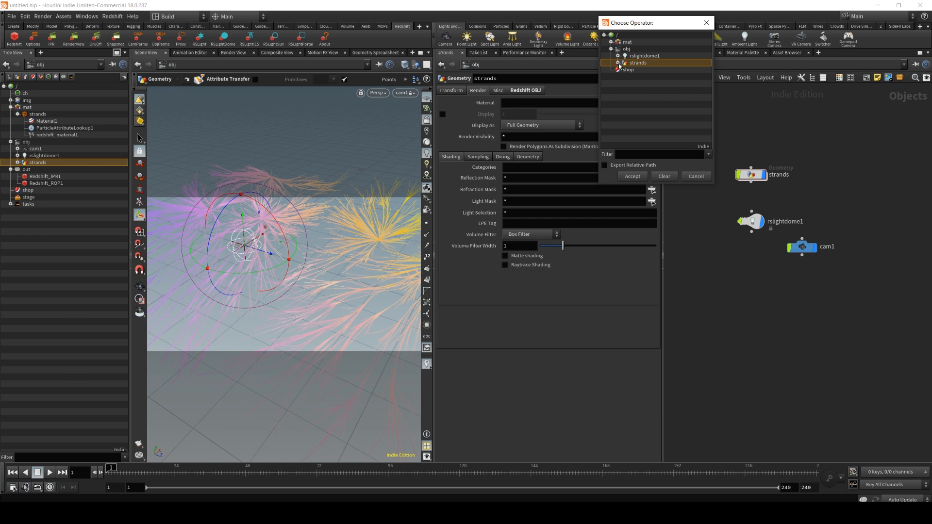
left_click(611, 42)
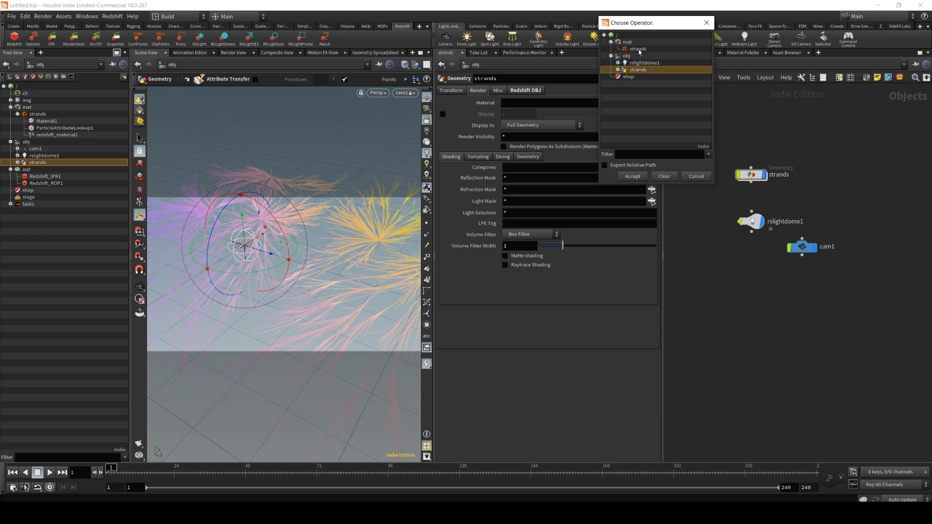
left_click(639, 49)
left_click(631, 176)
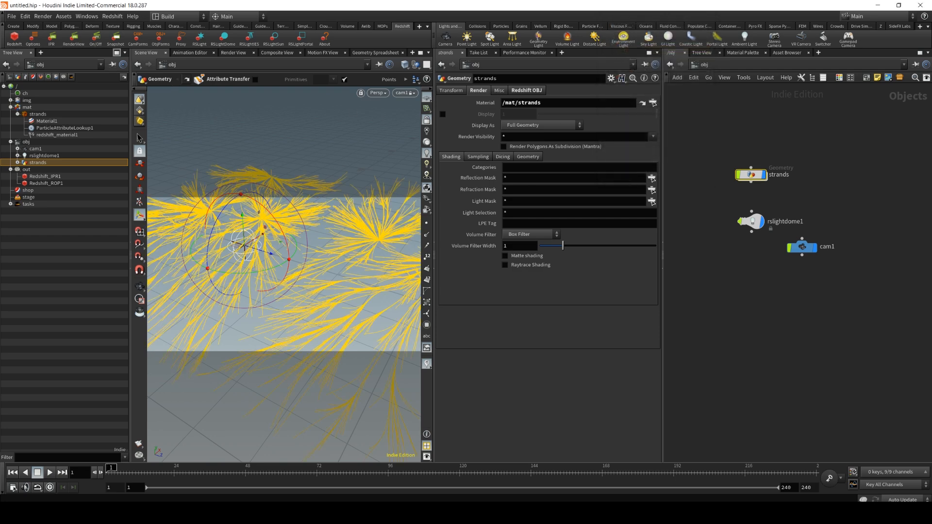
left_click_drag(931, 110, 294, 67)
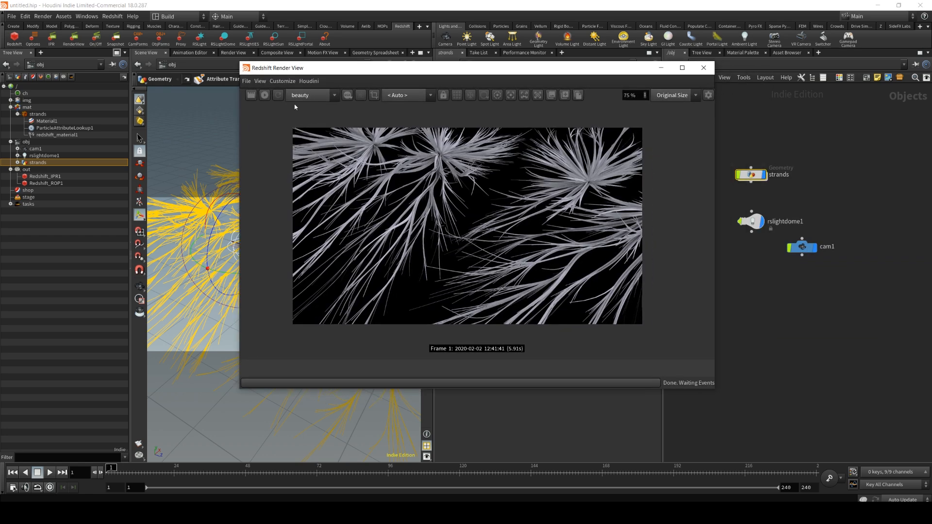
left_click(264, 95)
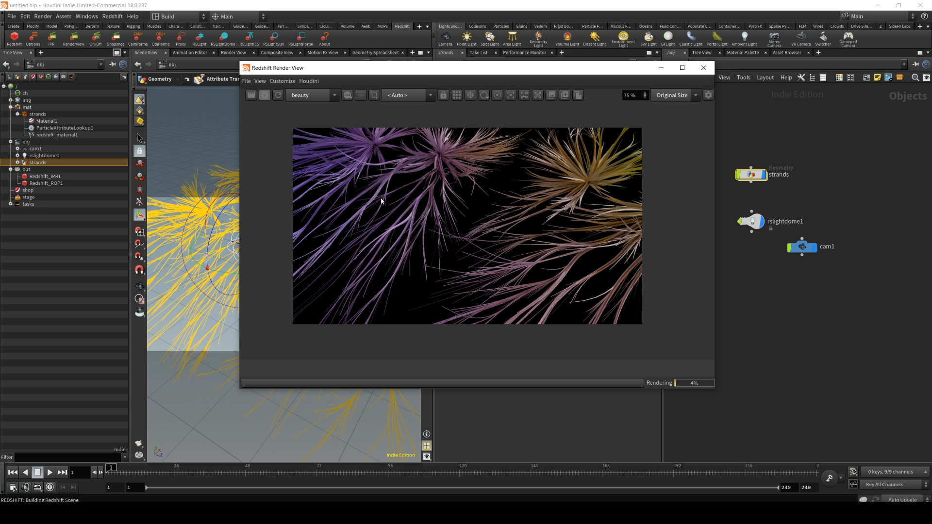
Move the render view aside and tune Material1's reflection IOR, trying 2 and 1 and settling on 1.25.
left_click_drag(510, 68, 281, 105)
left_click(41, 120)
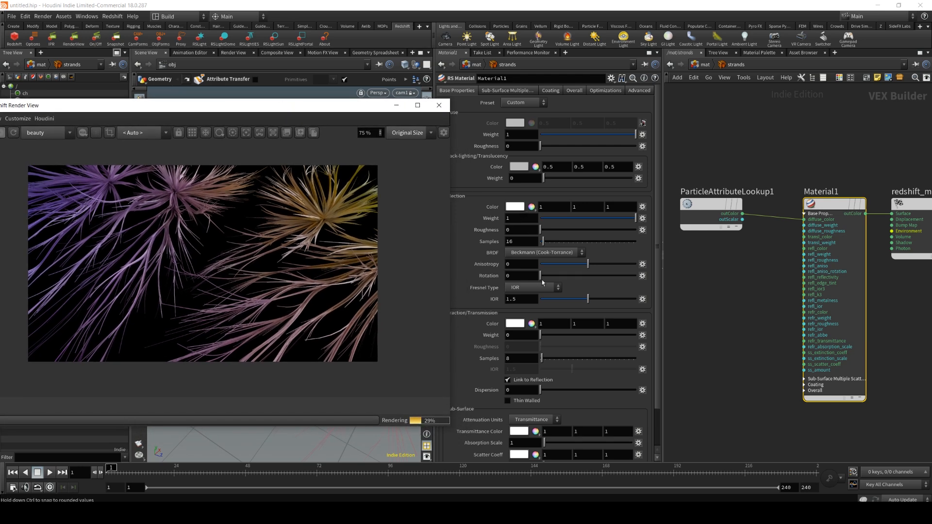
left_click(521, 299)
type("2")
key("Return")
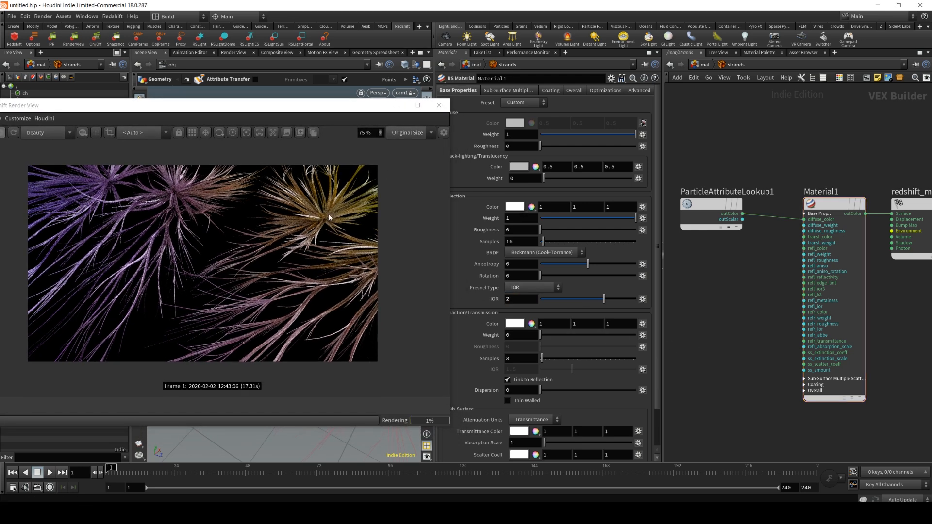
left_click_drag(508, 297, 490, 333)
type("1")
key("Return")
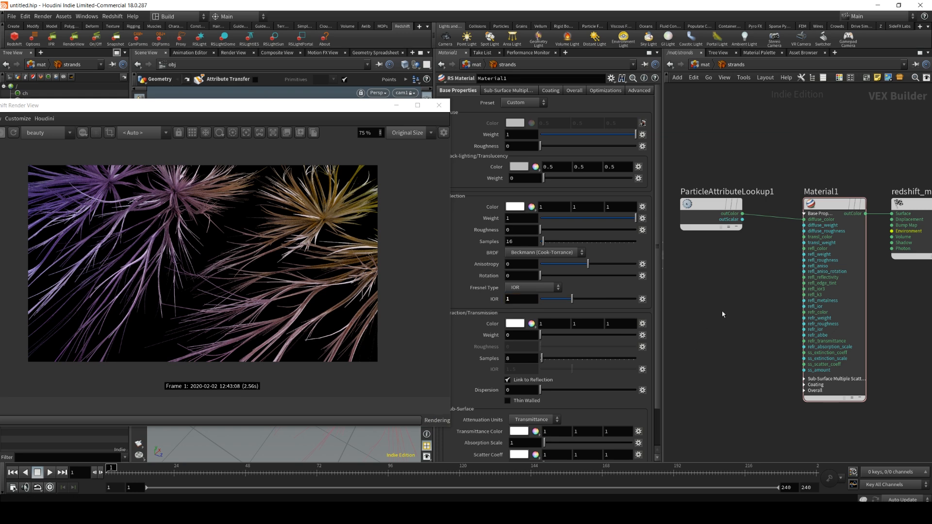
left_click(534, 299)
type(".25")
key("Return")
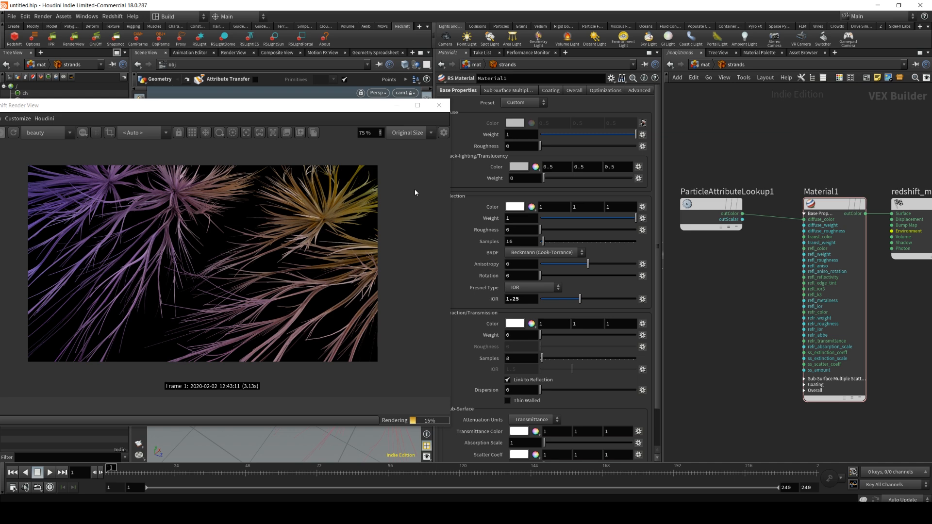
Select cam1 and set its render resolution to 1920 by 1080.
left_click_drag(310, 105, 392, 84)
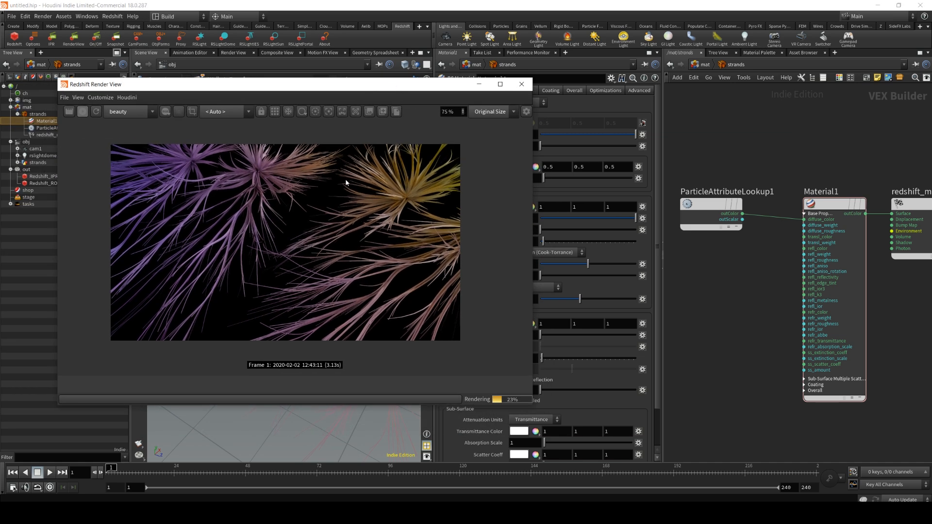
left_click_drag(195, 84, 220, 130)
left_click(35, 149)
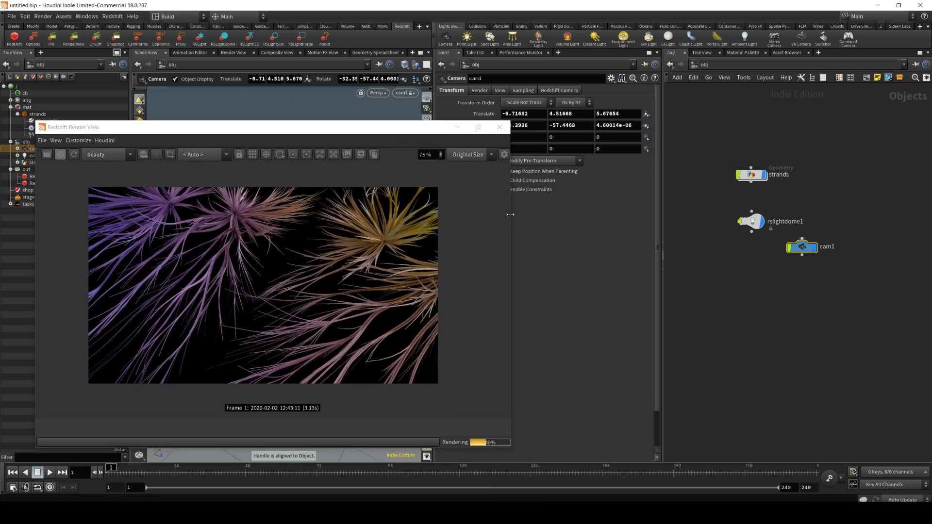
left_click_drag(509, 215, 450, 213)
left_click(486, 93)
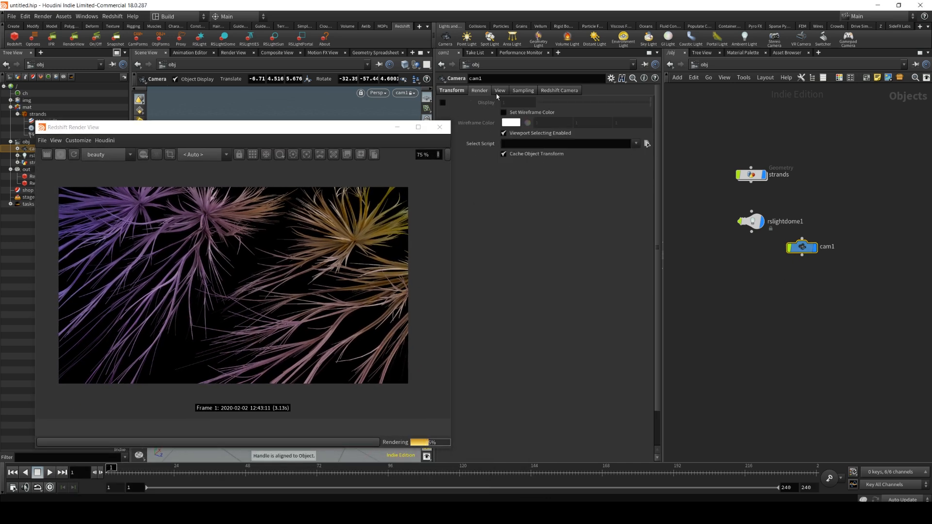
left_click(502, 91)
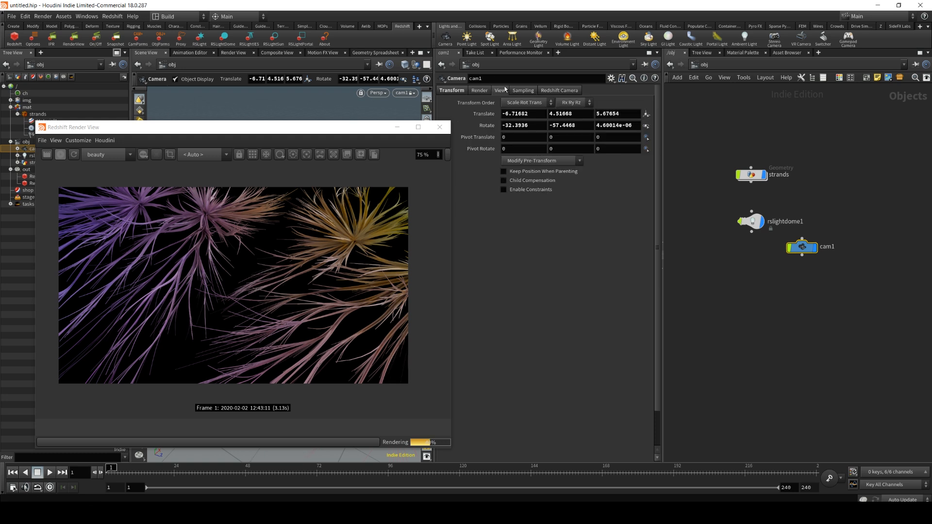
left_click(519, 113)
type("1920")
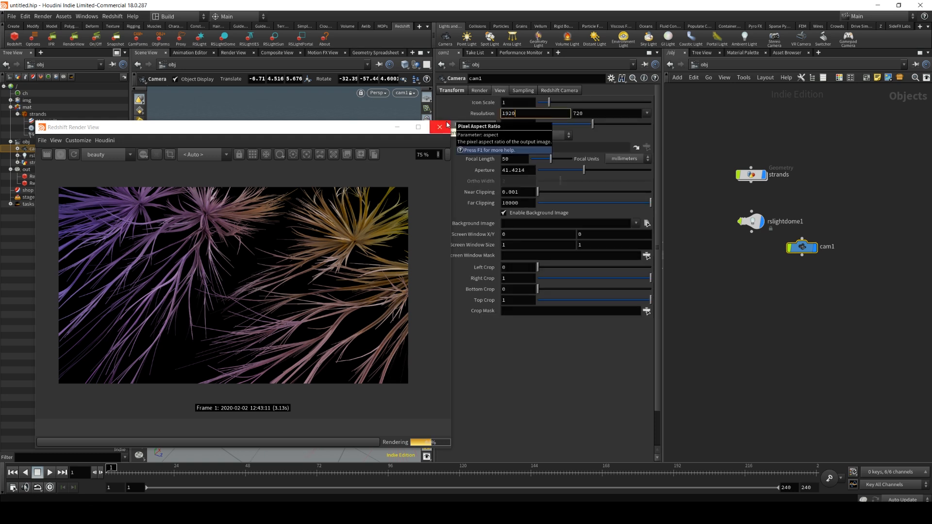
key("Tab")
type("1080")
key("Return")
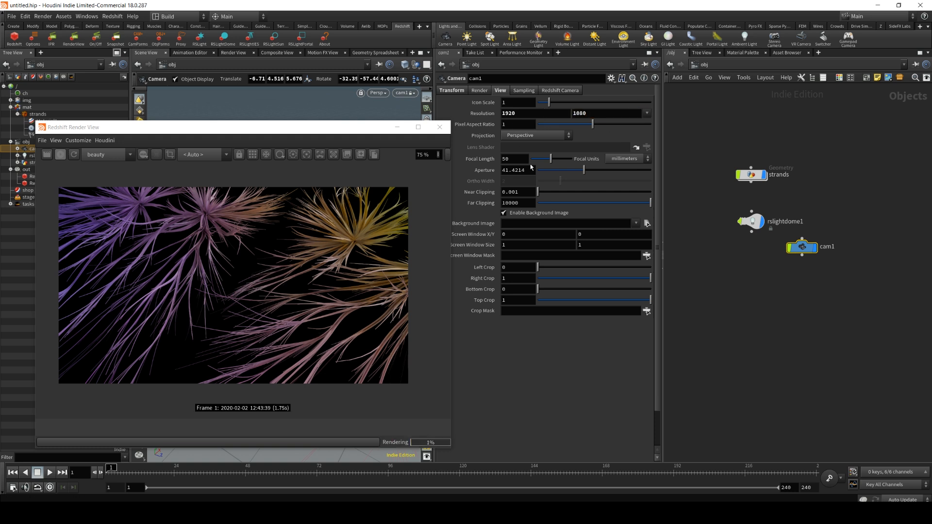
Enable Redshift depth of field on cam1, disable Use Houdini camera focus/fstop, and restart the render.
left_click(553, 91)
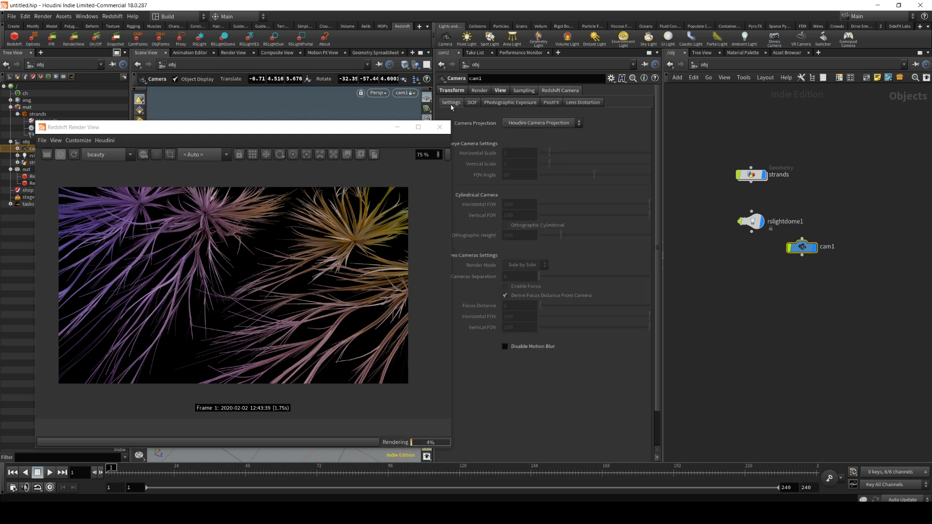
left_click(472, 103)
left_click(504, 121)
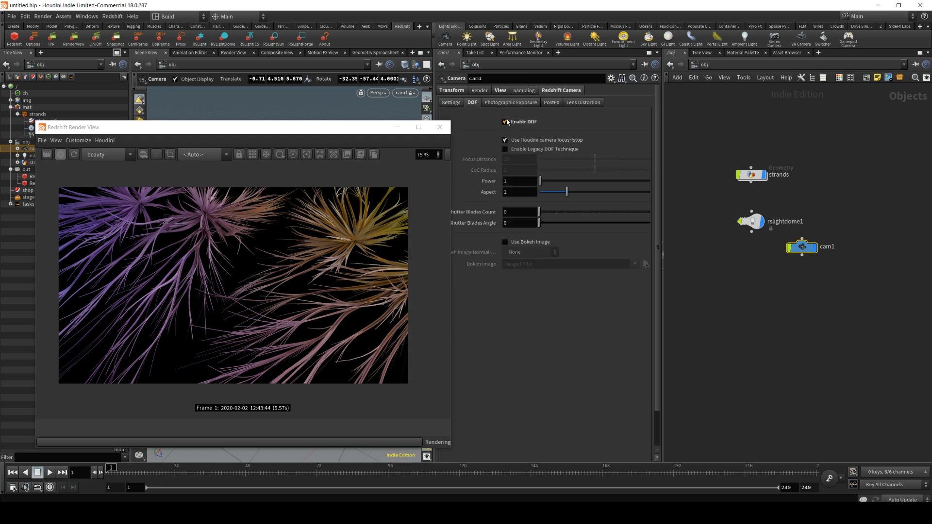
left_click(505, 140)
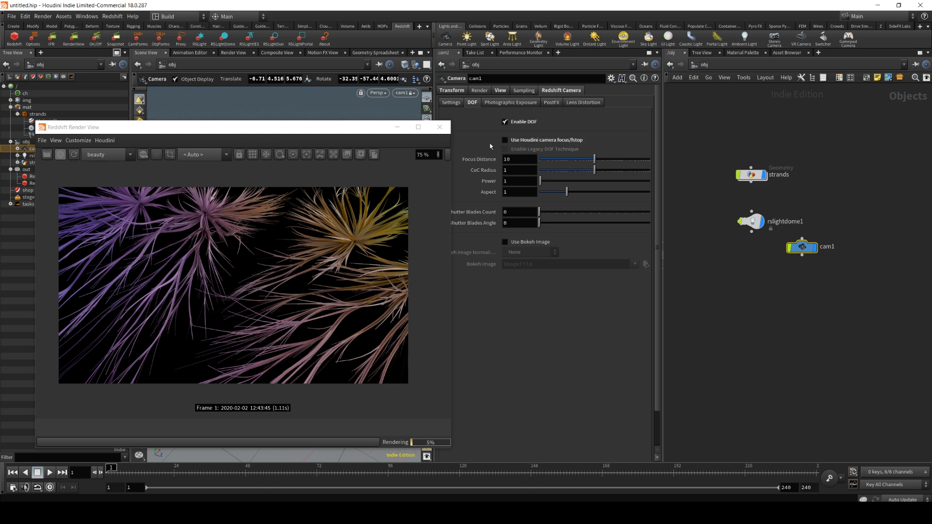
left_click(74, 154)
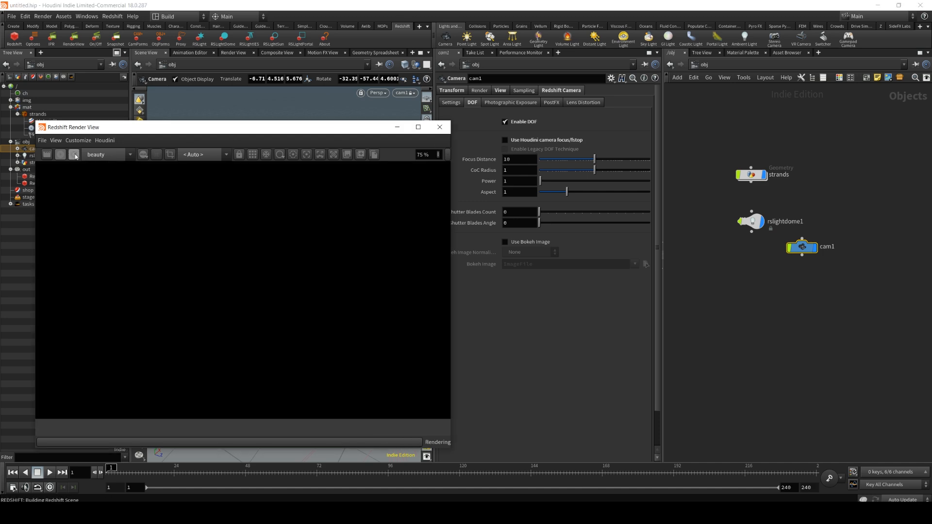
Pick the depth-of-field focus point on the purple strands in the render and set the CoC Radius to 0.1.
scroll(187, 229, "down", 3)
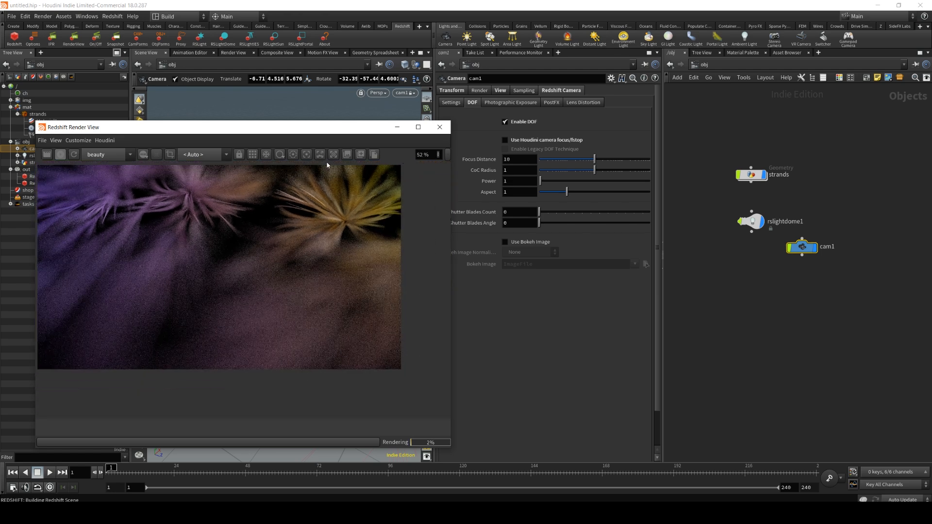
left_click(307, 155)
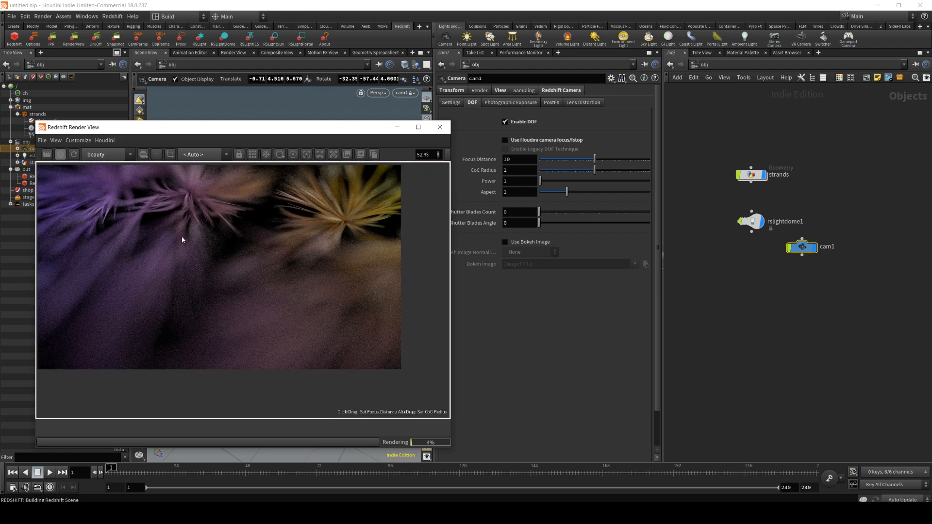
left_click(178, 257)
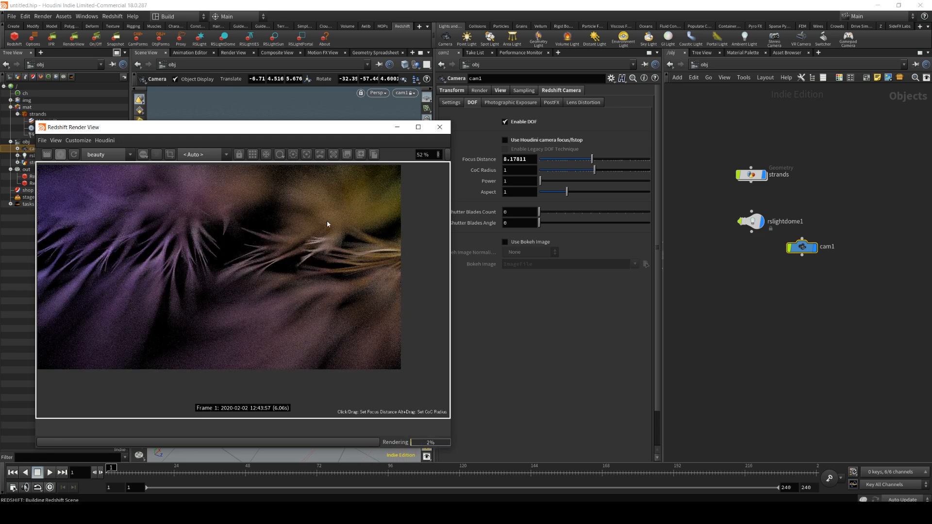
left_click(306, 155)
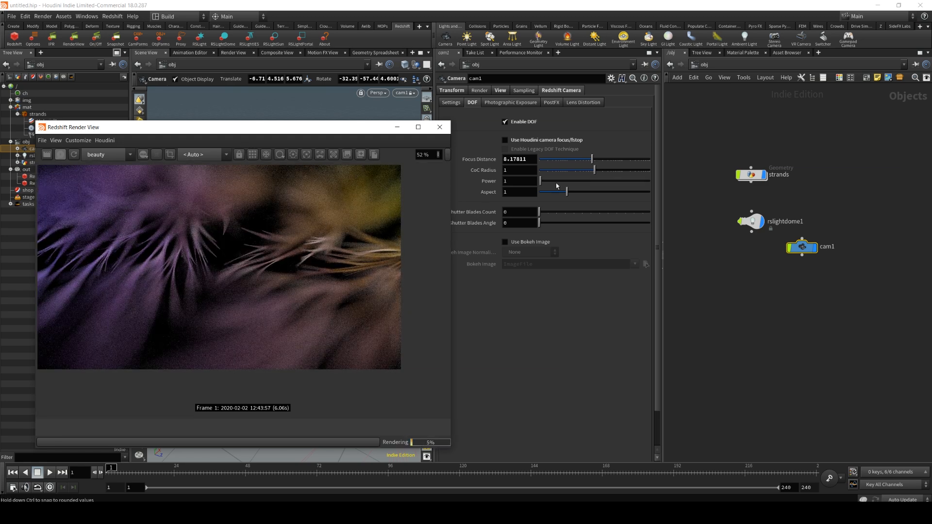
left_click(519, 170)
type("0.1")
key("Return")
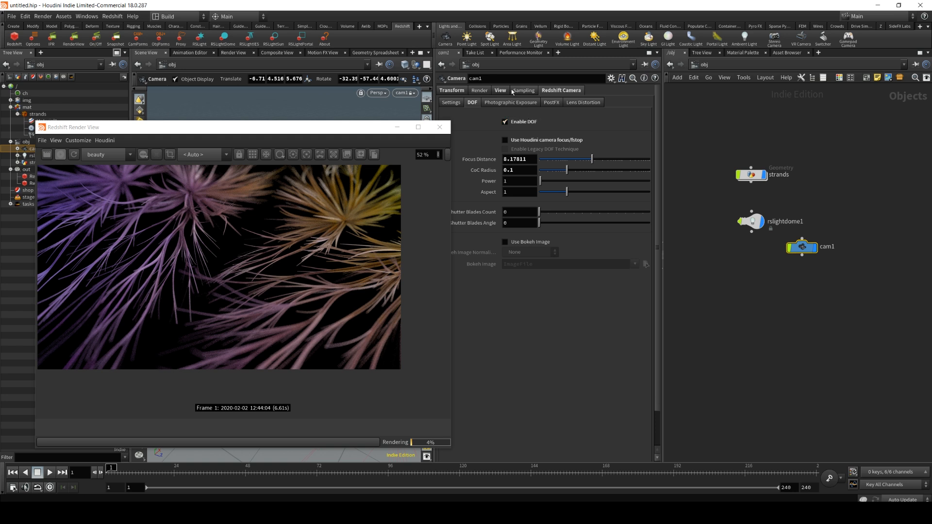
Enable photographic exposure on cam1 with Film Speed 127, Black Crush Amount 0.069 and Saturation 1.056.
left_click(513, 103)
left_click(505, 122)
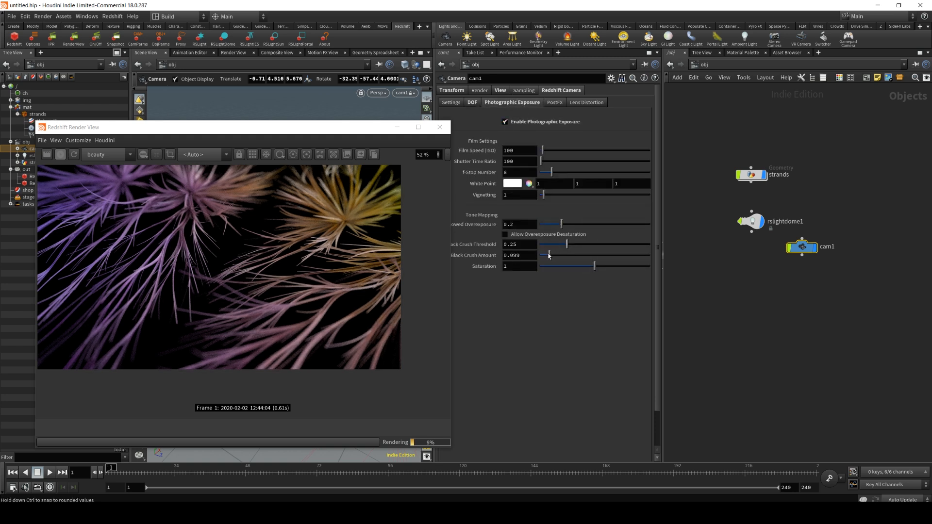
left_click(547, 256)
left_click_drag(542, 151, 544, 151)
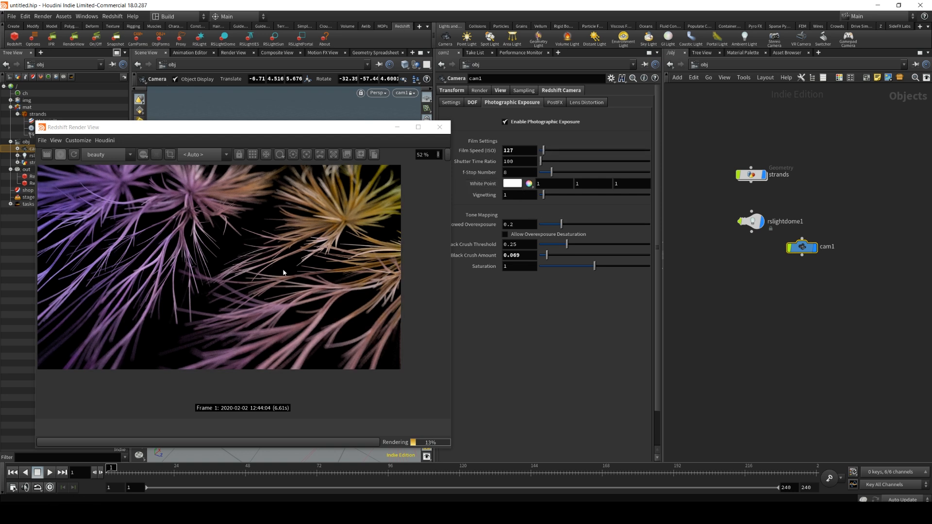
mouse_move(595, 263)
left_mouse_down()
mouse_move(587, 264)
mouse_move(597, 266)
left_mouse_up()
Set the exposure White Point to a desaturated orange-grey with RGB 0.5, 0.4695, 0.439.
left_click(512, 184)
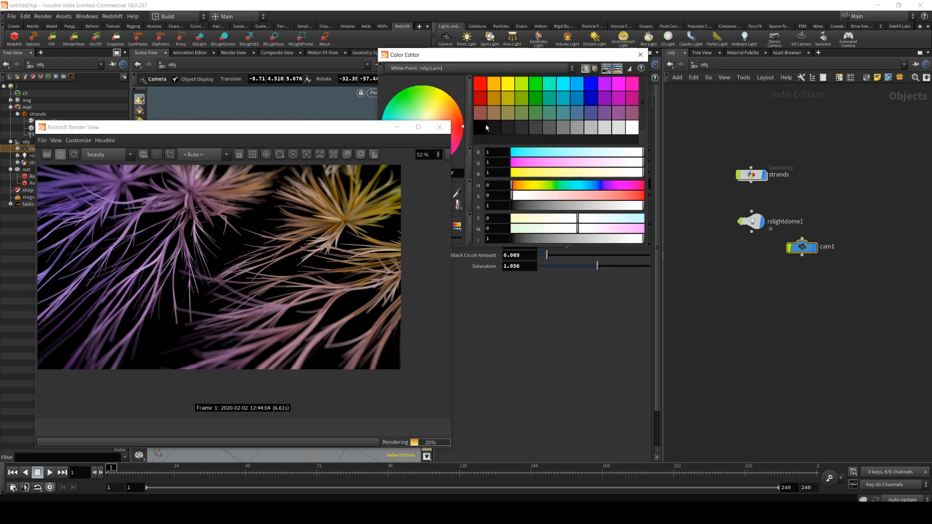
left_click_drag(505, 115, 494, 98)
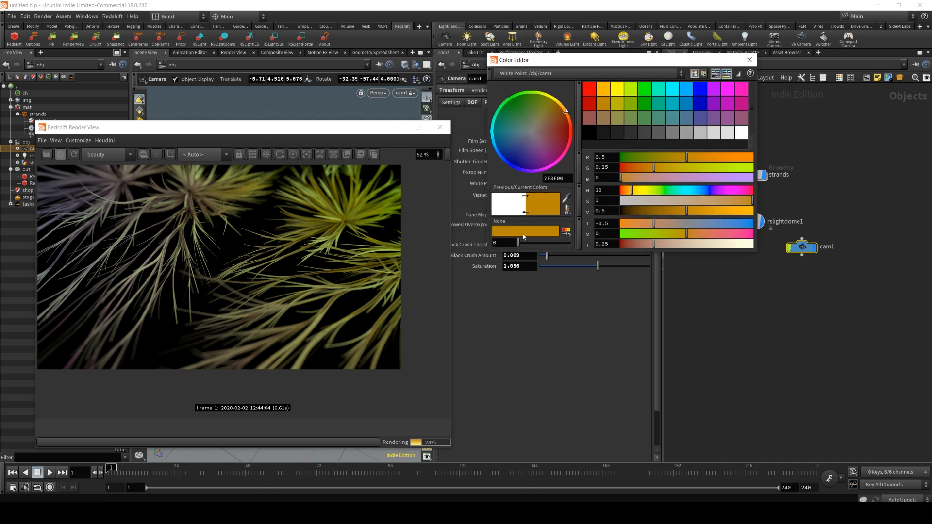
left_click_drag(732, 201, 626, 192)
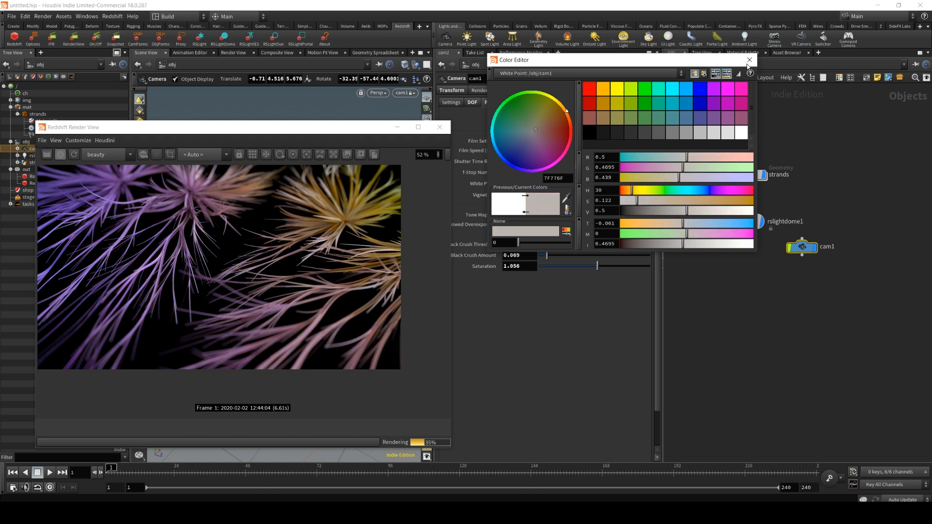
left_click(749, 59)
Enable PostFX and its LUT on cam1, loading the MoonlightBay.3dl file.
left_click(554, 102)
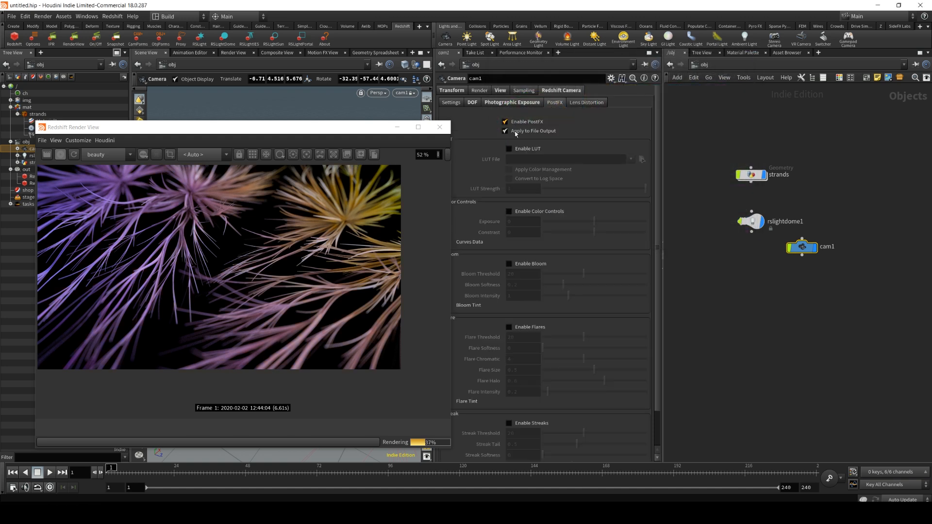
left_click(509, 149)
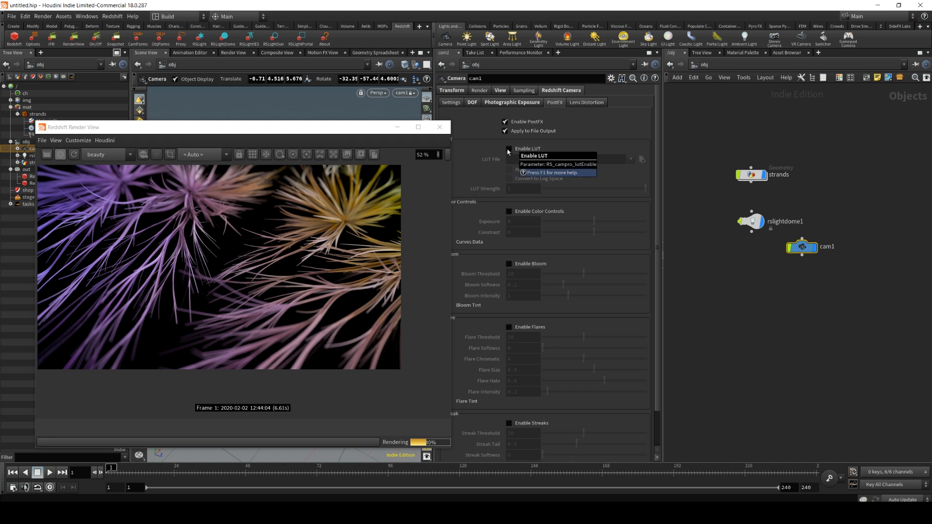
left_click(630, 160)
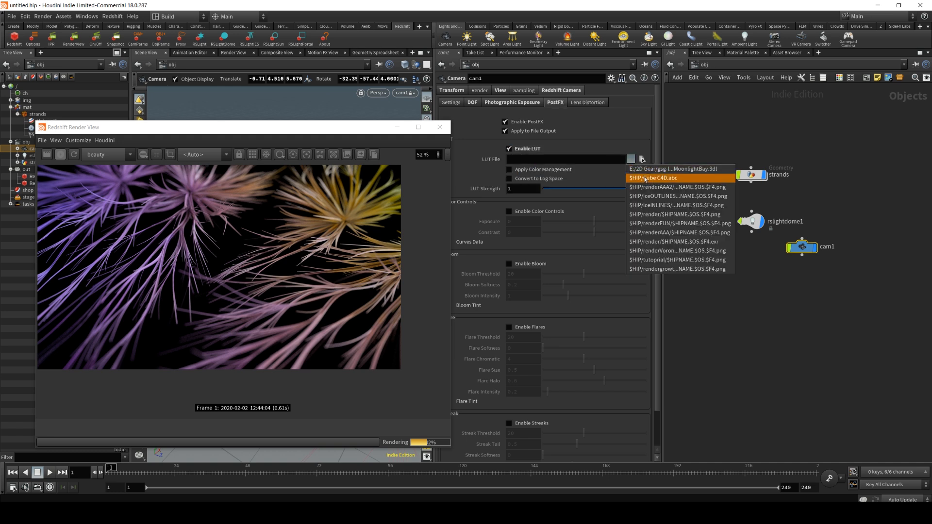
left_click(650, 169)
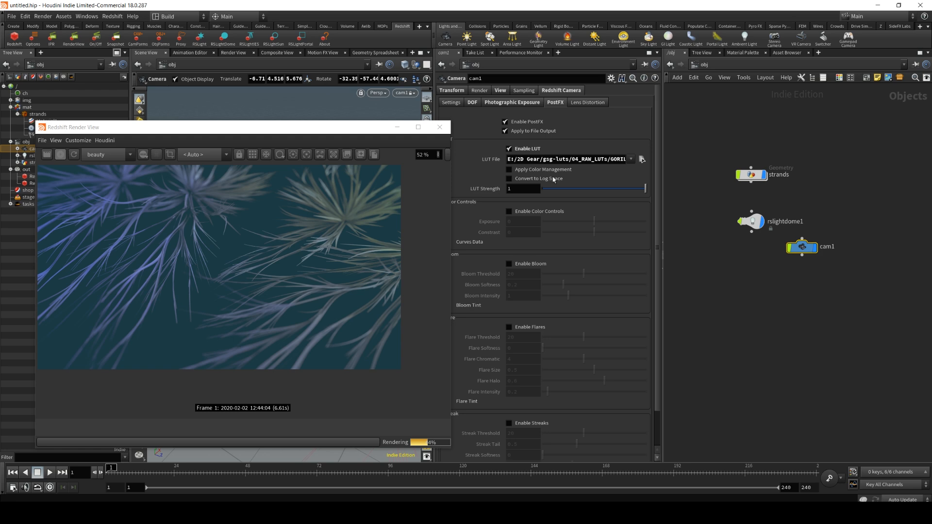
Enable Convert to Log Space for the LUT and set its strength to 0.1.
left_click(509, 179)
left_click_drag(587, 187, 557, 187)
left_click(529, 188)
key("BackSpace")
key("BackSpace")
key("Return")
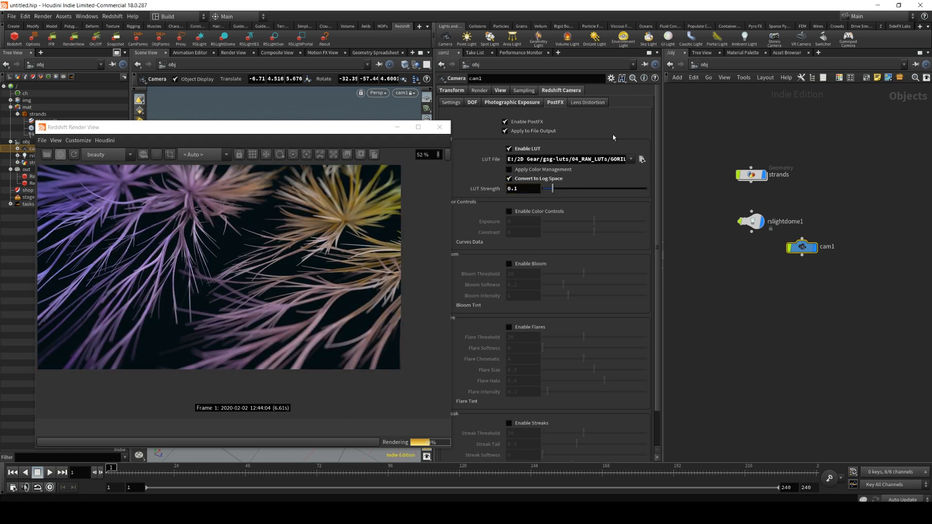
Enable the PostFX color controls and set the contrast to 0.05.
left_click(509, 212)
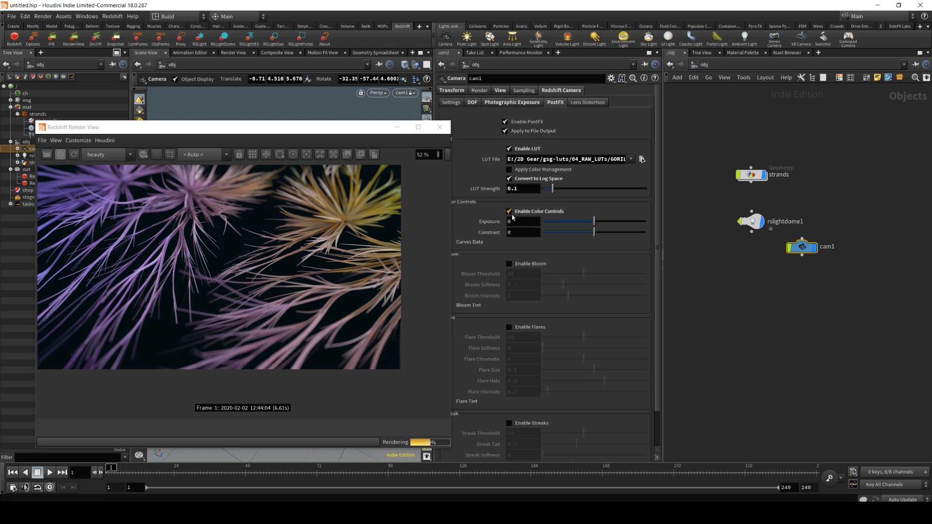
left_click_drag(595, 232, 600, 232)
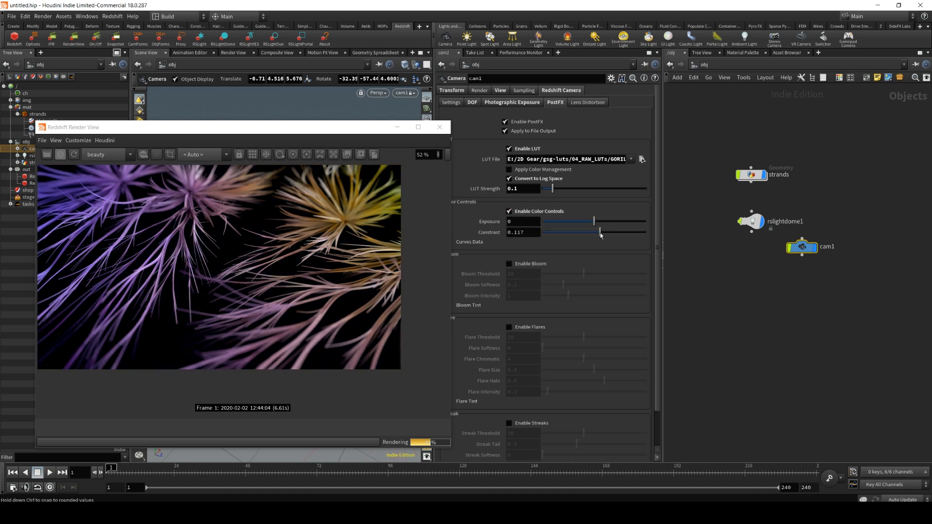
left_click(534, 231)
key("BackSpace")
key("BackSpace")
key("BackSpace")
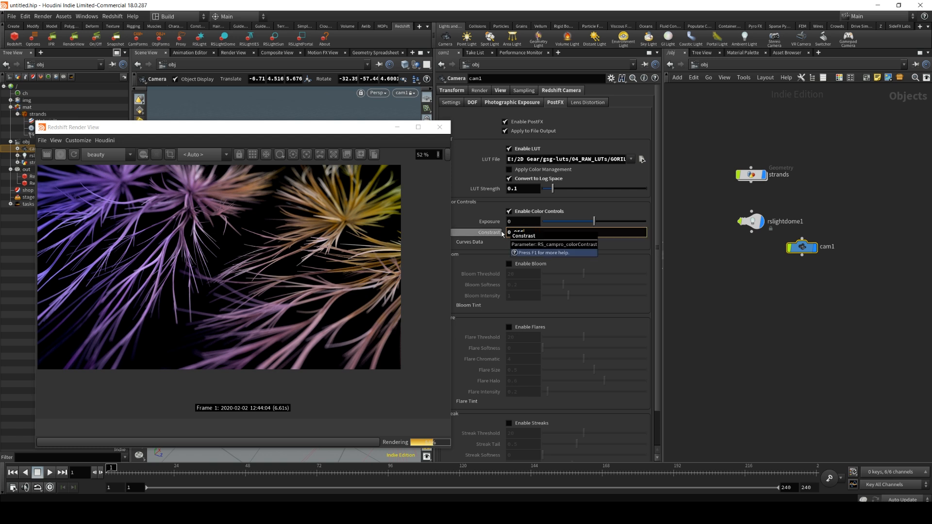
type("05")
key("Return")
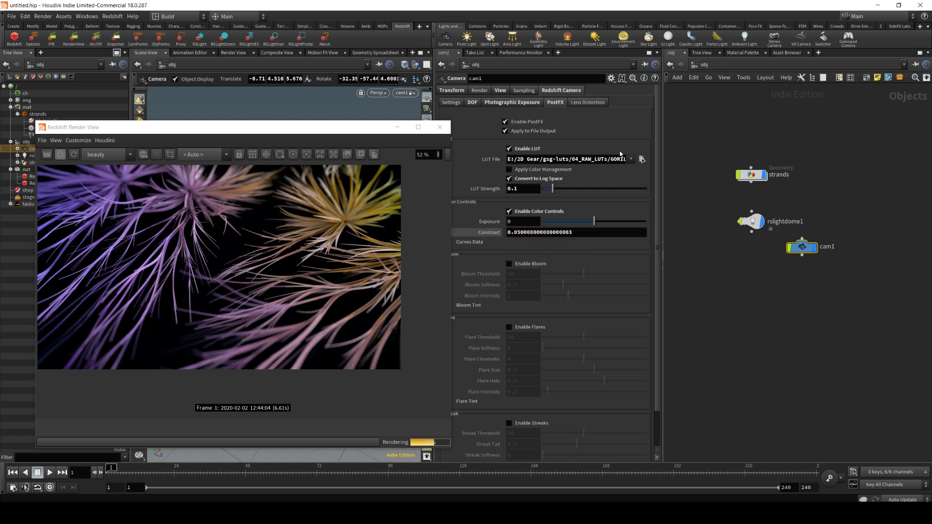
Enable bloom on cam1 with a Bloom Threshold of 0.4 and a Bloom Intensity of 2.33.
scroll(657, 159, "down", 2)
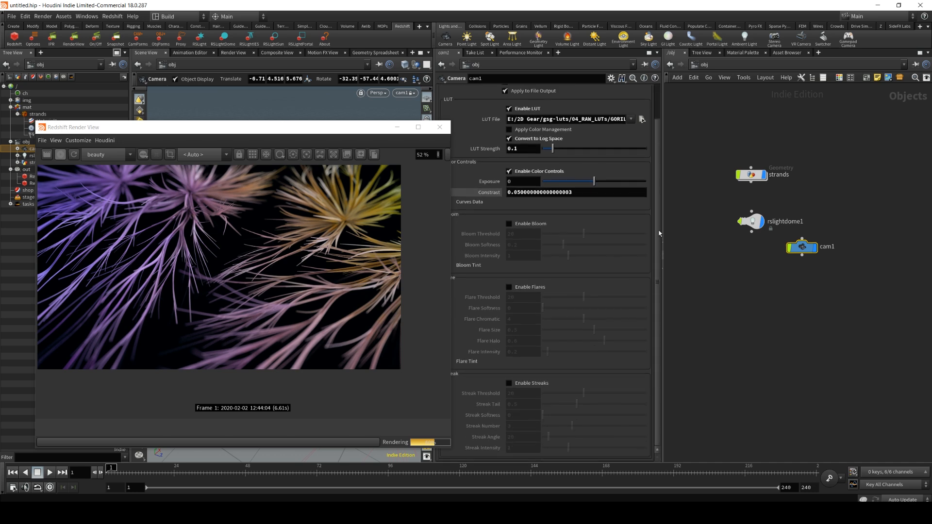
left_click(509, 224)
left_click_drag(583, 233, 602, 256)
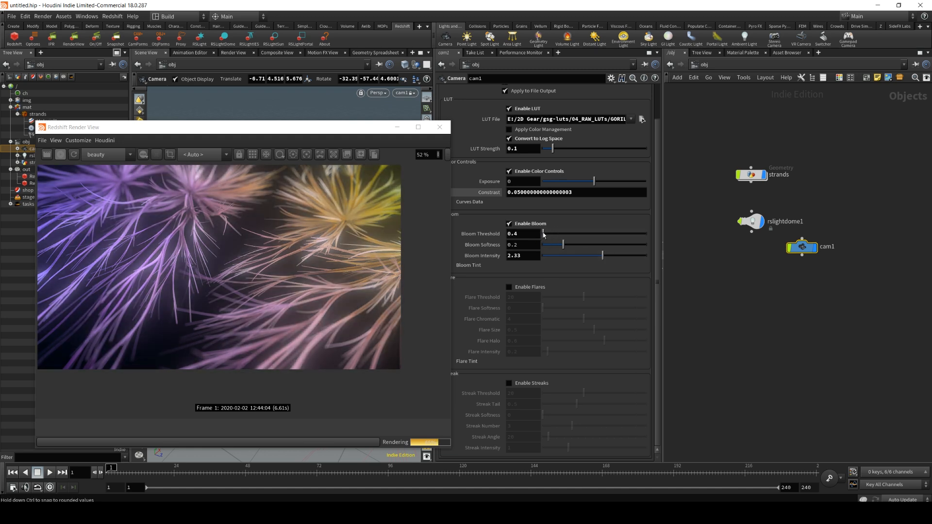
Set cam1's Bloom Threshold to 0.7 and Bloom Intensity to 1.29, with bloom kept enabled.
left_click_drag(543, 235, 545, 234)
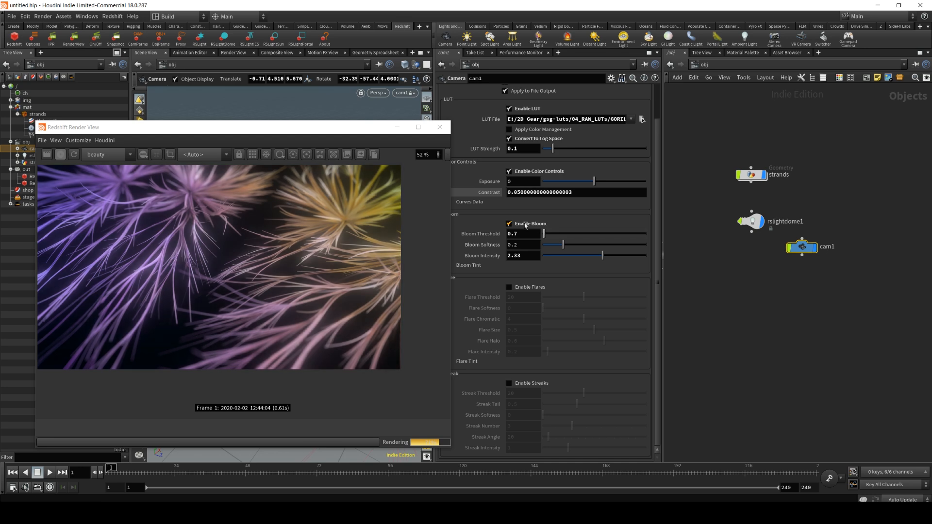
left_click(509, 224)
left_click_drag(602, 255, 567, 251)
scroll(582, 170, "up", 2)
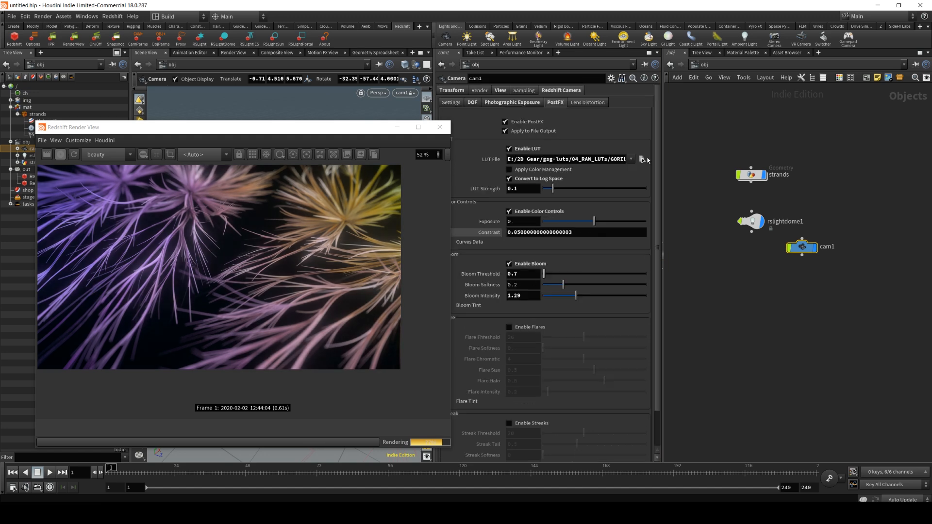
Toggle PostFX on cam1 off and on repeatedly to compare the render with and without the effects.
left_click(506, 122)
left_click(505, 122)
left_click(505, 122)
left_click(506, 122)
left_click(505, 122)
left_click(506, 123)
left_click(505, 122)
left_click(505, 122)
left_click_drag(239, 126, 324, 77)
scroll(298, 181, "down", 1)
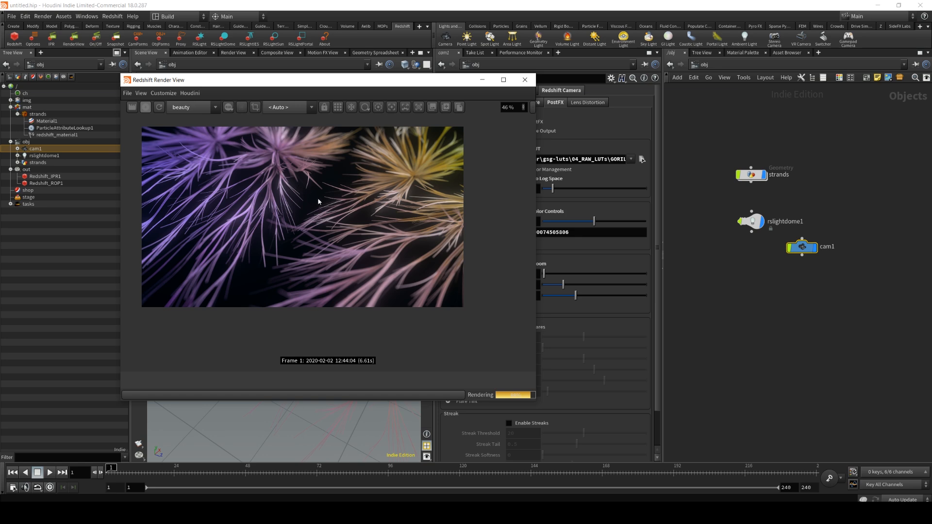
middle_click_drag(328, 197, 336, 210)
Set the depth of field Power on cam1 to 2, check the updated render and close the render view.
left_click_drag(466, 79, 432, 140)
left_click(471, 103)
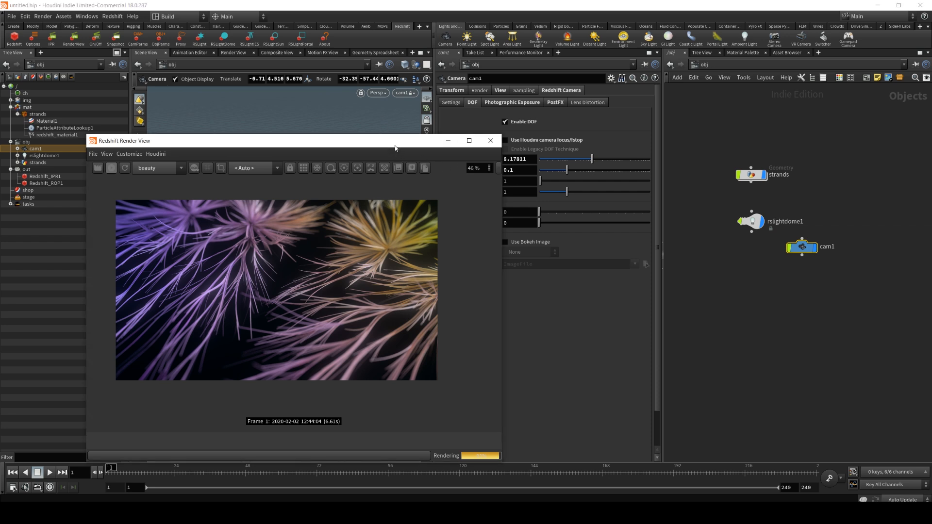
left_click_drag(393, 141, 316, 121)
double_click(507, 181)
type("2")
key("Return")
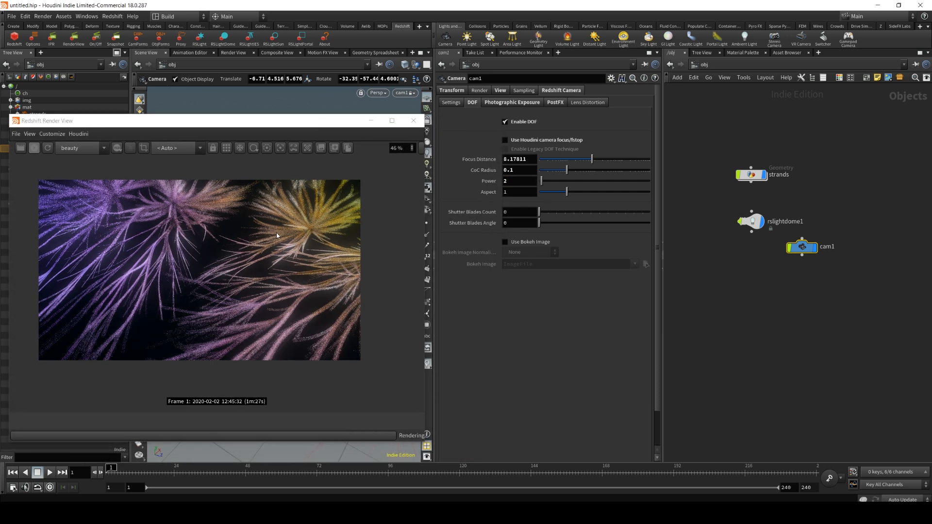
left_click_drag(228, 122, 276, 95)
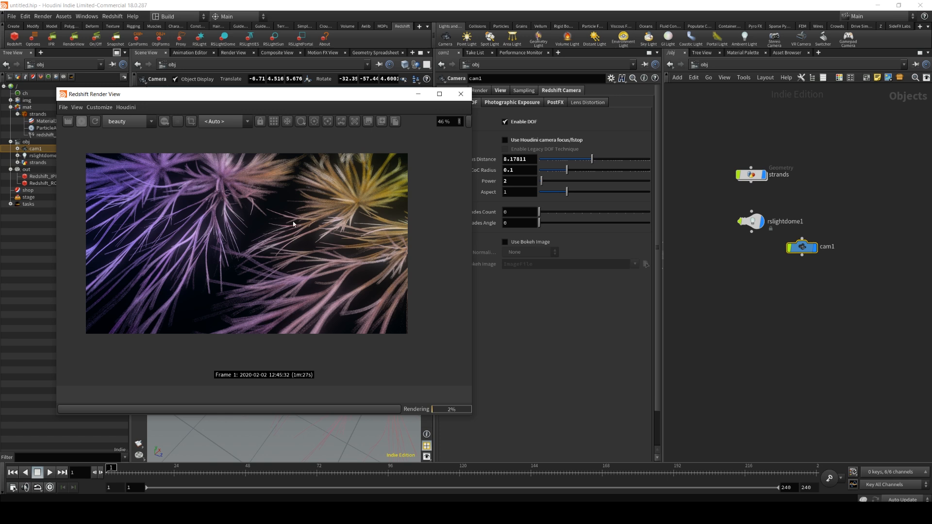
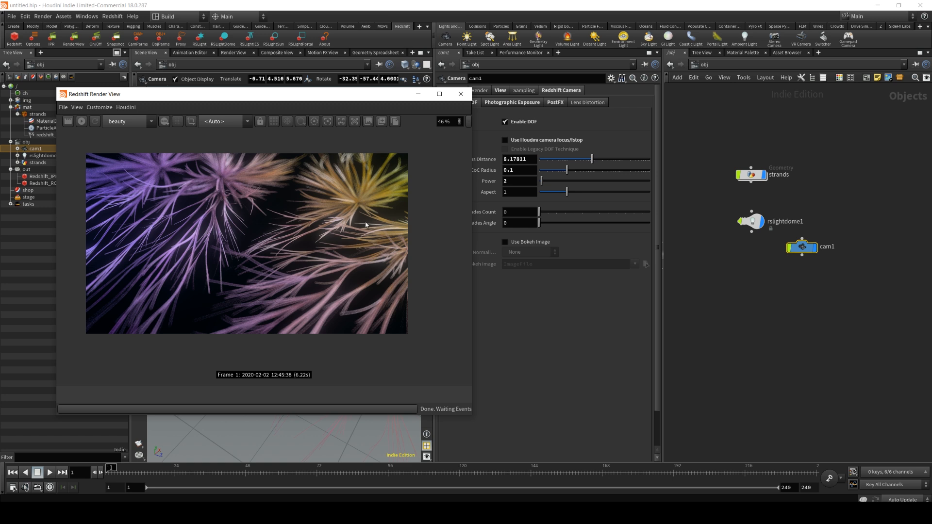
left_click(465, 97)
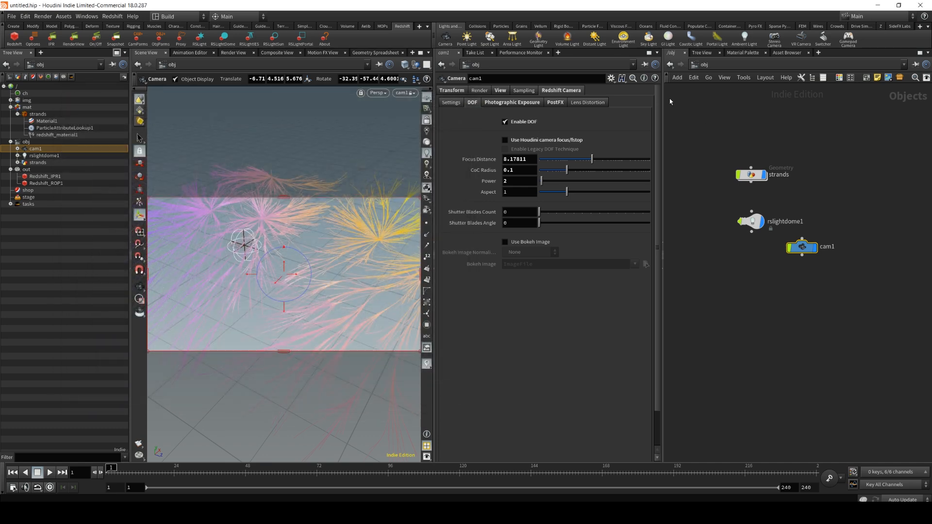
Set the Redshift_ROP1 image output to the PNG file format with 16 bits per channel.
left_click(42, 183)
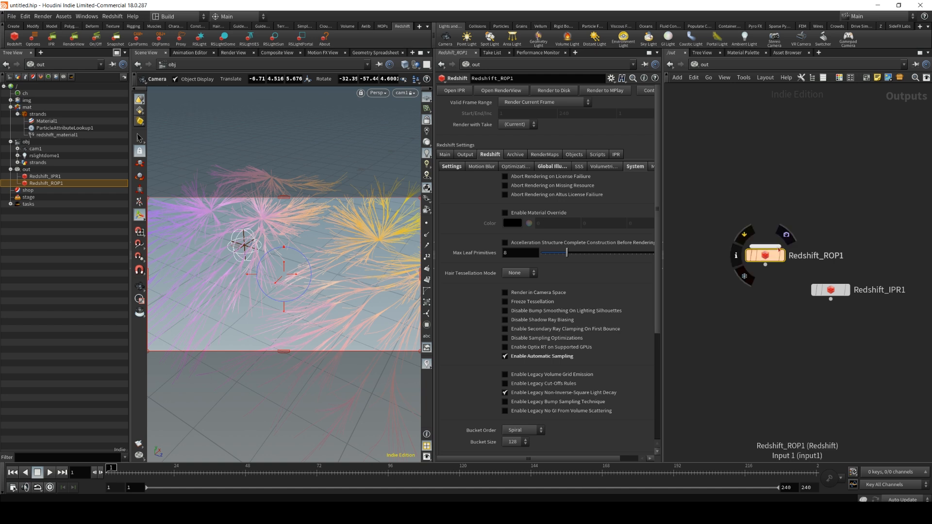
left_click(447, 155)
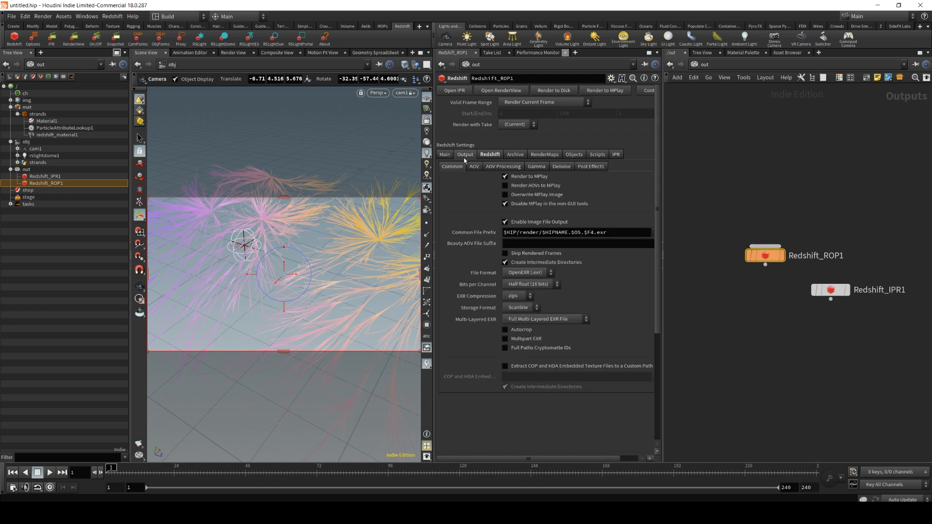
left_click_drag(503, 232, 593, 233)
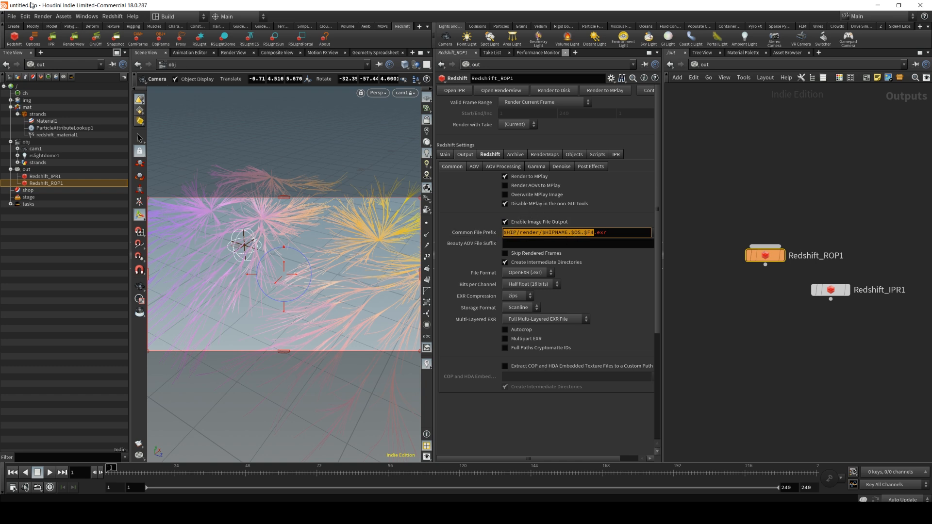
left_click(619, 232)
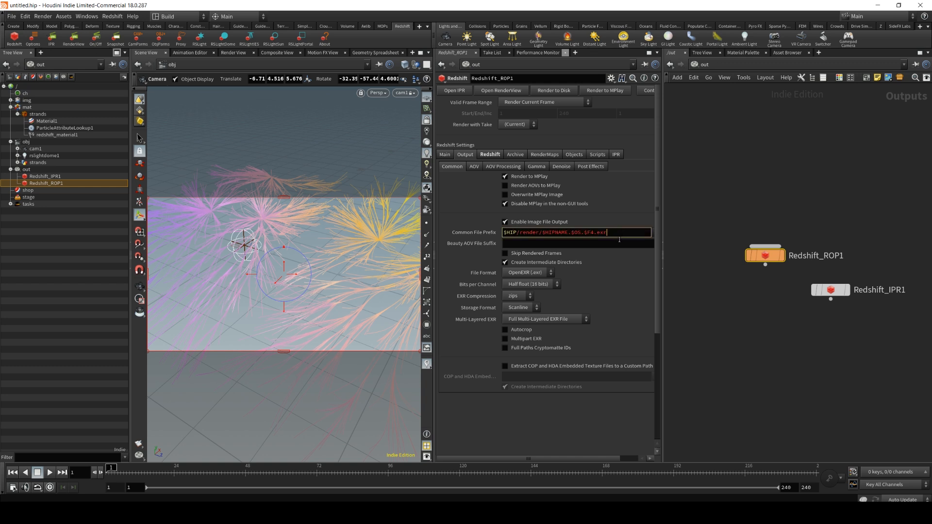
left_click(624, 281)
left_click(528, 273)
left_click(522, 309)
left_click(525, 285)
left_click(517, 304)
Change the file extension in the Common File Prefix to .png, giving $HIP/render/$HIPNAME.$OS.$F4.png.
left_click(617, 232)
key("BackSpace")
key("BackSpace")
key("BackSpace")
type("pn")
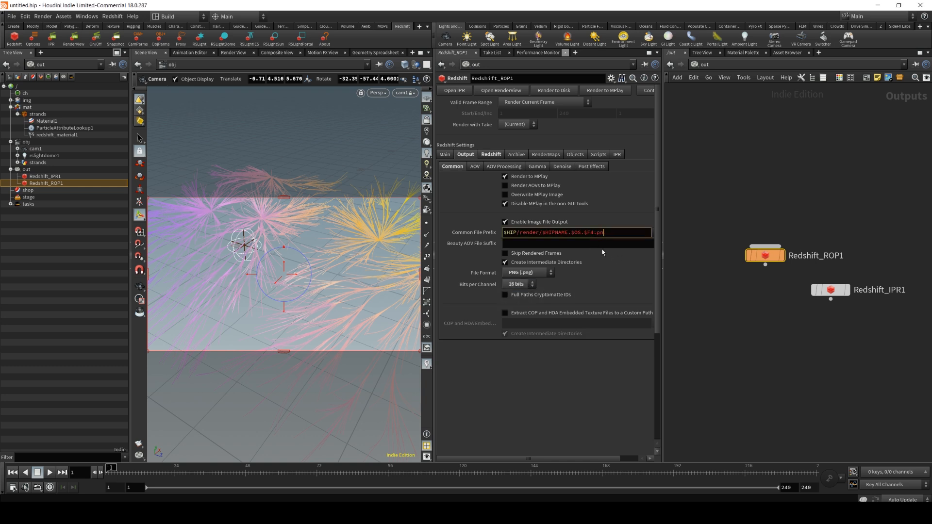
type("g")
key("Return")
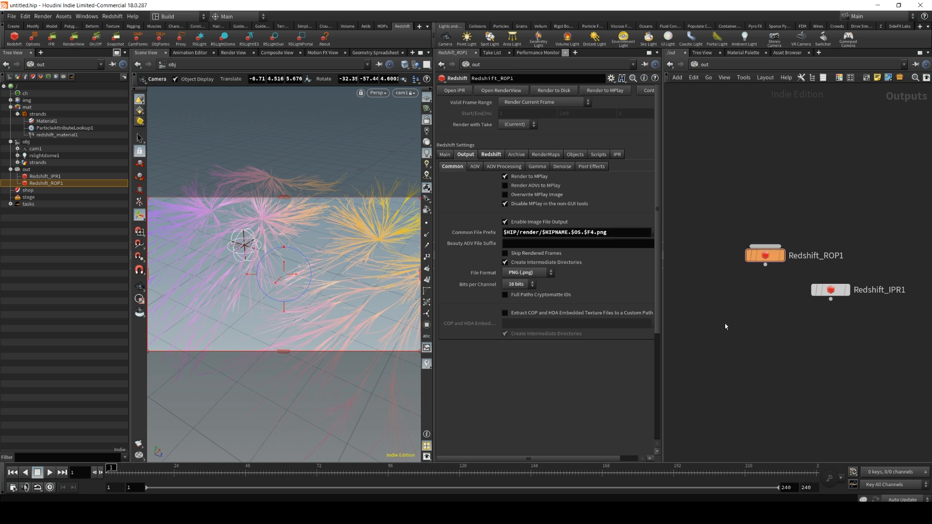
left_click(11, 16)
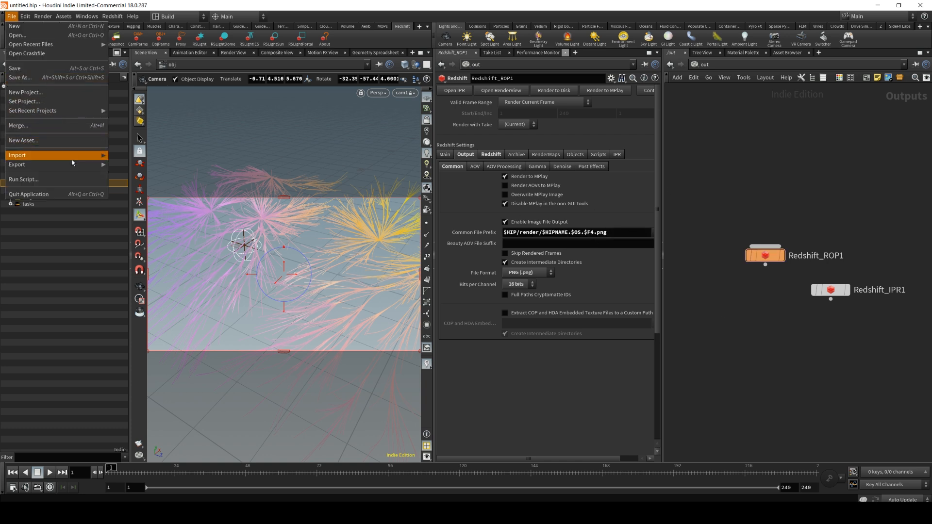
mouse_move(73, 165)
left_click(118, 165)
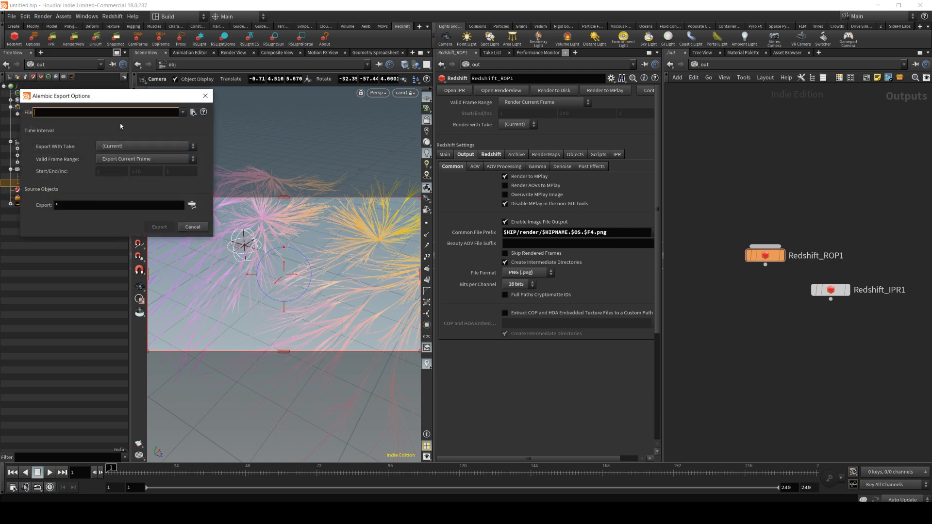
type("azdazdaz.abc")
left_click_drag(62, 112, 112, 110)
left_click(205, 96)
left_click_drag(624, 232, 520, 233)
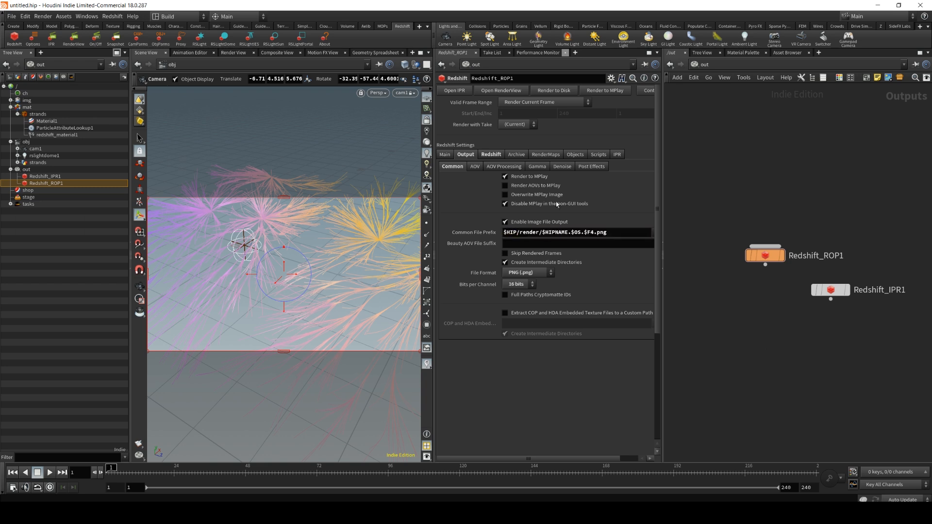
Add one Diffuse Lighting AOV to Redshift_ROP1, look through the available AOV types and return to the common output settings.
left_click(475, 167)
left_click(561, 225)
left_click(547, 239)
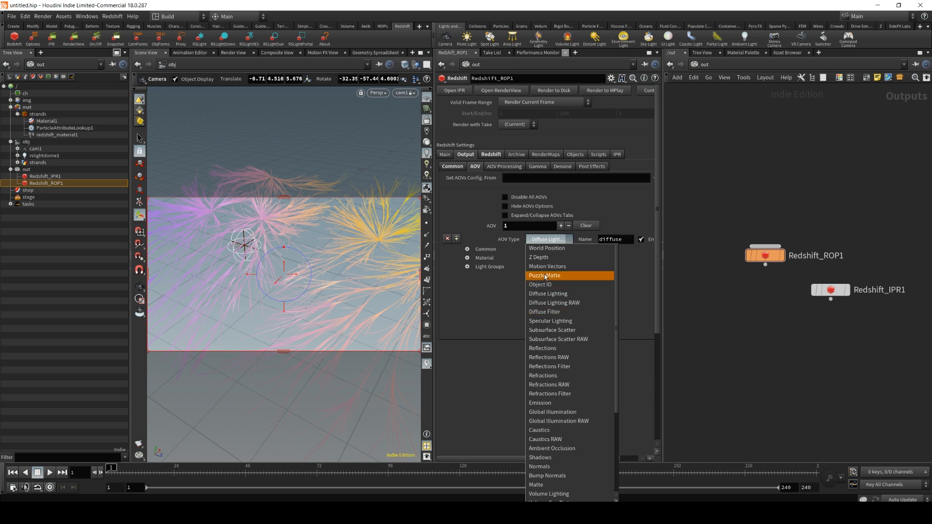
left_click(486, 323)
left_click(449, 166)
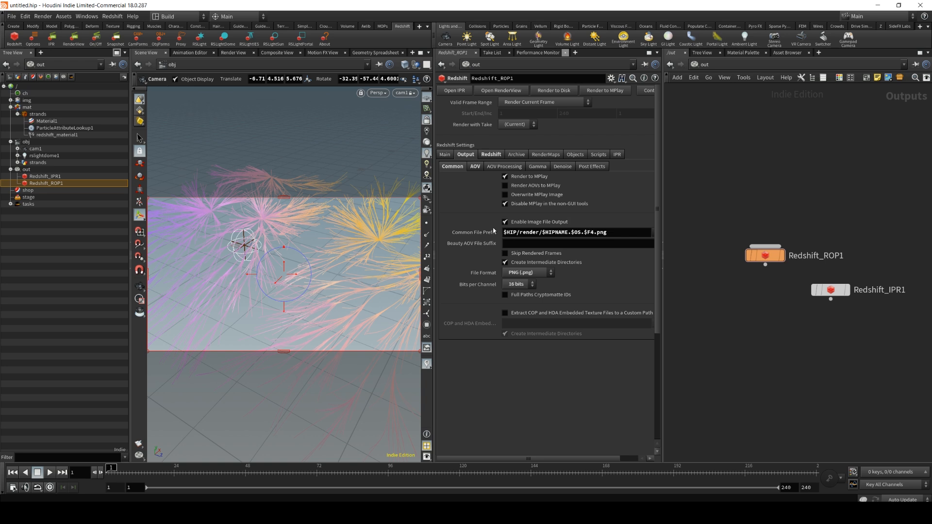
Change the Common File Prefix to $HIP/render2/$HIPNAME.$OS.$F4.png and set the Valid Frame Range to Render Frame Range.
left_click_drag(504, 231, 646, 234)
left_click(597, 380)
left_click_drag(519, 233, 539, 234)
left_click(536, 233)
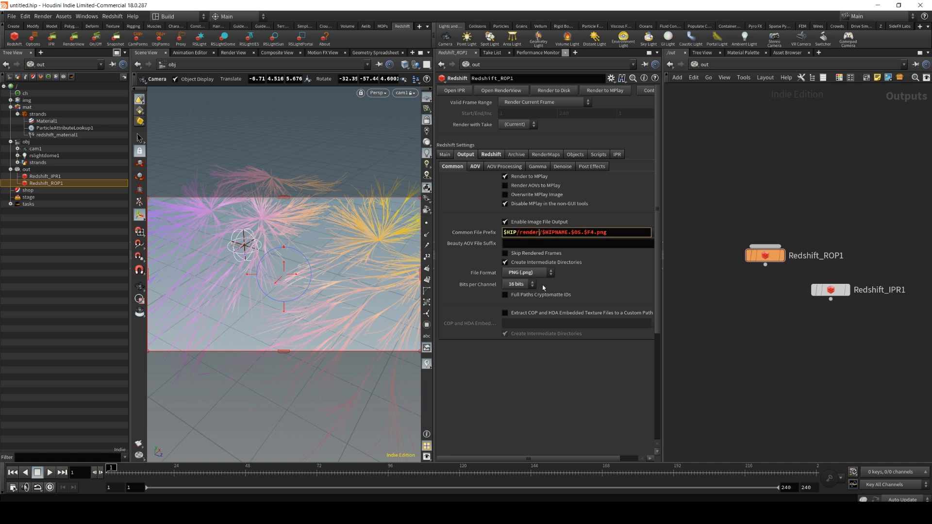
type("2")
key("Return")
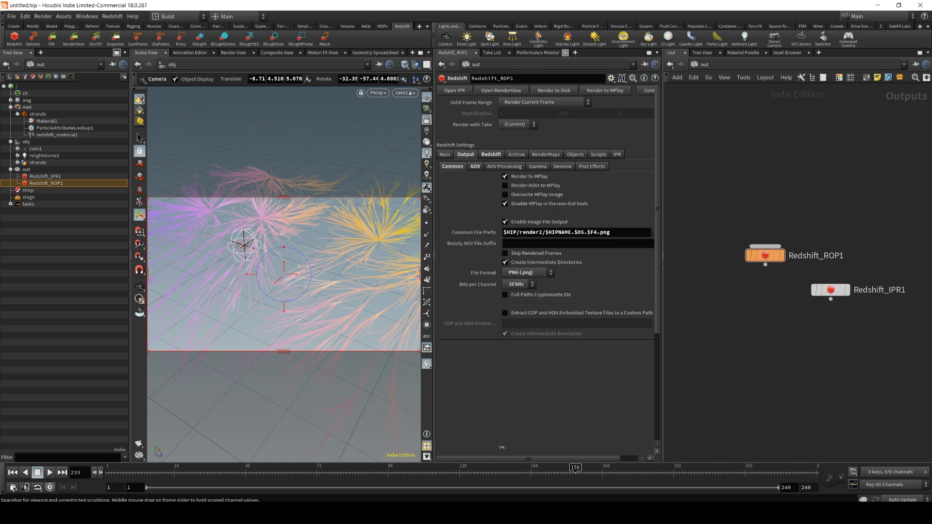
left_click(543, 104)
left_click(534, 112)
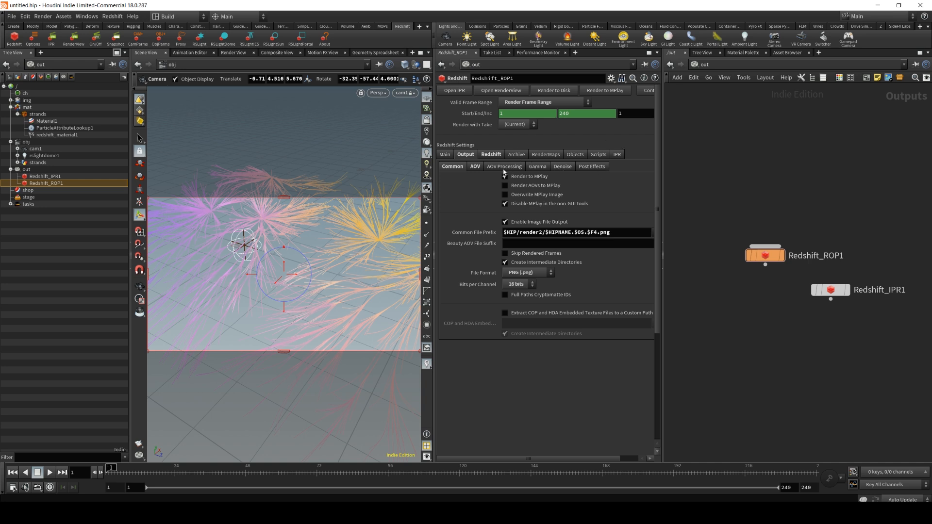
Review the gamma and post effects output settings of Redshift_ROP1.
left_click(537, 167)
left_click(593, 167)
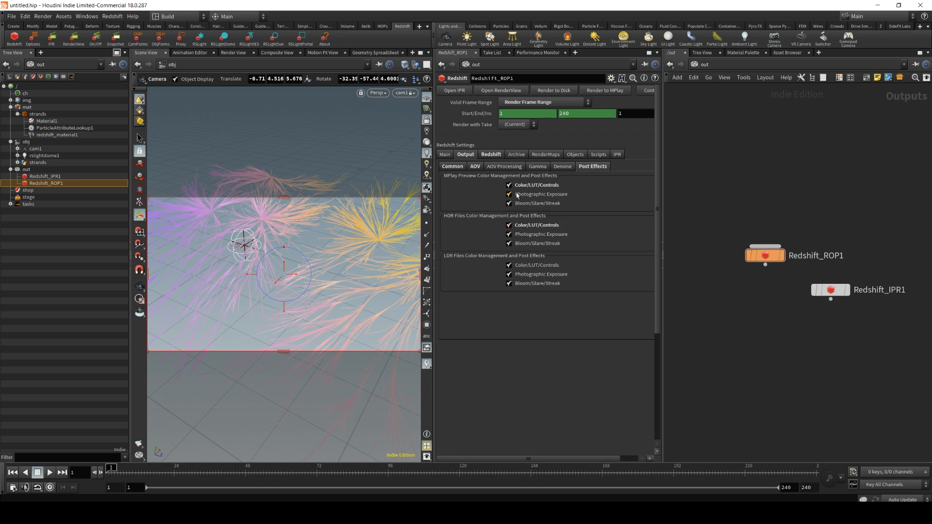
left_click(538, 166)
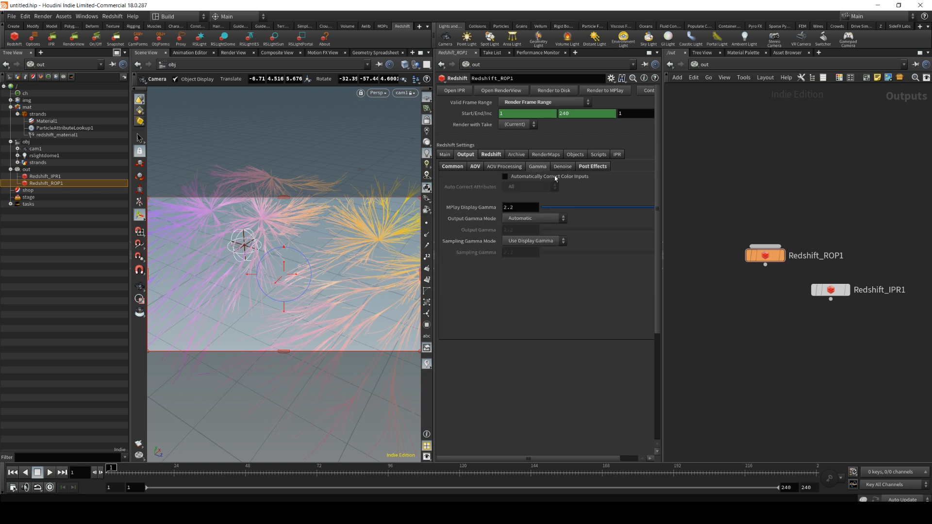
left_click(456, 166)
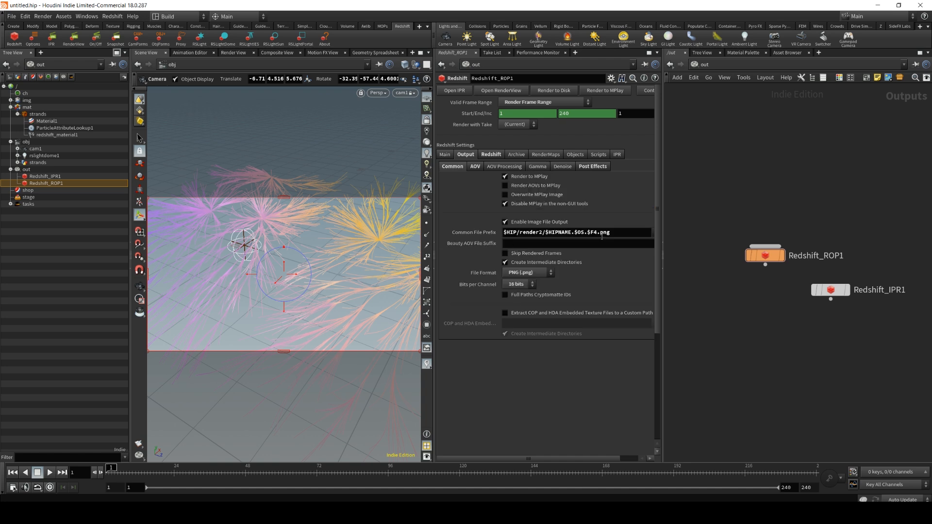
Delete cam1 and rslightdome1 from the object network, hide the tree view and enter the strands geometry.
left_click(696, 69)
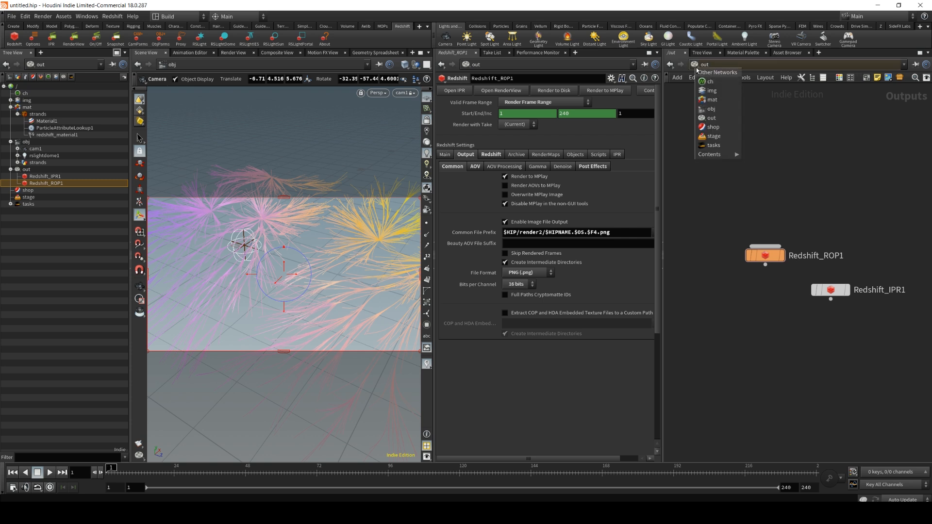
left_click(710, 111)
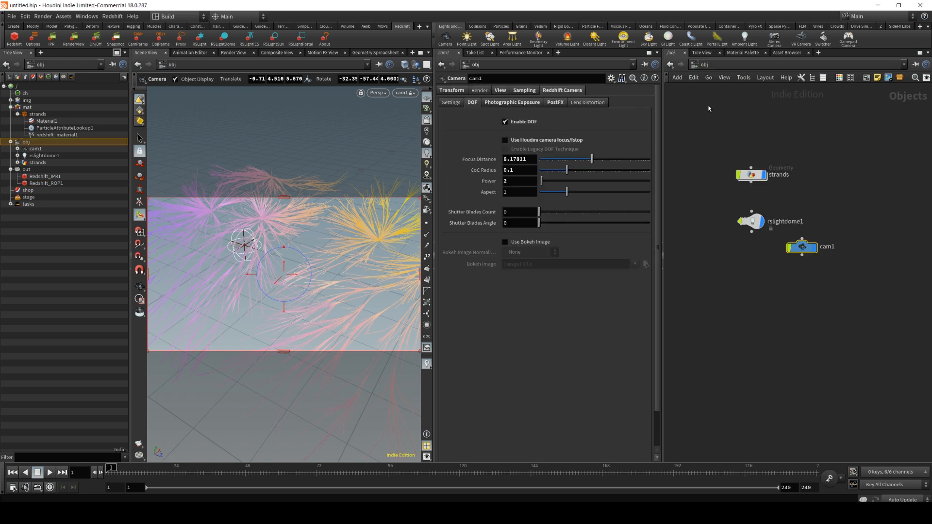
left_click(132, 246)
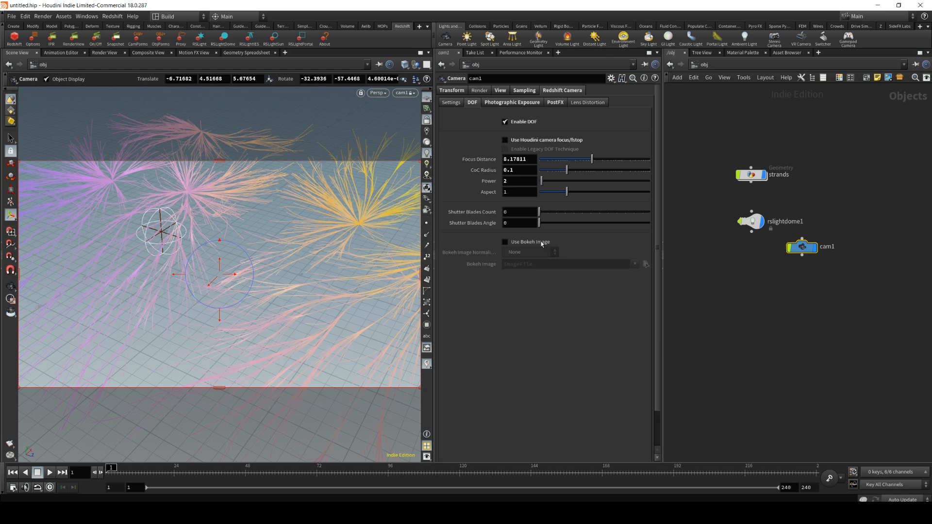
key("Delete")
left_click(751, 221)
key("Delete")
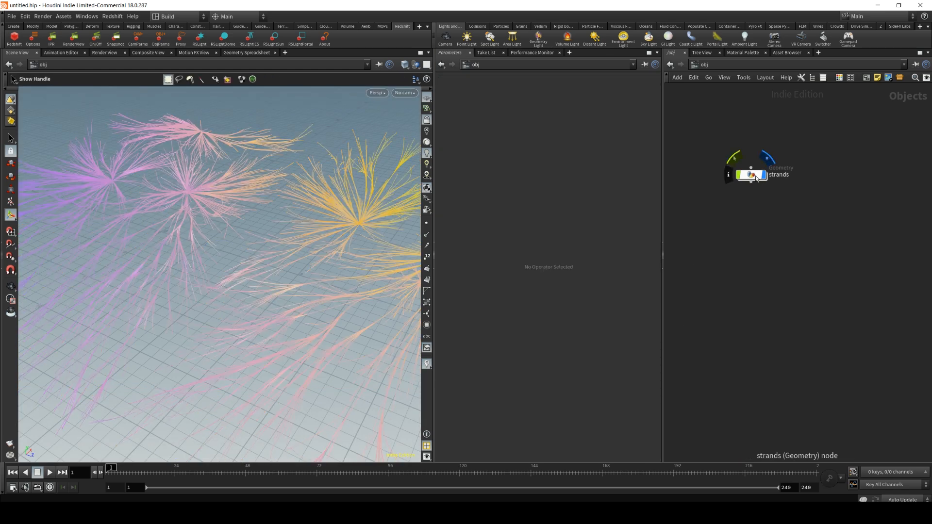
double_click(751, 174)
Toggle the bypass of Point_Displacement and inspect the strands from above and from the side.
left_click_drag(272, 228, 231, 224, "alt")
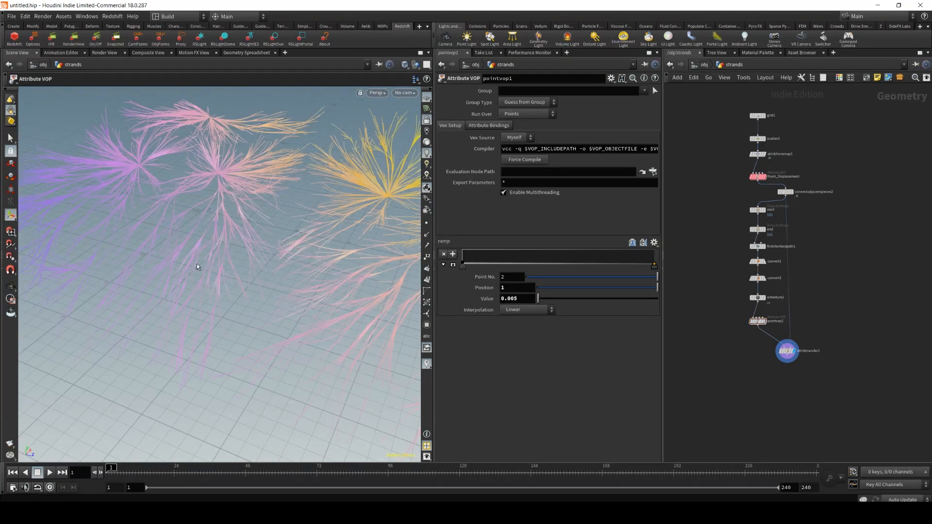
left_click_drag(226, 191, 249, 168)
left_click_drag(224, 212, 210, 240)
middle_click_drag(780, 173, 779, 199)
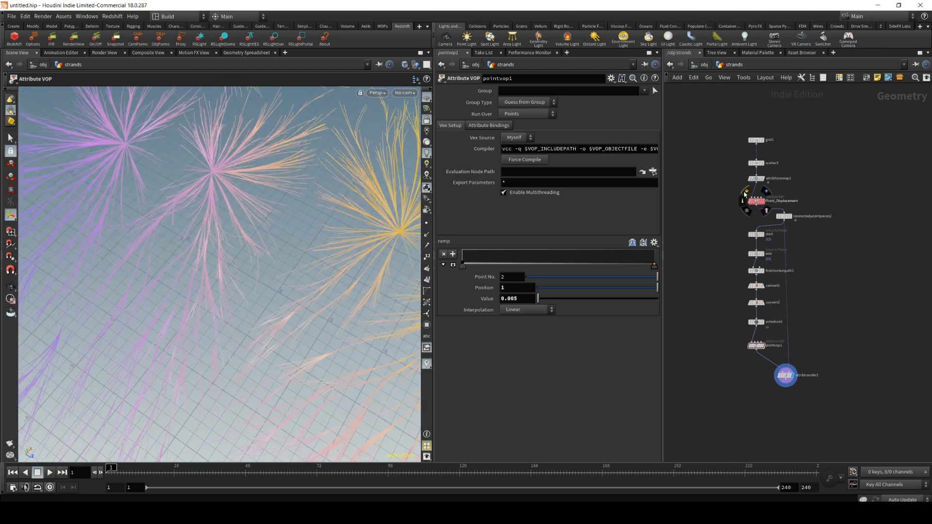
left_click(745, 193)
left_click(745, 192)
left_click_drag(266, 219, 262, 158, "alt")
scroll(768, 206, "up", 3)
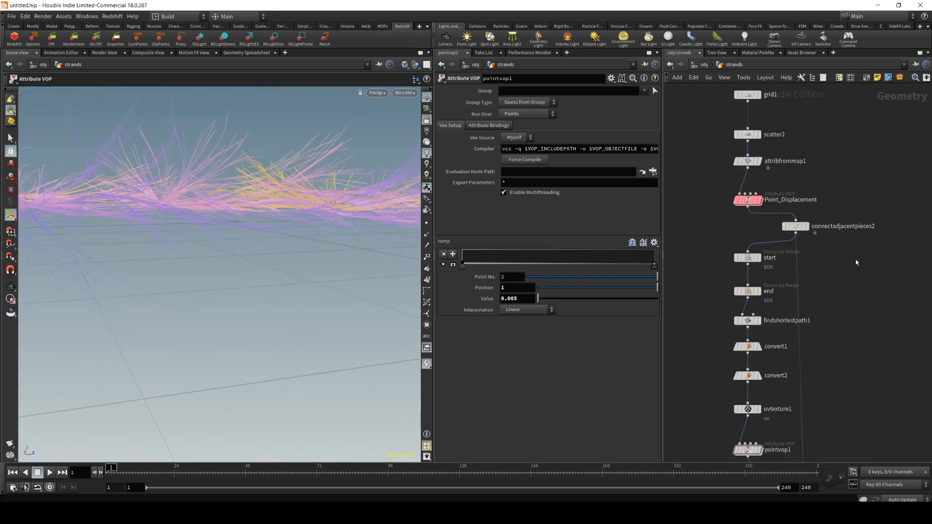
Add a Point VOP node directly below attribtransfer1 in the strands network.
scroll(856, 263, "down", 2)
middle_click_drag(865, 346, 831, 235)
scroll(795, 354, "up", 3)
middle_click_drag(780, 347, 771, 322)
key("Escape")
left_click_drag(272, 204, 339, 199)
scroll(777, 311, "up", 3)
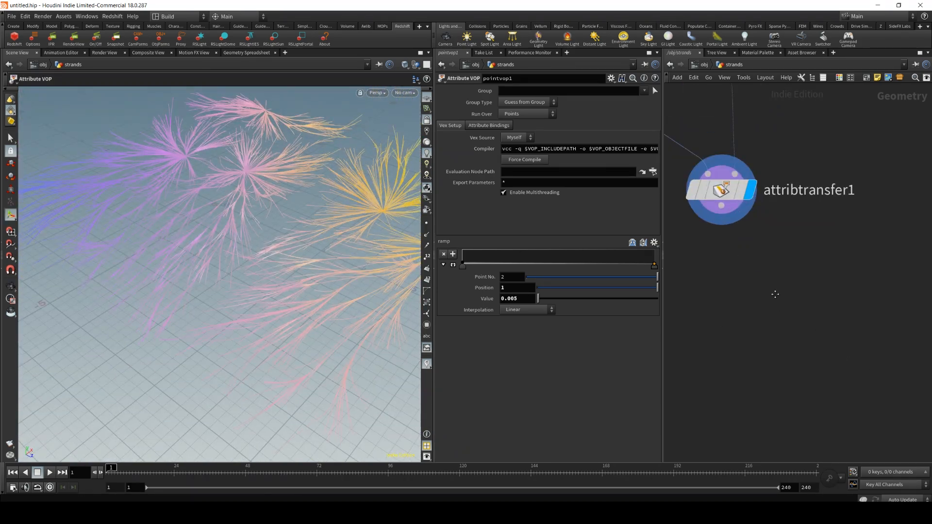
scroll(728, 298, "down", 2)
key("Tab")
type("point vop")
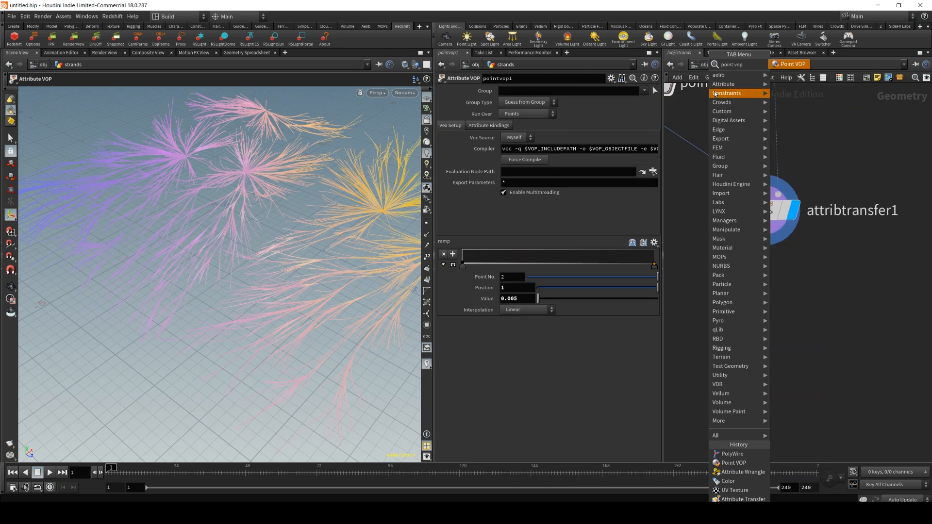
left_click(775, 65)
left_click(767, 290)
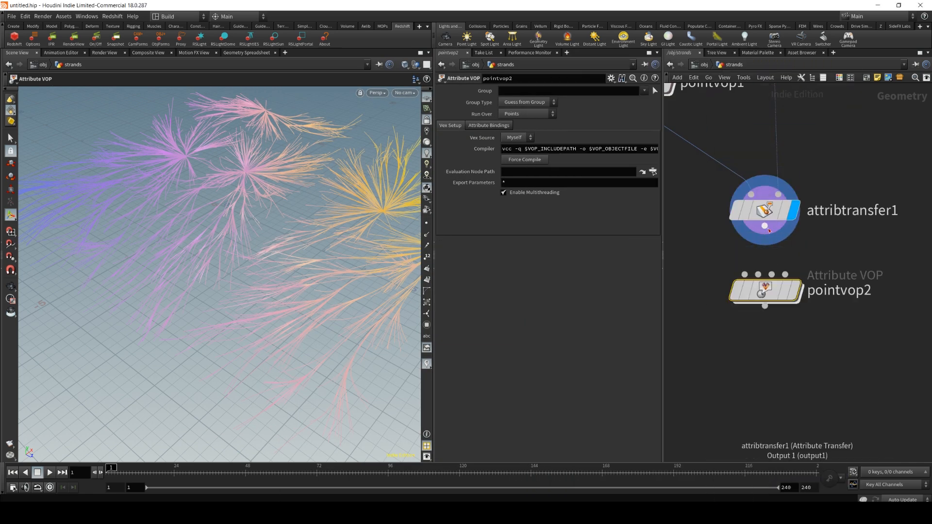
Connect attribtransfer1 to pointvop2, make pointvop2 the displayed node and enter its VOP network.
mouse_move(781, 278)
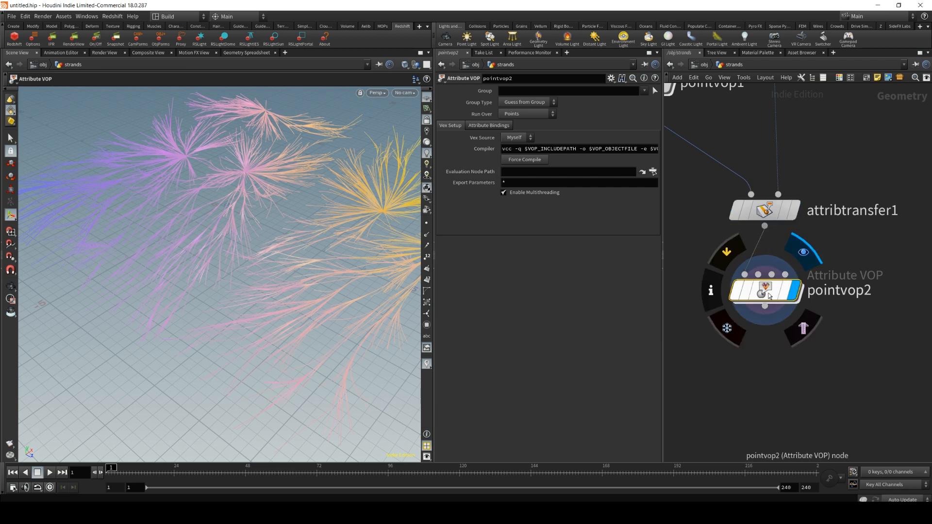
double_click(769, 294)
left_click_drag(715, 247, 695, 180)
scroll(823, 254, "down", 3)
left_click_drag(818, 174, 844, 180)
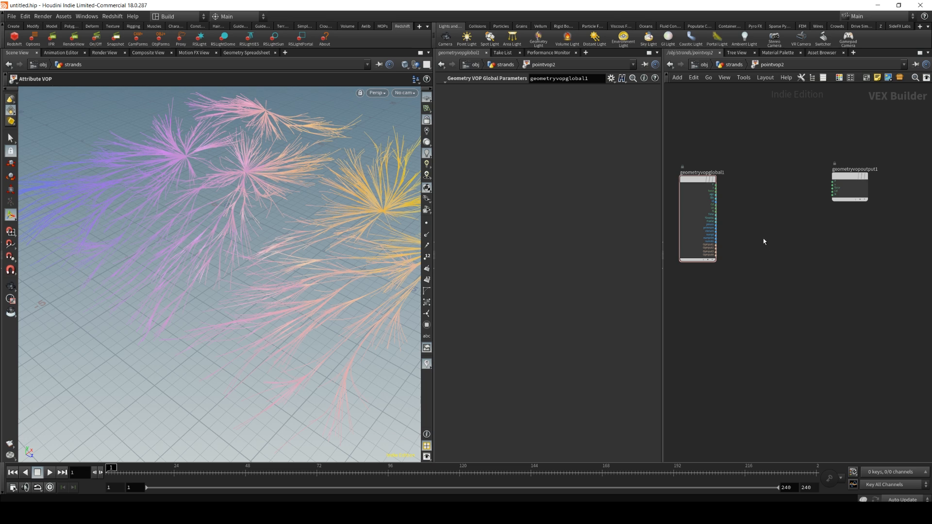
Add a 3D Curl Noise node between the global parameters and the output node.
scroll(772, 243, "up", 1)
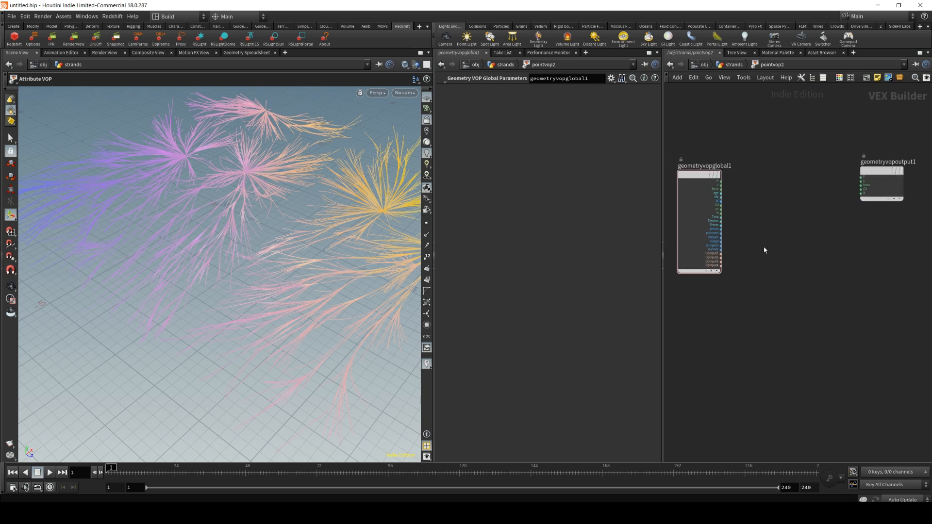
key("Tab")
type("curl")
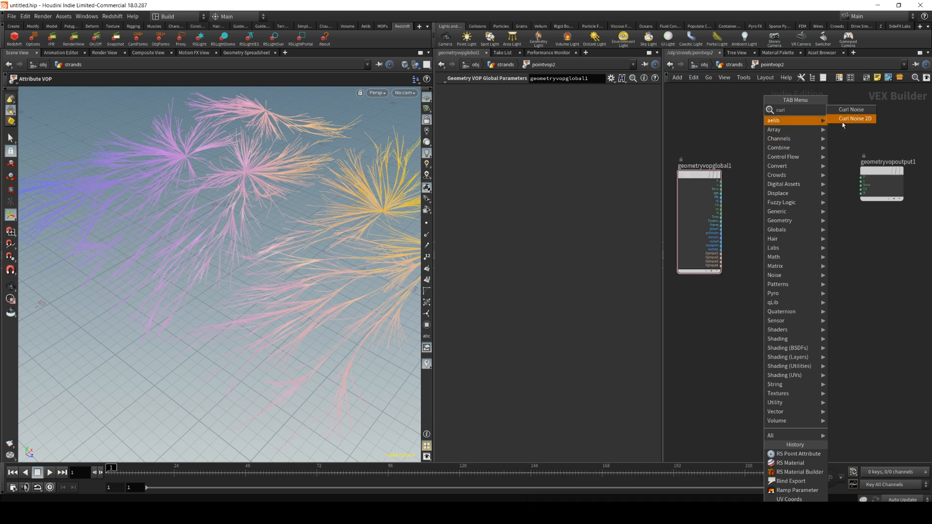
left_click(850, 110)
left_click(796, 228)
Place an Add node and route the global P through its first input into the geometry output's P.
key("Tab")
type("add")
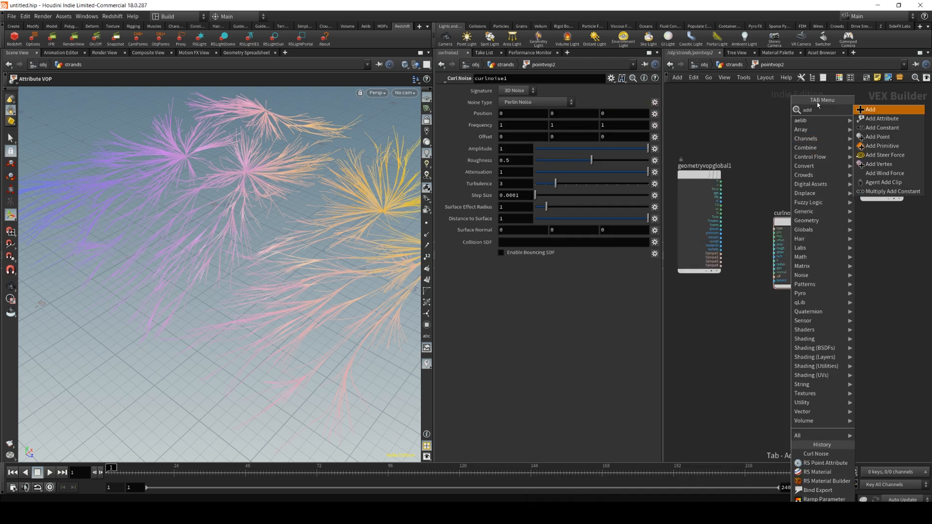
left_click(876, 111)
left_click(820, 152)
left_click(721, 181)
left_click(799, 152)
left_click(842, 153)
left_click(861, 178)
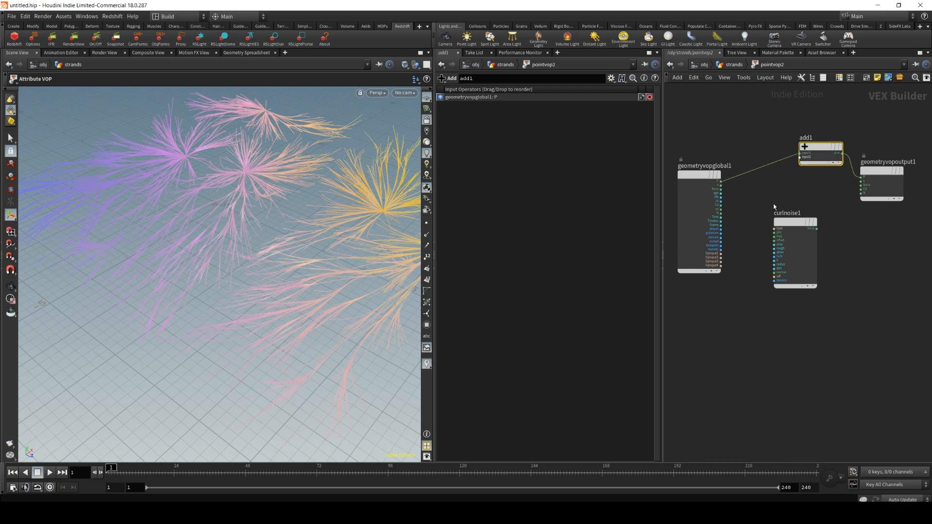
Feed the global P into the curl noise position and connect the noise output to add1's second input.
left_click(721, 181)
left_click(774, 232)
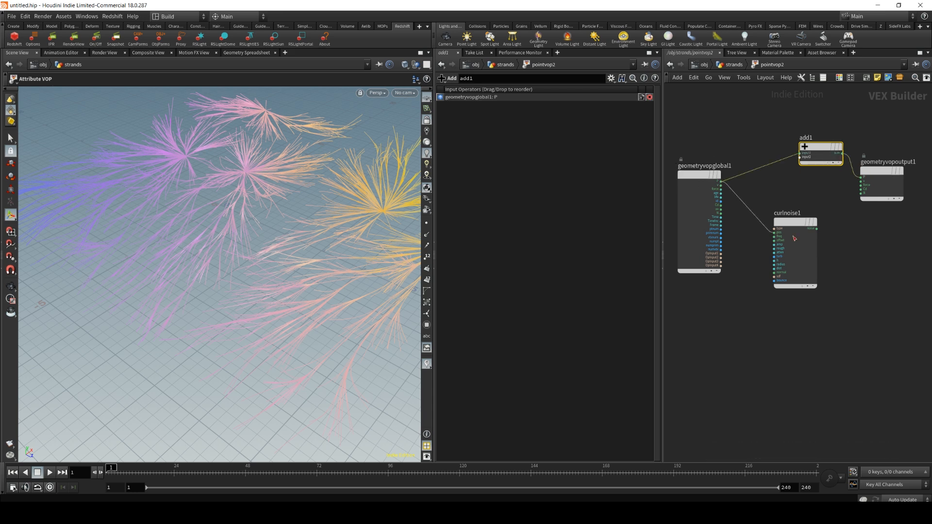
left_click(817, 228)
left_click(800, 157)
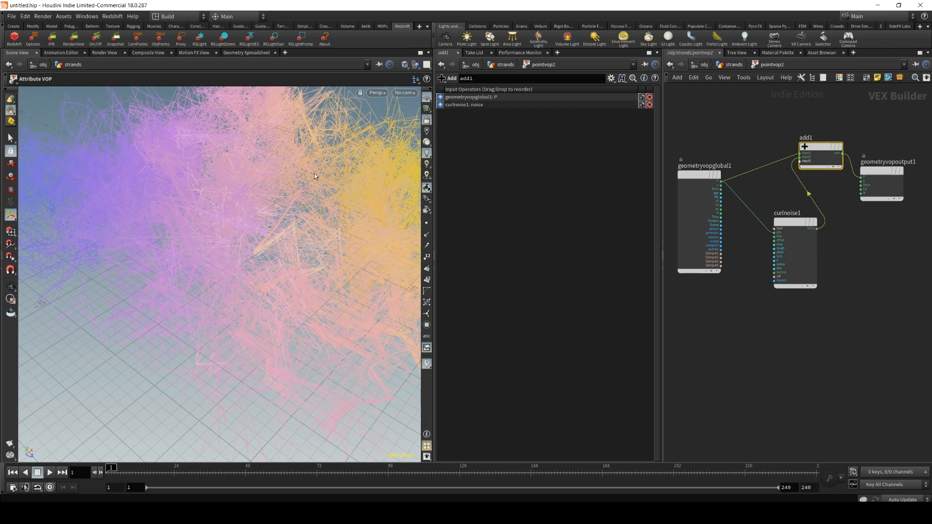
Examine how the curl noise displaces the strands, up close and from several angles.
right_click_drag(313, 173, 251, 221, "alt")
left_click_drag(251, 220, 206, 194, "alt")
right_click_drag(206, 194, 287, 175, "alt")
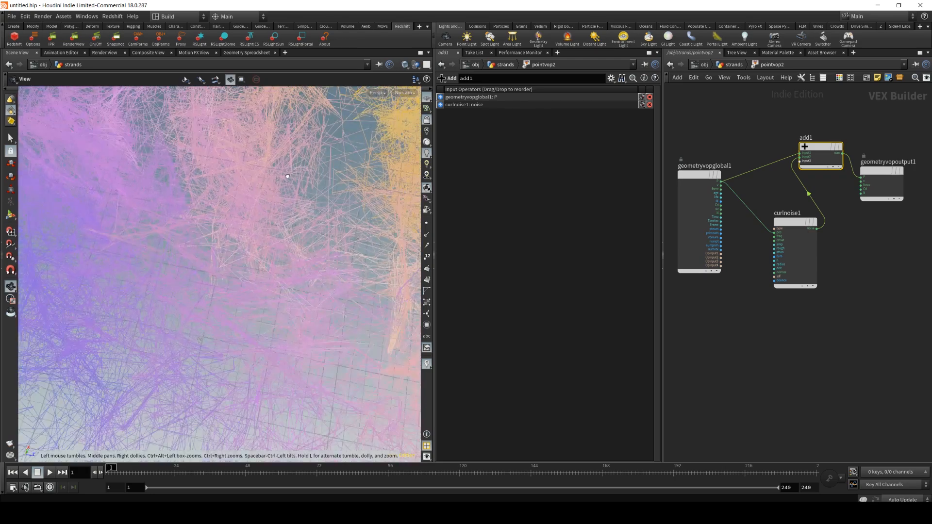
left_click_drag(287, 175, 319, 124, "alt")
right_click_drag(282, 143, 250, 180, "alt")
middle_click_drag(275, 155, 217, 216, "alt")
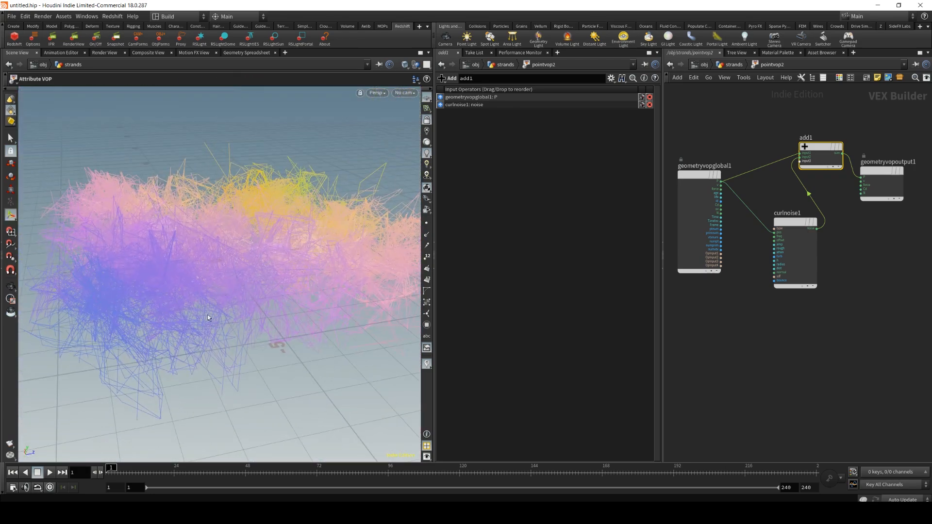
right_click_drag(216, 219, 282, 201, "alt")
left_click_drag(283, 200, 346, 179, "alt")
left_click_drag(245, 223, 303, 187)
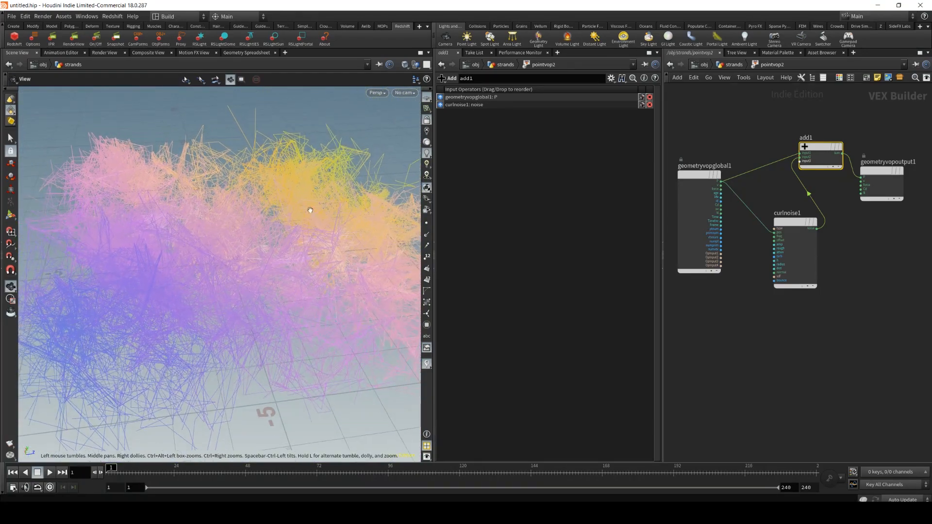
Set curlnoise1's amplitude to 0.05 and inspect the strands.
left_click(795, 228)
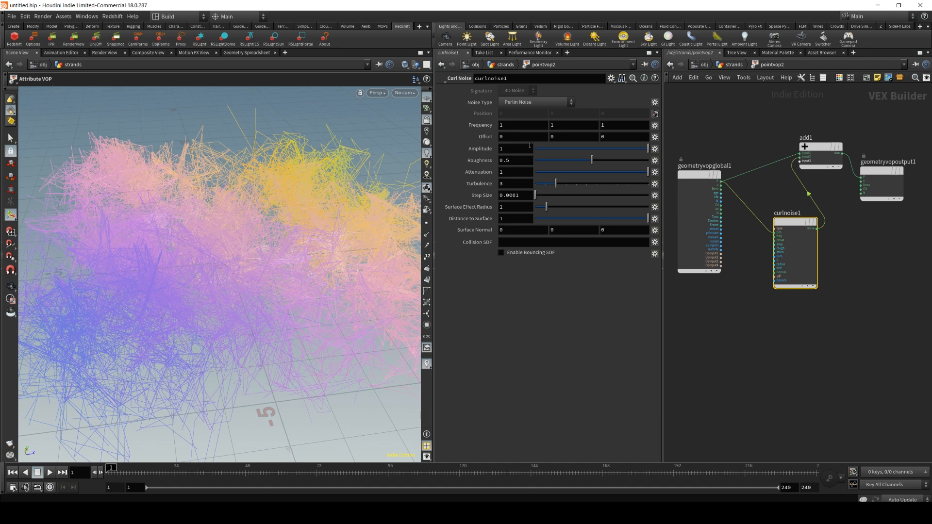
double_click(511, 149)
type("0.05")
key("Return")
key("Escape")
left_click_drag(140, 264, 383, 196)
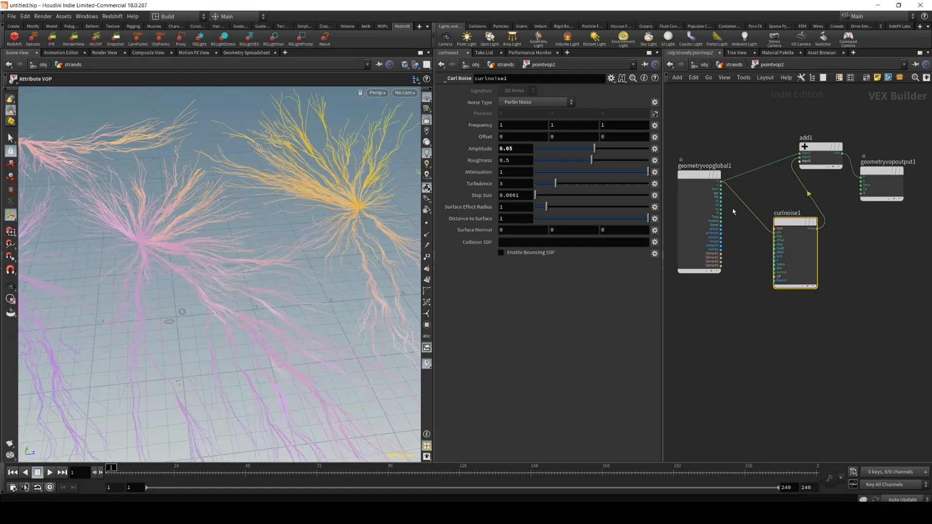
left_click_drag(272, 213, 333, 385)
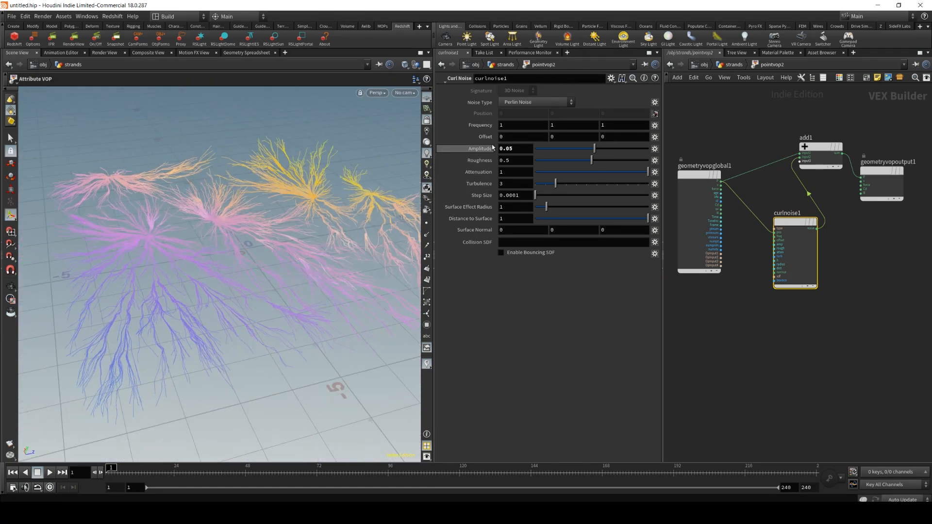
Try a curl noise frequency of 1.8 on all three axes.
middle_click_drag(480, 124, 524, 126)
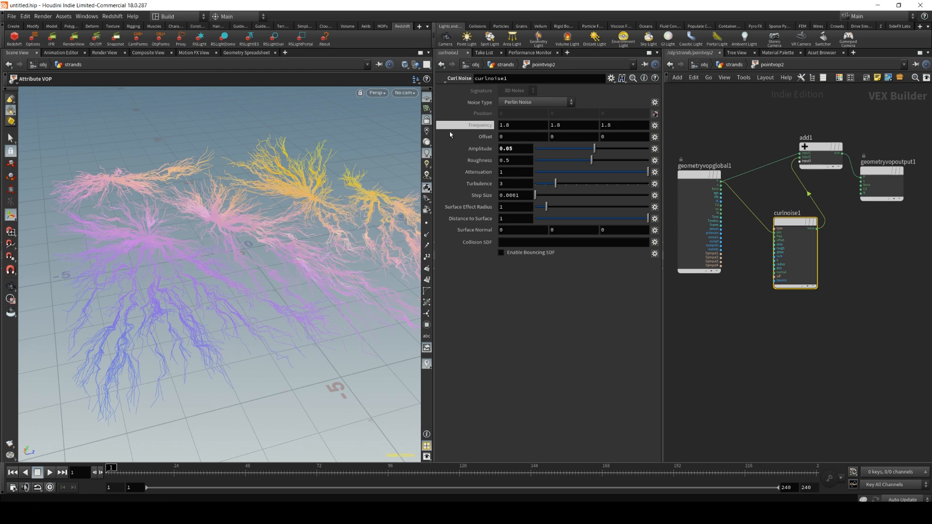
left_click_drag(295, 220, 284, 196)
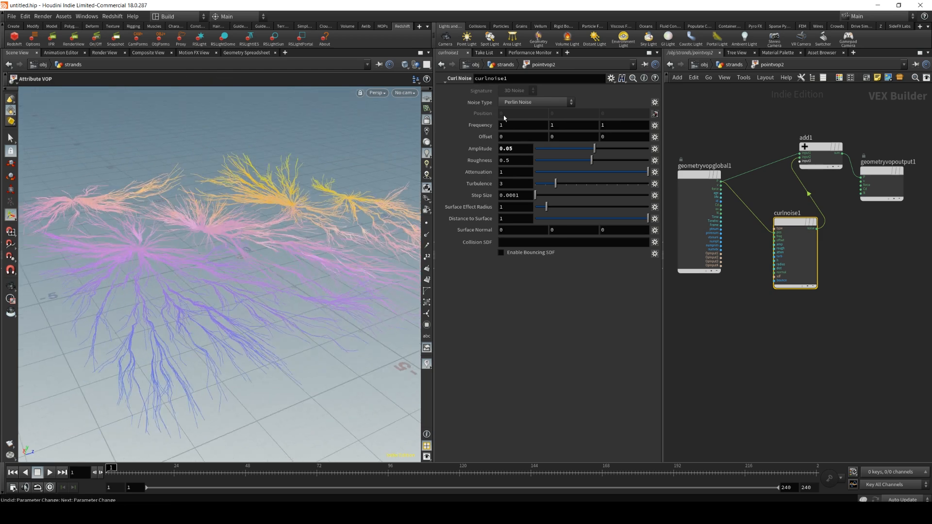
Change curlnoise1's noise type to Sparse Convolution Noise and inspect the strands from above.
left_click(526, 103)
left_click(533, 130)
left_click_drag(254, 235, 286, 271)
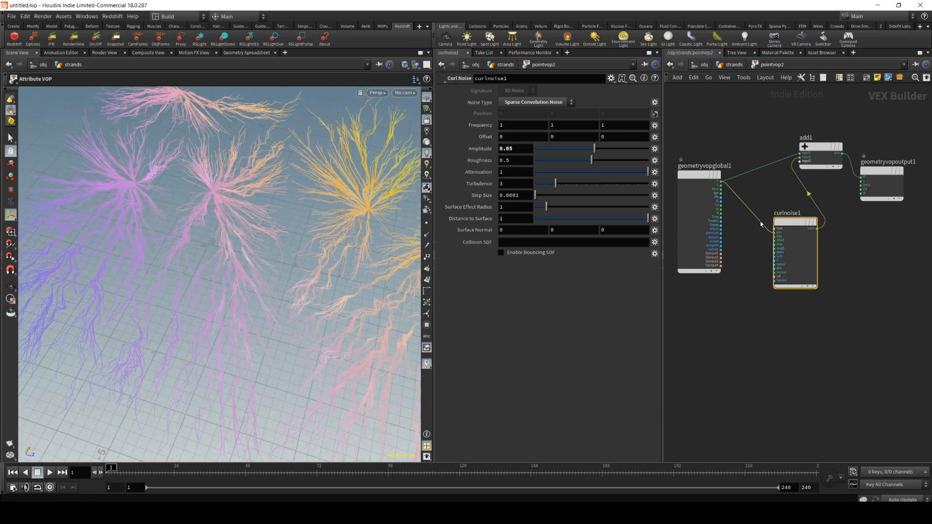
Try promoting only curlnoise1's Offset input as a parameter, and undo the promotion.
right_click(782, 243)
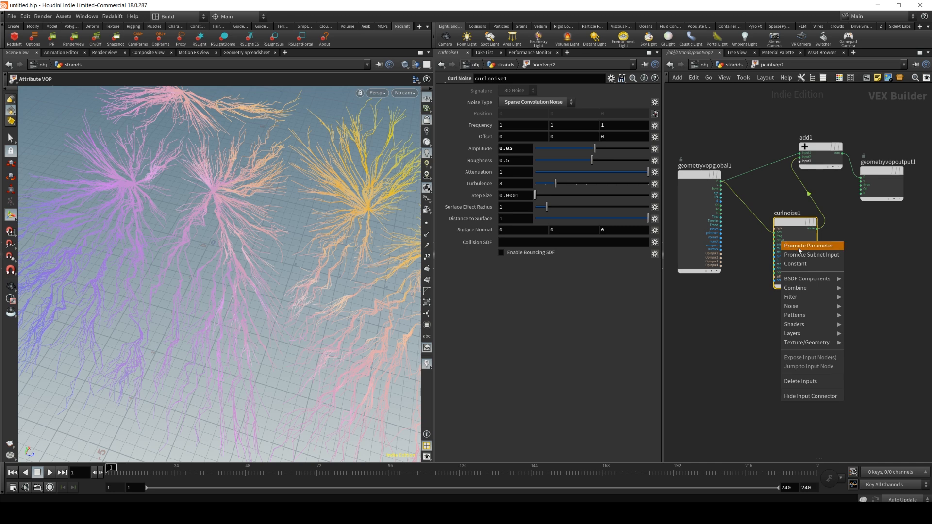
left_click(800, 250)
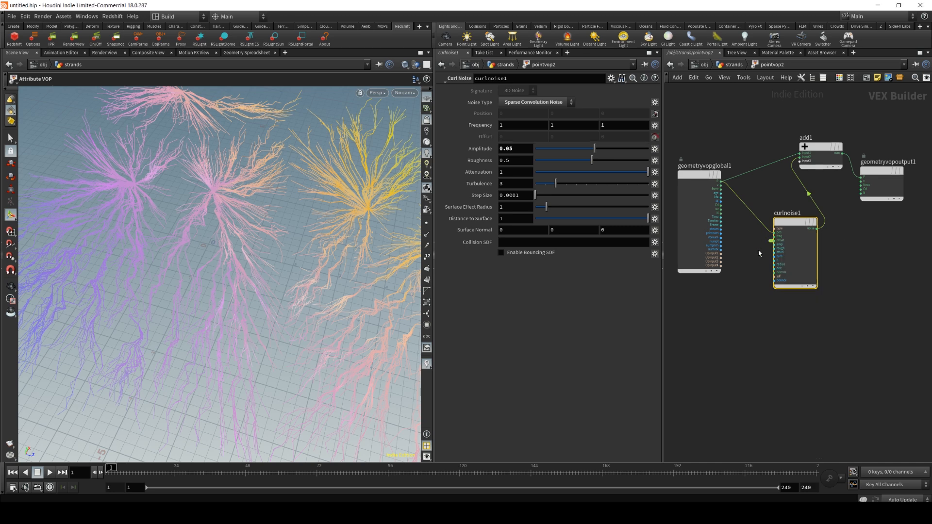
key("ctrl+z")
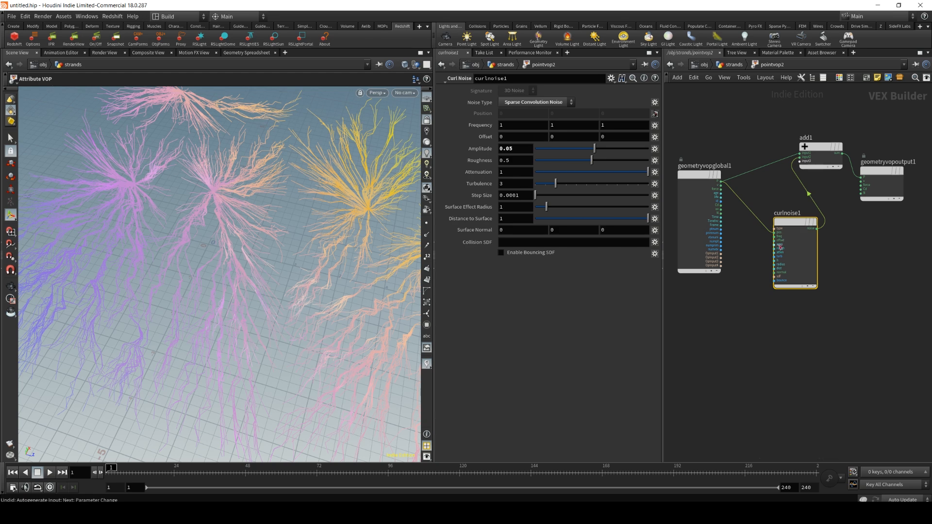
Create input parameters for all of curlnoise1's unconnected inputs and return to the strands network.
right_click(791, 225)
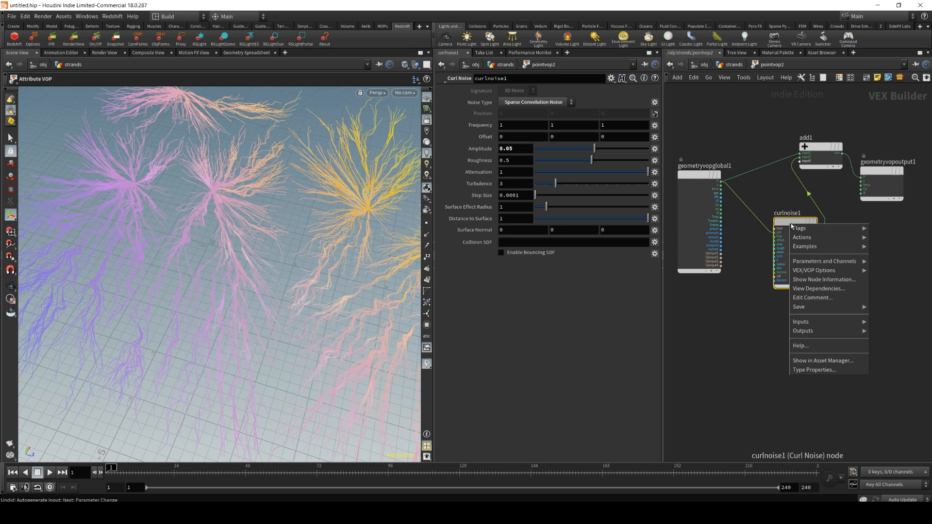
mouse_move(808, 275)
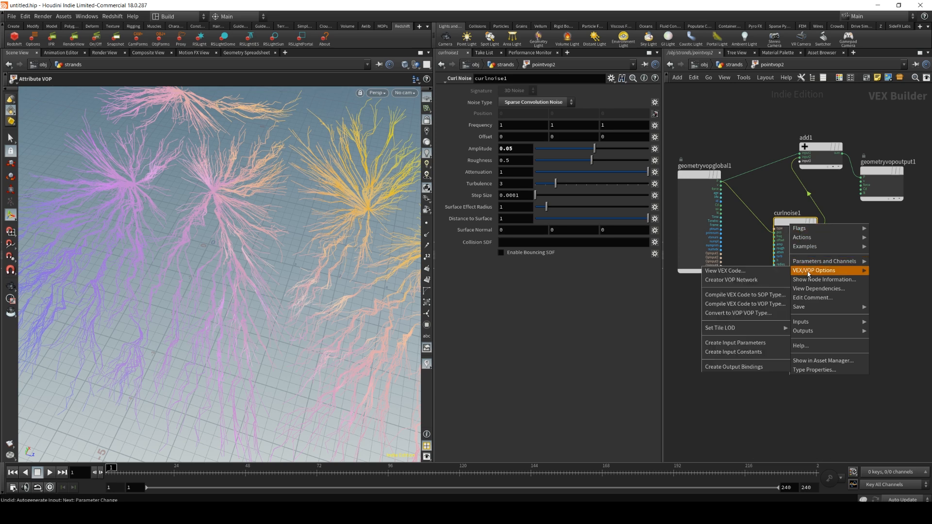
left_click(734, 342)
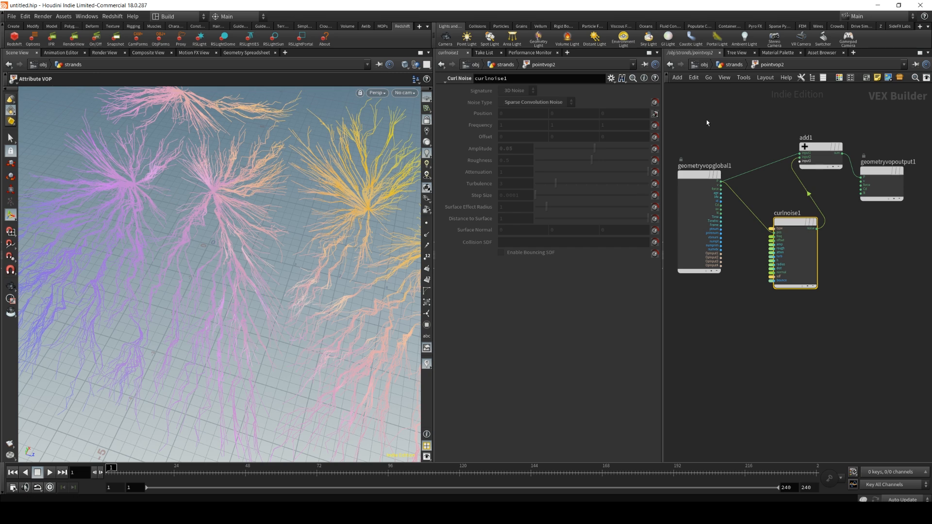
left_click(735, 65)
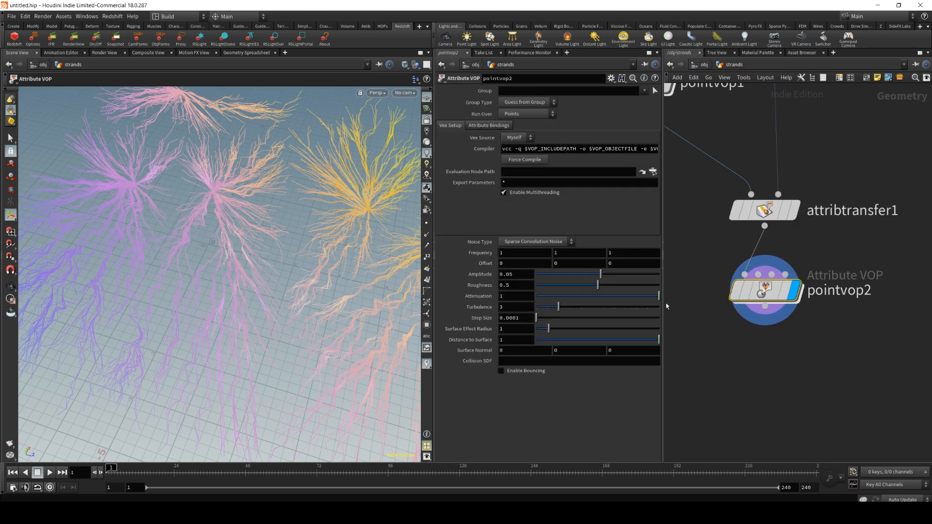
Try shifting the noise Offset on pointvop2, undo the change and view the strands from a lower angle.
middle_click_drag(491, 265, 356, 273)
key("ctrl+z")
left_click_drag(195, 258, 268, 167, "alt")
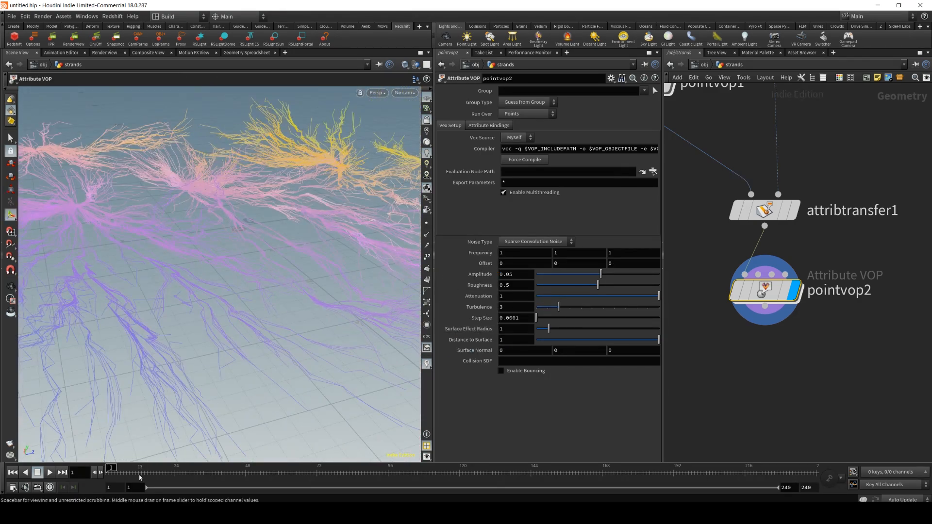
Try keyframing pointvop2's Offset from frame 1 to 1.5 on all axes at frame 154, and undo the keys.
left_click(483, 264, "alt")
left_click_drag(424, 472, 560, 471)
middle_click_drag(482, 263, 447, 268)
left_click(486, 264, "alt")
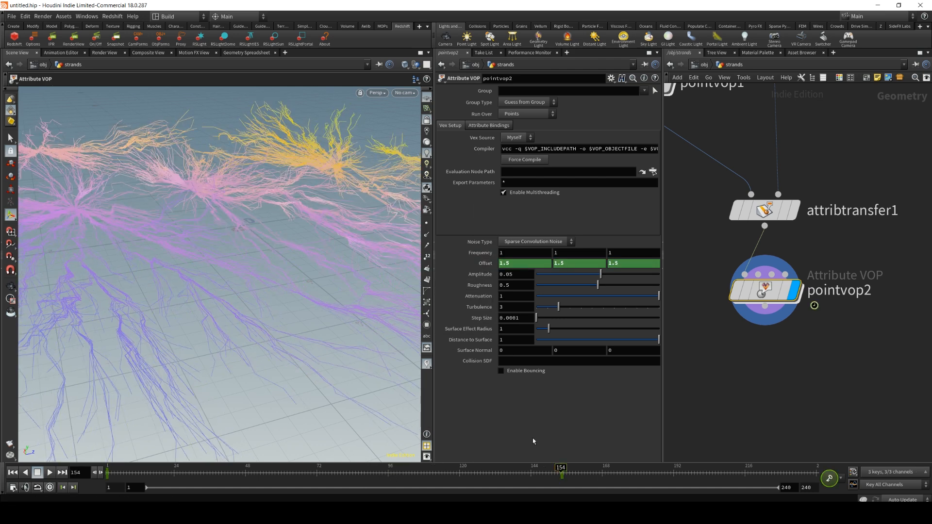
left_click_drag(557, 468, 278, 470)
key("ctrl+z")
key("ctrl+z")
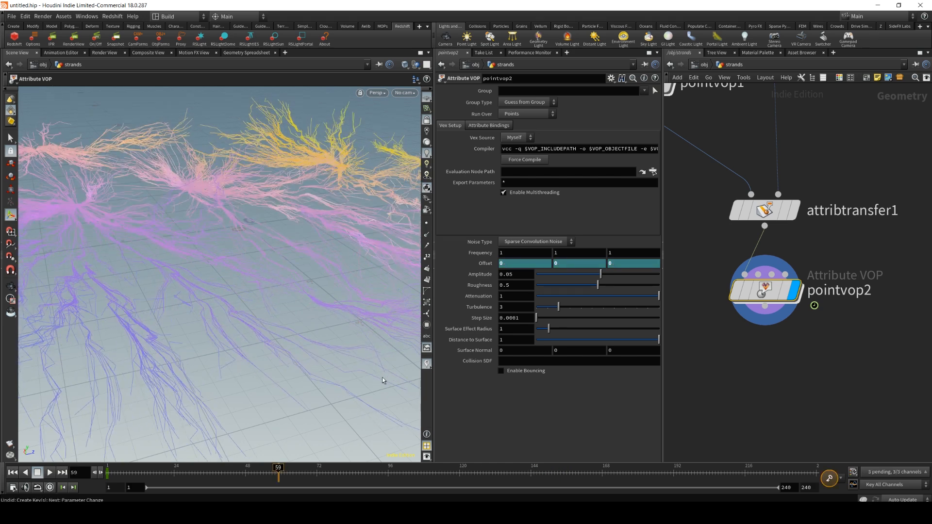
key("ctrl+z")
left_click(12, 473)
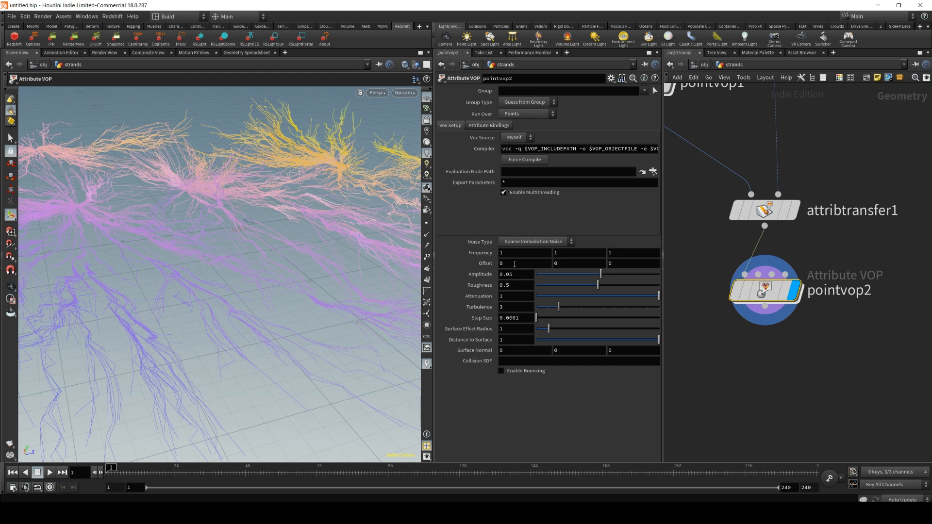
Drive the first Offset component of pointvop2 with an $F frame expression scaled down to give 0.005 at frame 1.
right_click(514, 264)
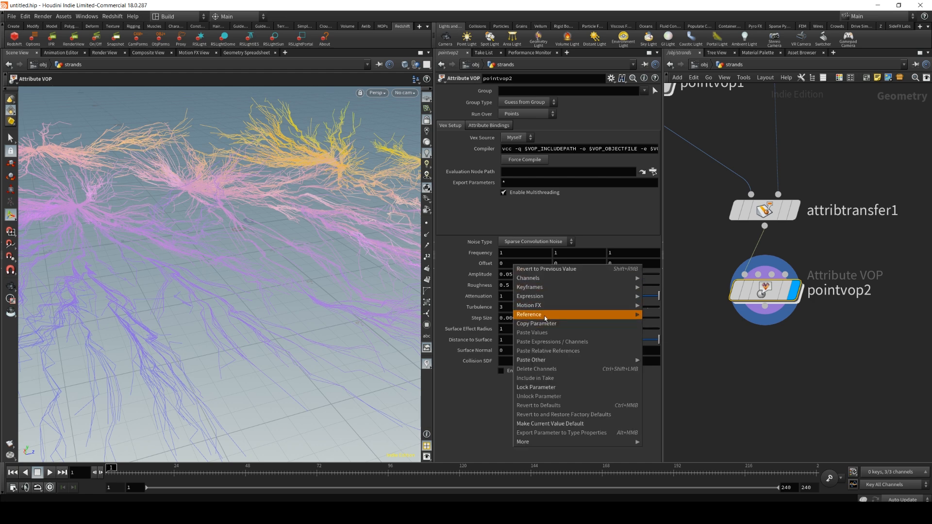
left_click(551, 324)
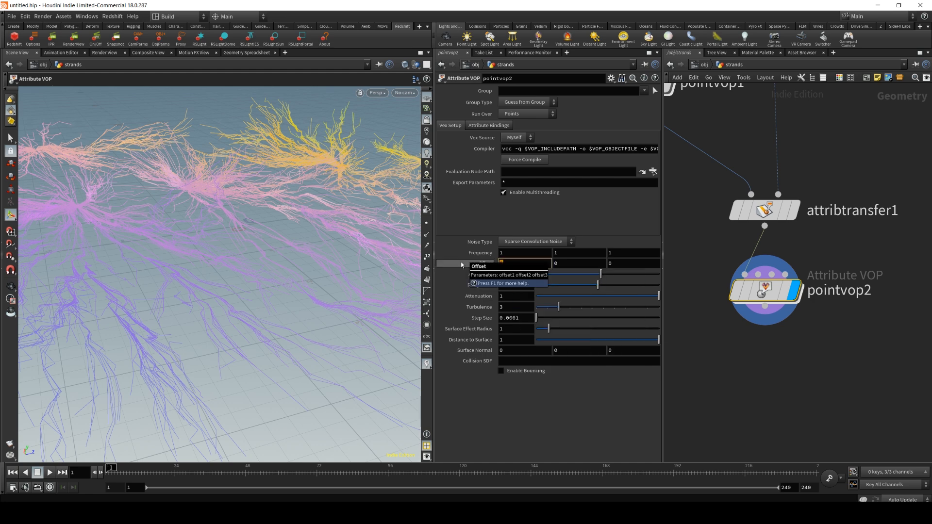
type("$F")
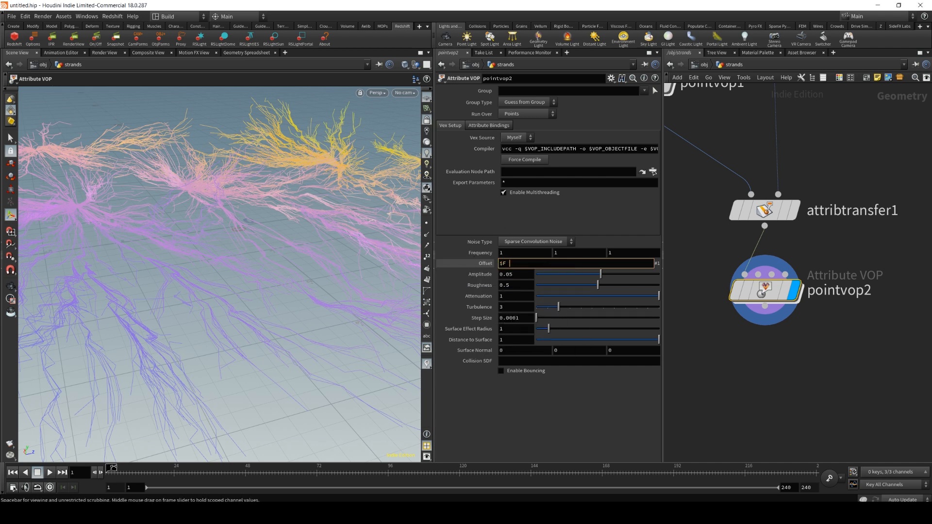
key("Return")
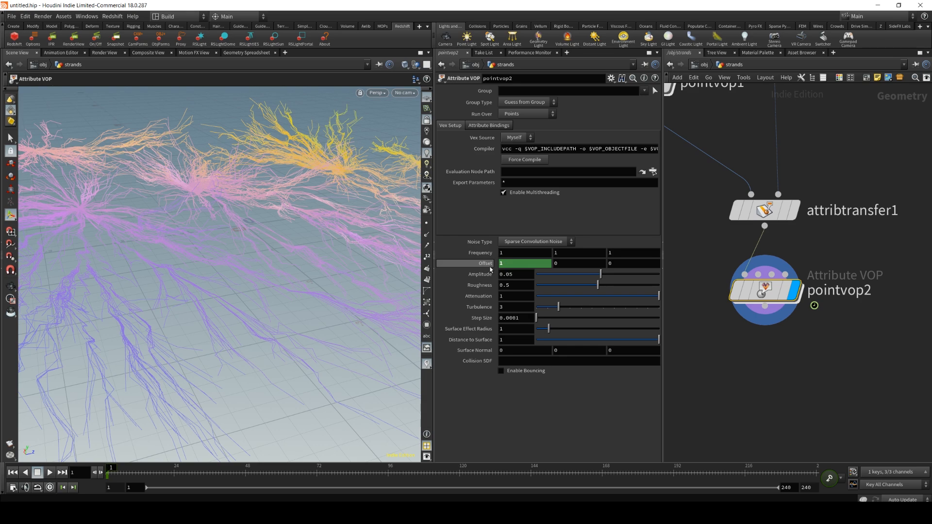
mouse_move(110, 469)
left_mouse_down()
mouse_move(450, 470)
mouse_move(107, 471)
left_mouse_up()
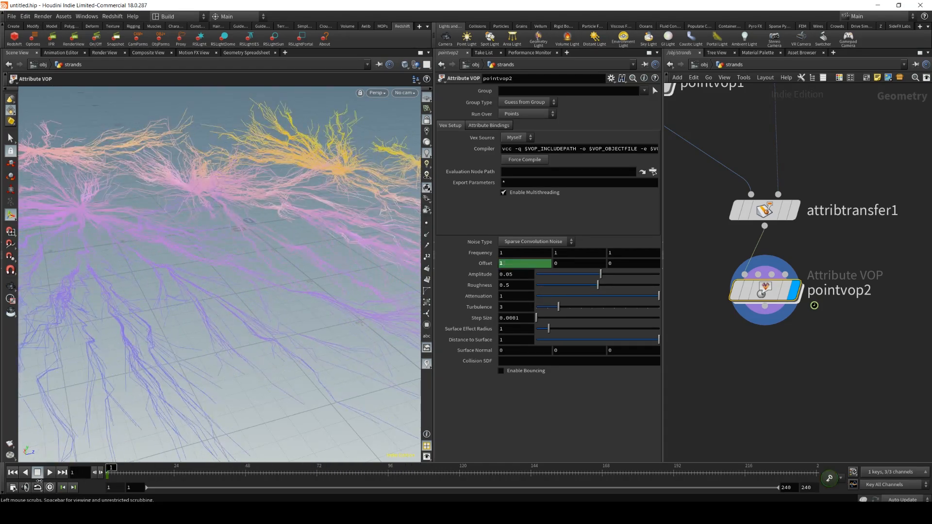
type("$F /100")
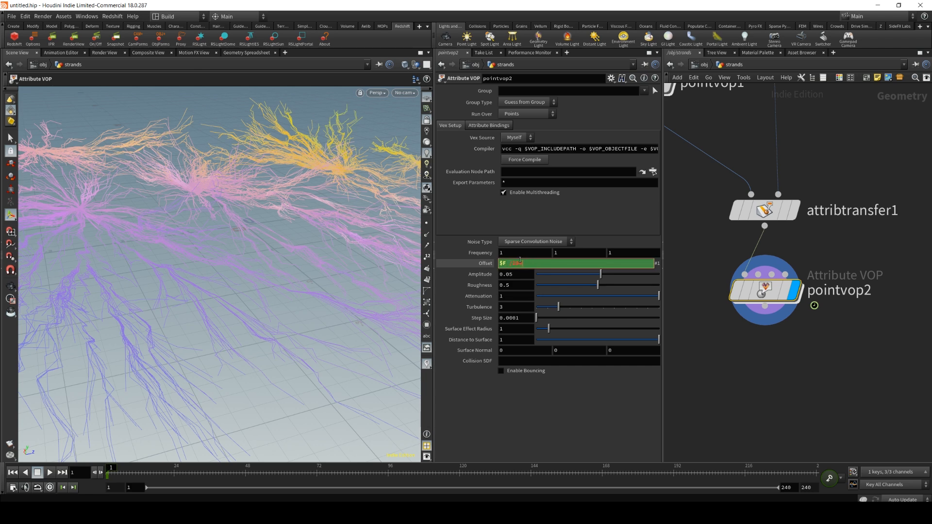
key("Return")
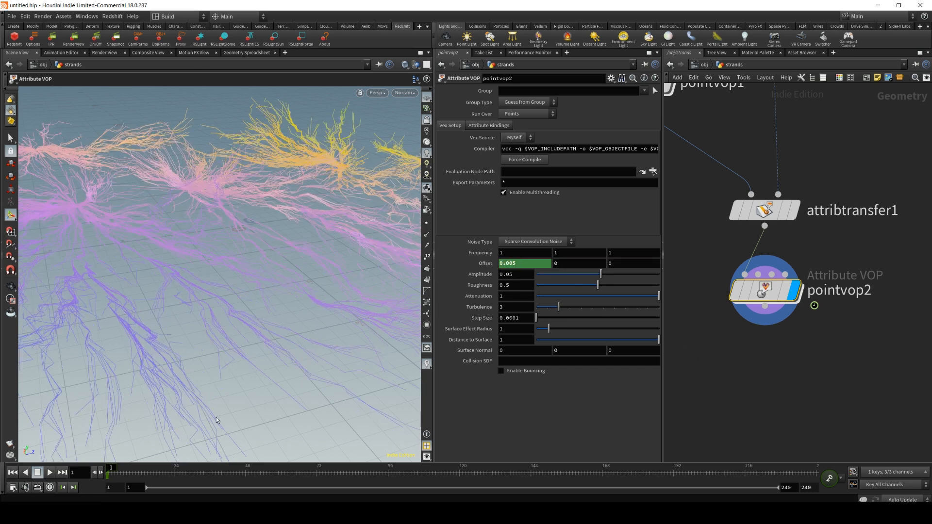
Link the second and third Offset components of pointvop2 to the first with relative channel references, so all three follow $F/200.
mouse_move(113, 467)
left_mouse_down()
mouse_move(209, 475)
mouse_move(109, 474)
left_mouse_up()
left_click(504, 256)
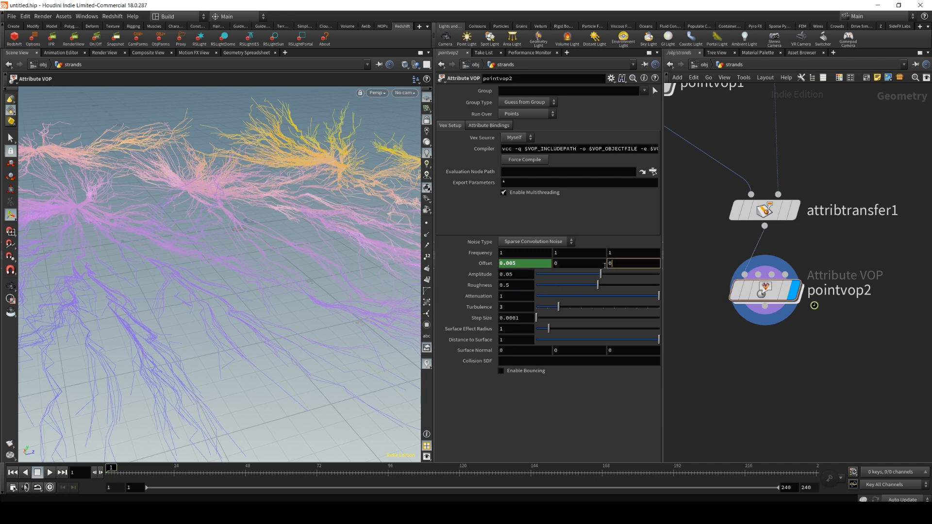
right_click(518, 262)
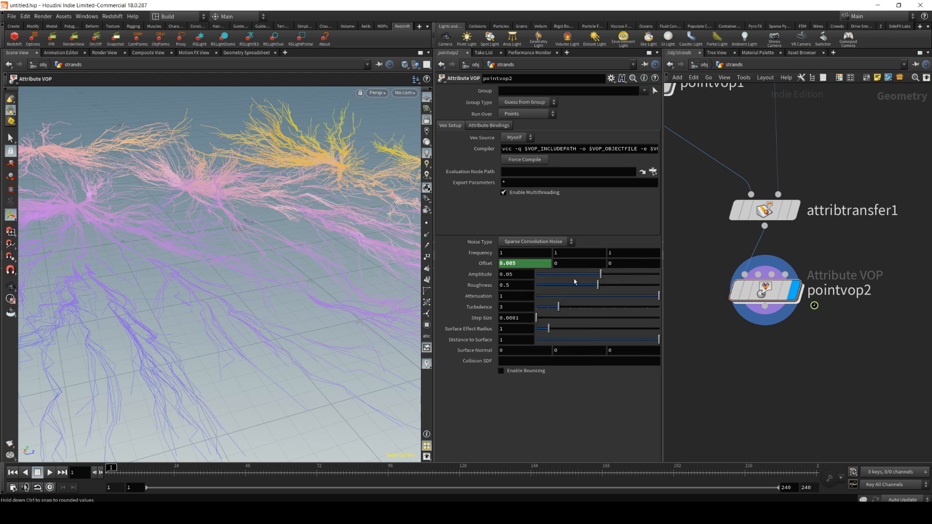
right_click(572, 266)
left_click(605, 352)
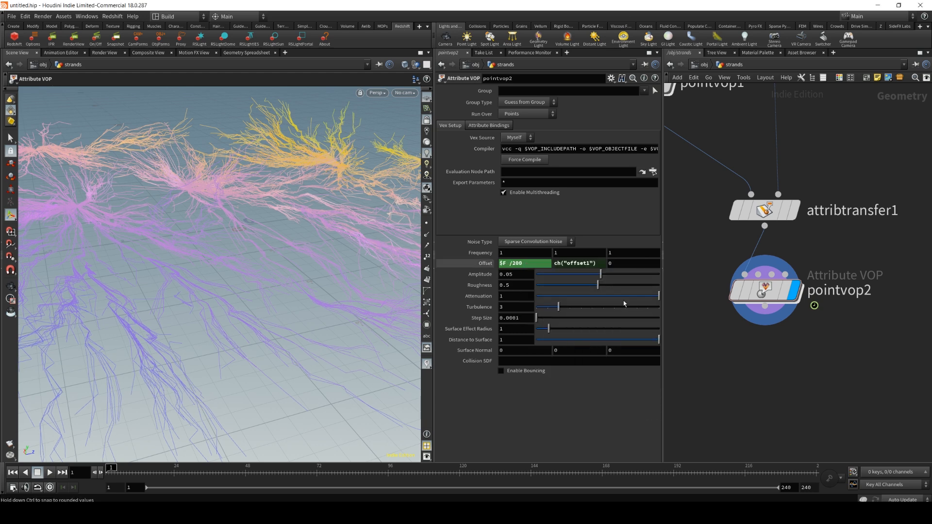
right_click(624, 262)
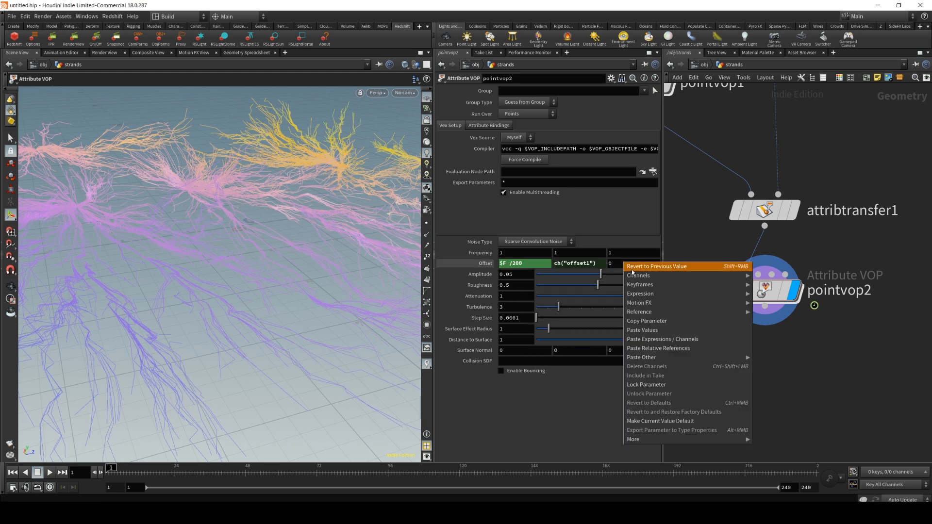
left_click(652, 347)
left_click(482, 266)
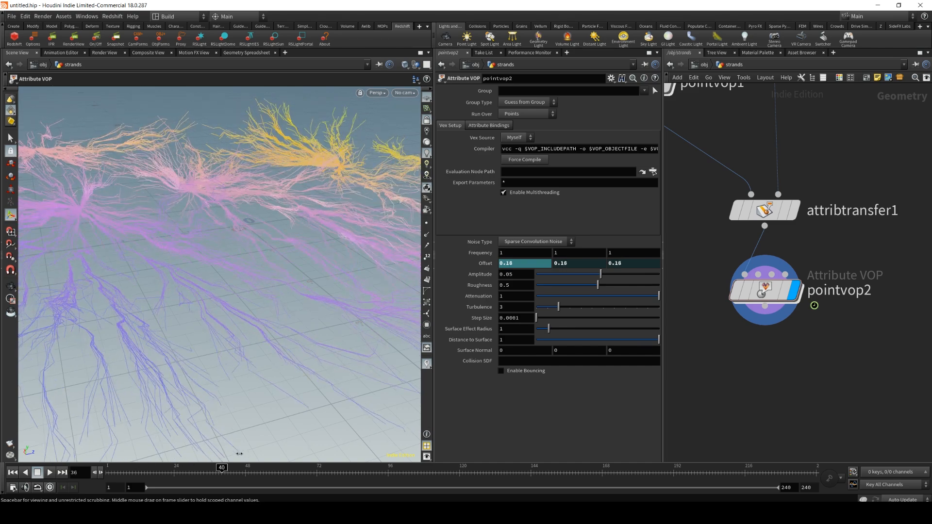
left_click_drag(173, 166, 218, 184)
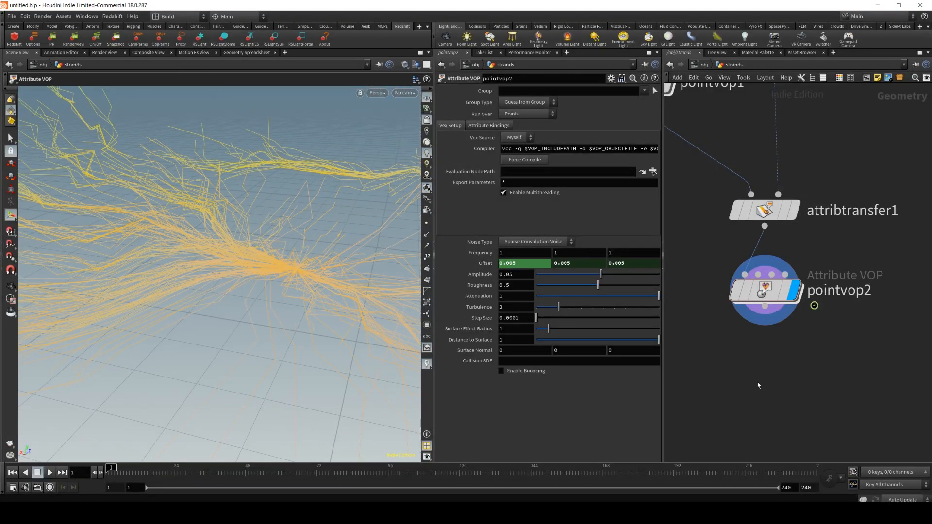
Add a Convert node after pointvop2, display it and set it to convert the strands to NURBS Curve.
scroll(758, 385, "down", 3)
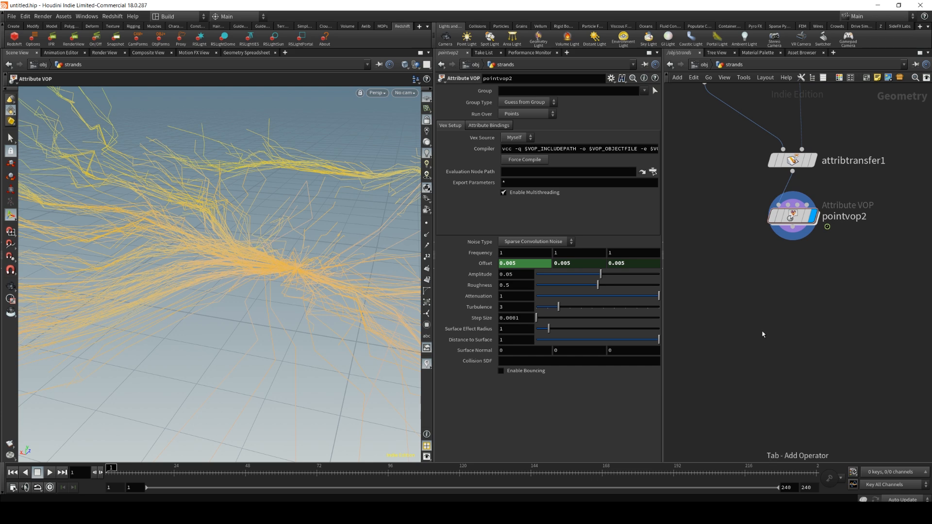
key("Tab")
type("convert")
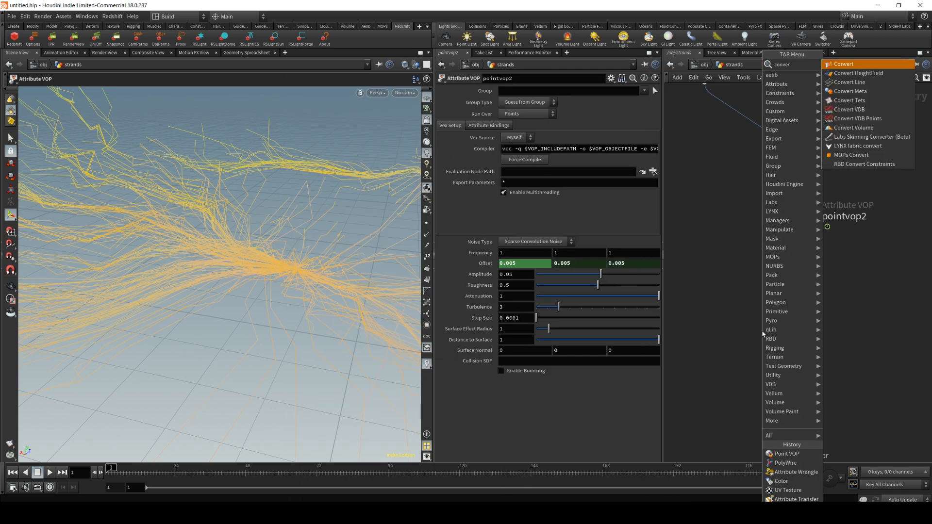
left_click(843, 64)
left_click(791, 286)
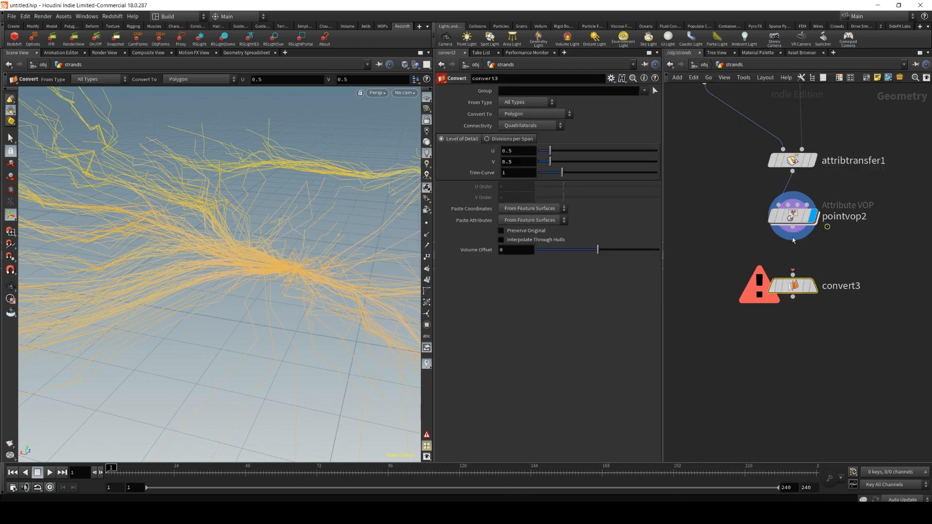
left_click(818, 266)
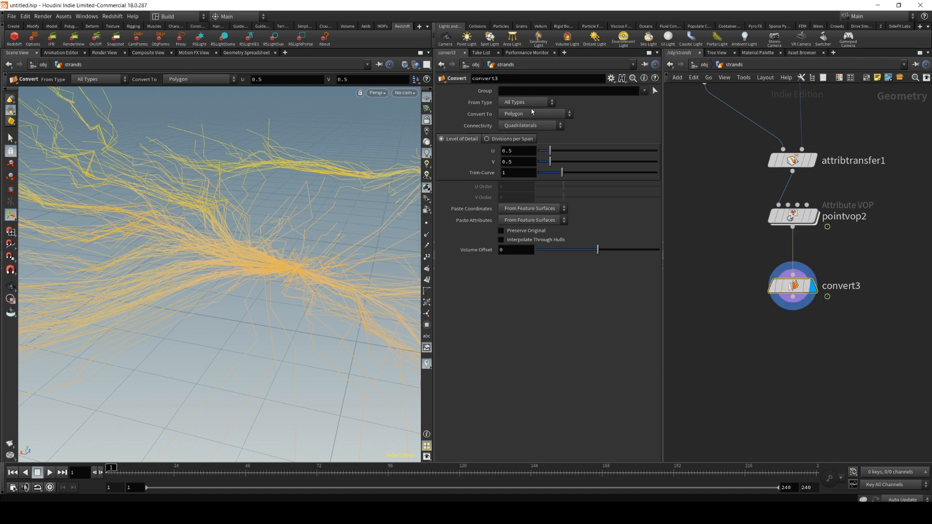
left_click(532, 112)
left_click(534, 163)
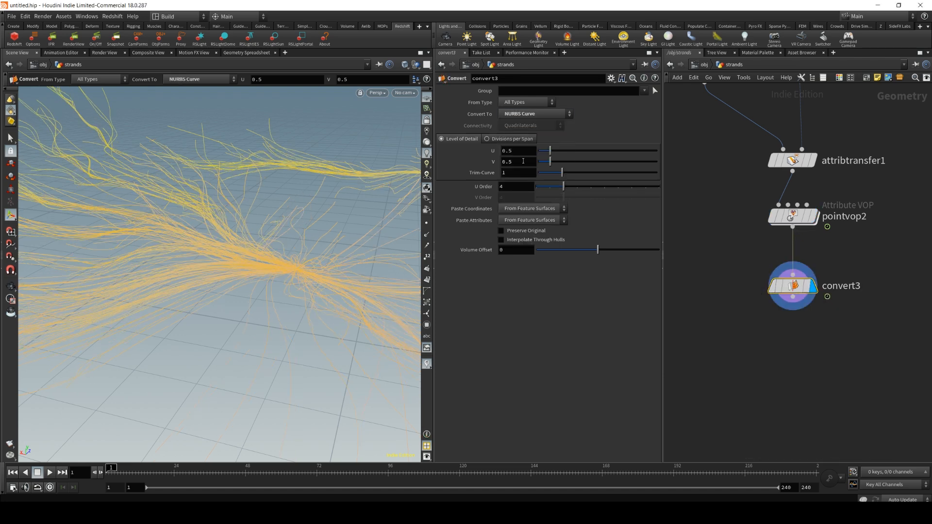
right_click_drag(208, 201, 200, 241, "alt")
left_click_drag(199, 241, 118, 241, "alt")
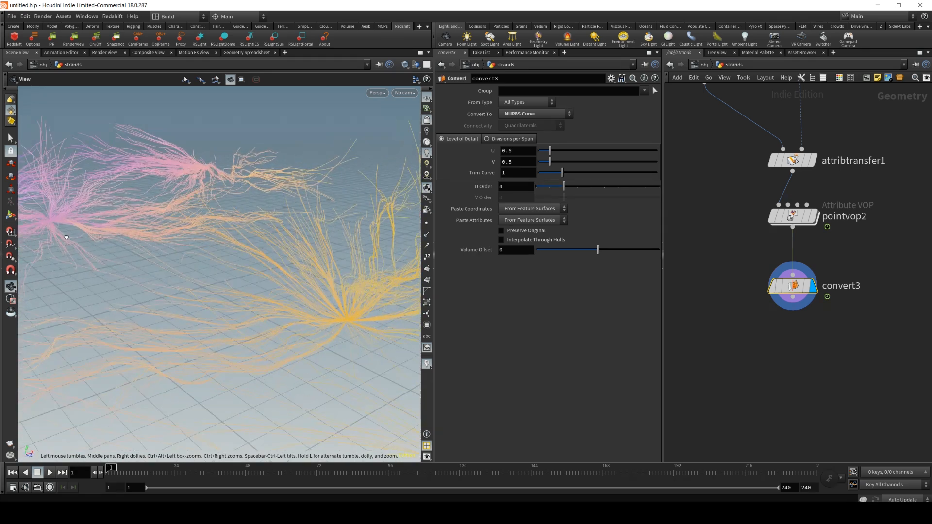
Add a second Convert node after convert3, keep its conversion to Polygon and display it.
mouse_move(792, 286)
left_mouse_down()
mouse_move(792, 334)
mouse_move(801, 282)
left_mouse_up()
key("Tab")
type("cov")
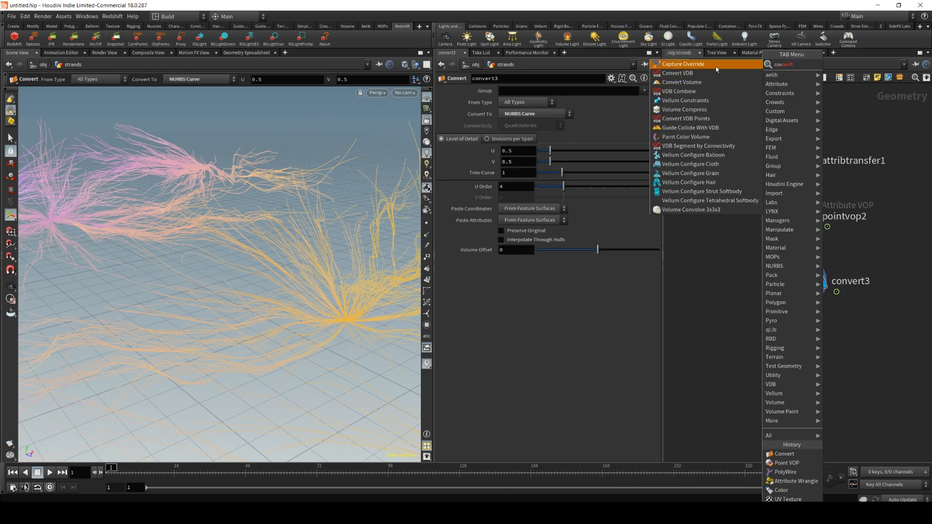
key("BackSpace")
type("n")
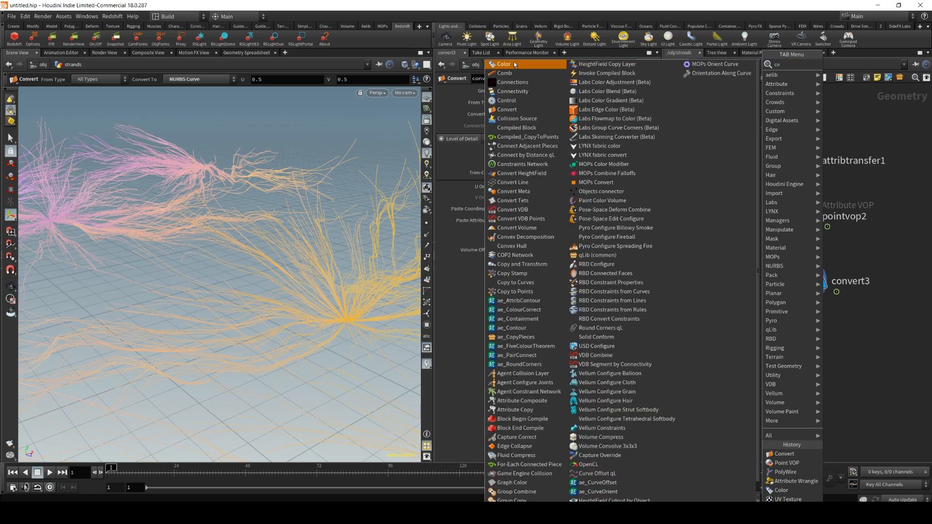
left_click(666, 91)
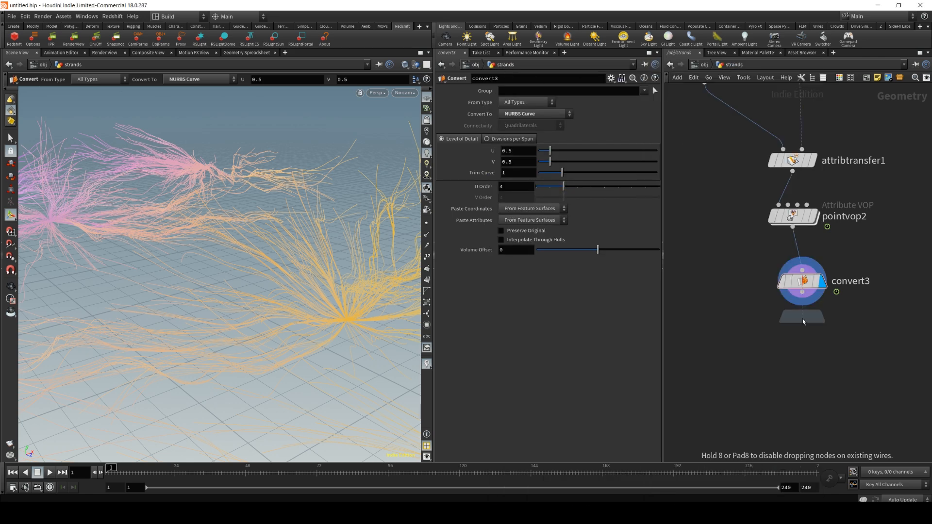
left_click(803, 349)
key("d")
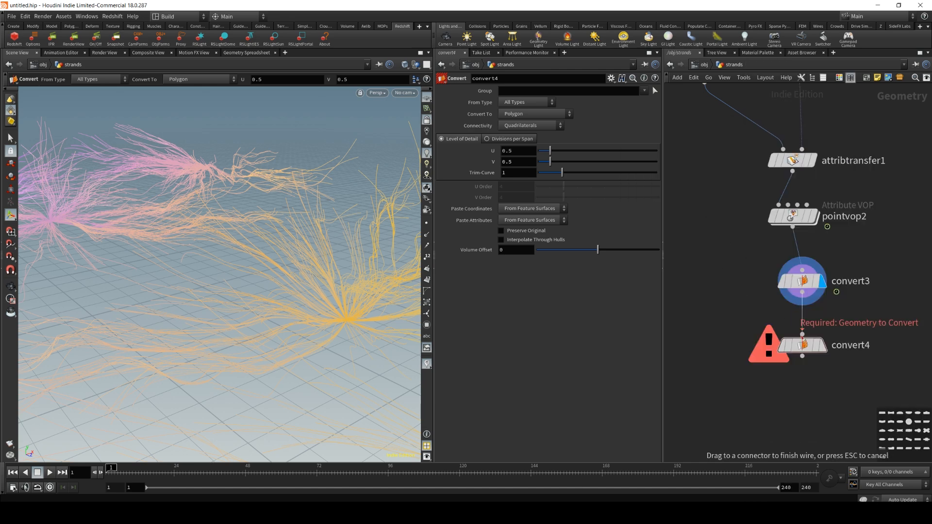
left_click(829, 320)
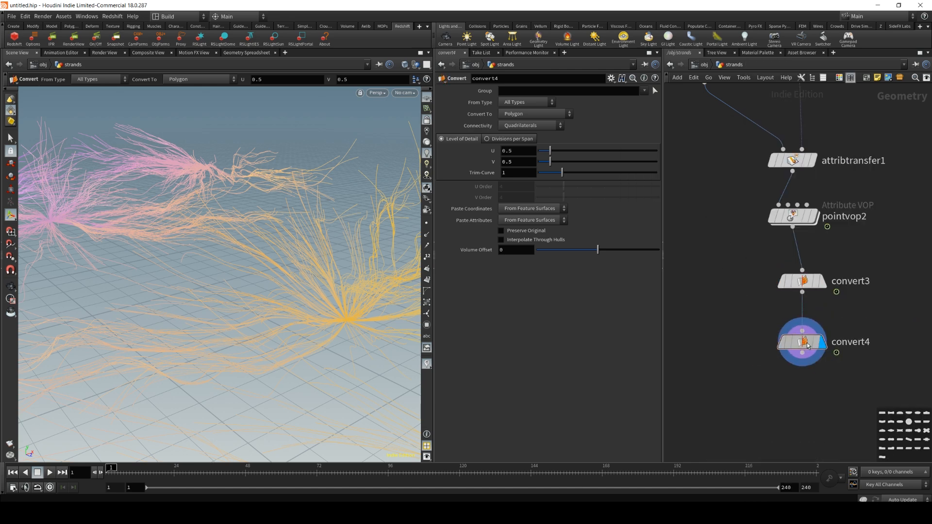
key("Escape")
Scrub the animation to frame 29 and examine the shape of the smoothed strands up close from several angles.
left_click_drag(238, 252, 203, 233)
right_click_drag(203, 233, 256, 237)
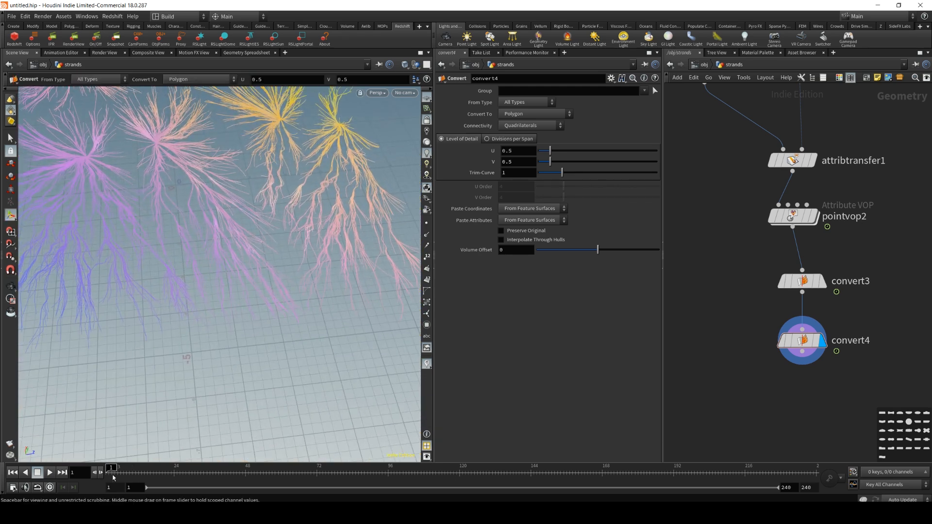
left_click_drag(139, 467, 175, 467)
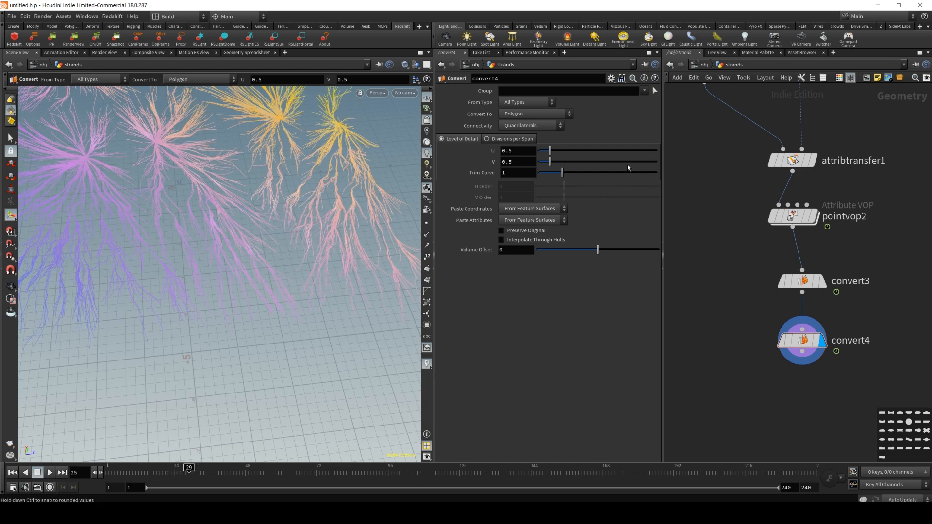
key("space")
right_click_drag(233, 134, 266, 135)
middle_click_drag(266, 135, 329, 238)
left_click_drag(329, 237, 124, 247)
right_click_drag(125, 248, 237, 191)
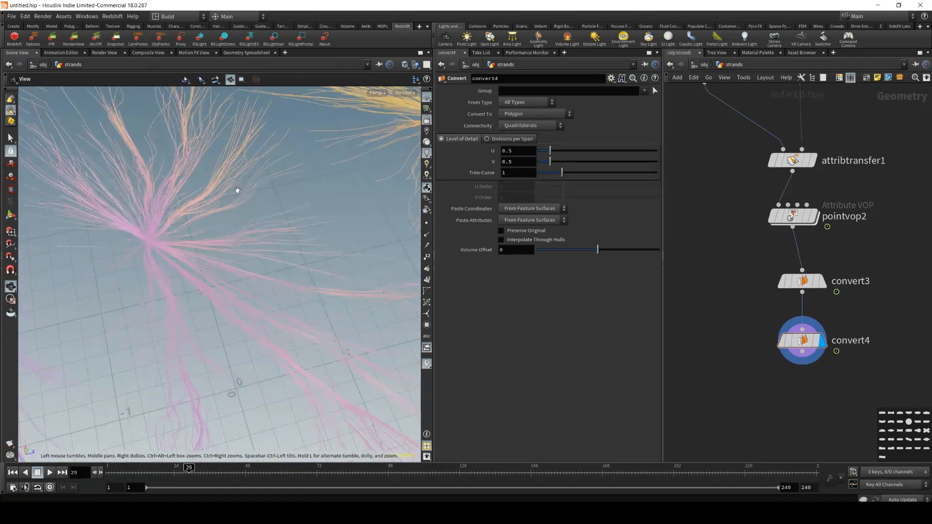
left_click_drag(237, 190, 173, 211)
right_click_drag(173, 210, 60, 262)
middle_click_drag(250, 216, 238, 247)
right_click_drag(94, 263, 219, 203)
left_click_drag(218, 204, 191, 185)
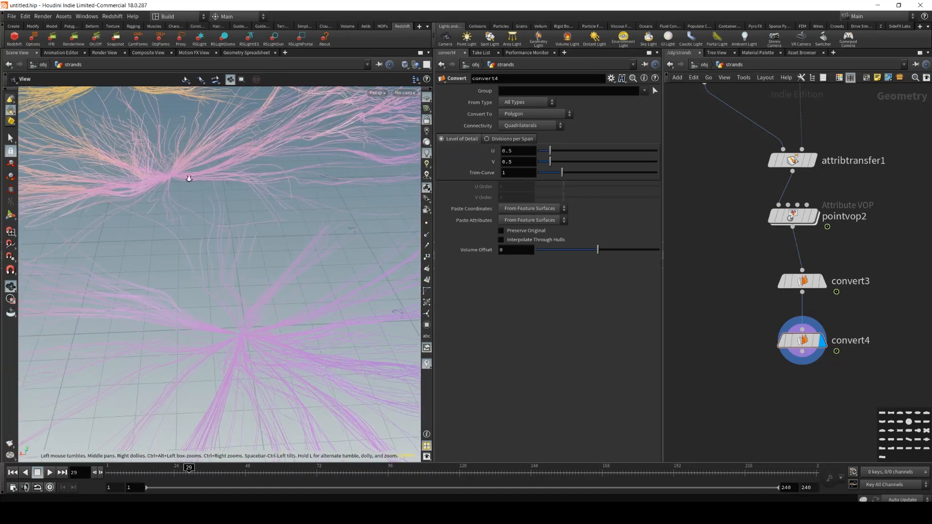
right_click_drag(191, 185, 243, 138)
left_click_drag(184, 148, 223, 235)
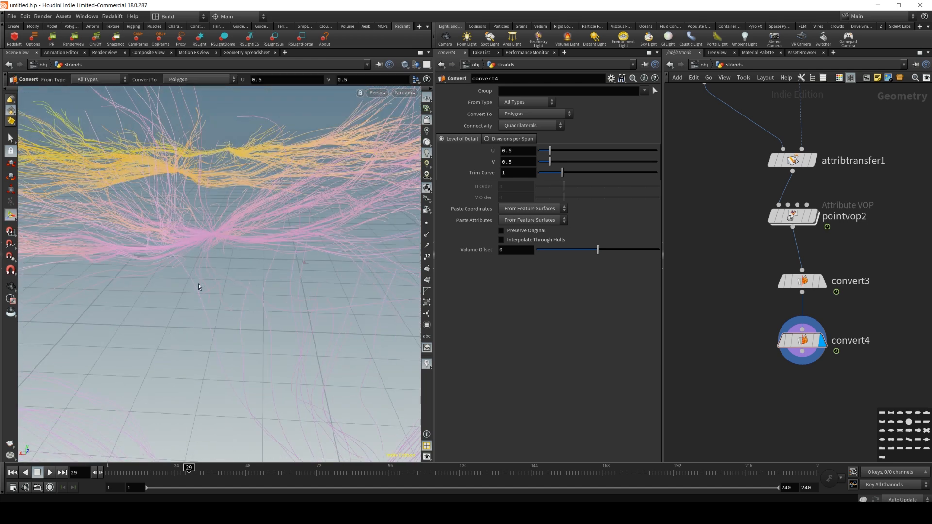
Render a flipbook of the current viewport, preview the strand motion in MPlay and close the preview before all frames are rendered.
left_click(9, 444)
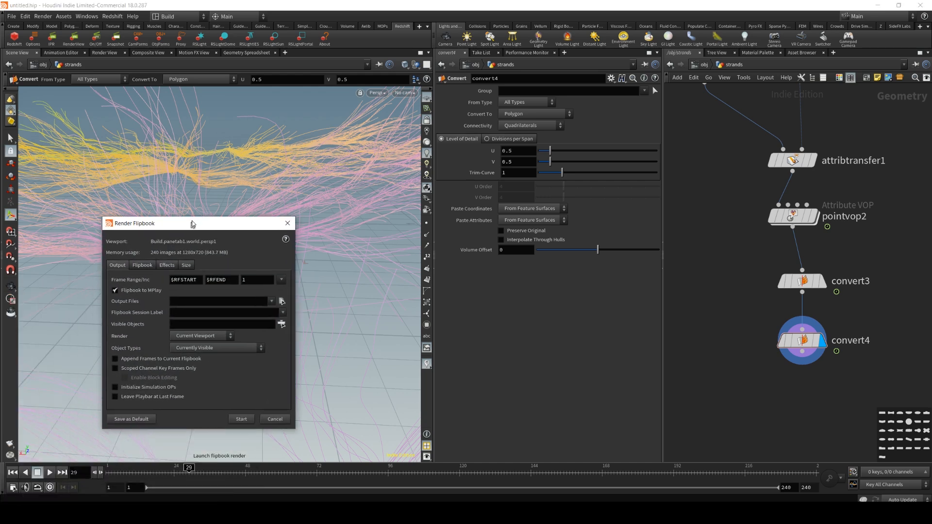
left_click(246, 407)
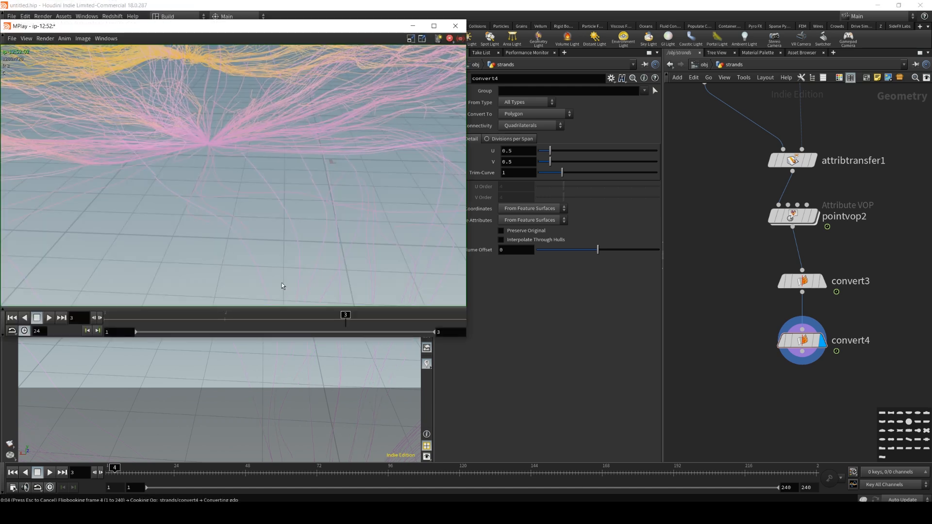
scroll(267, 206, "down", 4)
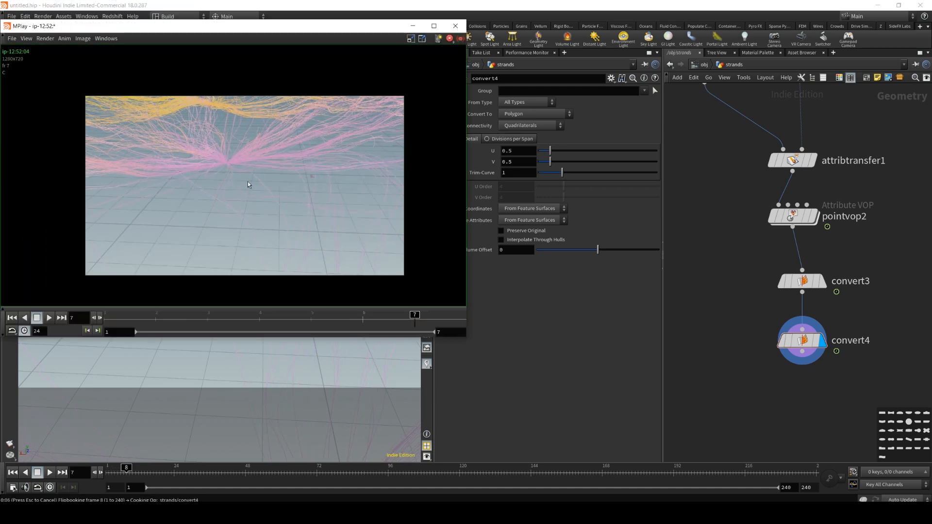
left_click(49, 318)
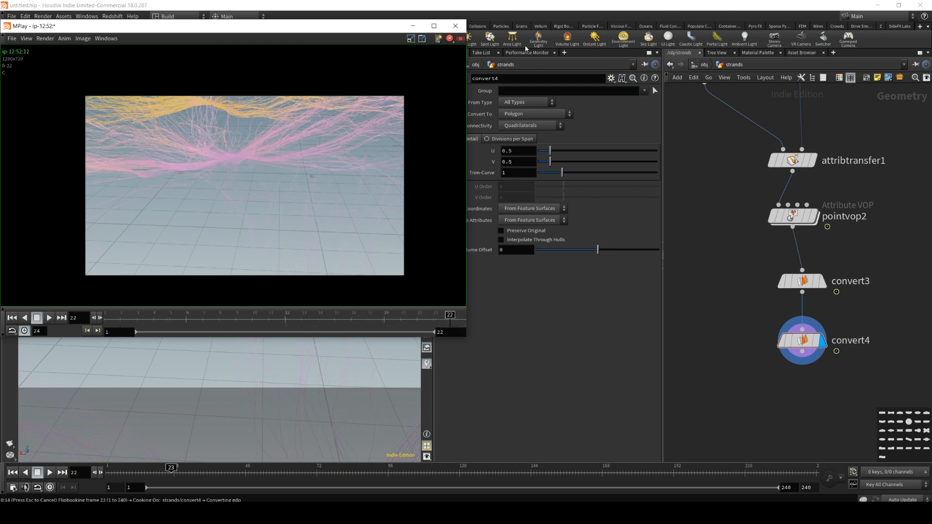
left_click(455, 25)
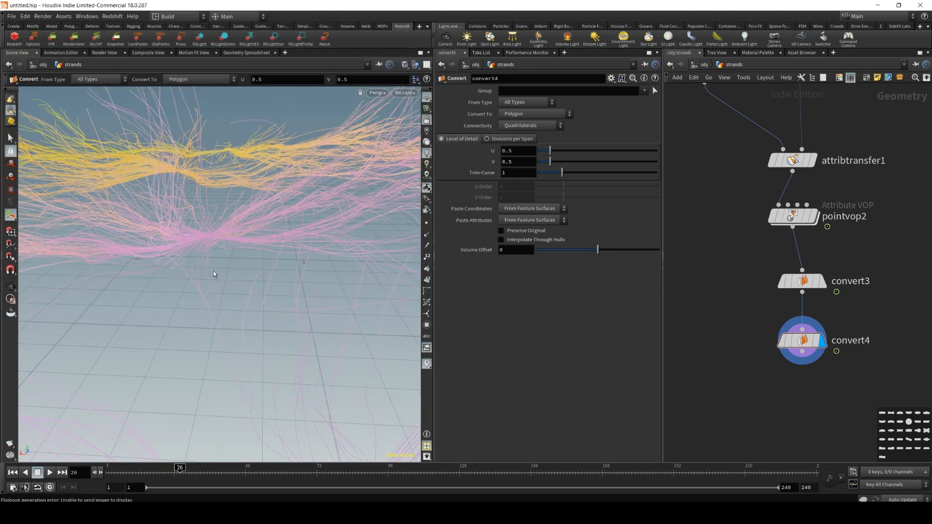
Examine the strands from close up and as a whole, and review the node network leading to convert4.
left_click_drag(226, 220, 182, 233, "alt")
left_click_drag(258, 229, 190, 275, "alt")
key("Return")
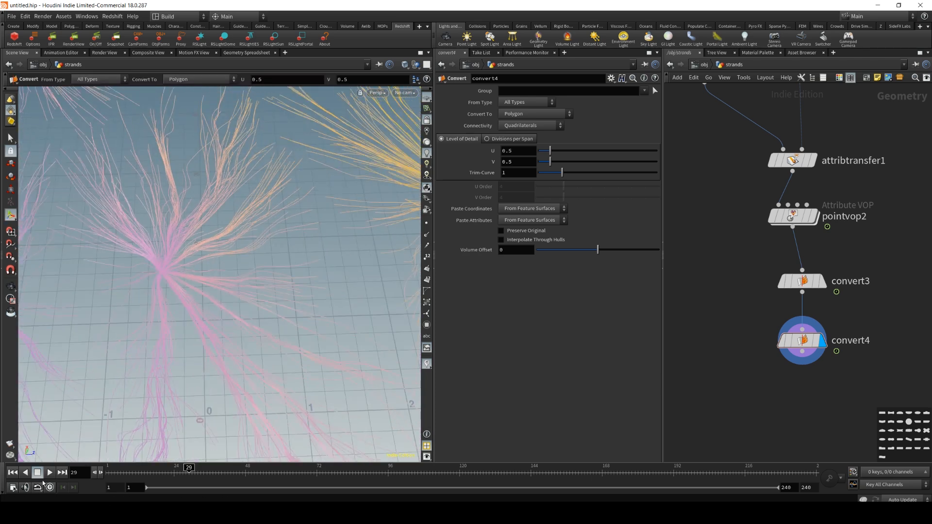
right_click_drag(73, 398, 124, 357, "alt")
left_click_drag(124, 357, 176, 267, "alt")
right_click_drag(176, 267, 181, 244, "alt")
left_click_drag(181, 244, 198, 254)
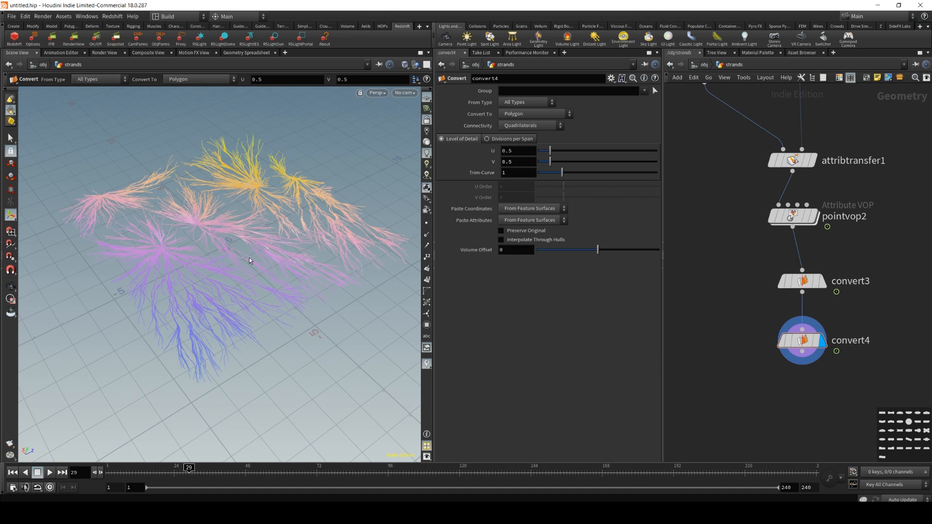
scroll(740, 306, "down", 3)
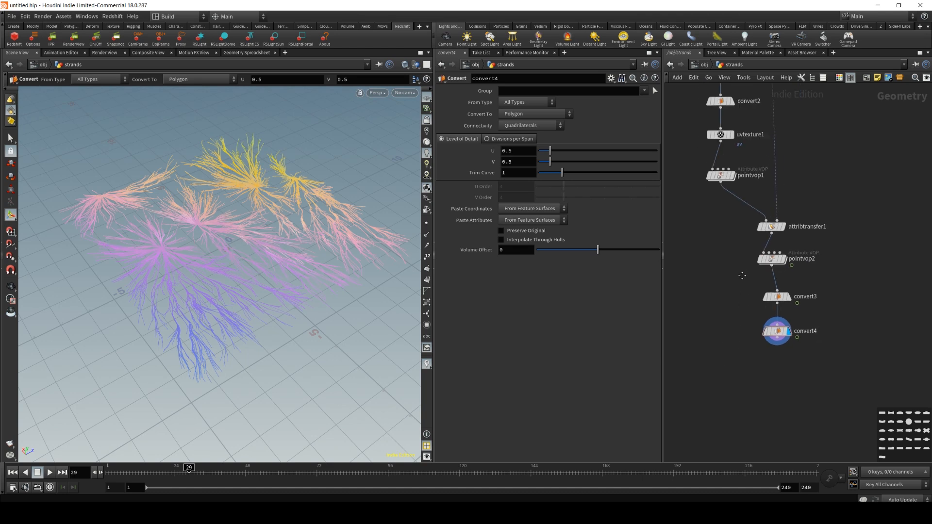
middle_click_drag(741, 267, 723, 445)
scroll(795, 304, "down", 4)
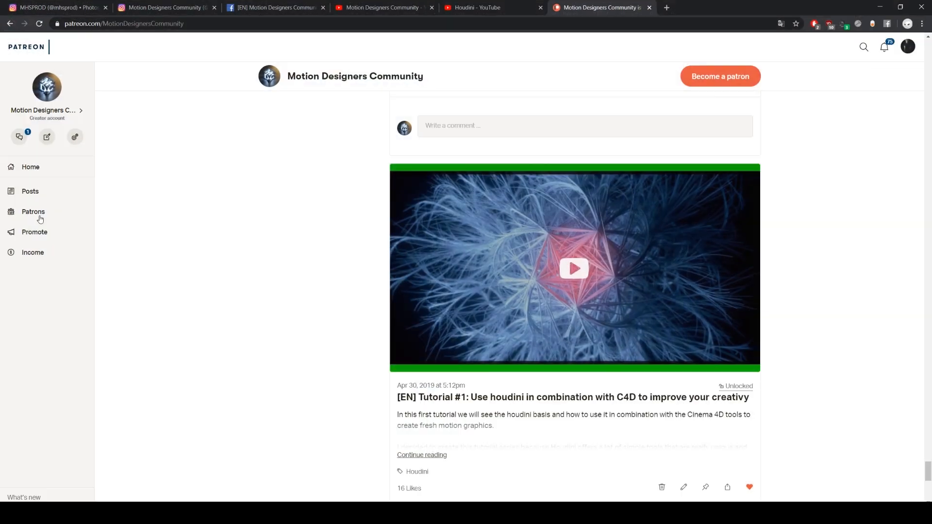
Switch to the browser and look through the Motion Designers Community's Houdini playlist on YouTube.
left_click(366, 5)
left_click(471, 8)
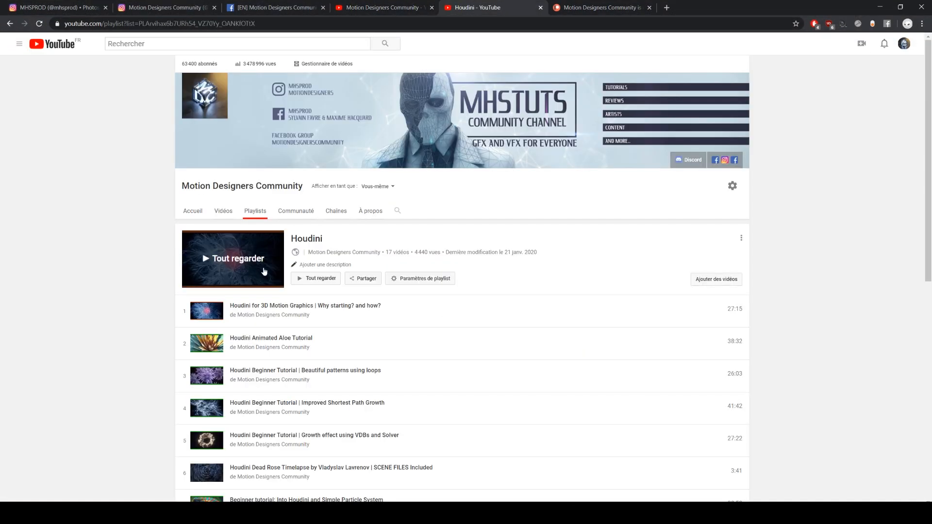
scroll(303, 317, "down", 2)
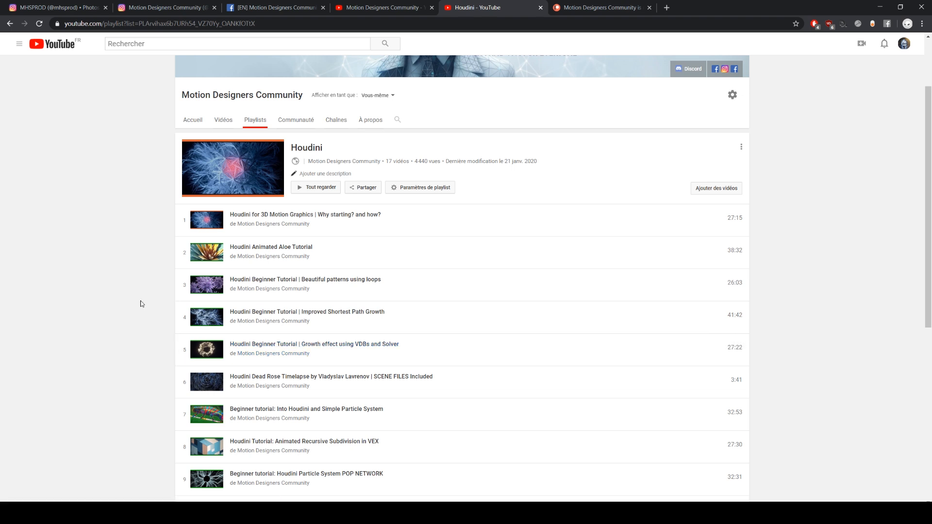
scroll(136, 292, "down", 7)
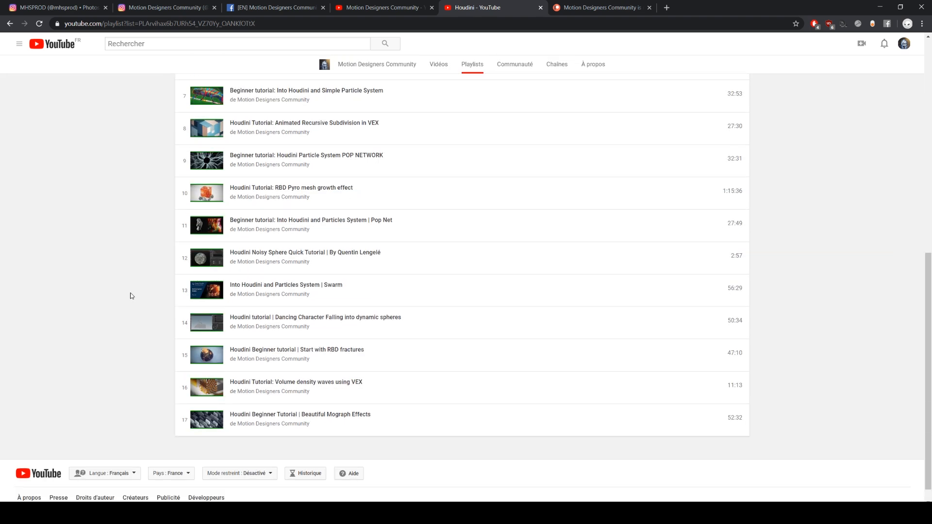
scroll(129, 293, "up", 7)
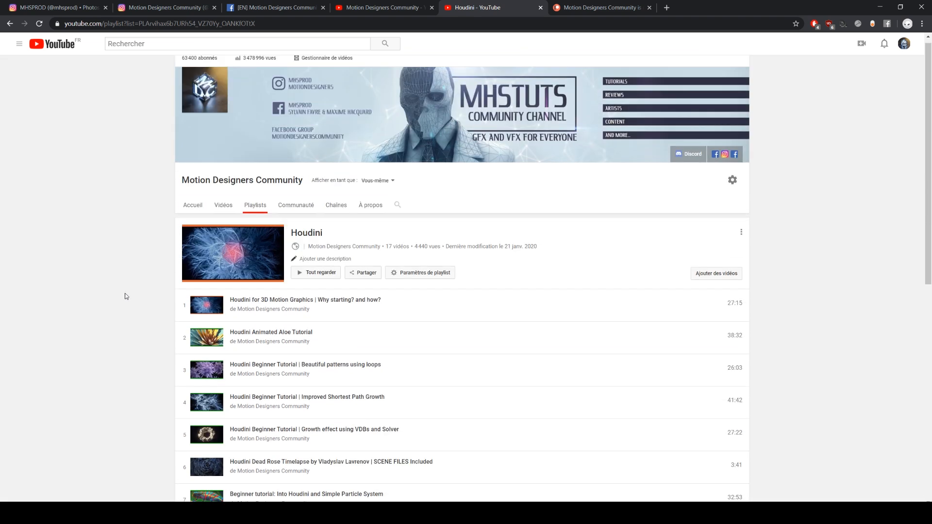
Switch to the Motion Designers Community Patreon page and preview the Tutorial #1 video, skipping to about 20:29, 31:16 and 39:52.
left_click(612, 4)
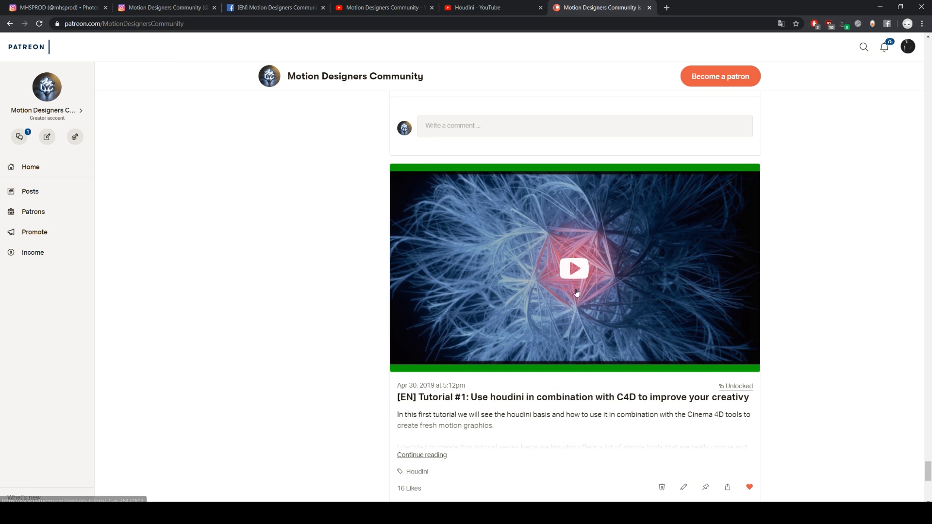
left_click(558, 311)
left_click(426, 365)
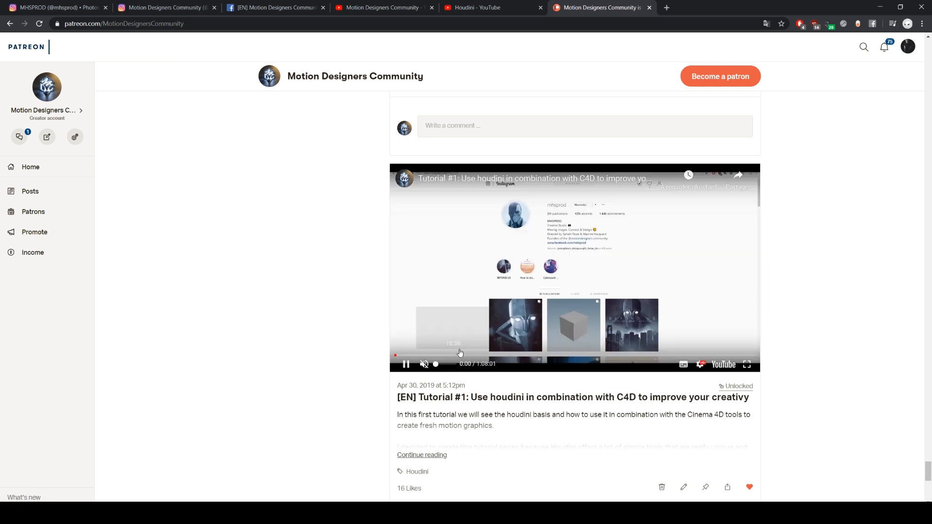
left_click(505, 355)
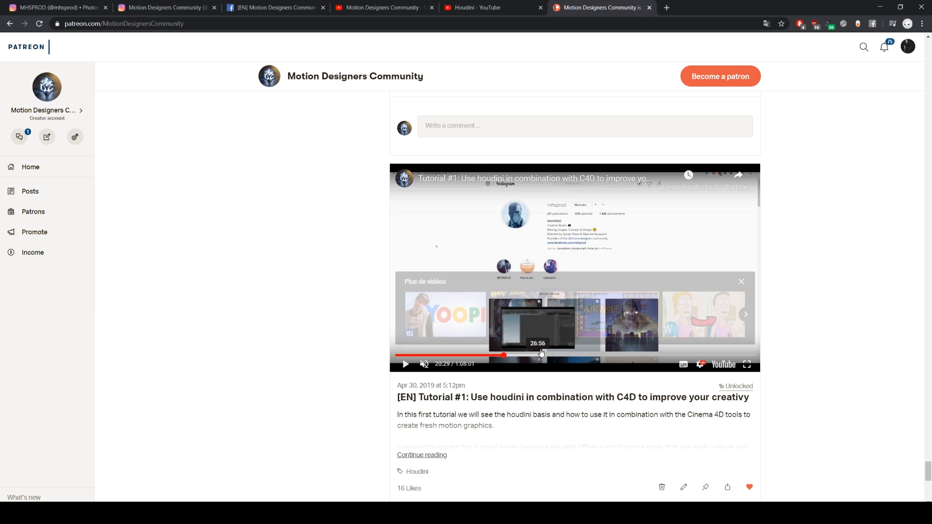
left_click(560, 355)
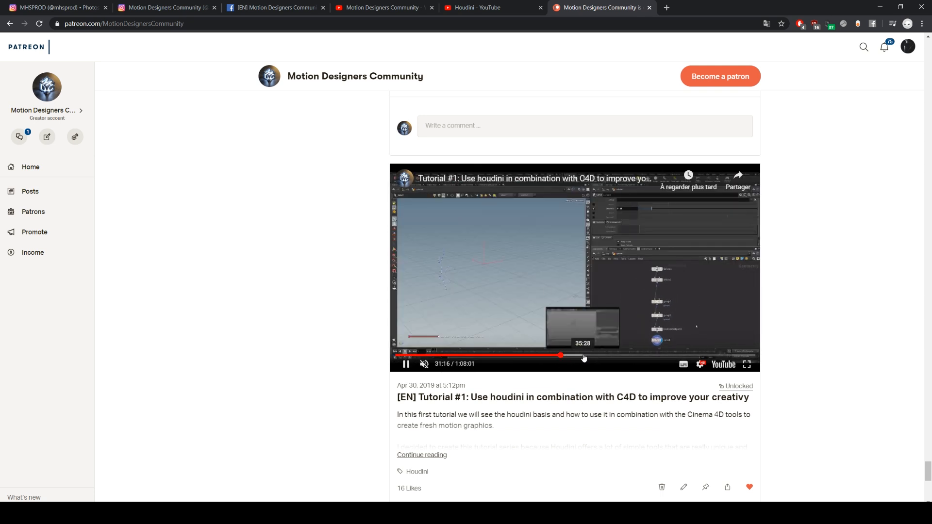
left_click(605, 356)
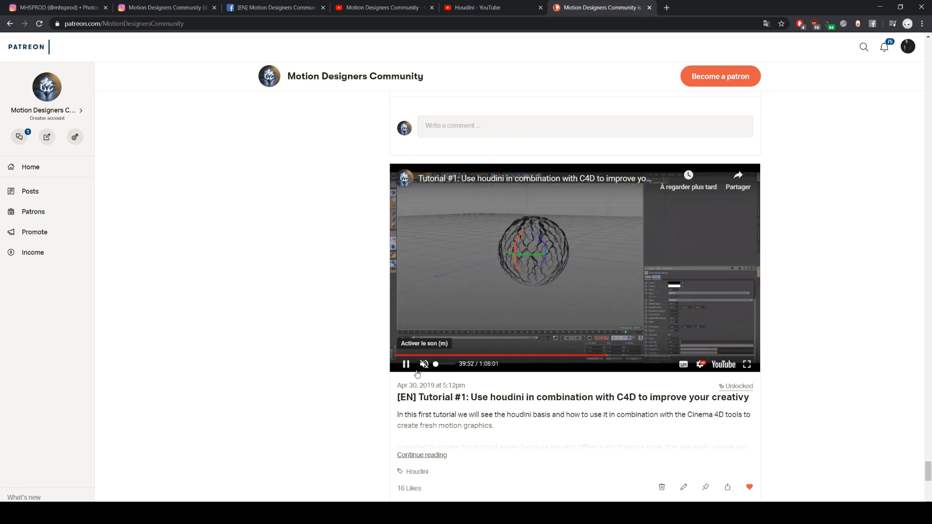
Preview the Tutorial #2 video on combining Houdini with C4D at about 35:00 and pause it.
scroll(333, 288, "up", 20)
scroll(333, 288, "up", 10)
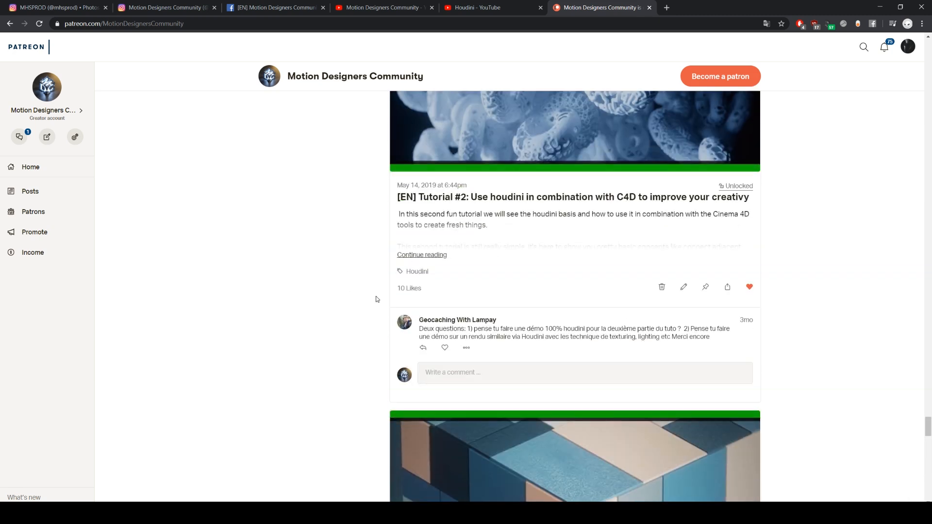
left_click(575, 291)
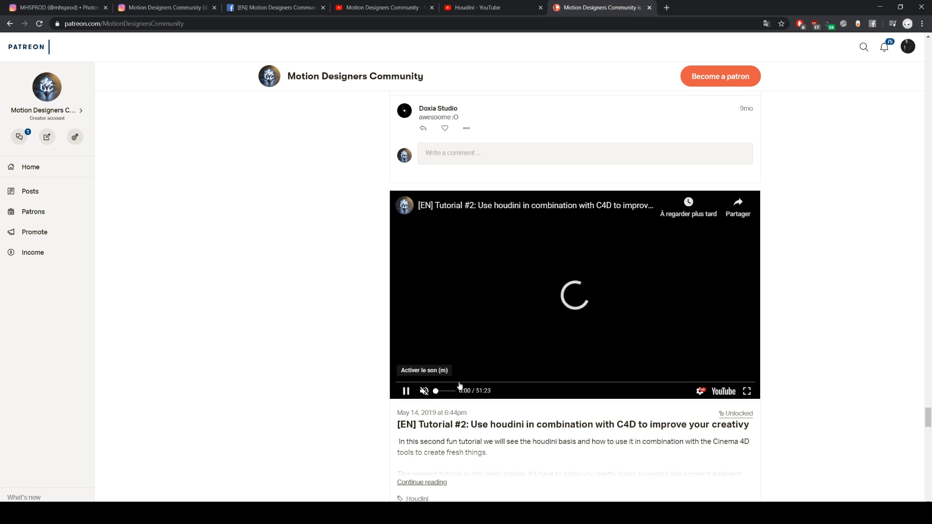
left_click_drag(439, 383, 640, 385)
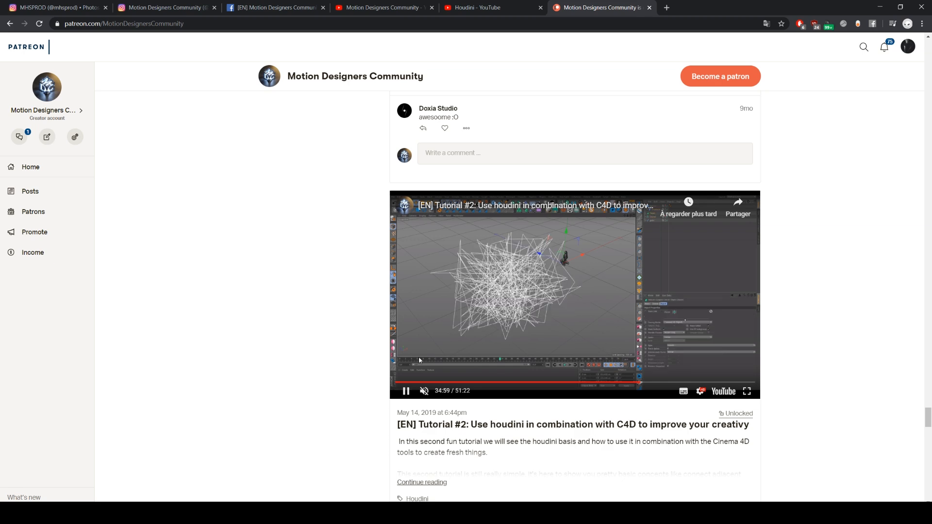
left_click(400, 395)
Find the Tutorial #3 post on organic hex patterns and clouds and preview its video at about 32:41 and 38:41.
scroll(341, 364, "up", 15)
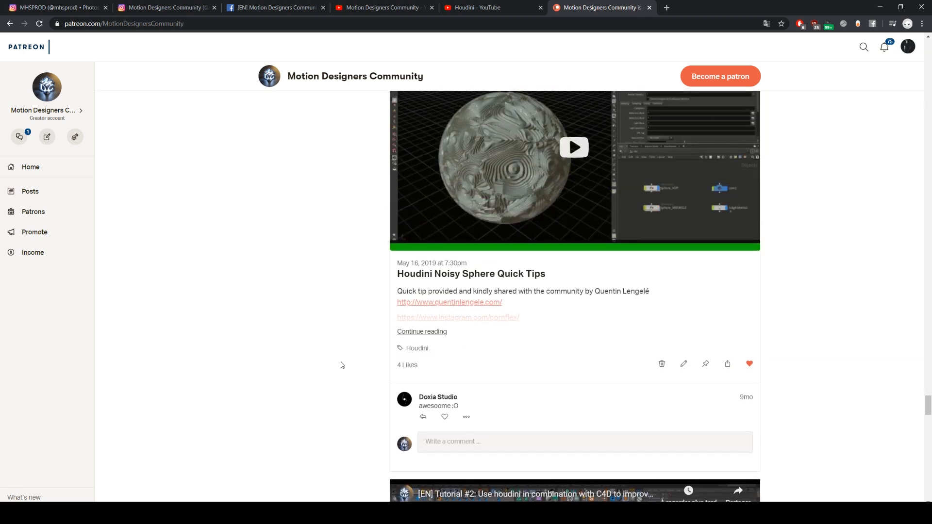
scroll(351, 353, "up", 5)
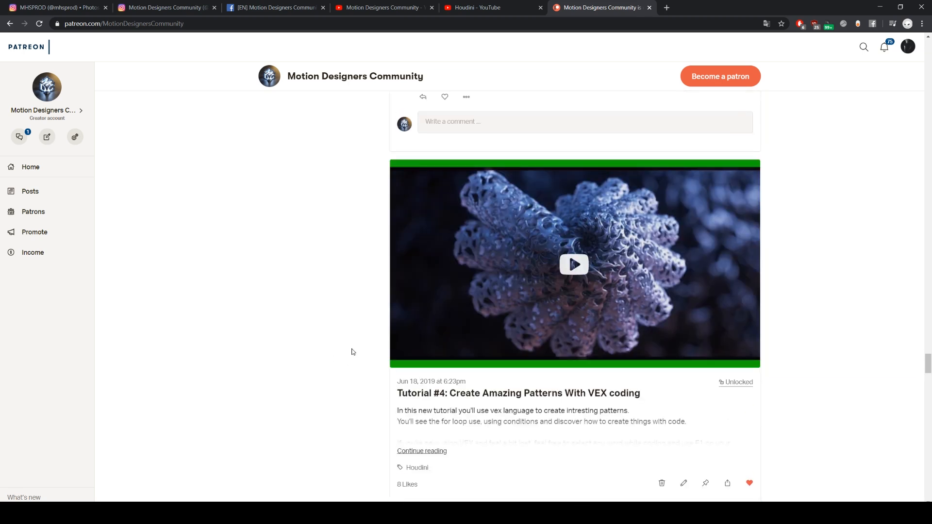
scroll(353, 351, "down", 6)
left_click(512, 339)
scroll(511, 339, "down", 2)
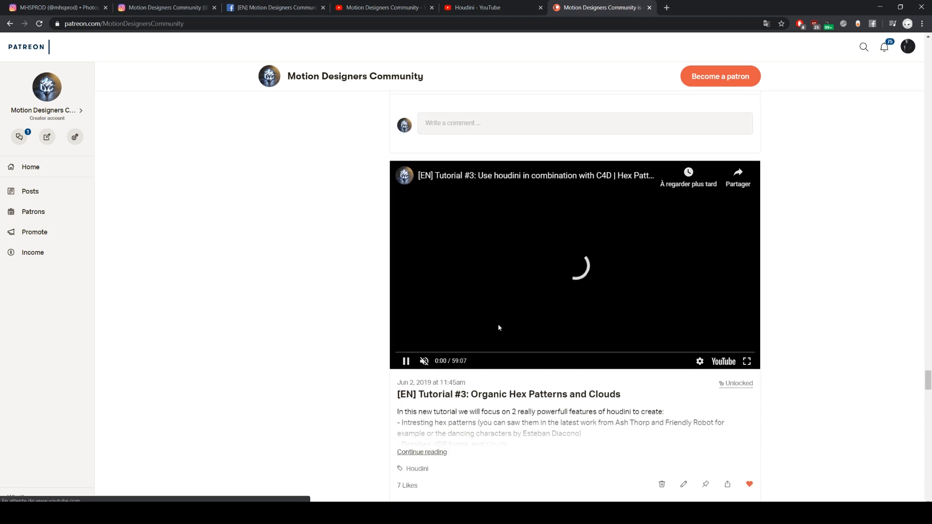
left_click_drag(544, 353, 595, 353)
left_click(740, 279)
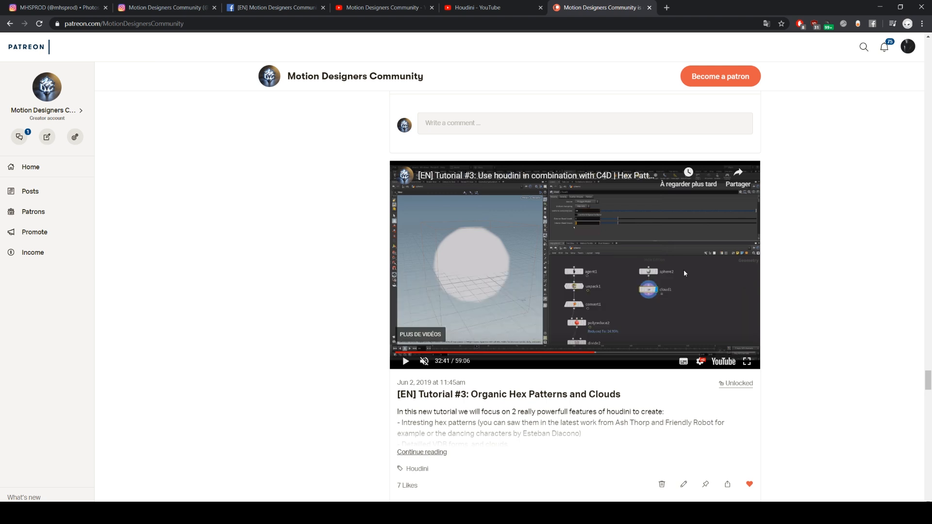
left_click(630, 353)
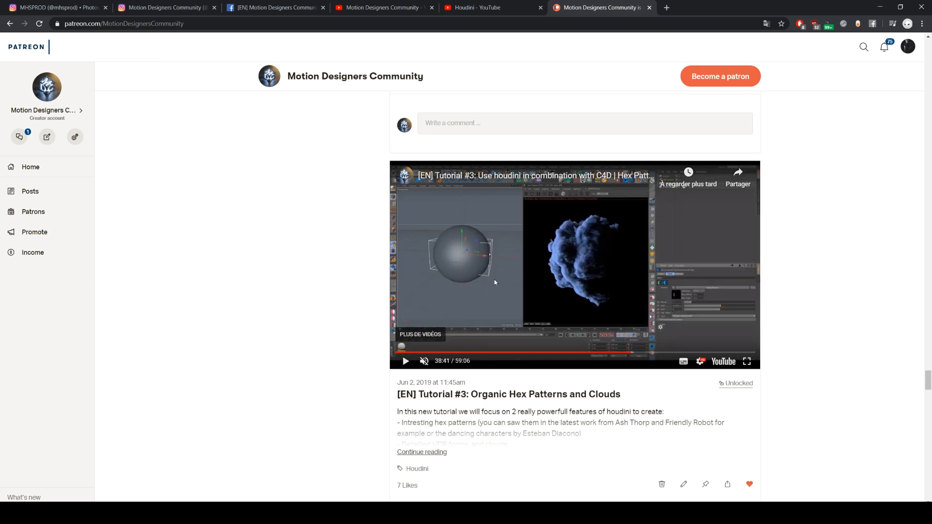
Find the post on abstract forms with loops and laplacian smoothing and preview its video at several points from 14:31 to 37:19.
scroll(508, 270, "down", 20)
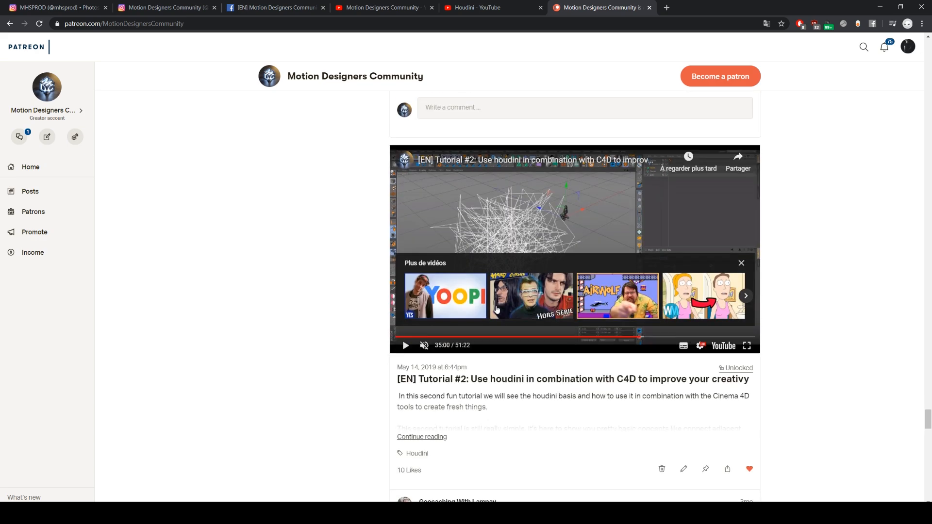
scroll(489, 325, "down", 20)
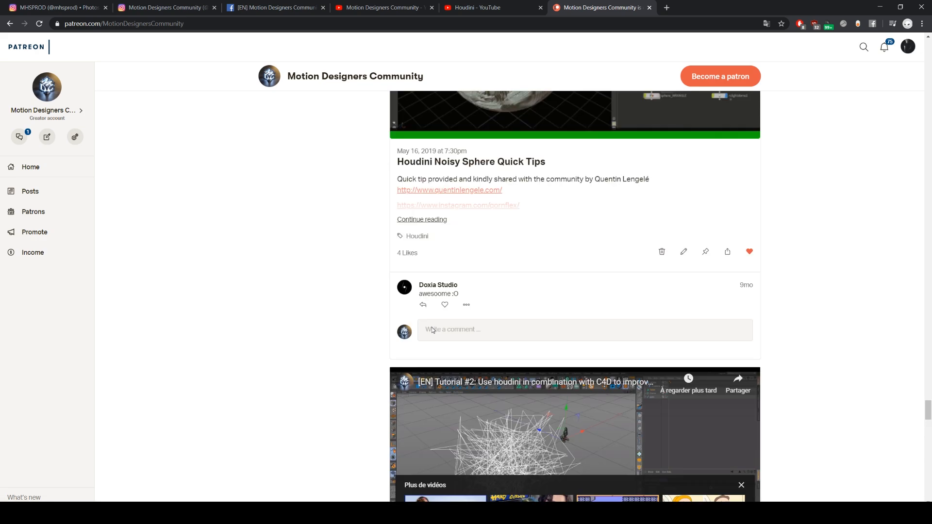
scroll(534, 340, "down", 20)
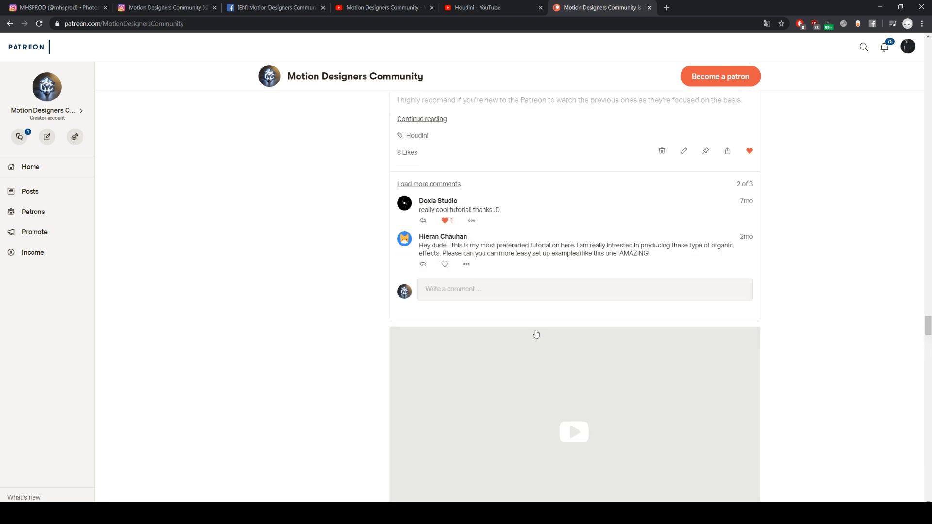
scroll(567, 356, "up", 8)
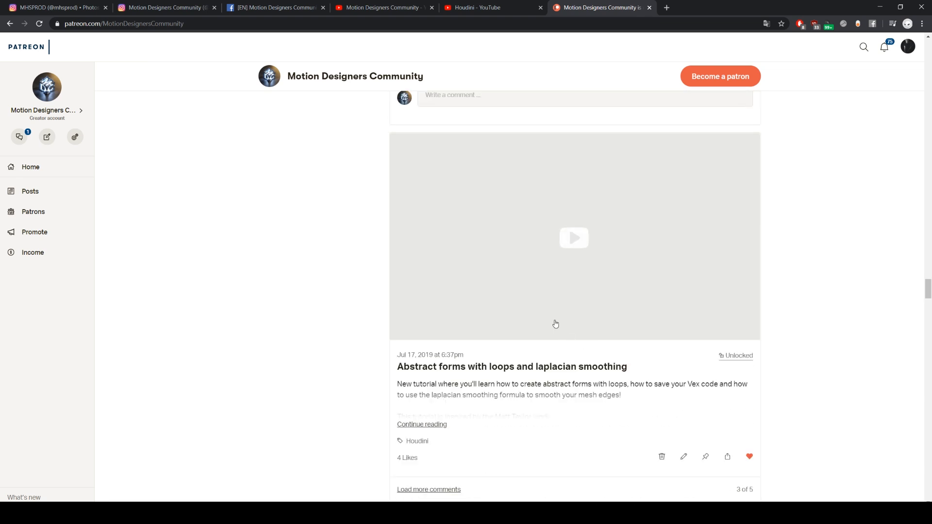
left_click(567, 253)
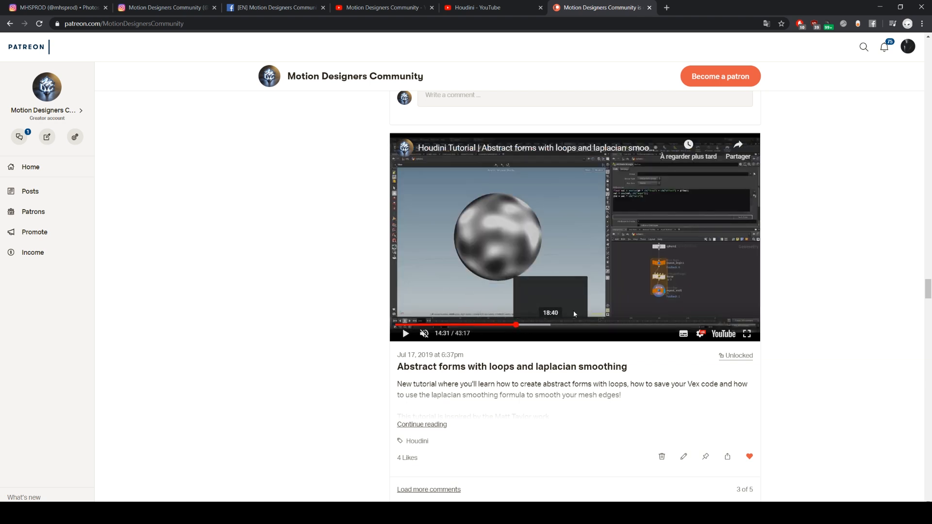
left_click(516, 325)
left_click(564, 325)
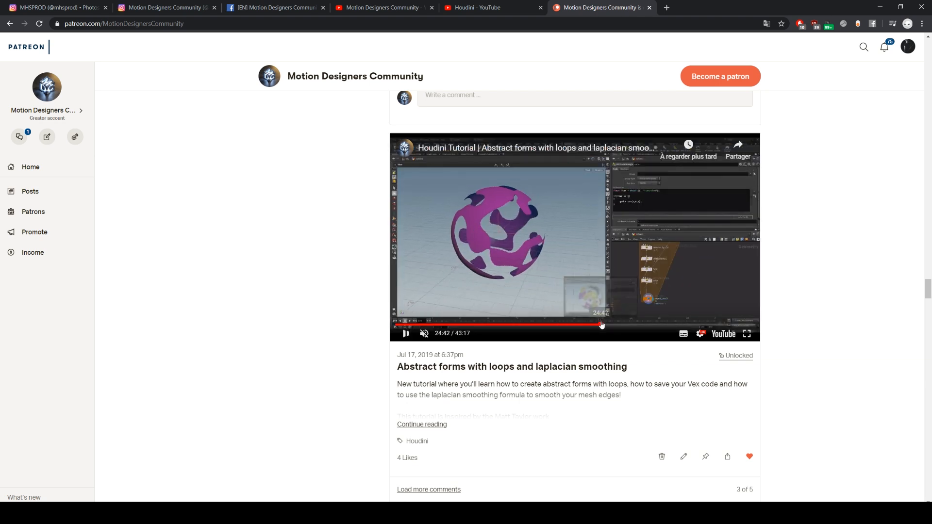
left_click(627, 324)
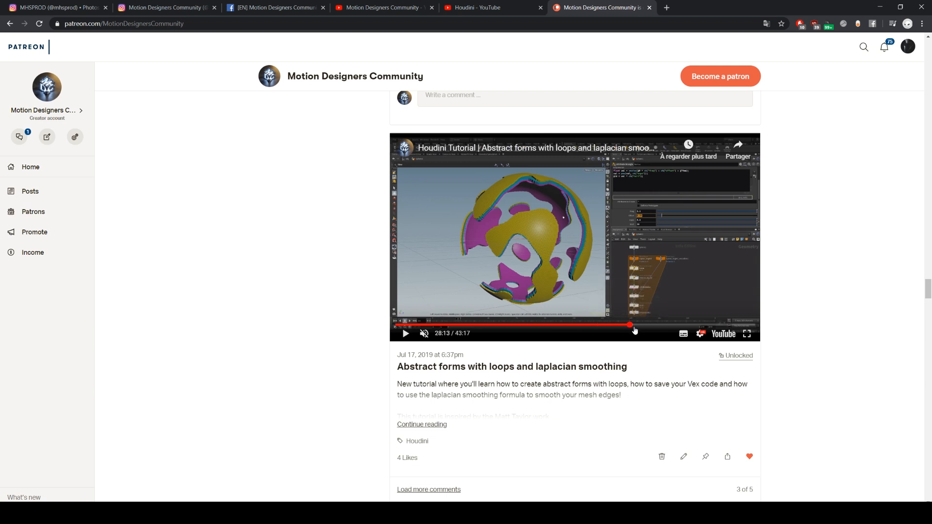
left_click(655, 324)
left_click(669, 325)
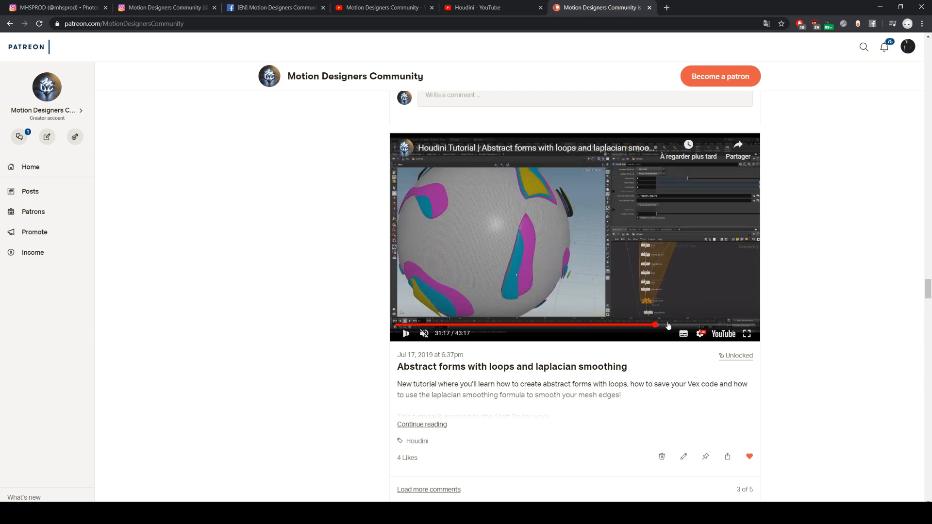
left_click(462, 231)
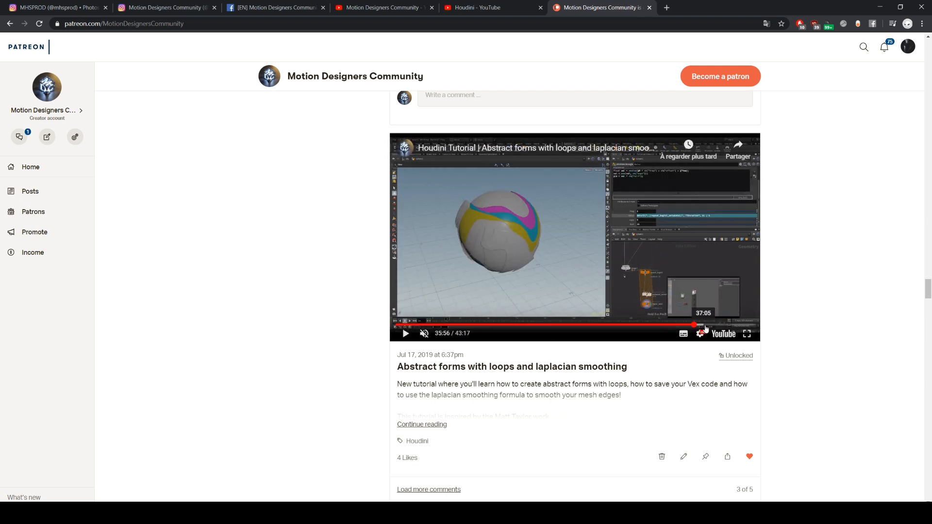
left_click(705, 325)
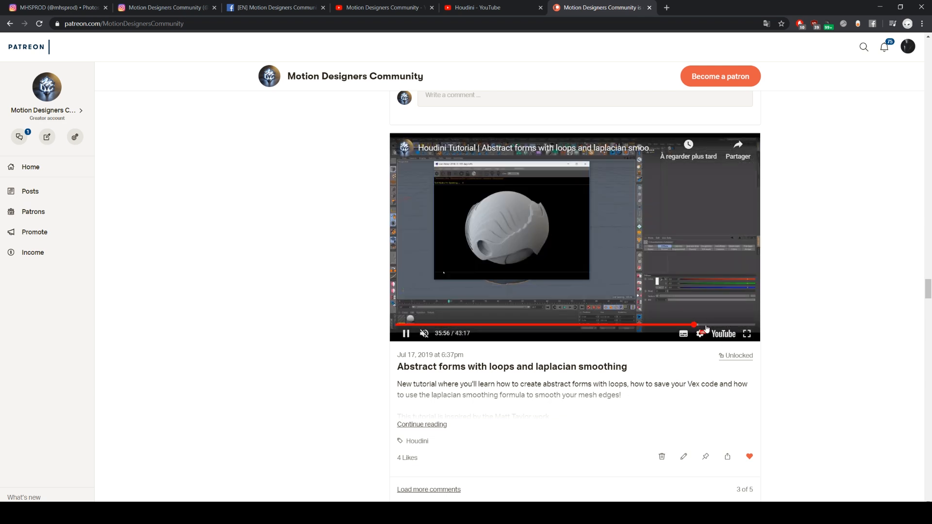
left_click(473, 287)
Look through the newer Patreon posts, return to the start of the creator page and log out to open the public page.
scroll(340, 318, "up", 12)
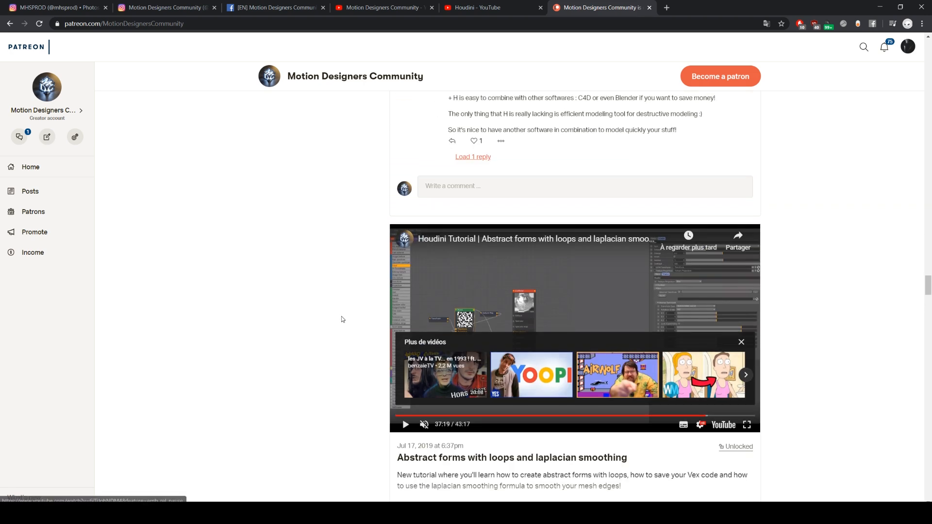
scroll(482, 298, "up", 20)
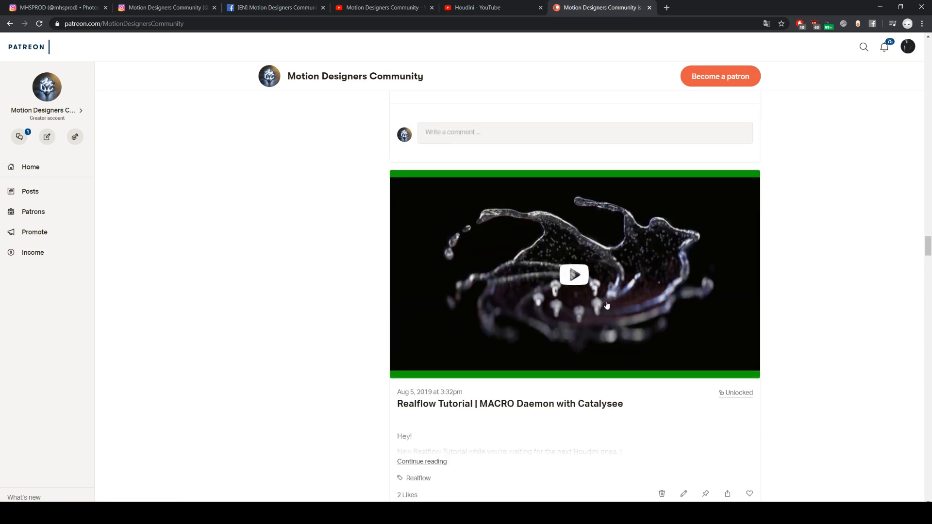
scroll(543, 312, "up", 15)
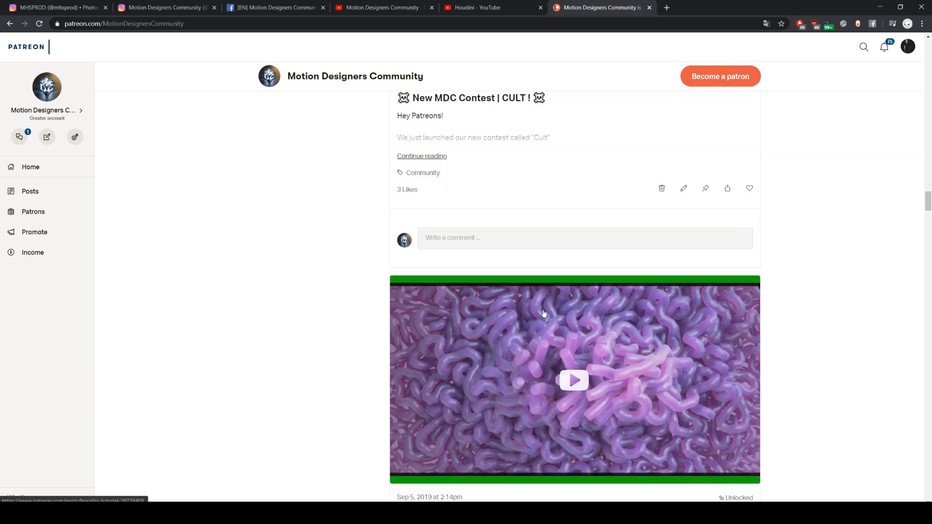
scroll(298, 275, "up", 8)
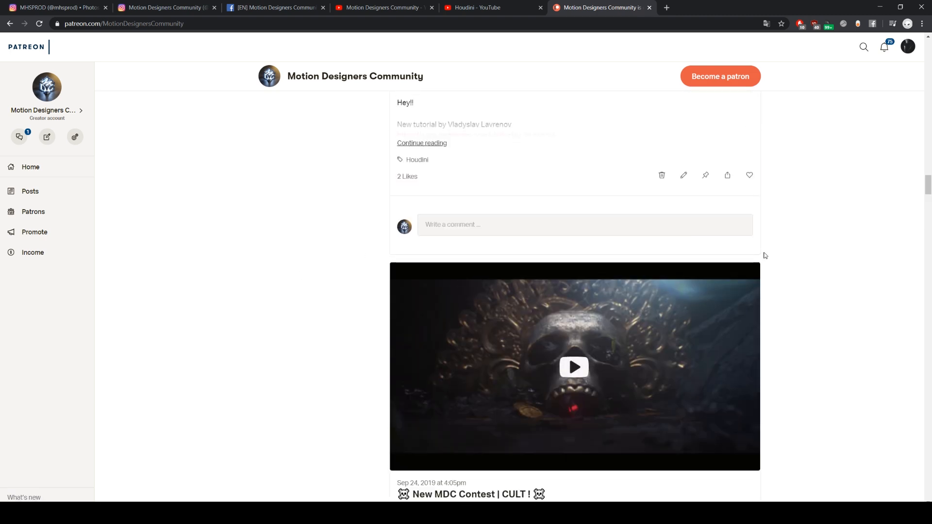
left_click_drag(927, 181, 912, 48)
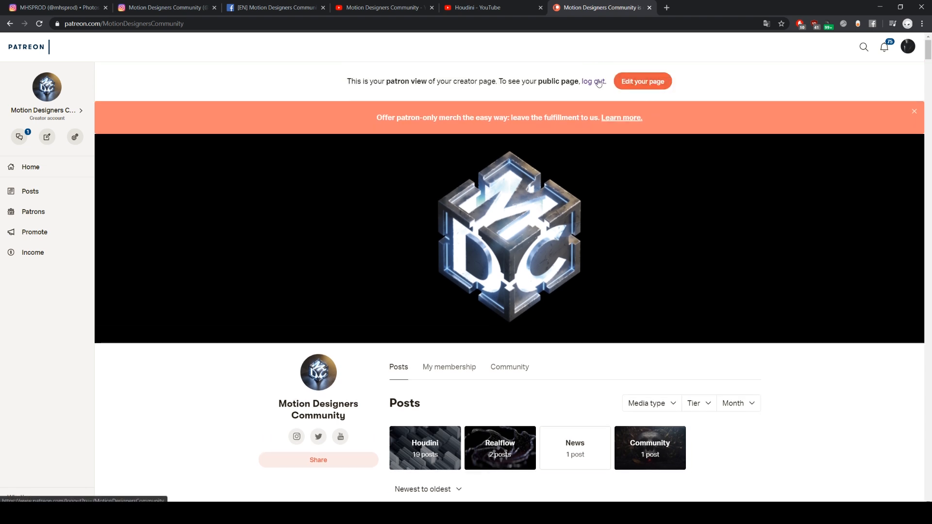
left_click(598, 82)
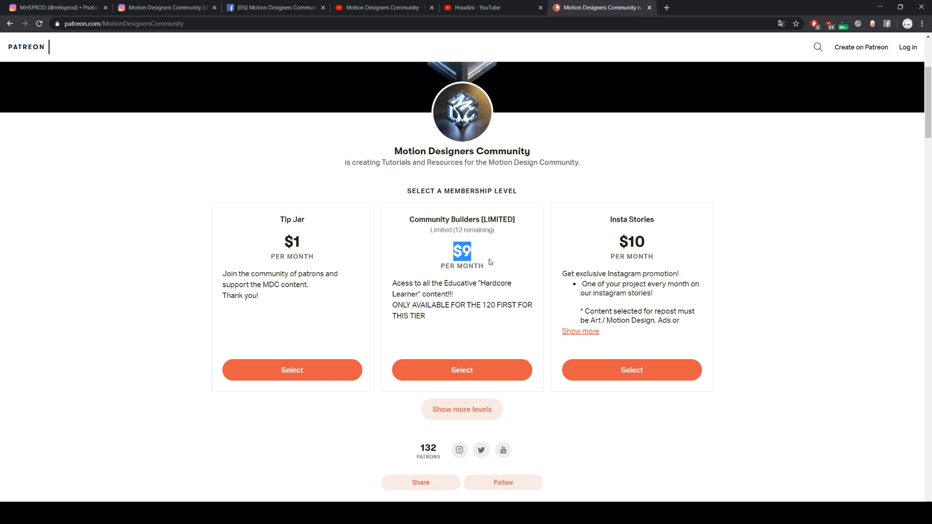
Examine the public page's recent posts, membership levels, community description and goals.
scroll(218, 407, "down", 15)
scroll(457, 272, "down", 20)
scroll(682, 329, "down", 10)
scroll(631, 316, "up", 5)
scroll(611, 307, "up", 15)
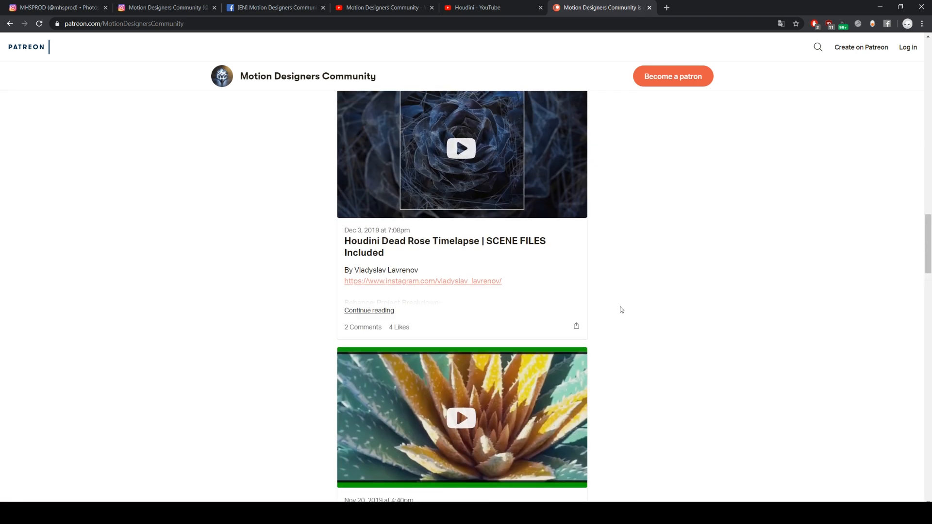
scroll(621, 308, "up", 10)
scroll(623, 315, "up", 5)
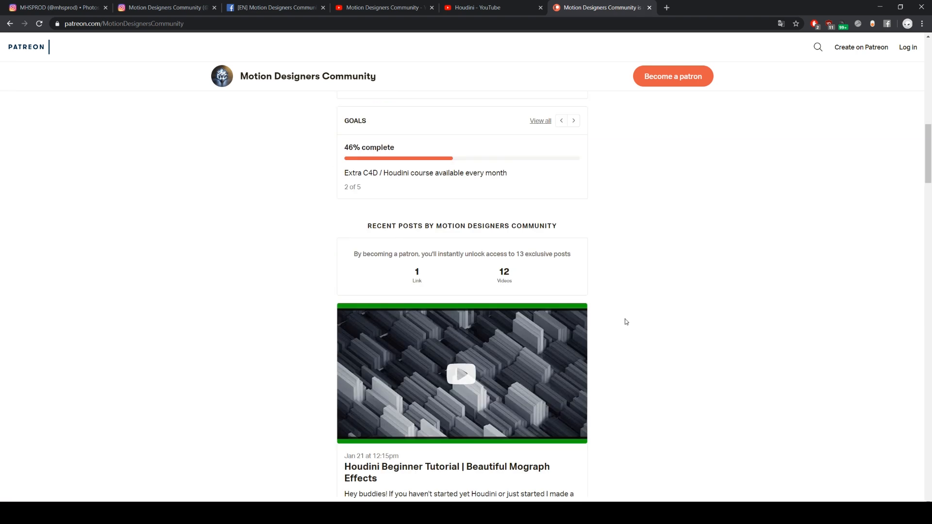
scroll(628, 317, "up", 15)
scroll(746, 353, "down", 5)
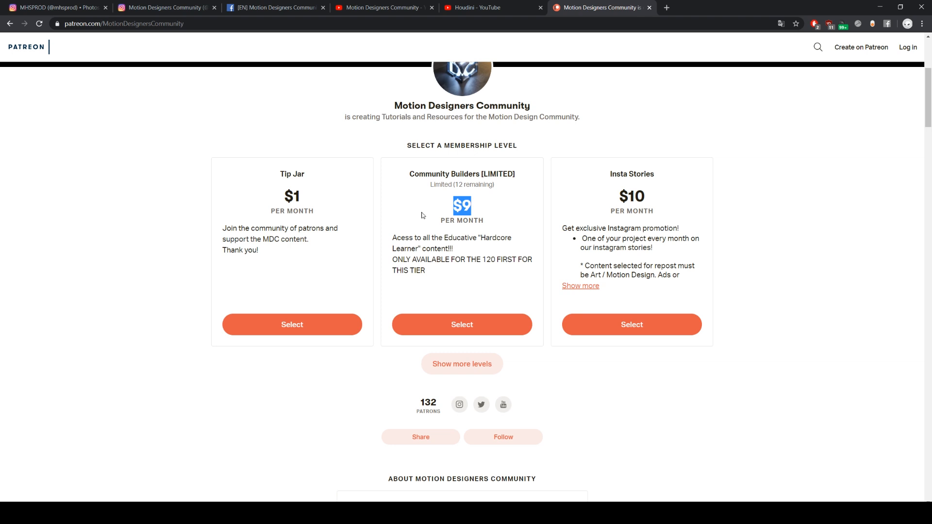
scroll(698, 277, "down", 5)
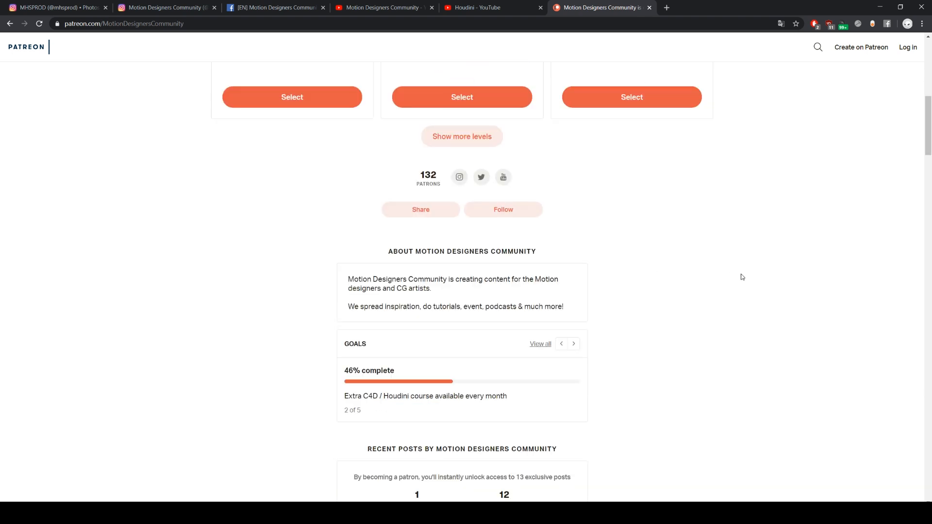
scroll(674, 285, "down", 4)
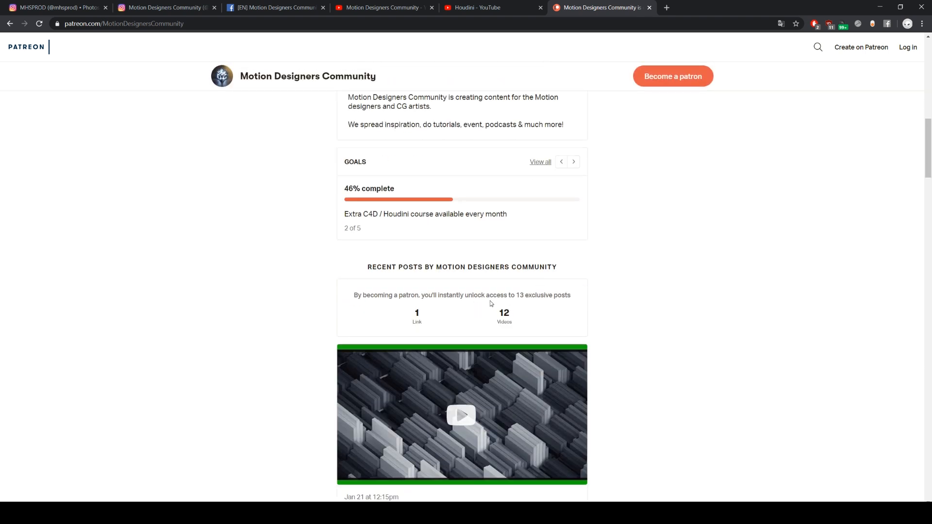
scroll(374, 281, "down", 3)
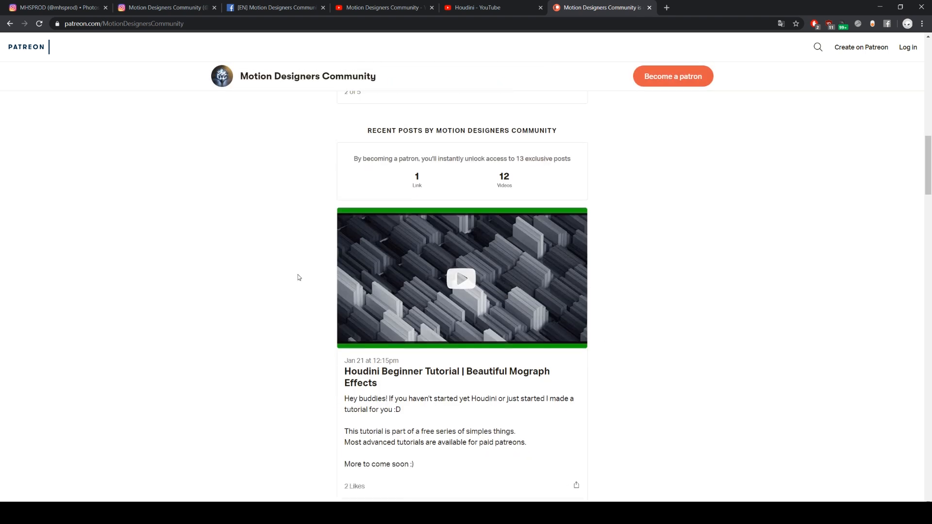
scroll(188, 283, "up", 12)
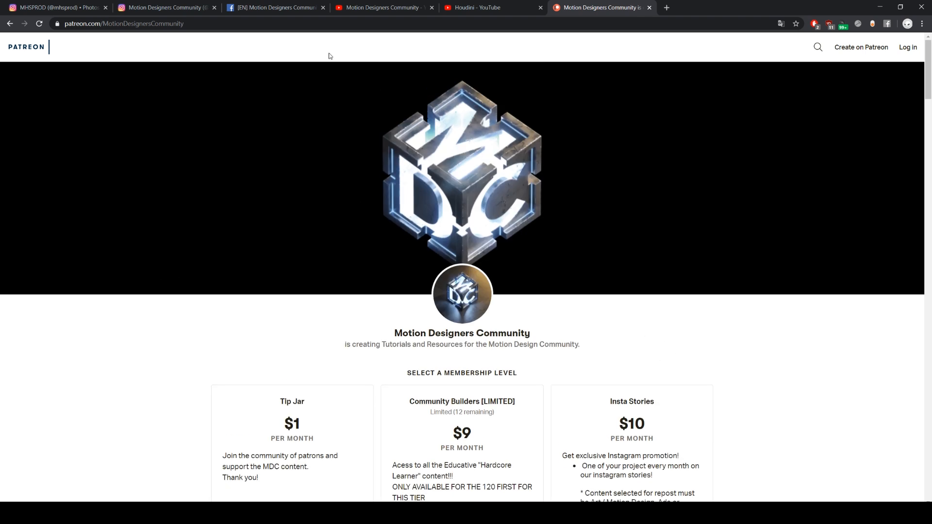
Switch to the [EN] Motion Designers Community Facebook group and look through its recent member posts.
left_click(266, 9)
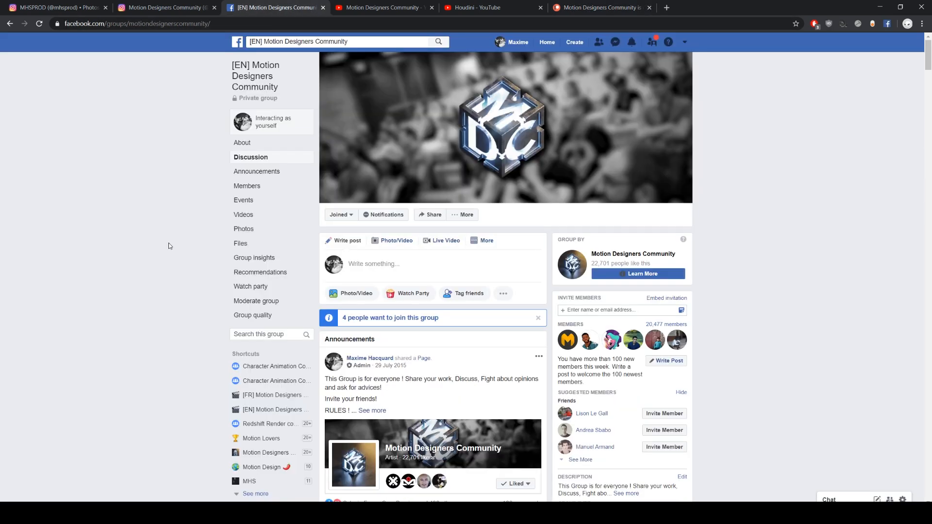
scroll(130, 246, "down", 10)
scroll(107, 241, "down", 20)
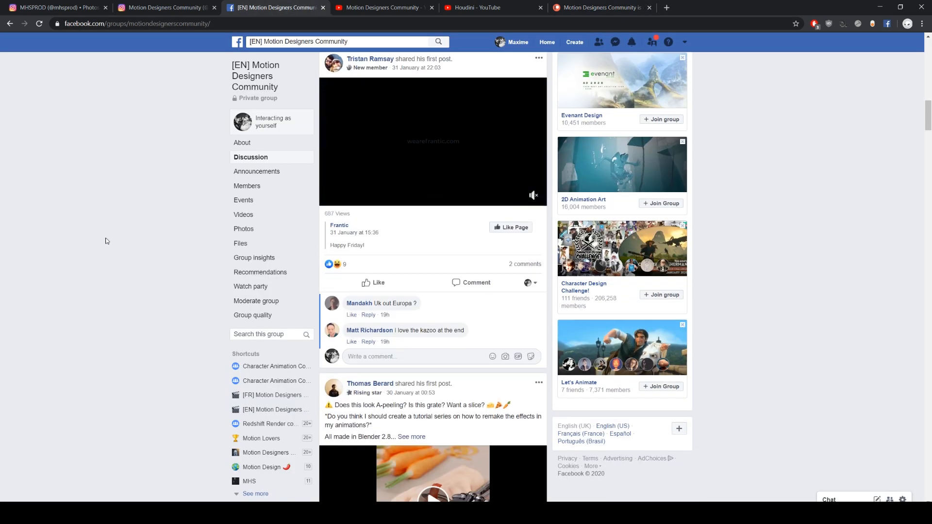
scroll(104, 237, "down", 10)
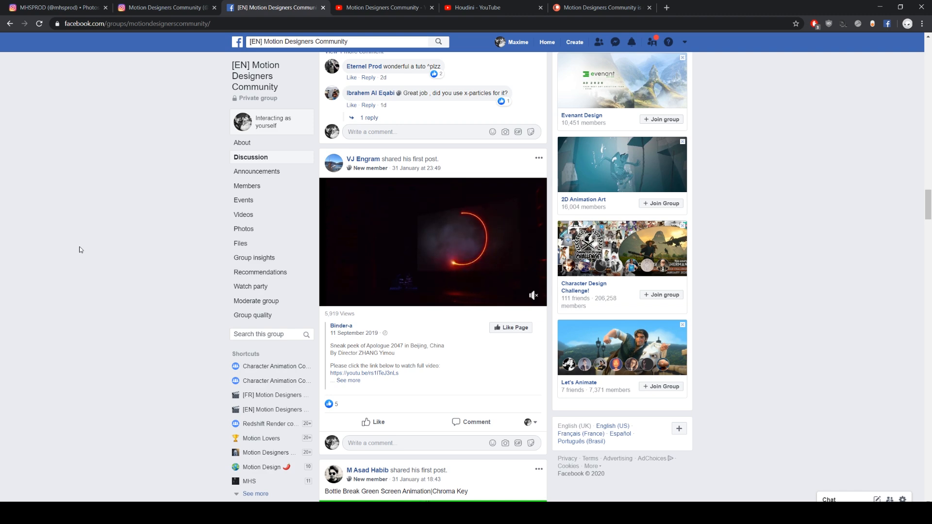
Switch to the Motion Designers Community Instagram profile and browse its gallery of posts.
left_click(77, 5)
left_click(149, 5)
scroll(98, 221, "down", 10)
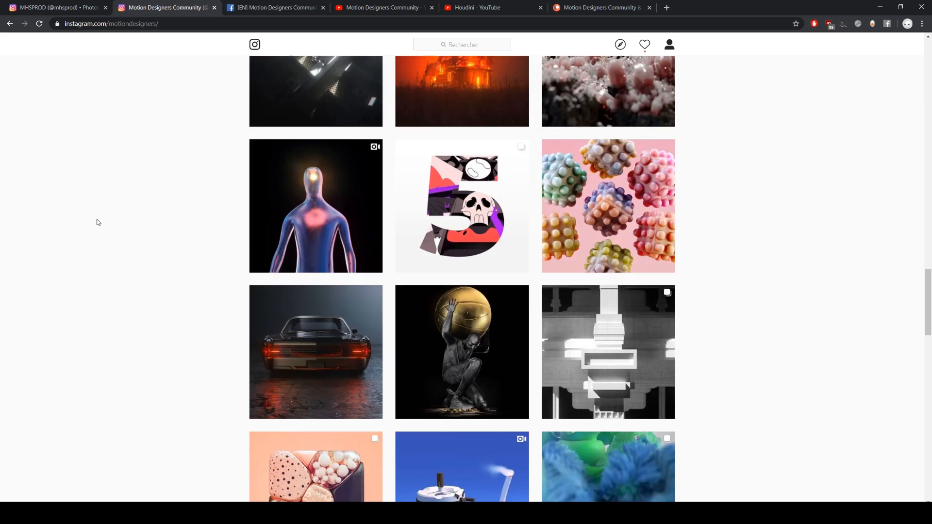